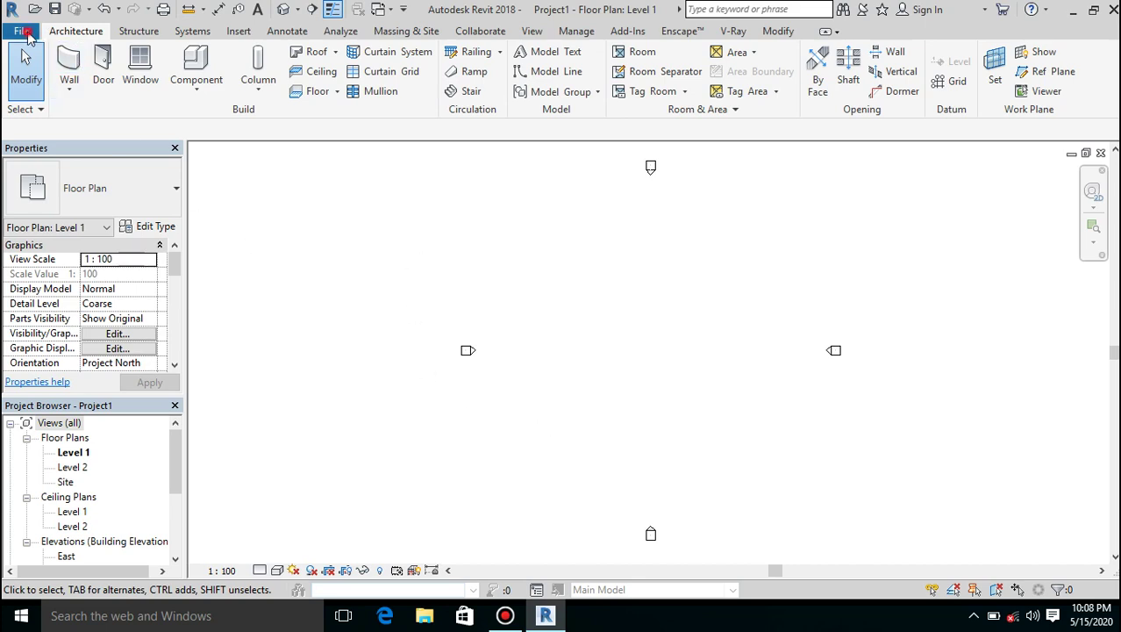
Step: Create a new family from the Metric Column.rft template
left_click(24, 33)
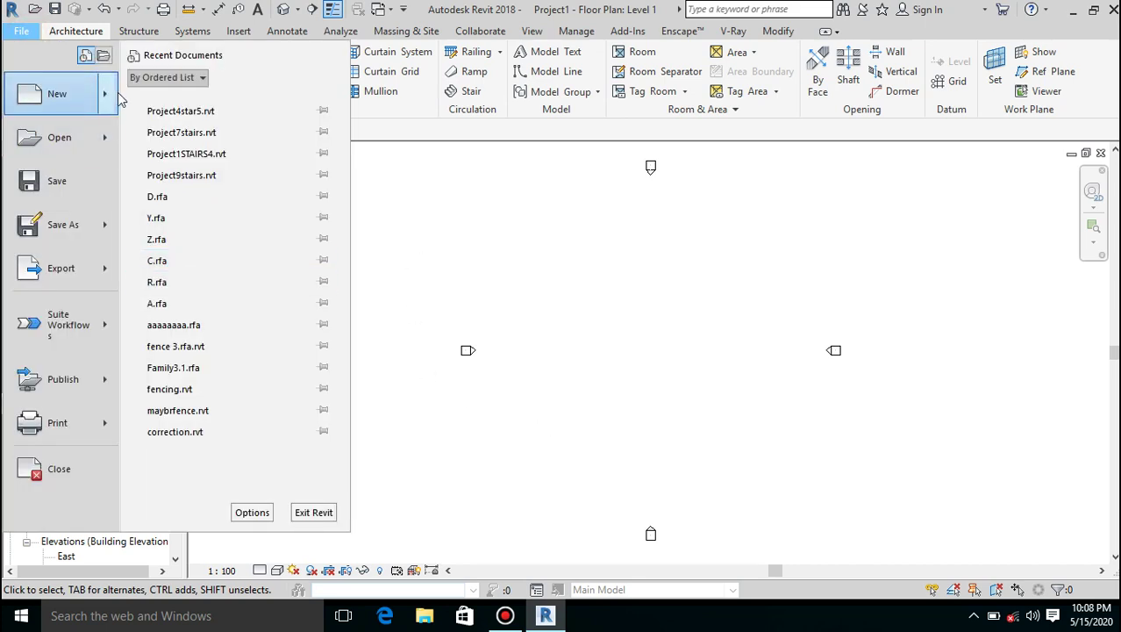
mouse_move(119, 100)
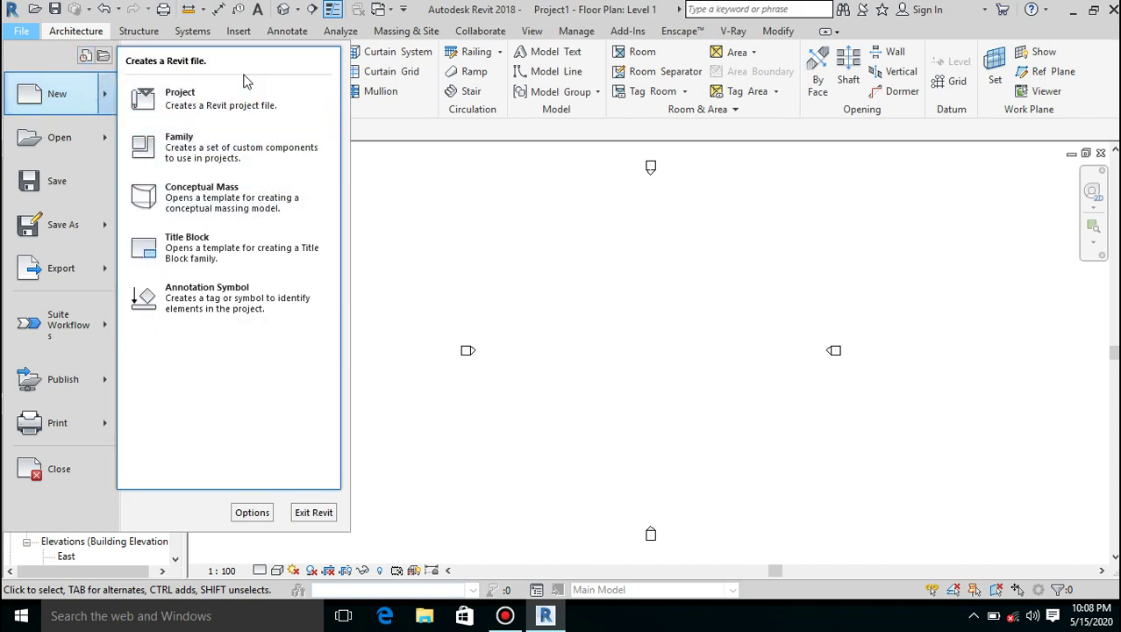
left_click(255, 174)
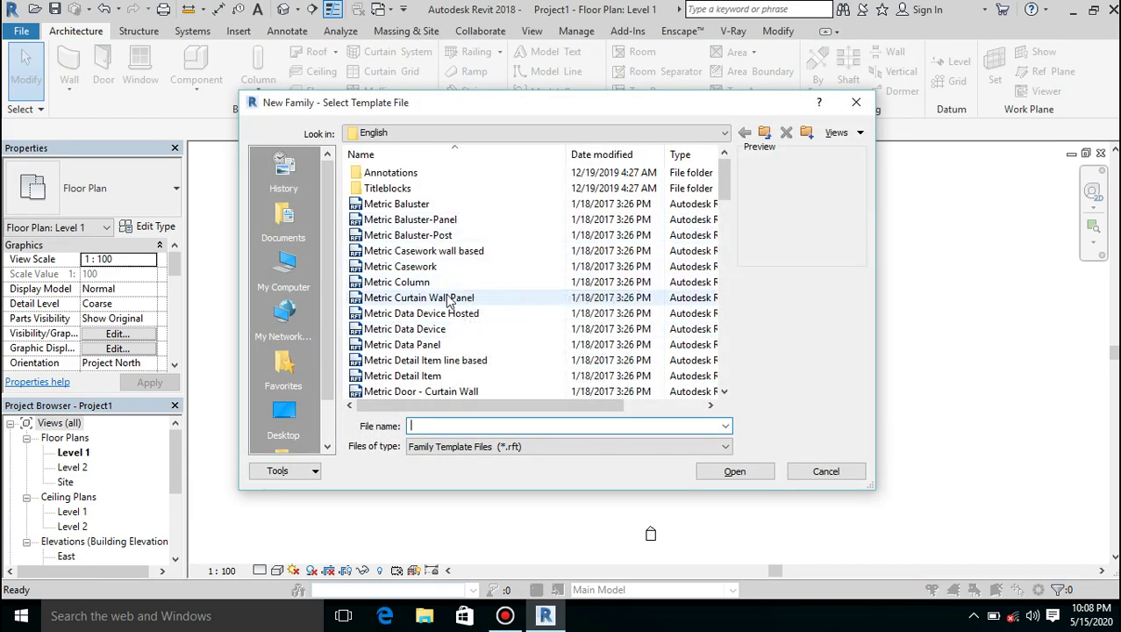
left_click(429, 288)
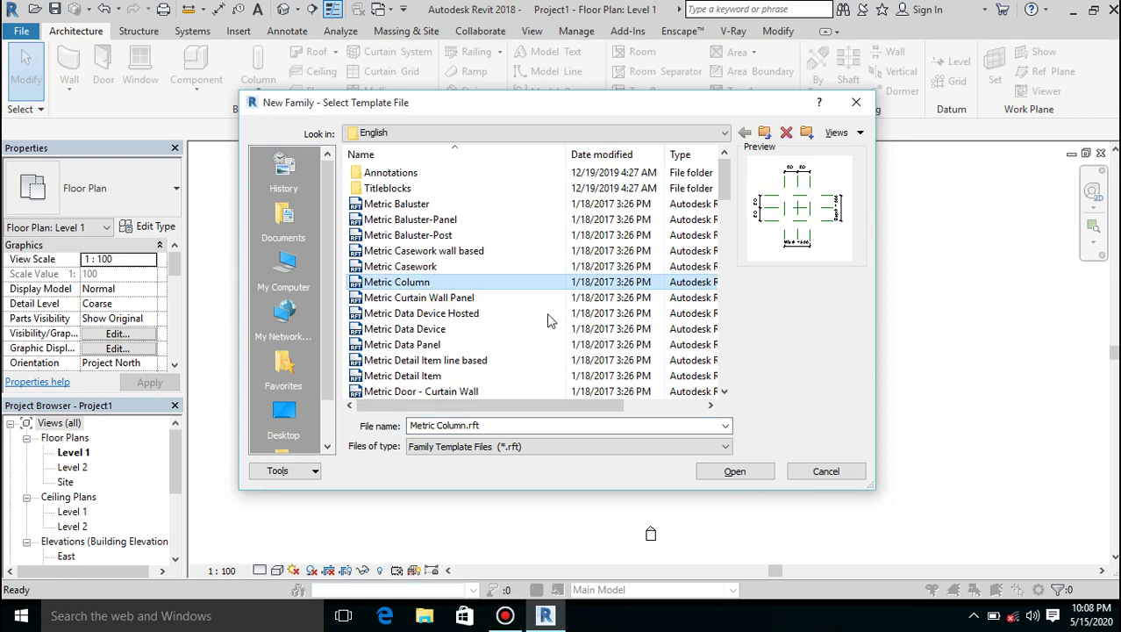
left_click(735, 473)
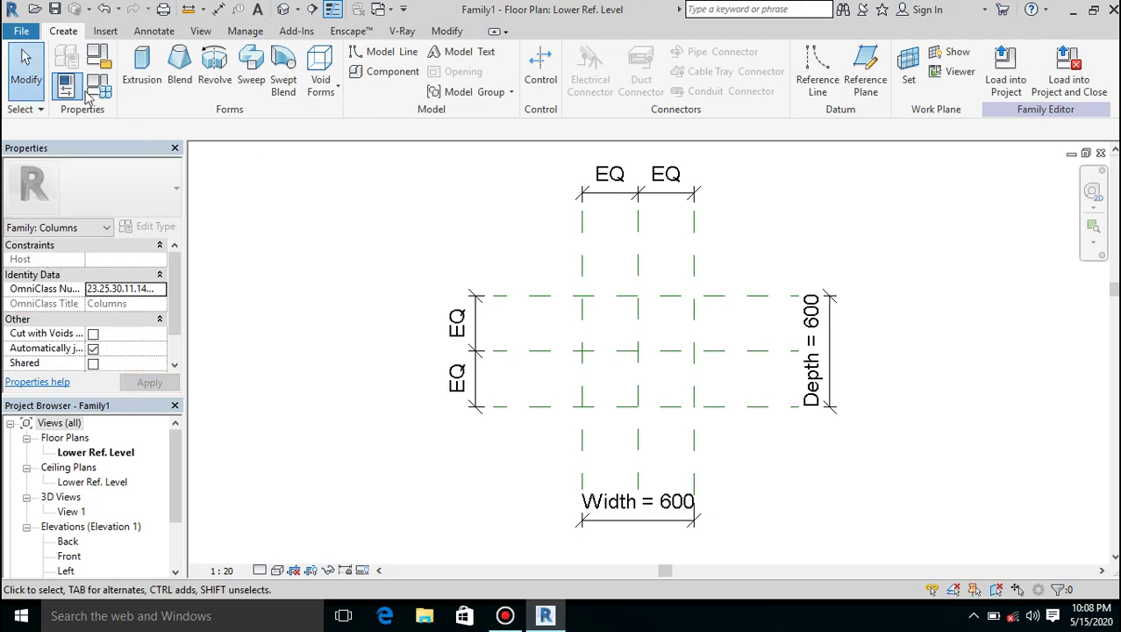
Step: Create a second family from the Metric Generic Model.rft template
left_click(21, 32)
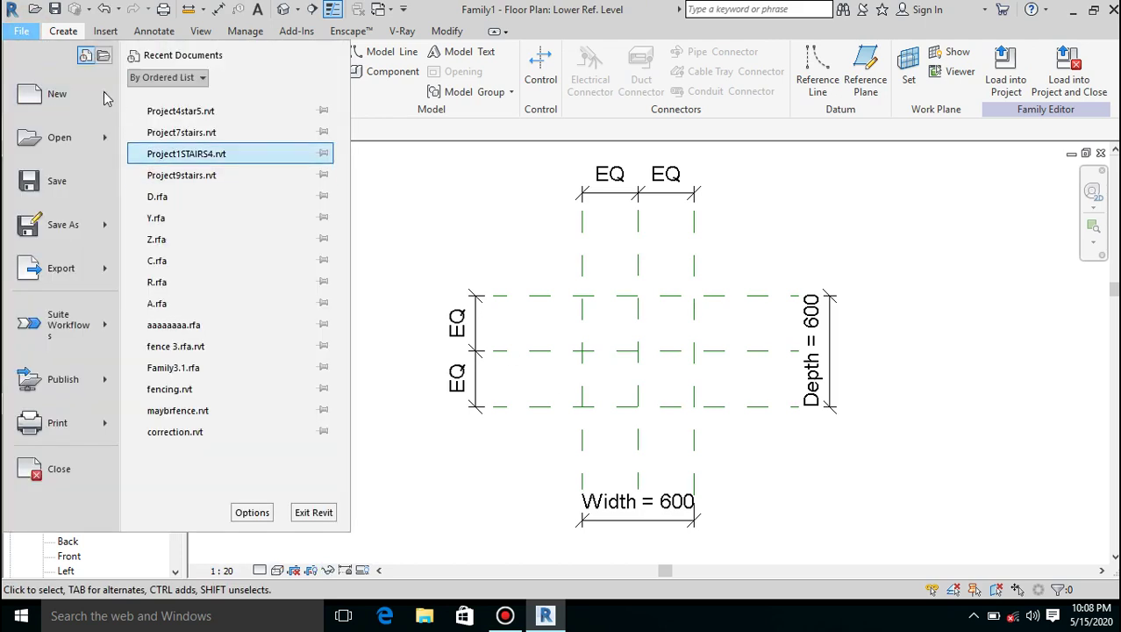
left_click(110, 96)
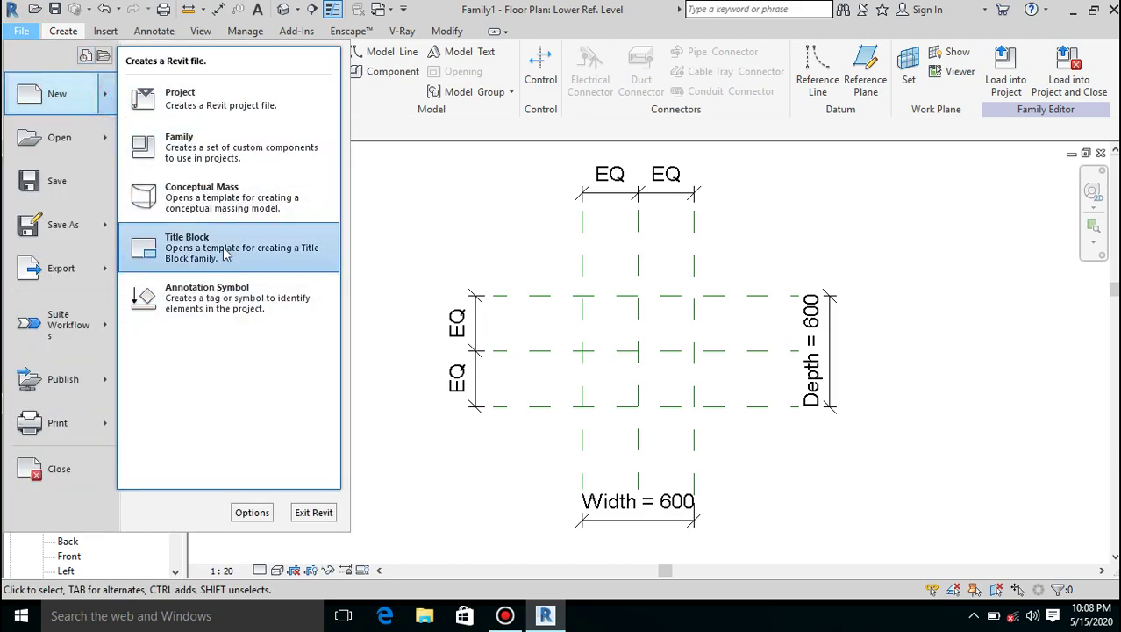
left_click(261, 154)
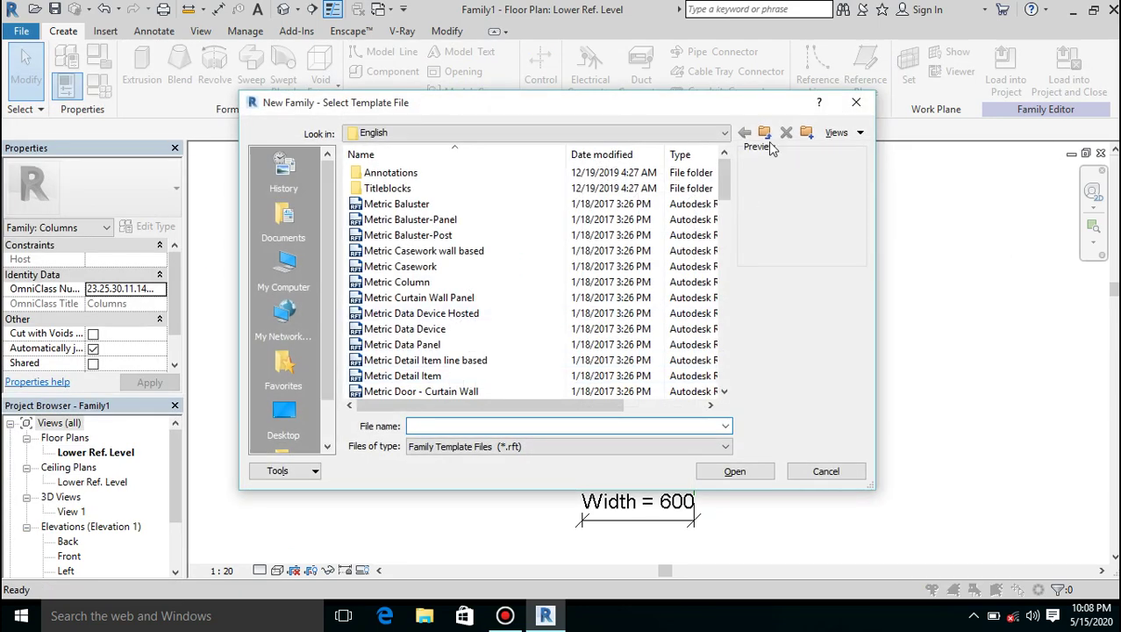
left_click_drag(722, 178, 723, 254)
left_click(439, 328)
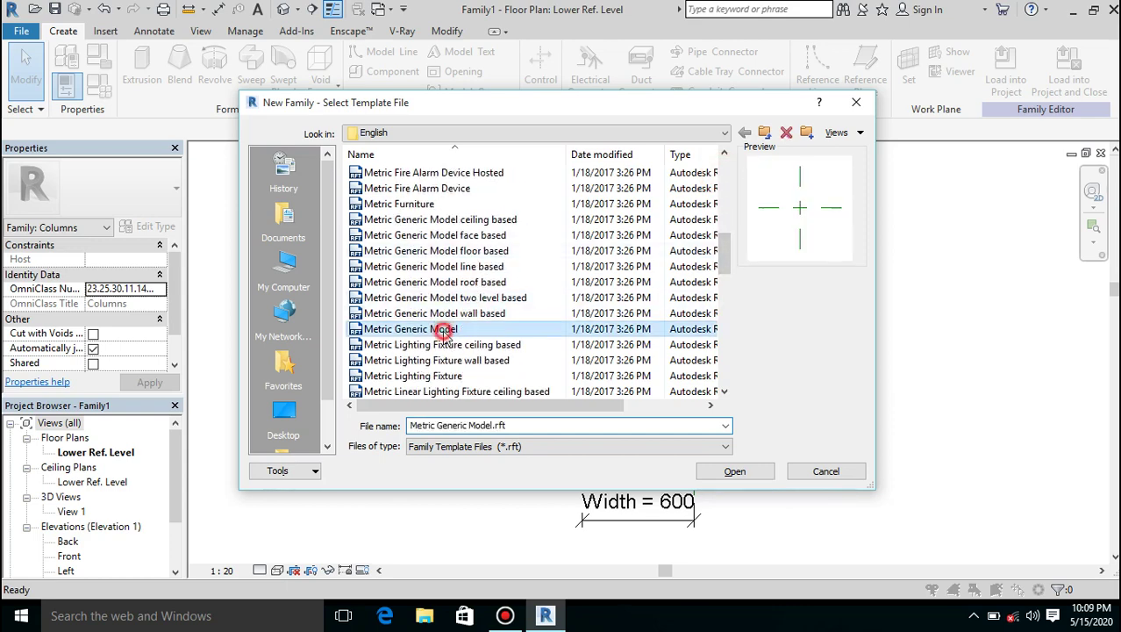
left_click(725, 475)
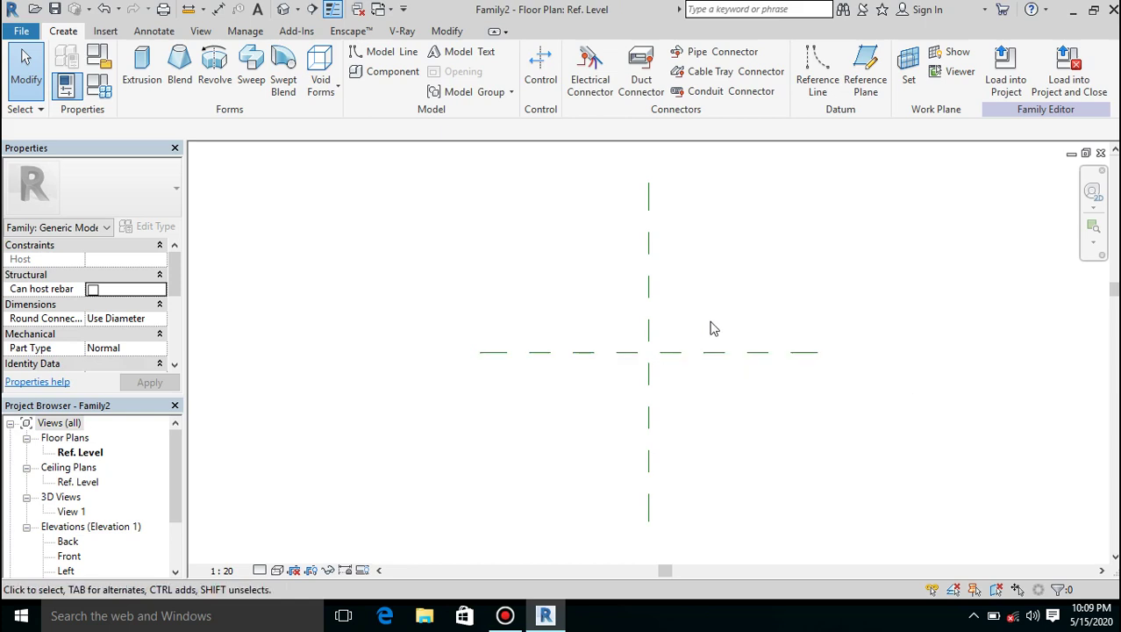
Step: Extrude a two-arc circle of radius 200 at the plane intersection to an end of 150
scroll(700, 323, "up", 2)
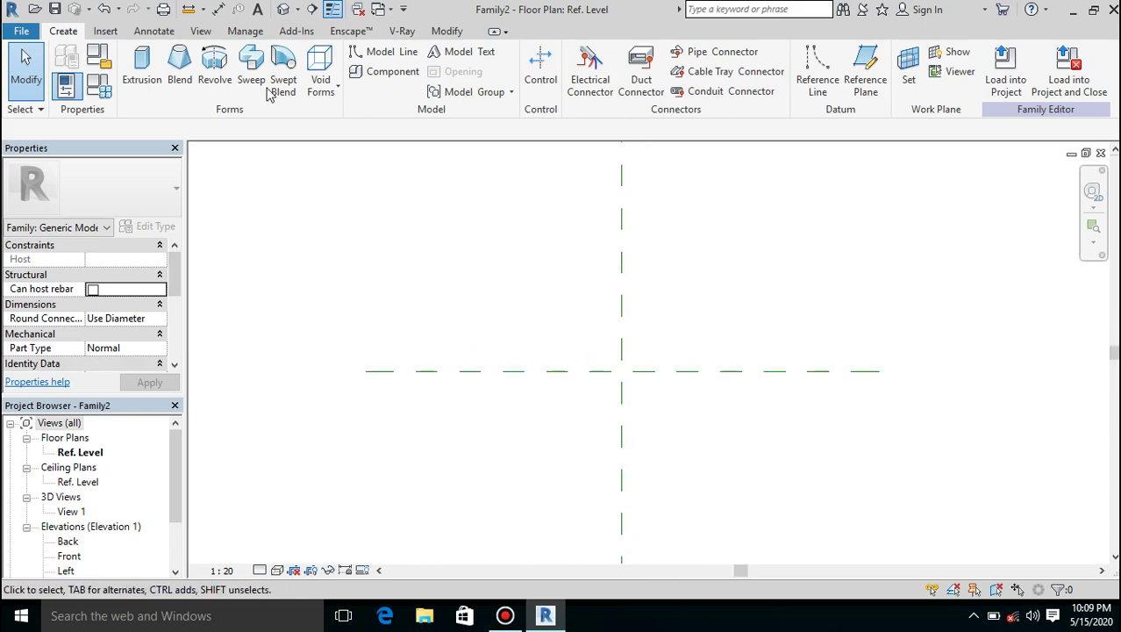
left_click(146, 72)
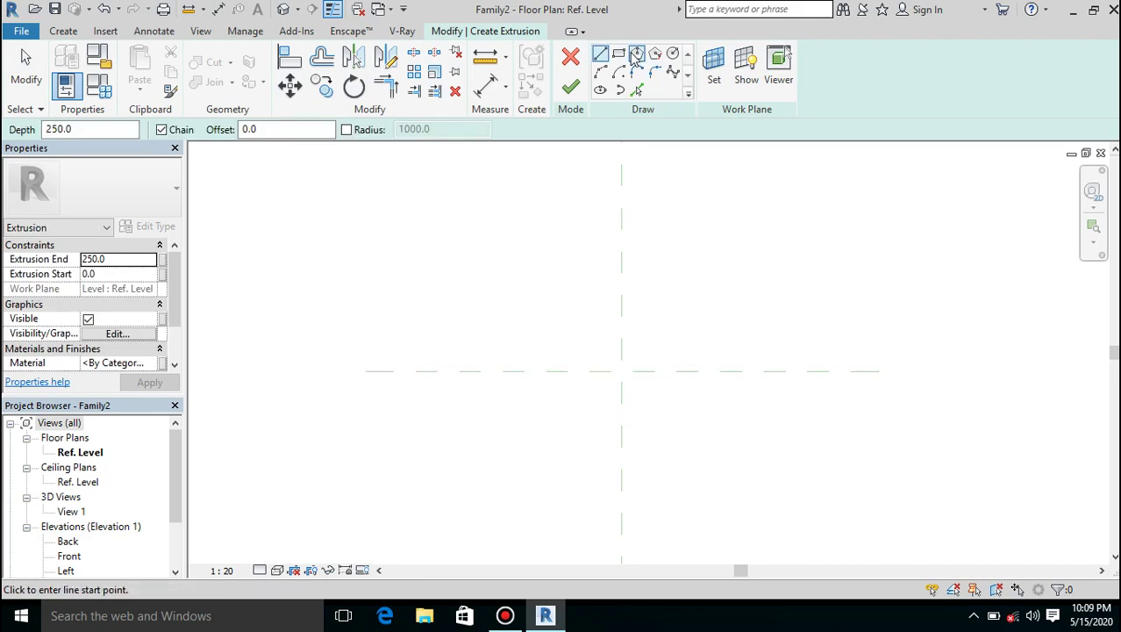
left_click(619, 73)
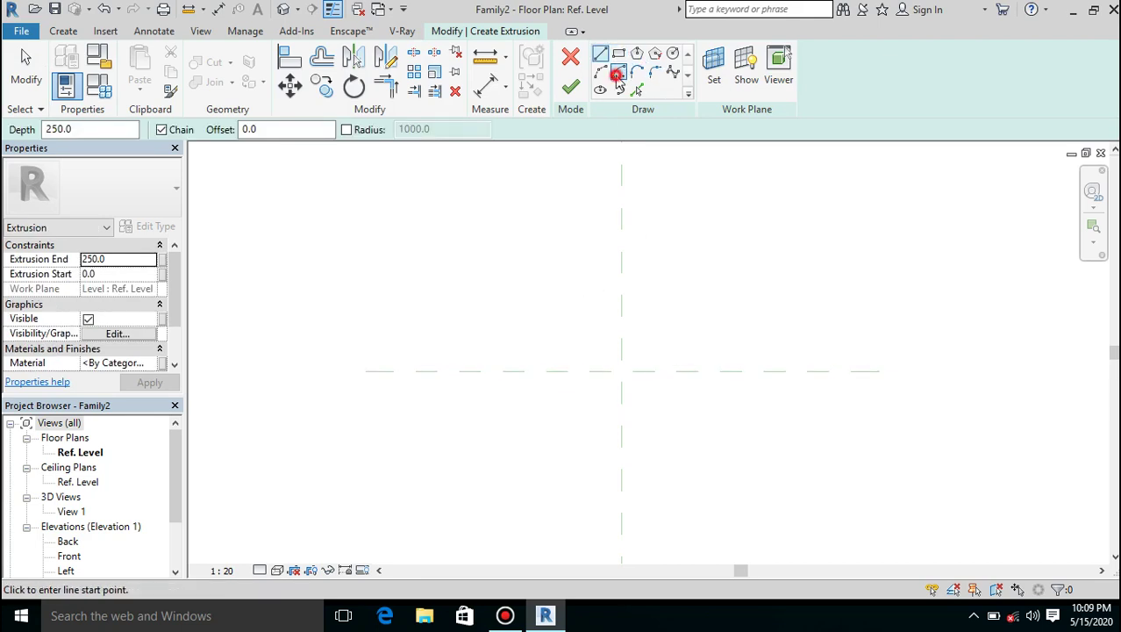
left_click(622, 372)
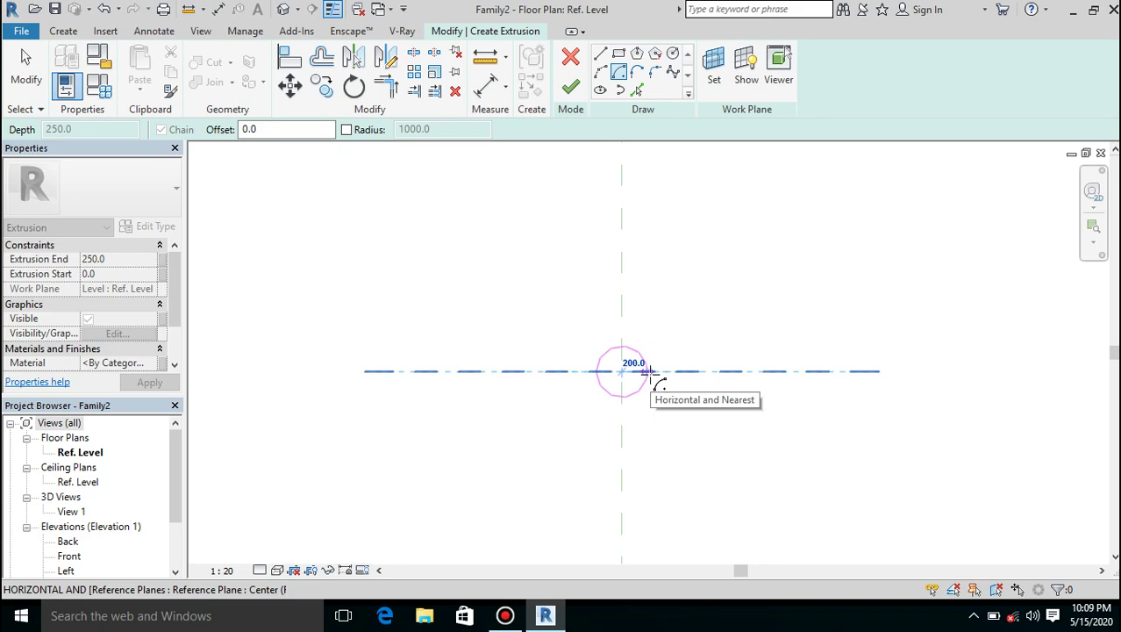
left_click(649, 372)
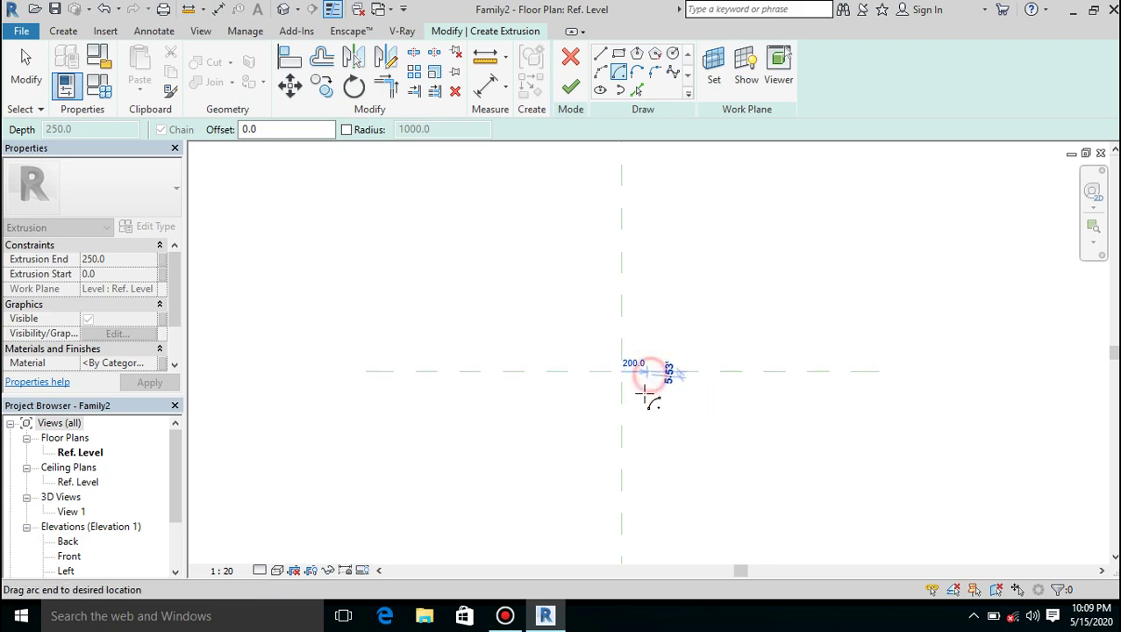
left_click(593, 376)
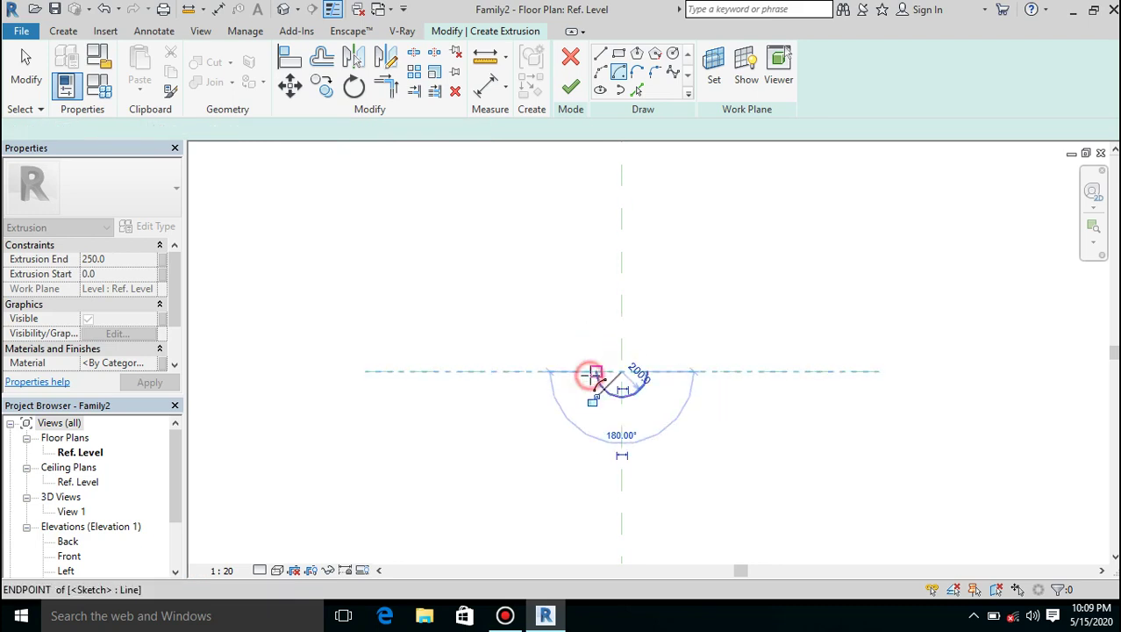
left_click(603, 73)
left_click(650, 372)
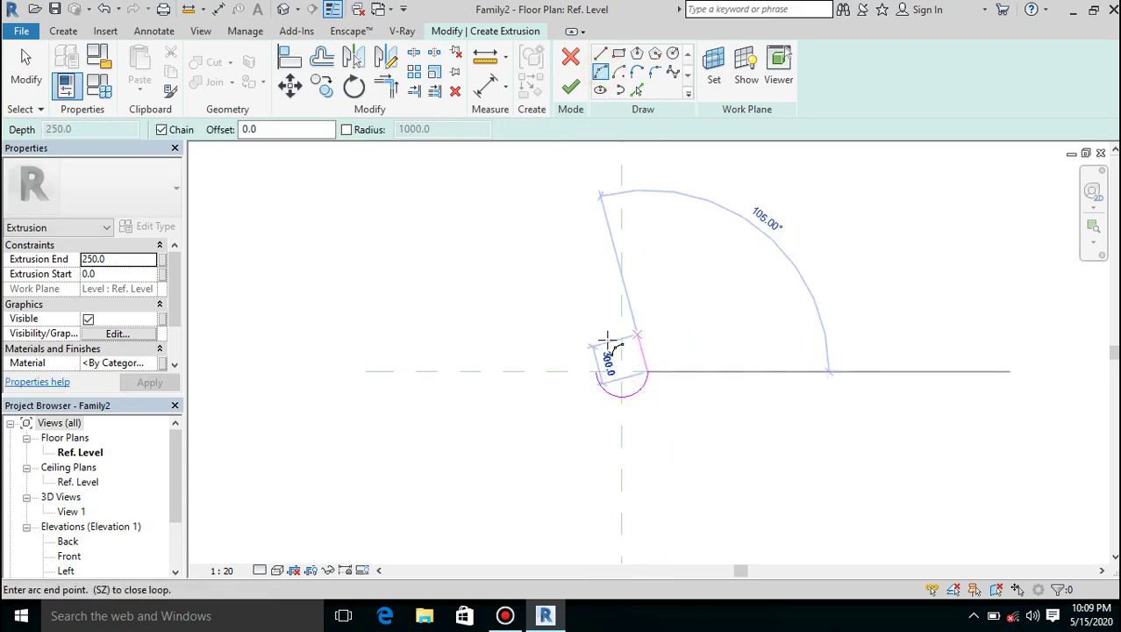
left_click(597, 372)
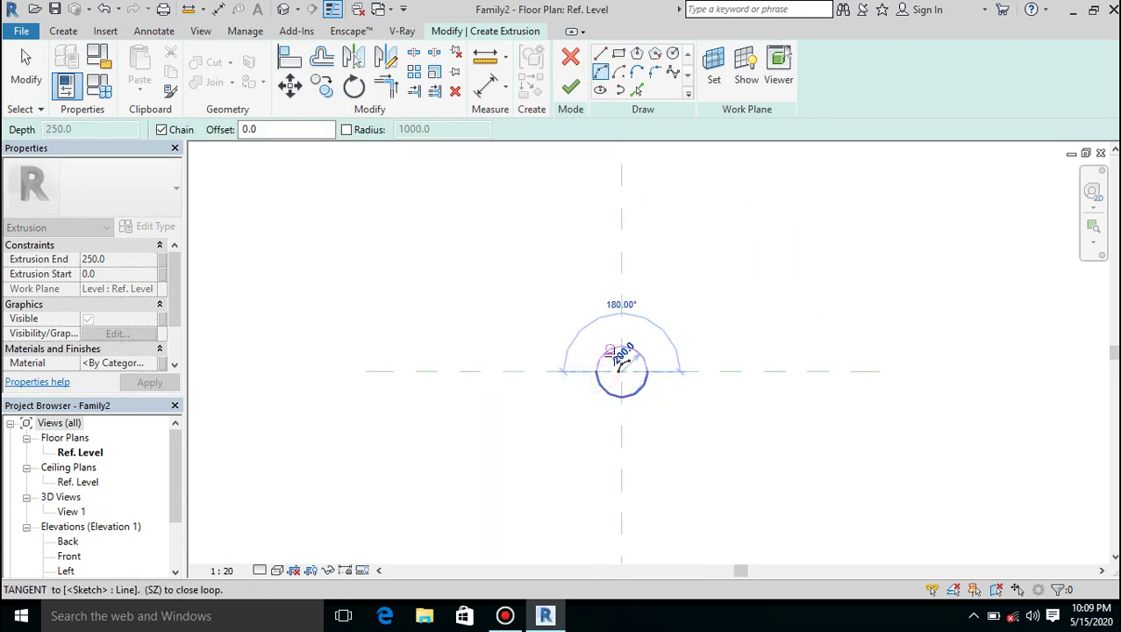
left_click(623, 378)
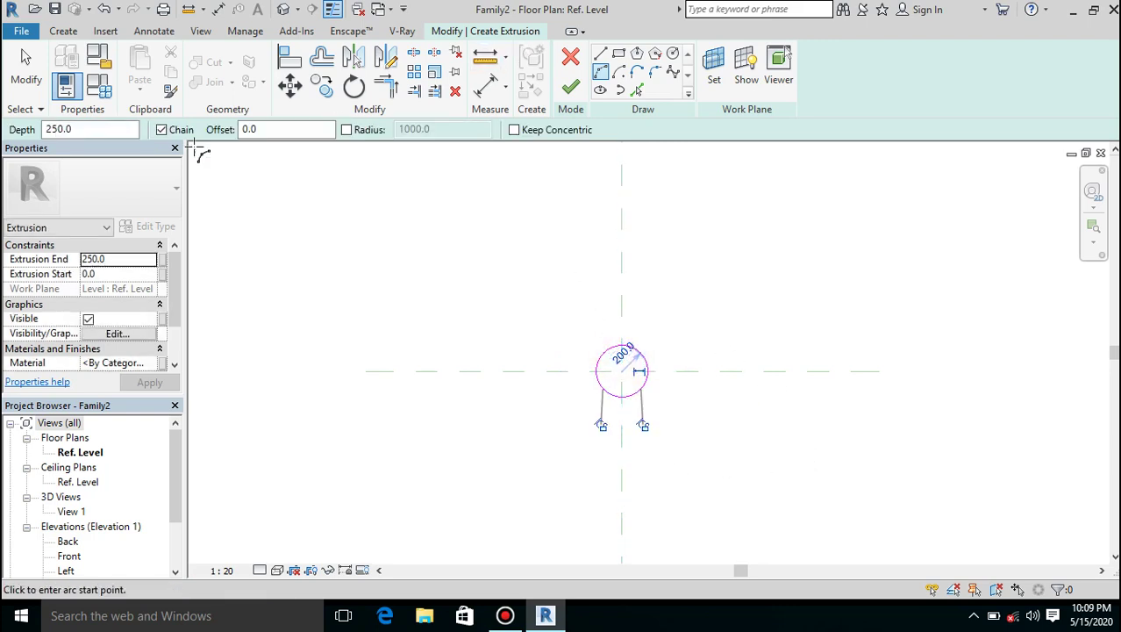
left_click(129, 259)
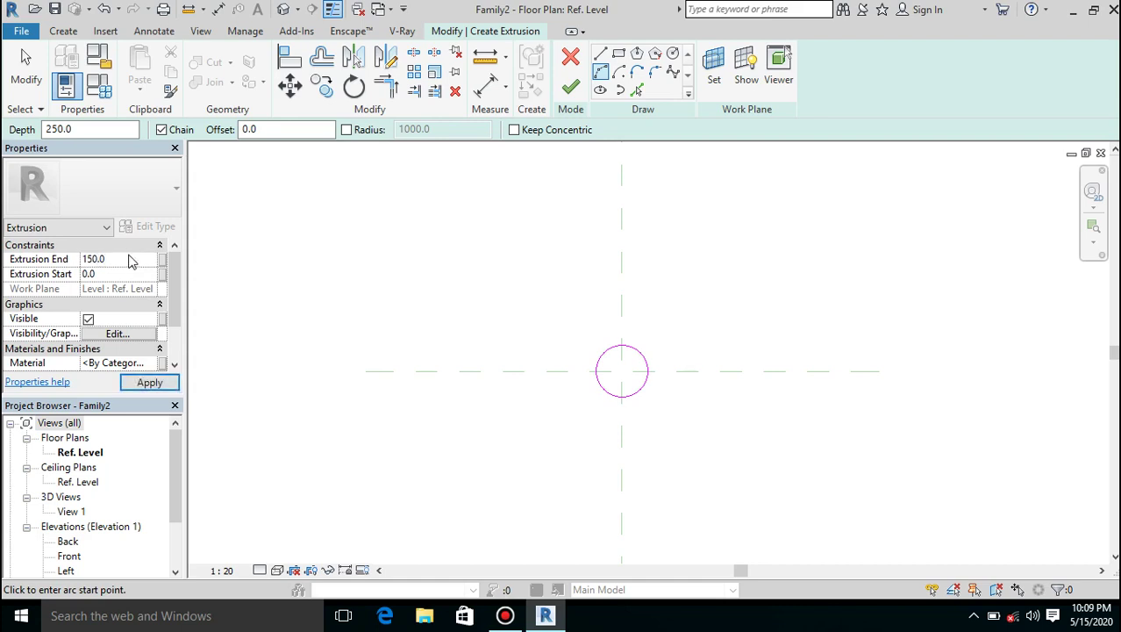
left_click(571, 87)
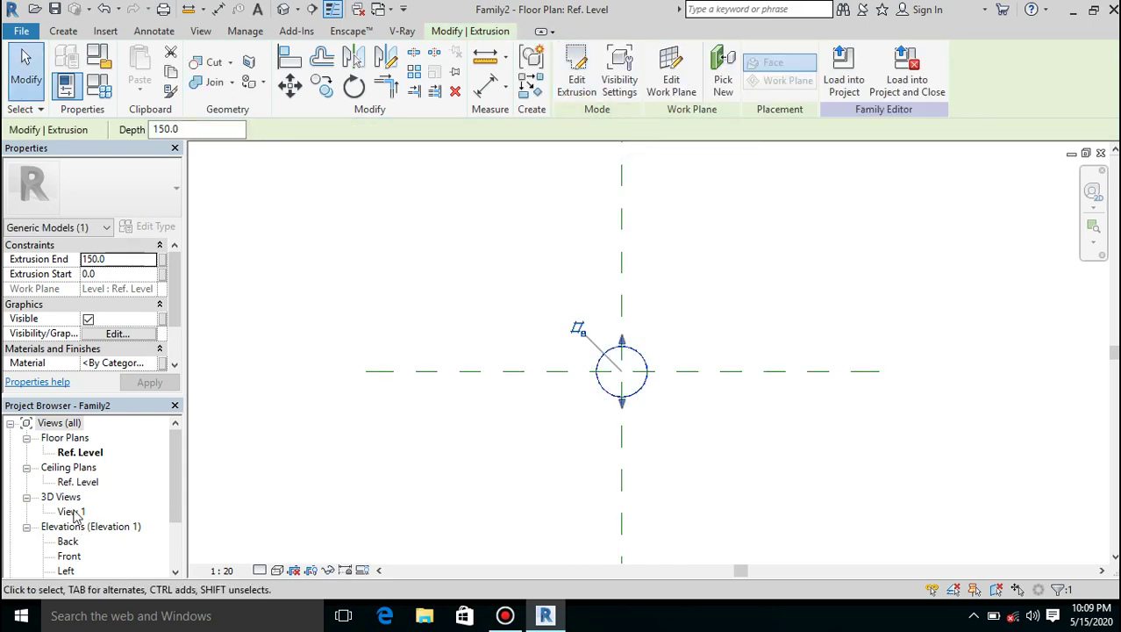
double_click(68, 541)
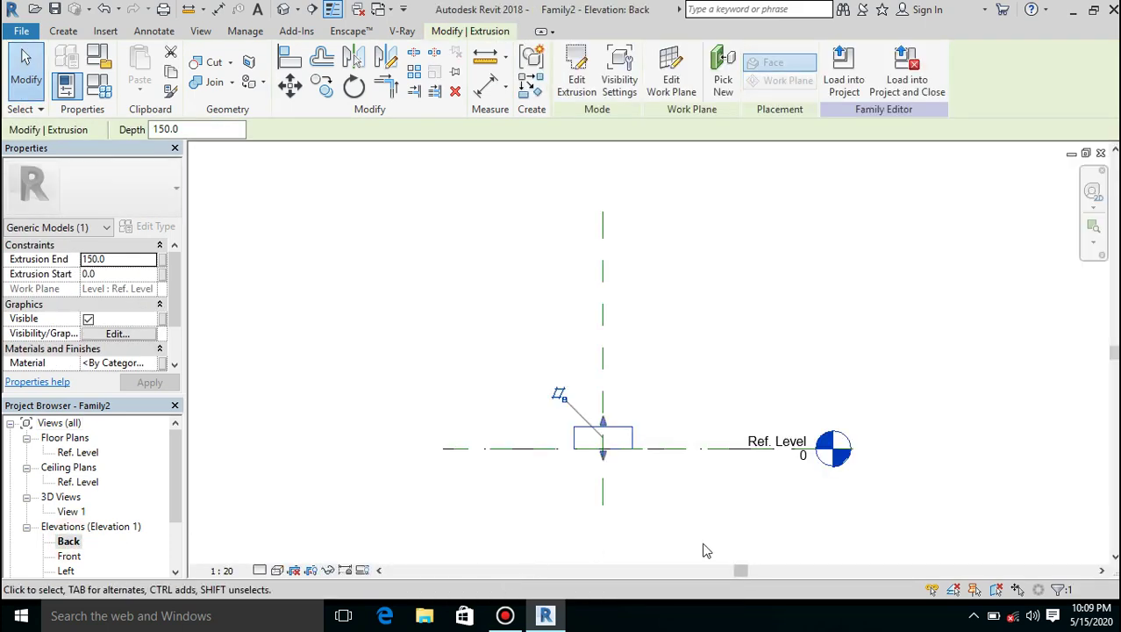
scroll(596, 431, "up", 5)
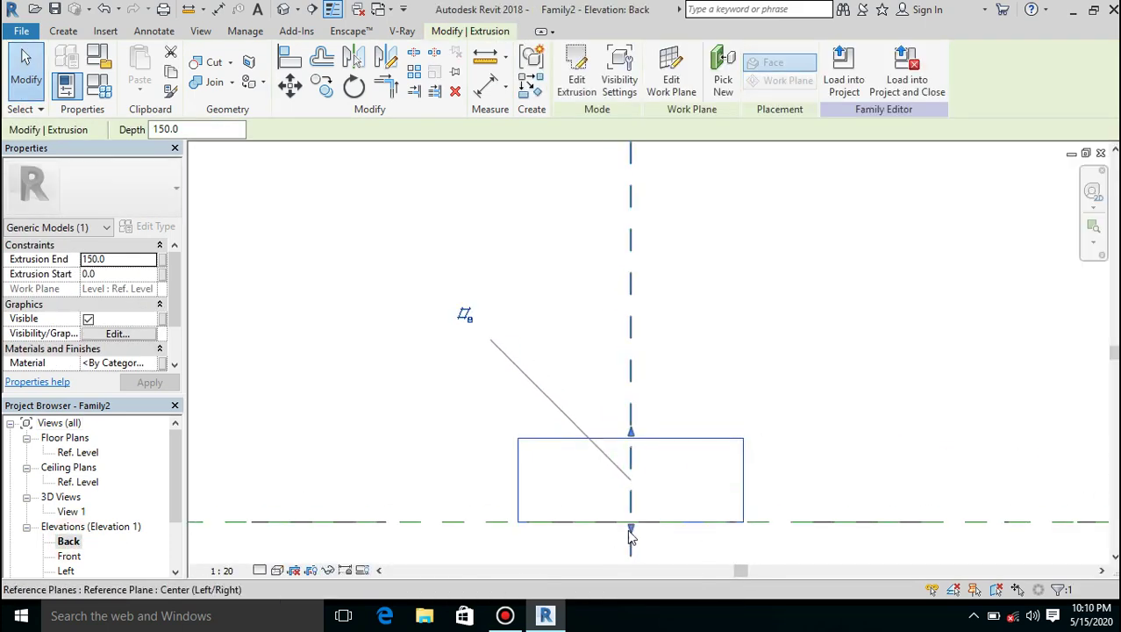
left_click(63, 31)
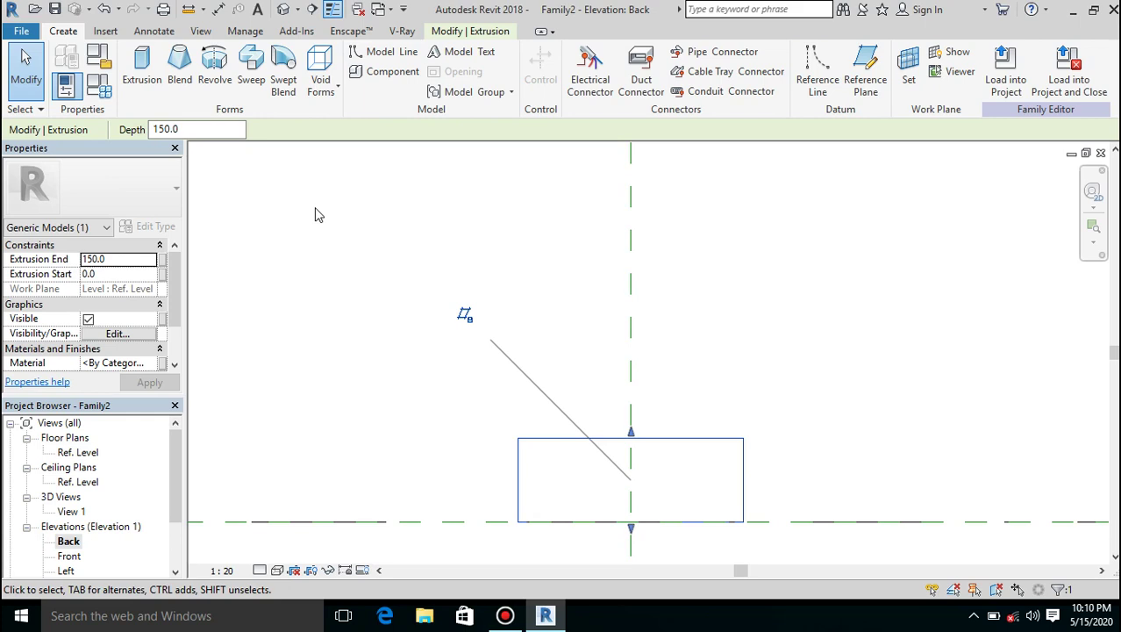
double_click(87, 453)
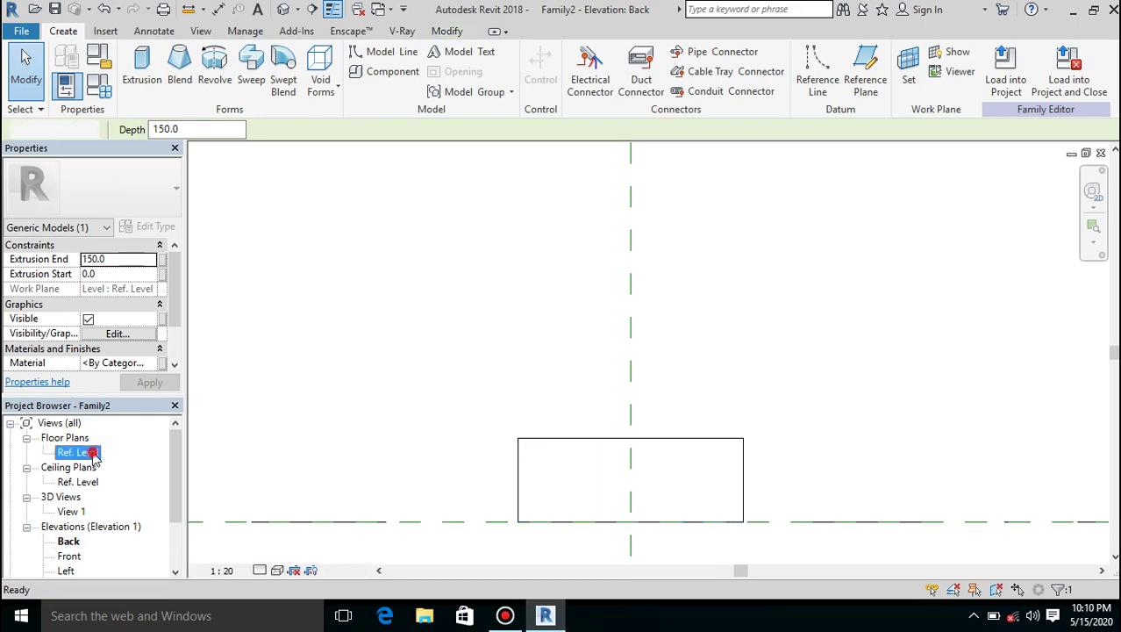
left_click(63, 31)
Step: Start a void sweep and pick the circle's edge as its path
left_click(333, 88)
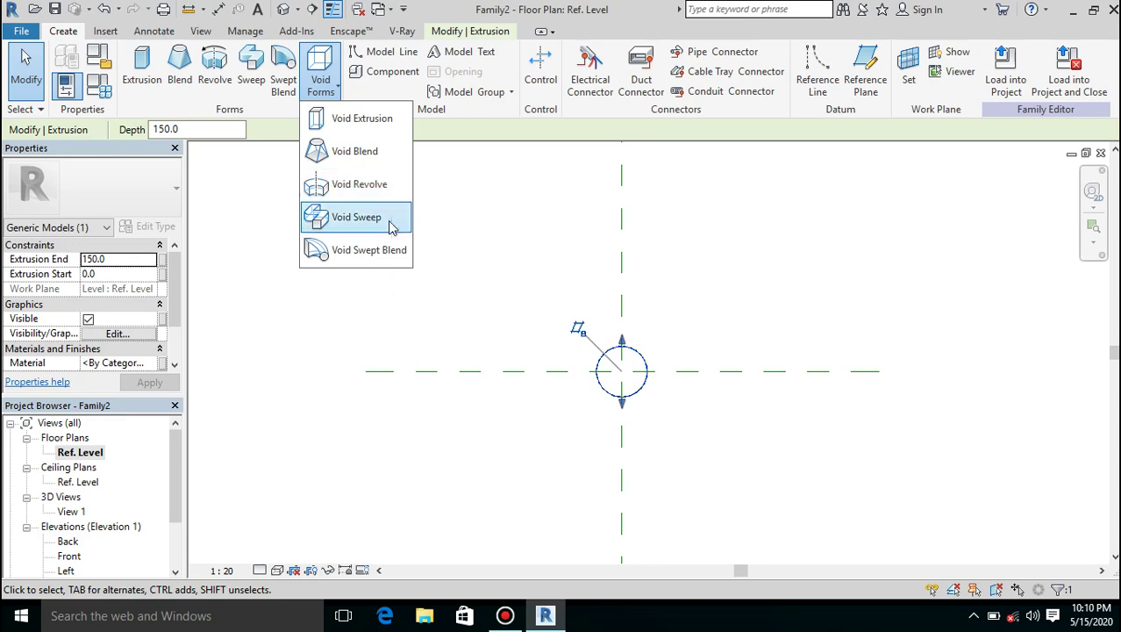
left_click(388, 218)
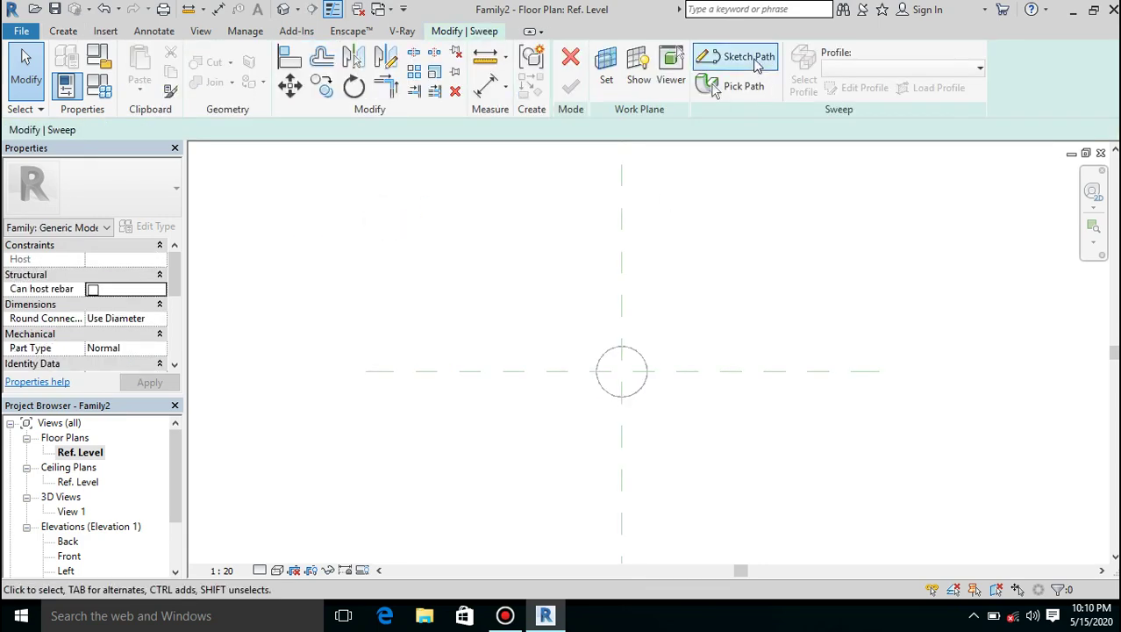
left_click(748, 56)
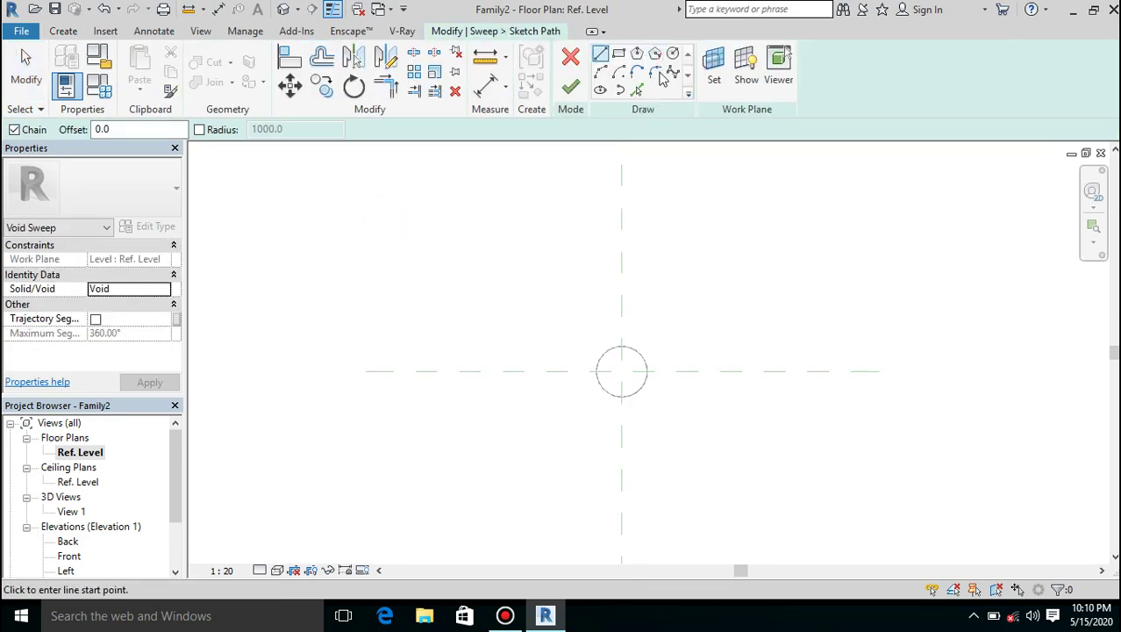
left_click(637, 91)
left_click(622, 348)
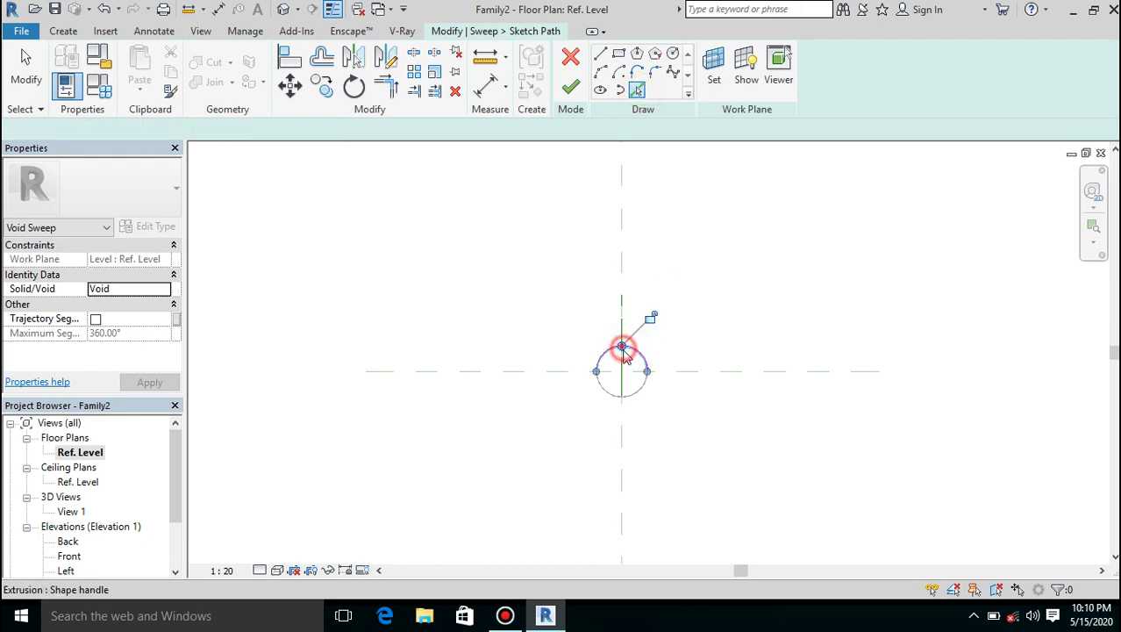
left_click(613, 394)
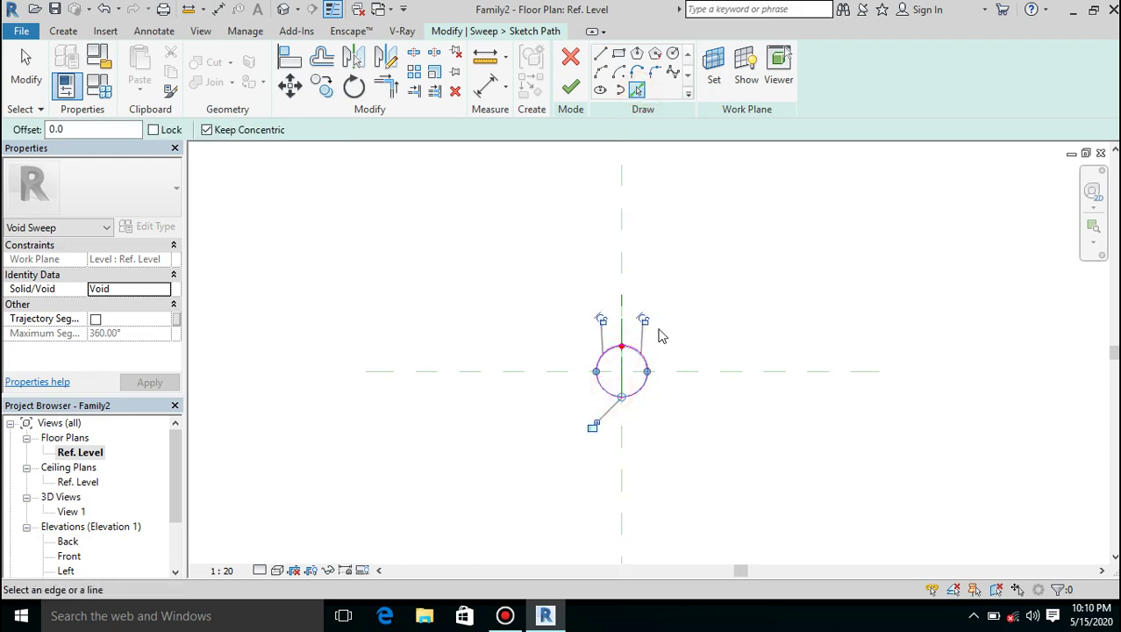
scroll(654, 329, "up", 3)
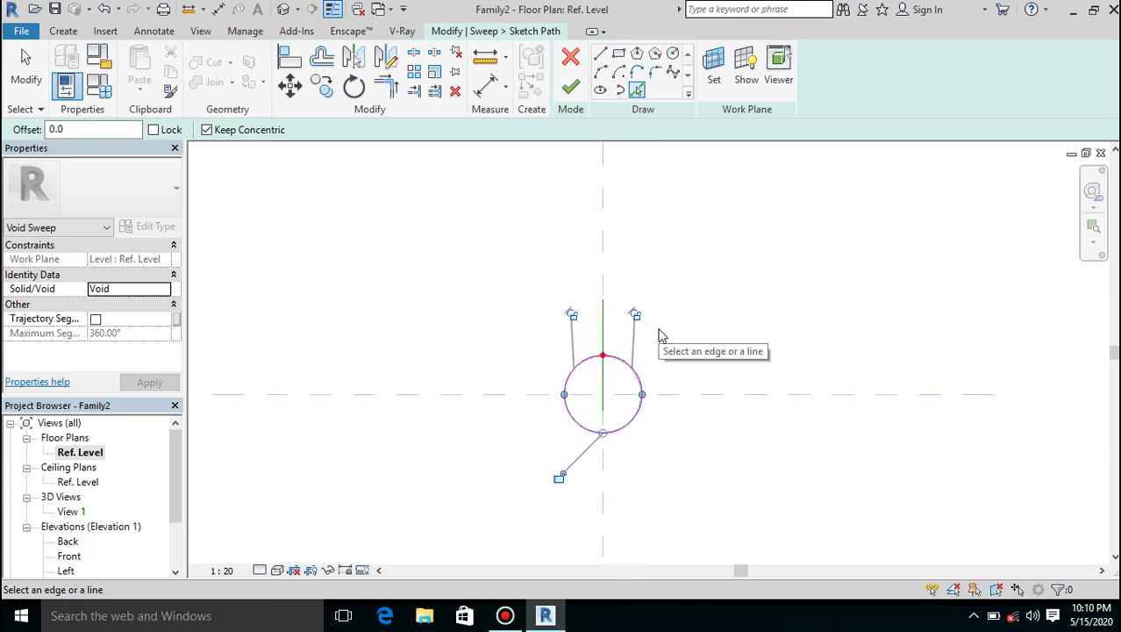
left_click(571, 86)
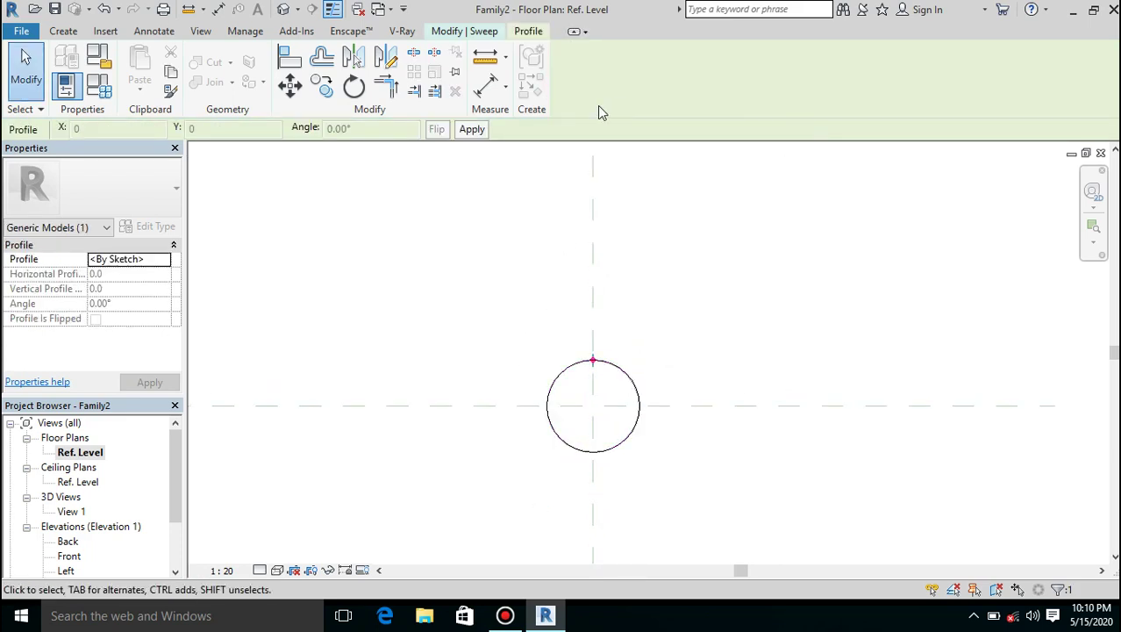
Step: Edit the sweep profile in the Right elevation
left_click(485, 32)
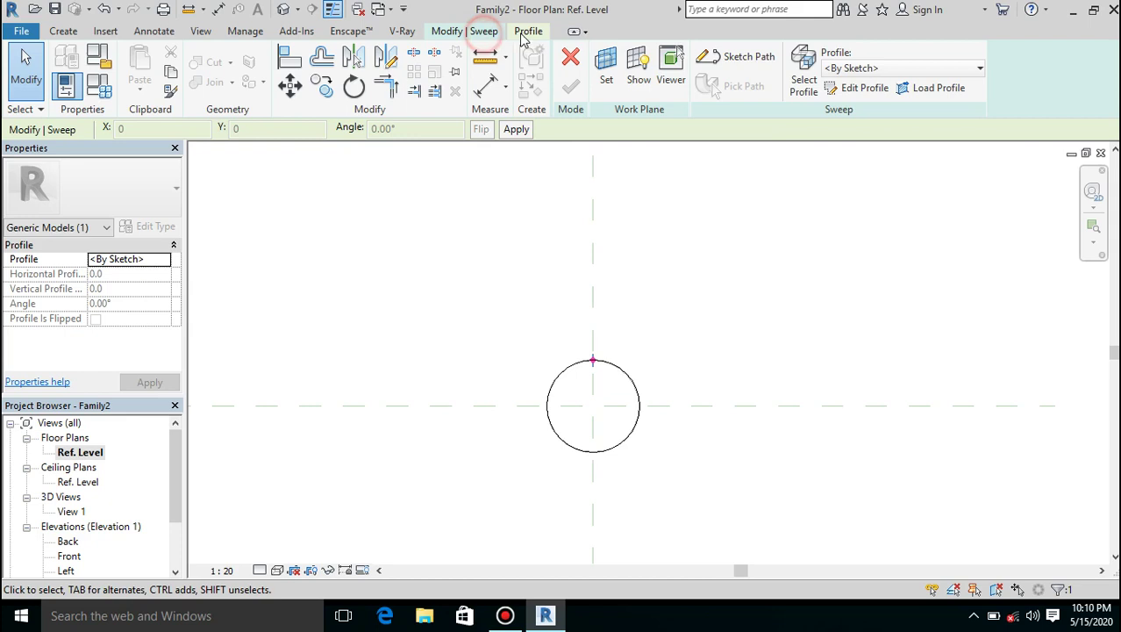
left_click(858, 87)
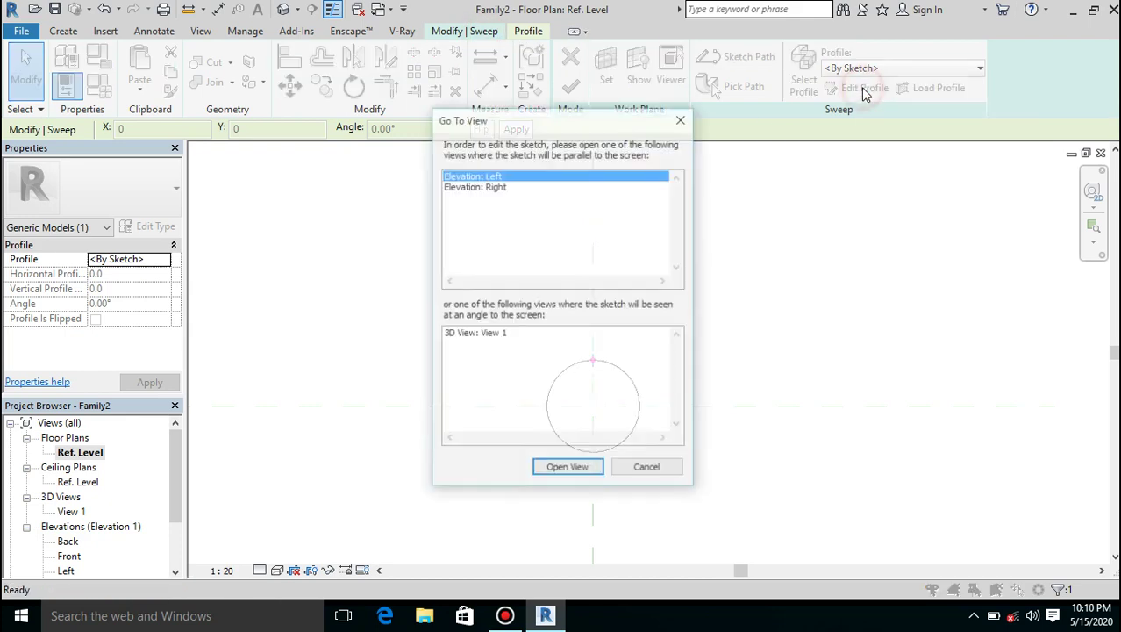
left_click(503, 187)
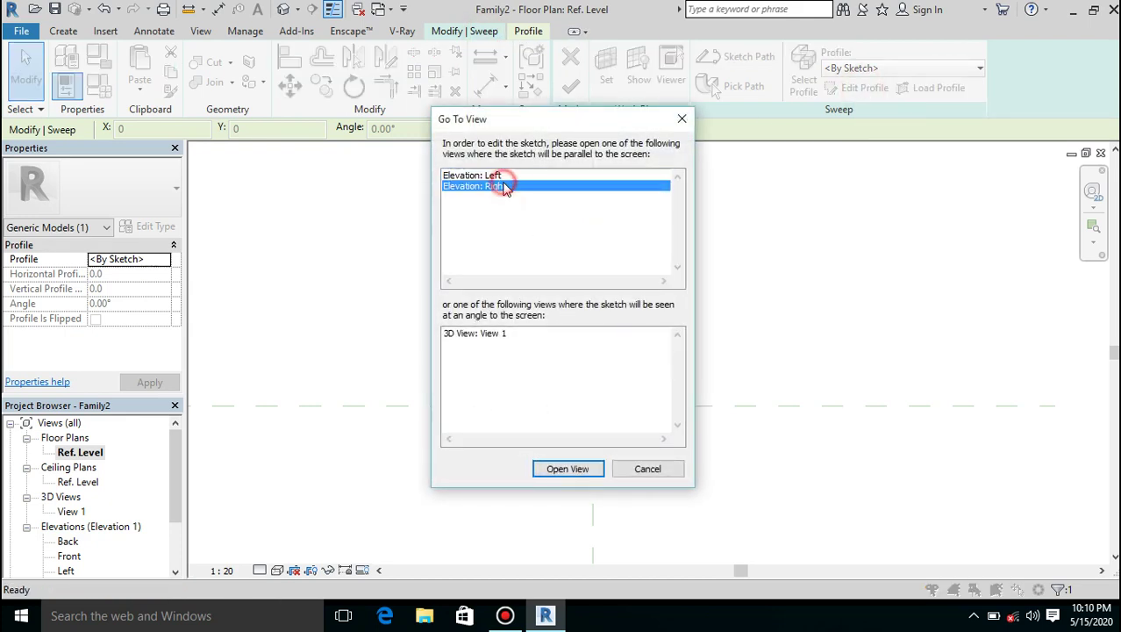
left_click(555, 472)
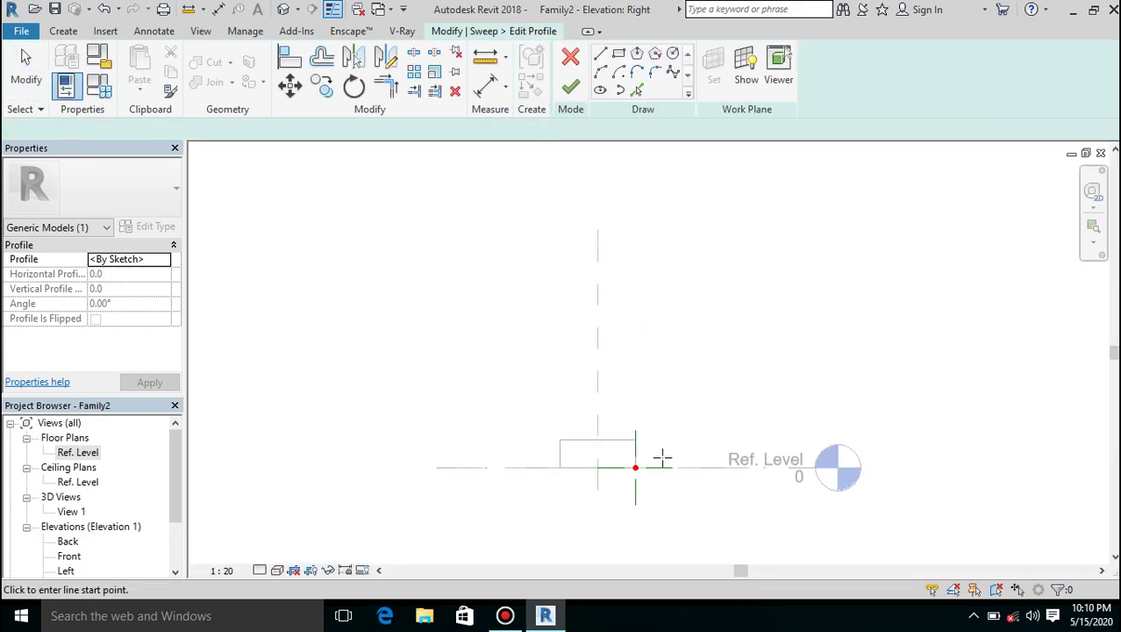
Step: Start the profile at the origin with the lower half-round bead and a leaning segment
scroll(633, 456, "up", 5)
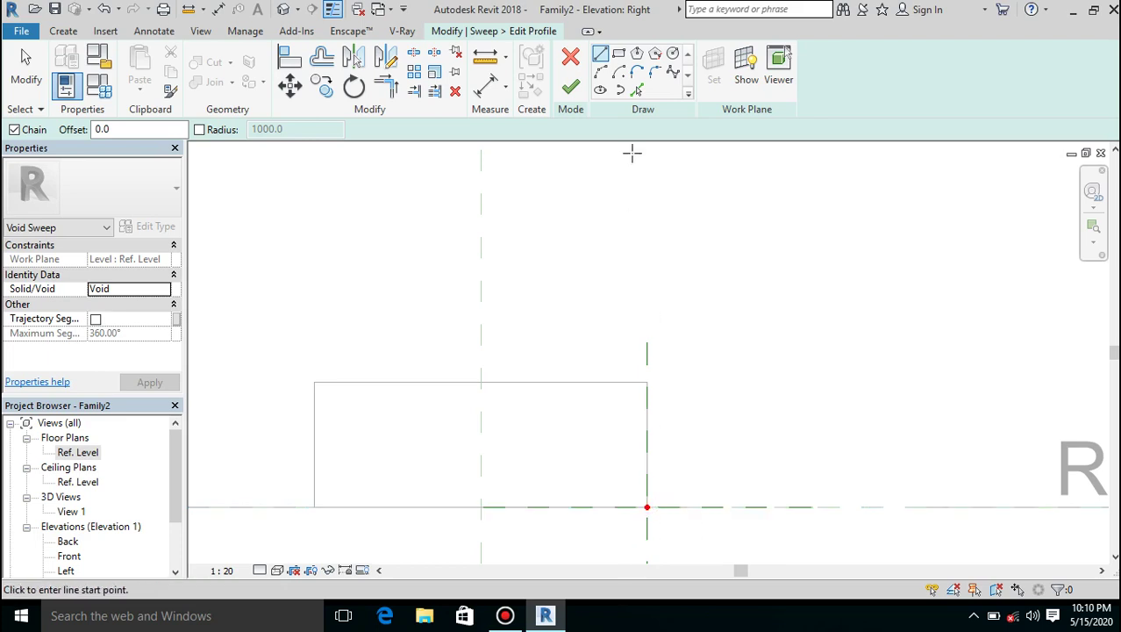
left_click(606, 74)
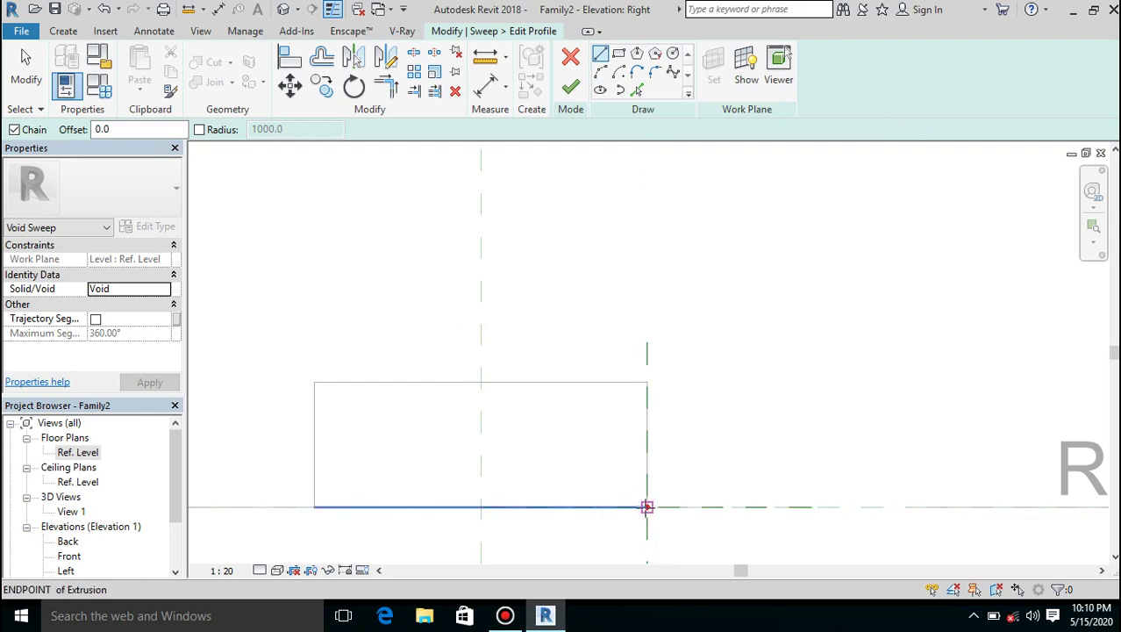
left_click(647, 507)
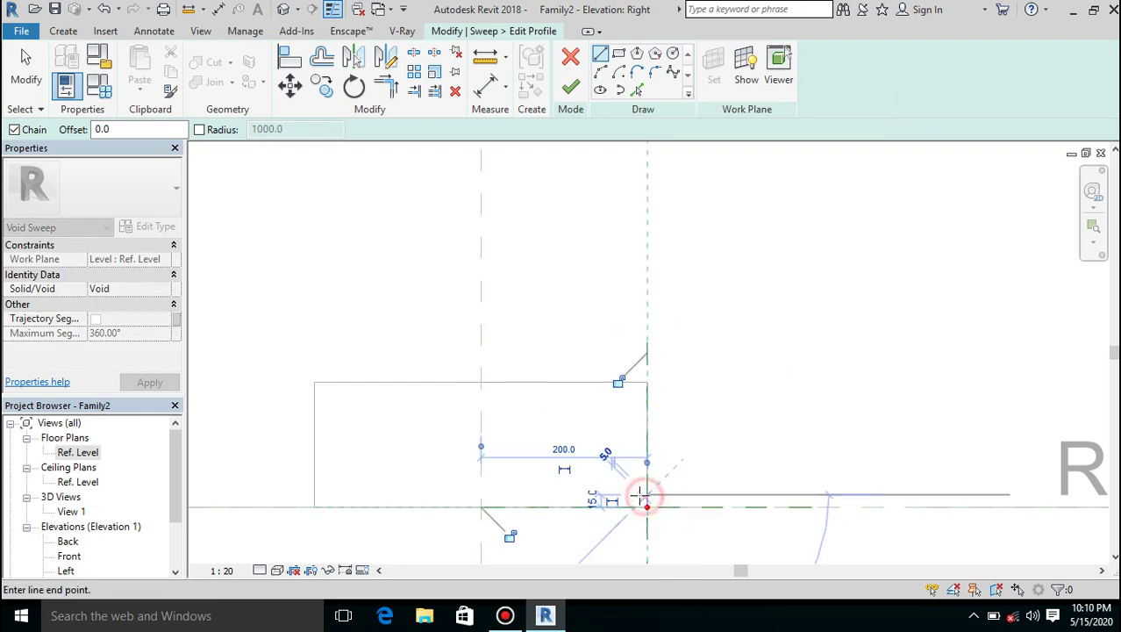
left_click(596, 72)
scroll(625, 515, "up", 3)
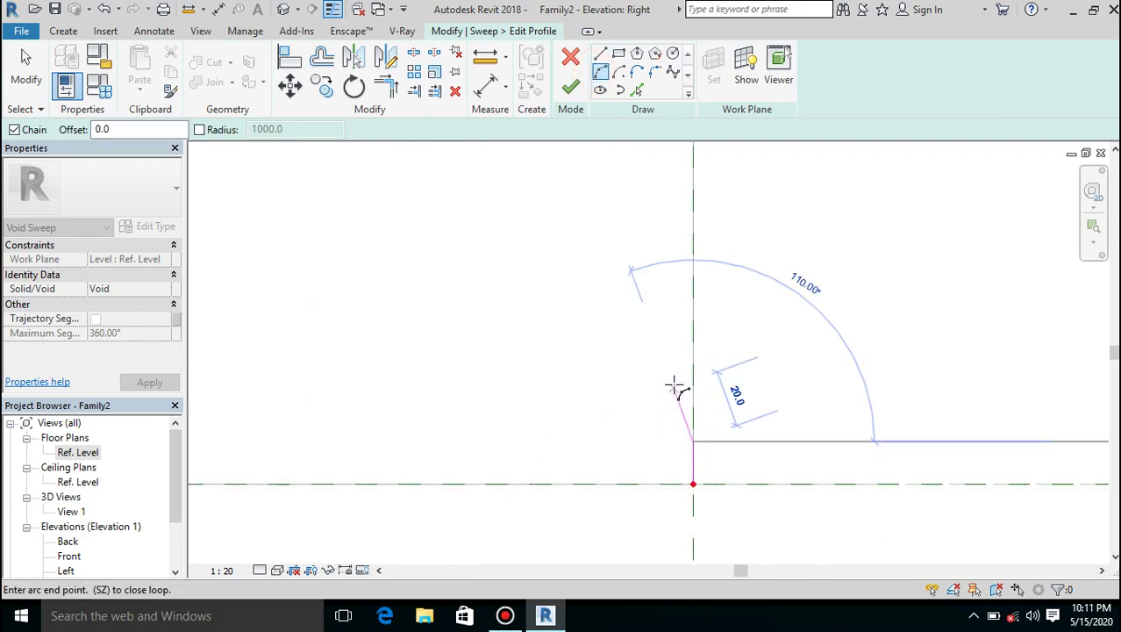
left_click(693, 382)
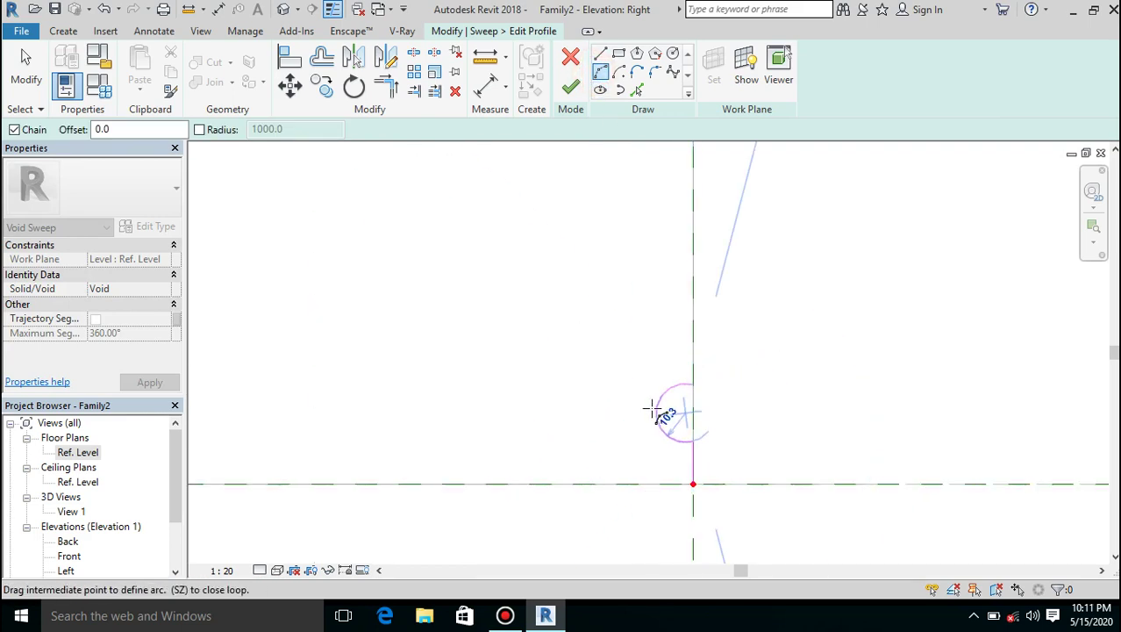
left_click(667, 411)
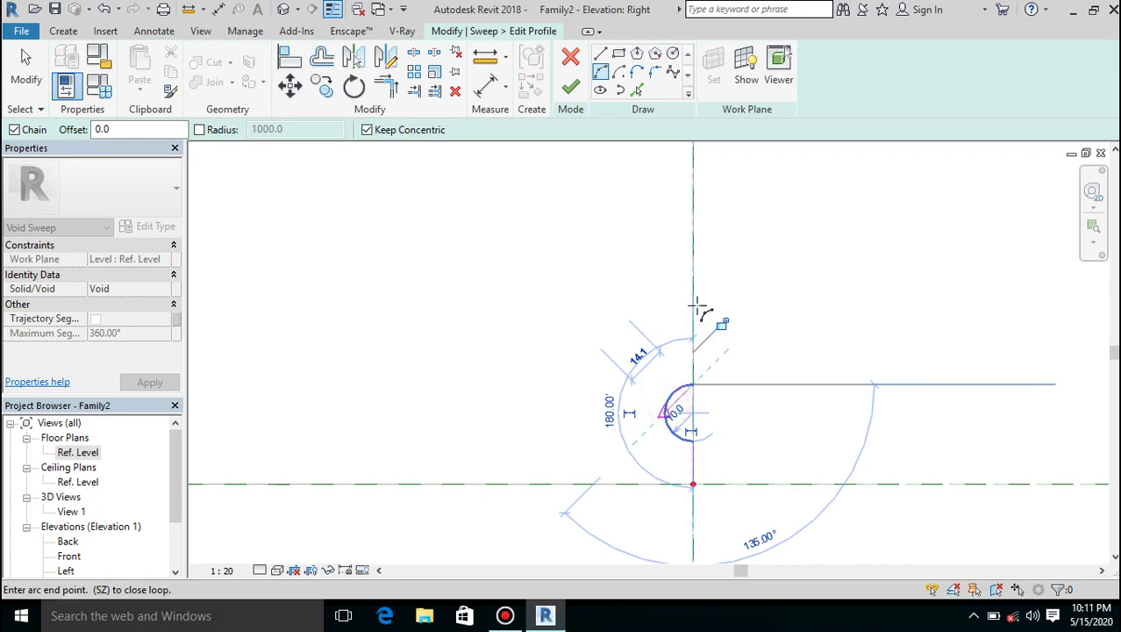
left_click(604, 54)
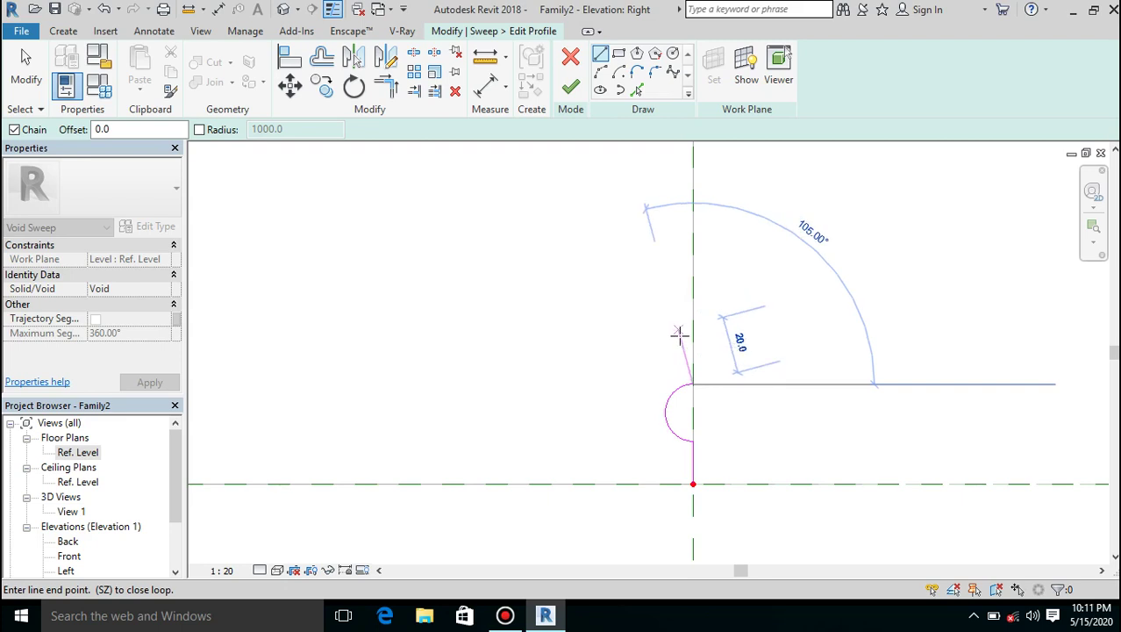
left_click(679, 331)
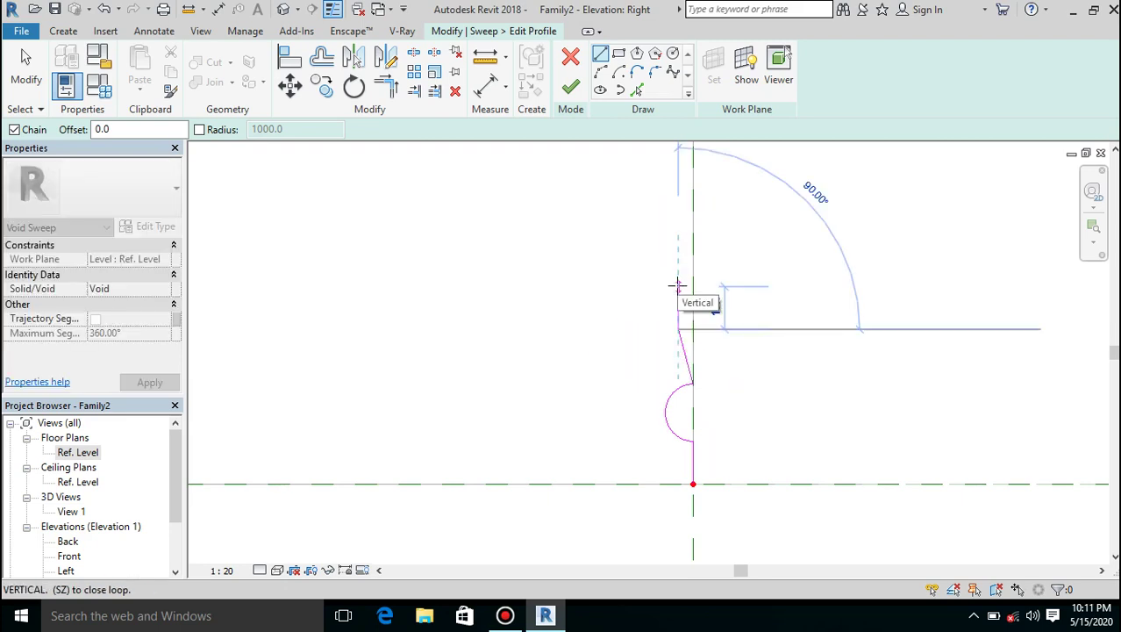
Step: Add the second half-round arc, the next curve and a straight segment
scroll(677, 285, "down", 2)
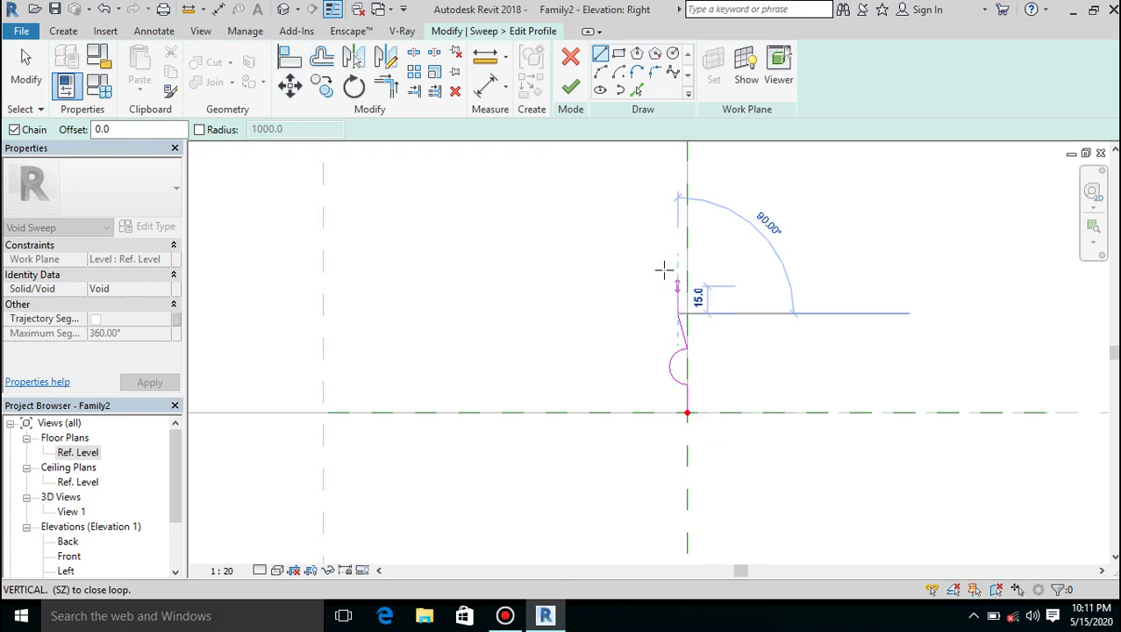
scroll(662, 268, "down", 1)
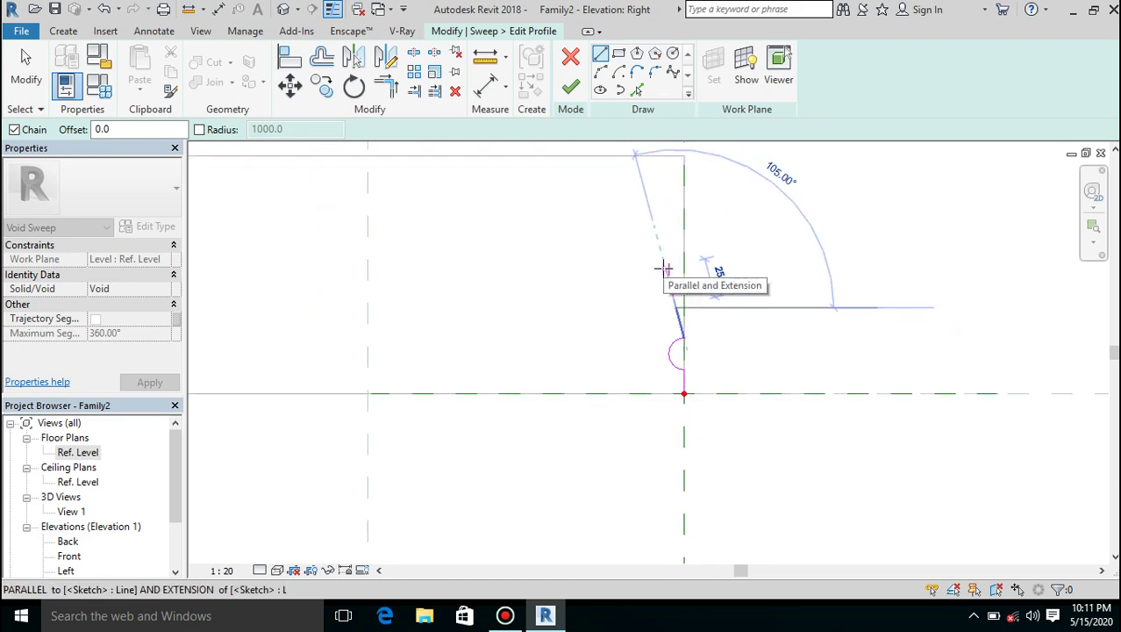
left_click(600, 72)
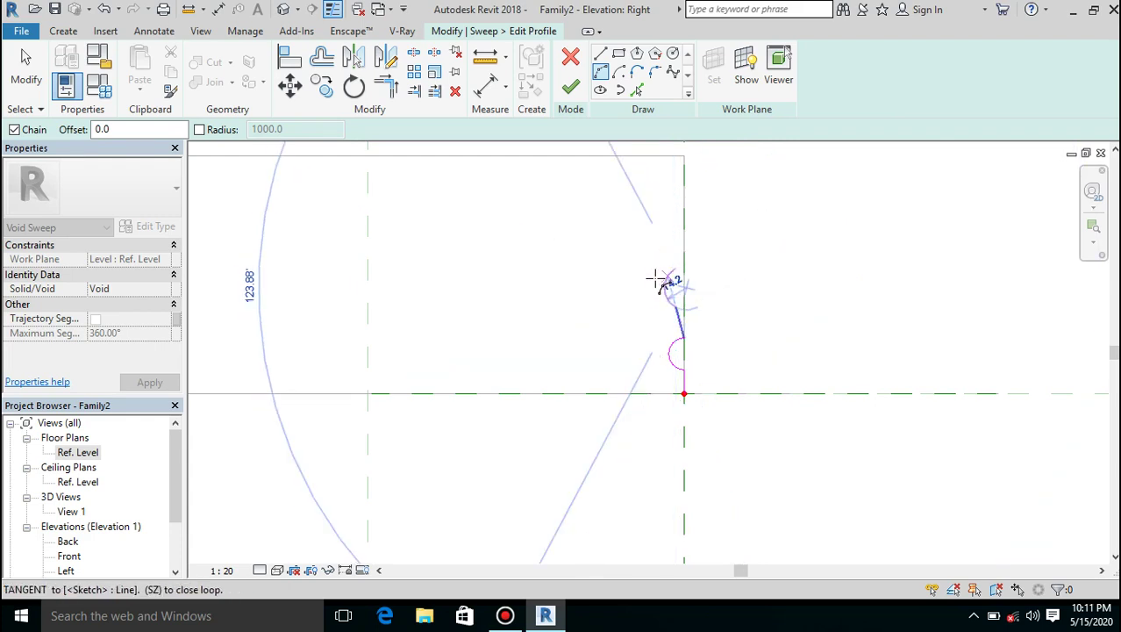
scroll(657, 280, "up", 4)
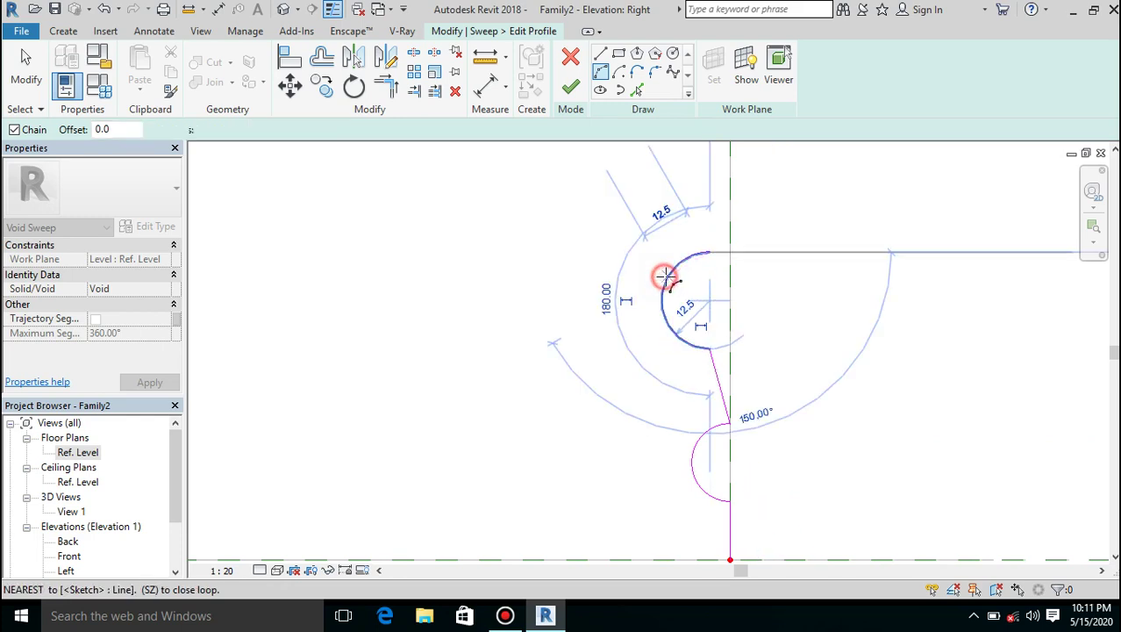
left_click(665, 276)
scroll(681, 358, "down", 4)
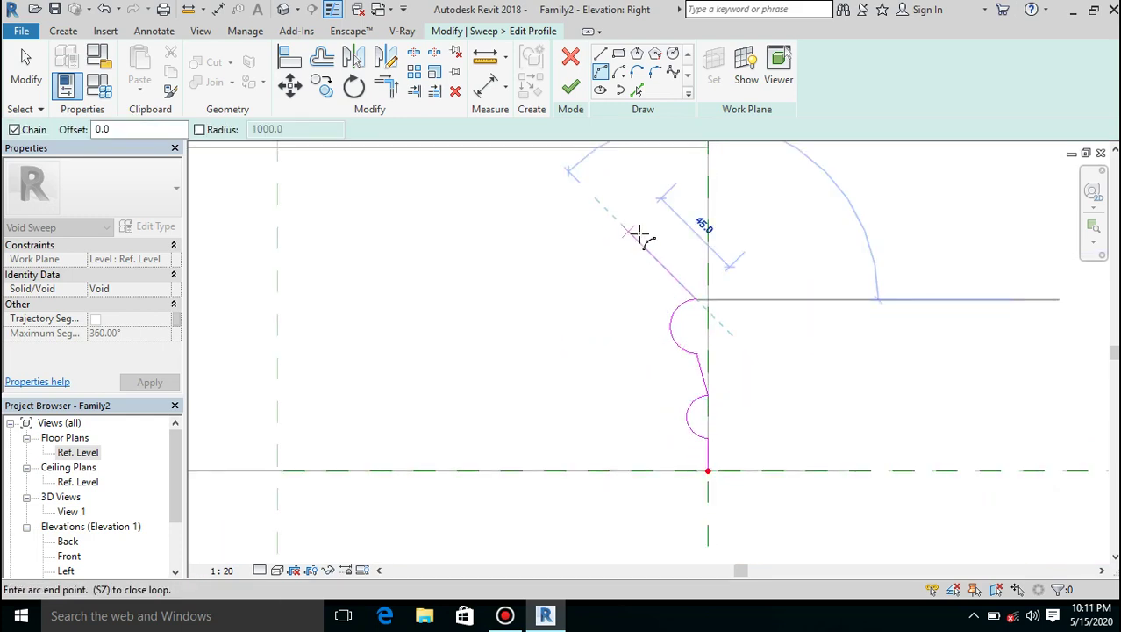
left_click(620, 241)
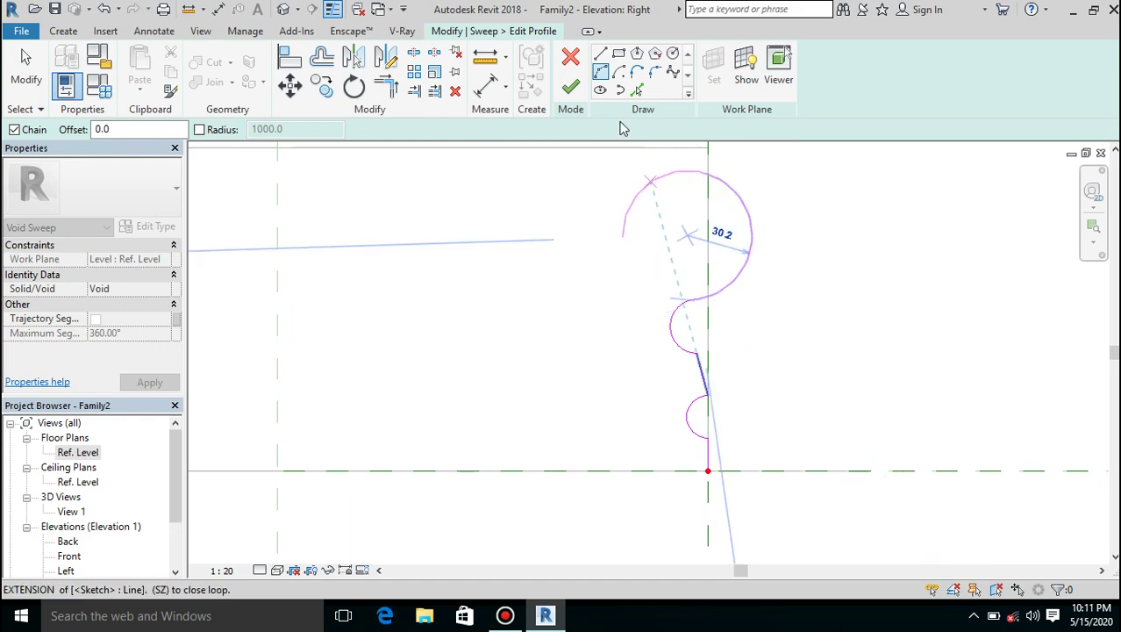
left_click(601, 55)
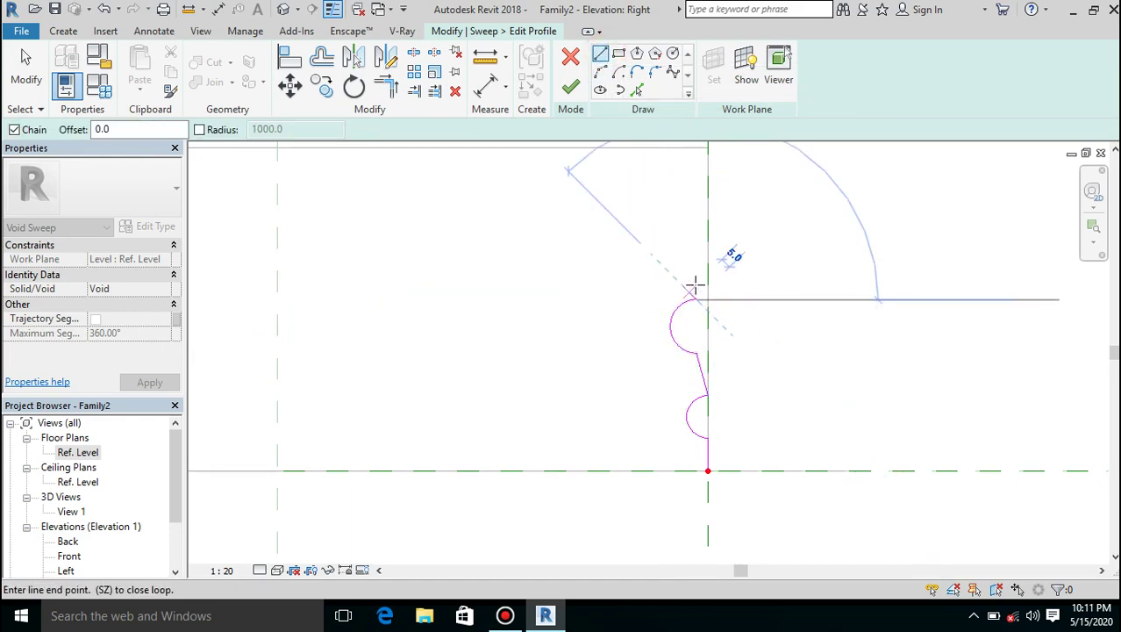
left_click(697, 257)
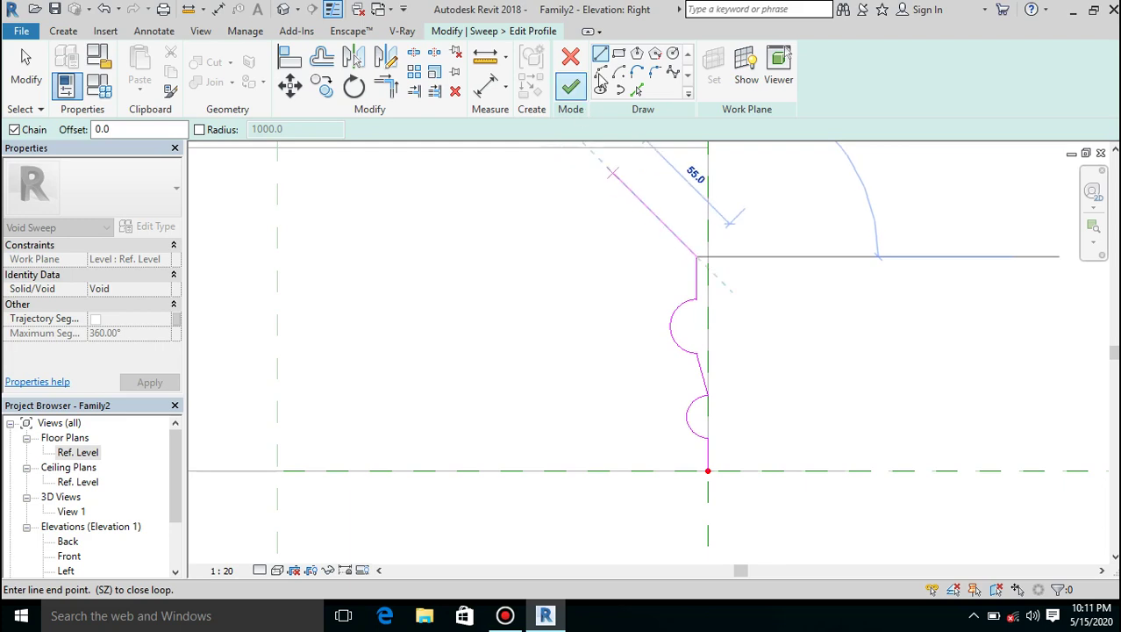
Step: Finish the top with a tangent arc, a 15.0 step, and close at the reference point
left_click(606, 74)
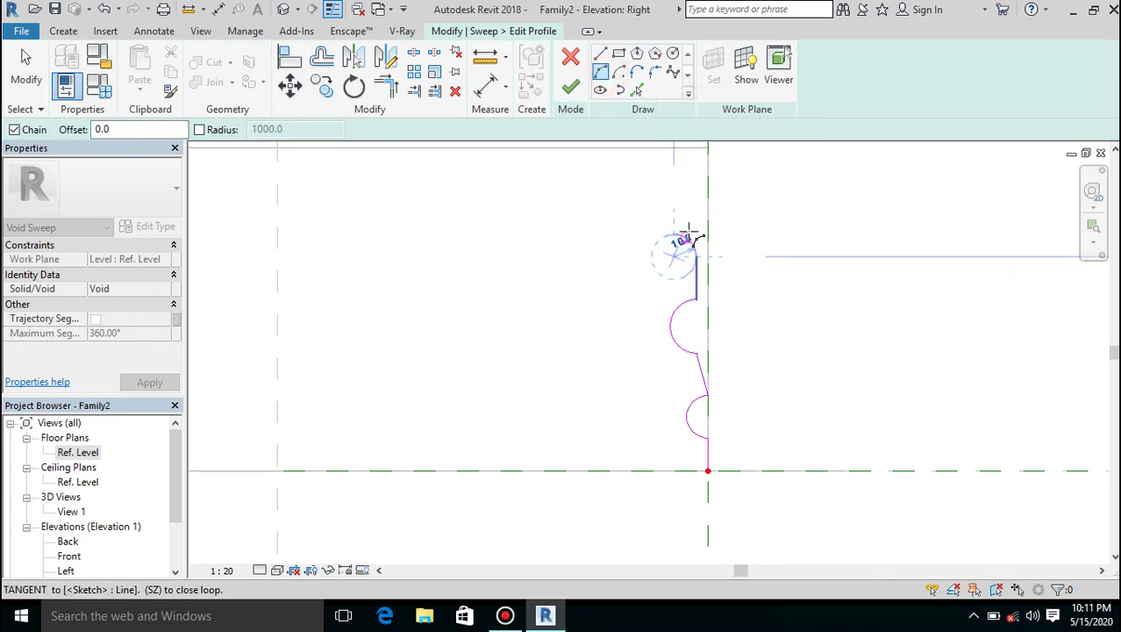
left_click(674, 234)
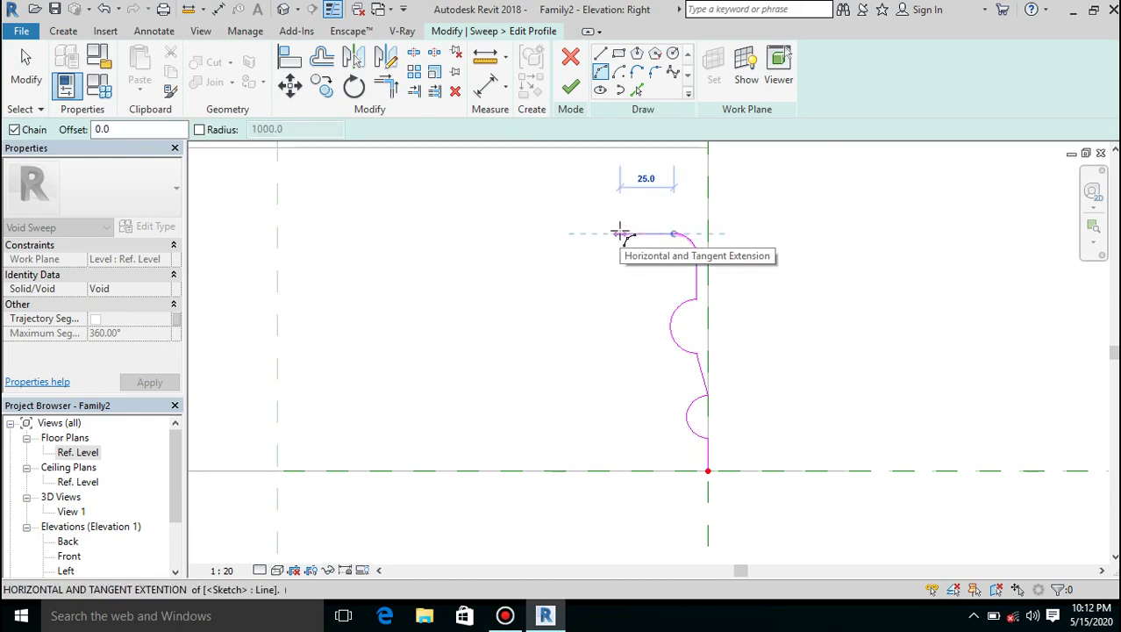
left_click(600, 57)
left_click(639, 241)
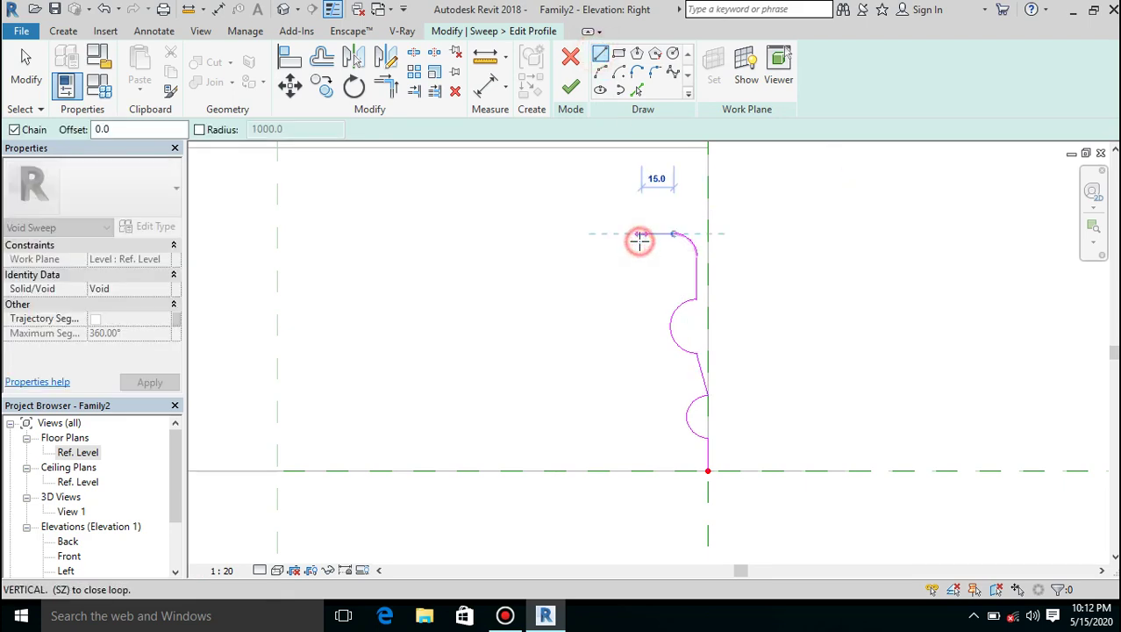
scroll(588, 303, "down", 3)
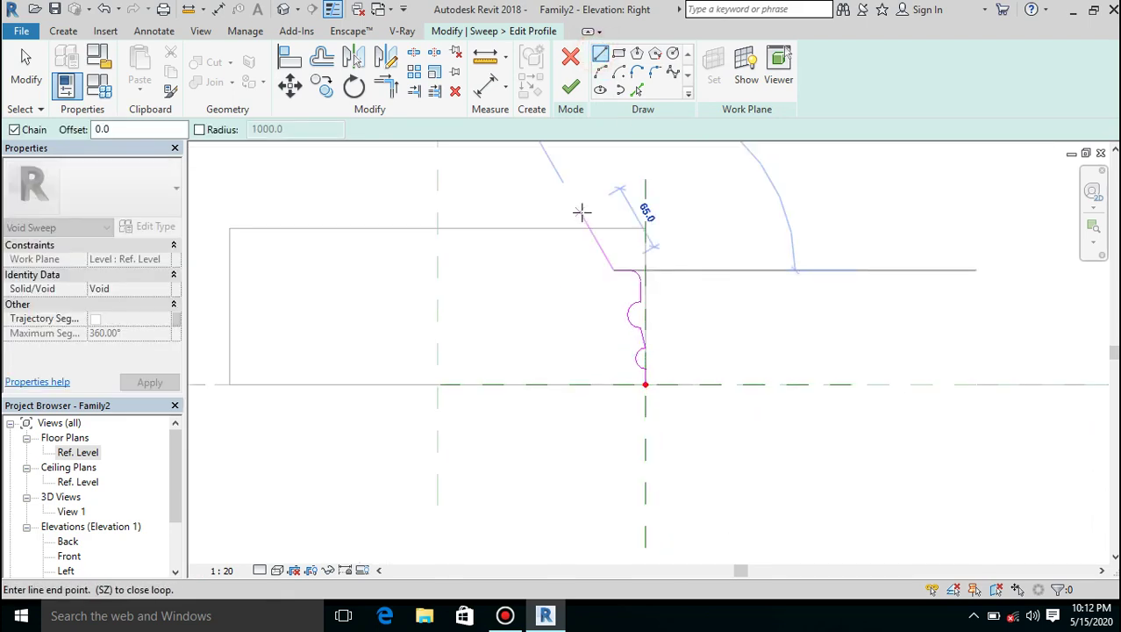
scroll(582, 212, "up", 3)
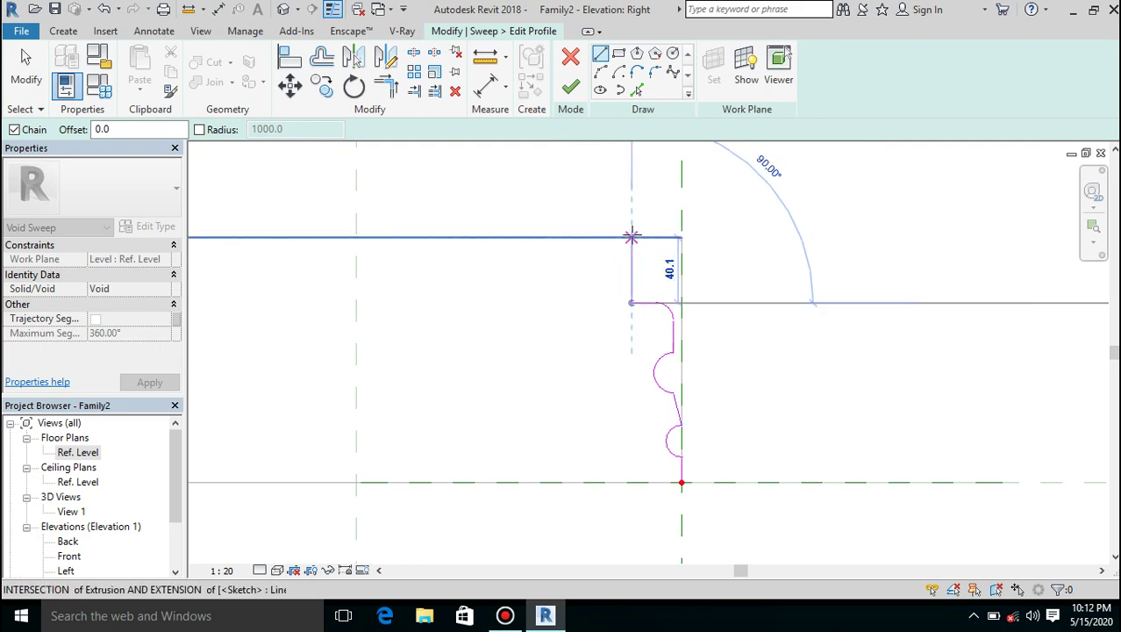
left_click(632, 236)
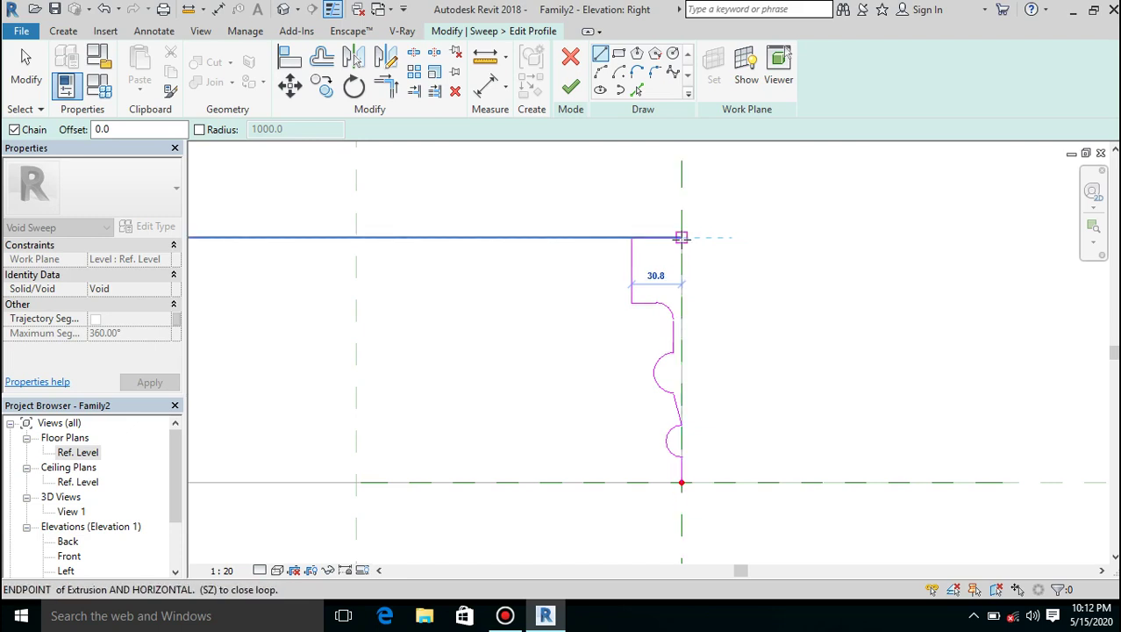
left_click(682, 237)
scroll(681, 481, "up", 5)
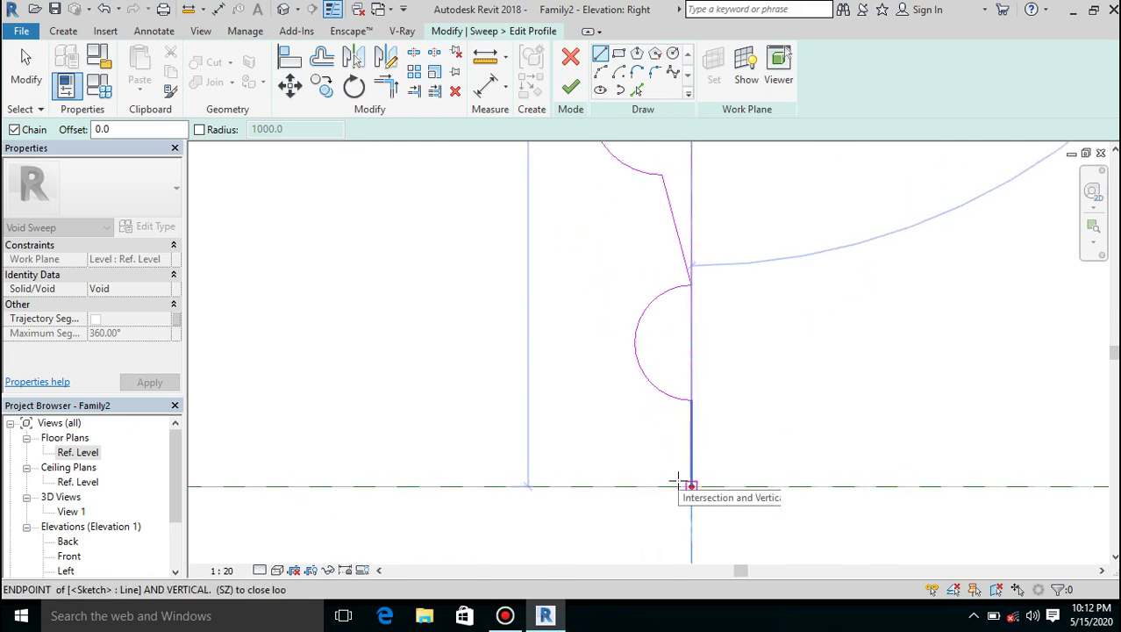
left_click(691, 486)
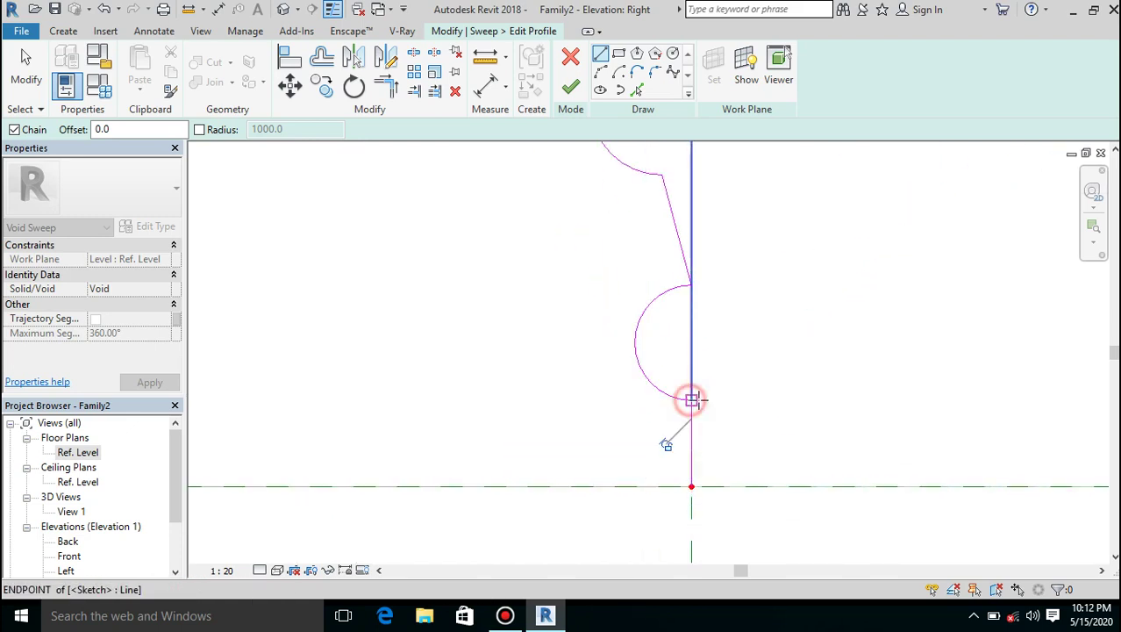
Step: Move the profile's vertical edge 5 to the right to clear the intersecting-lines error
key("Escape")
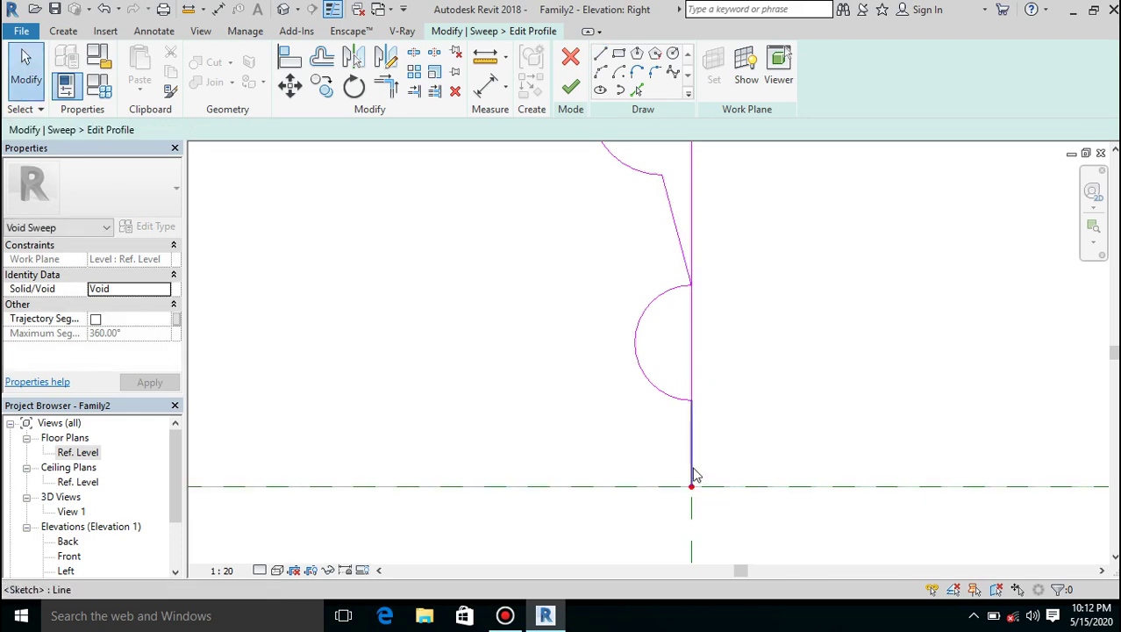
left_click(692, 474)
key("Escape")
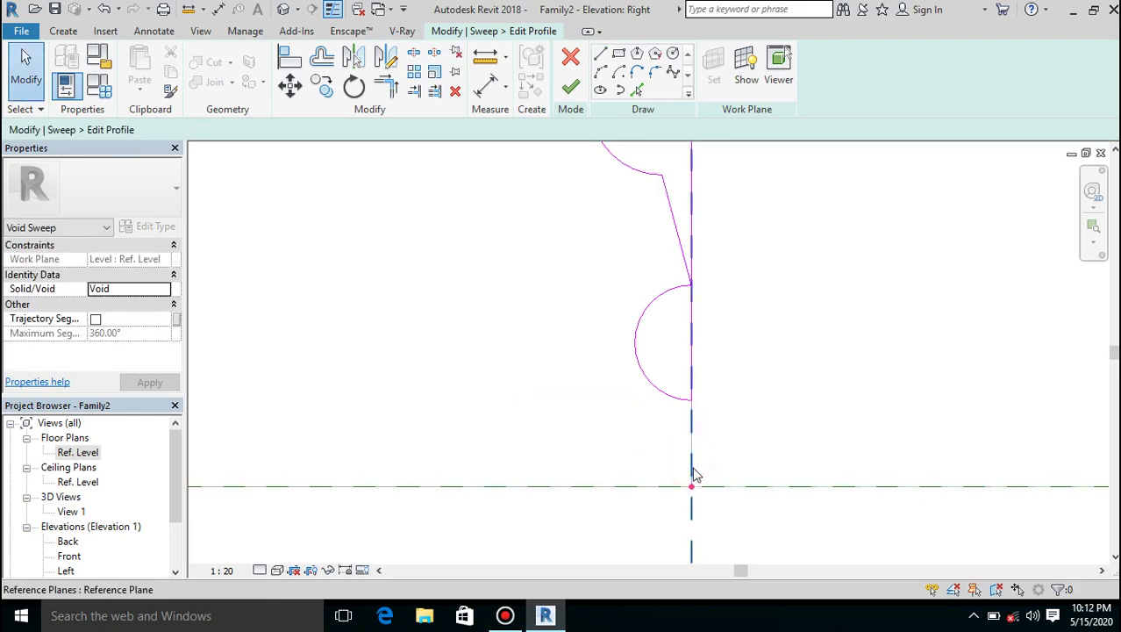
left_click(568, 88)
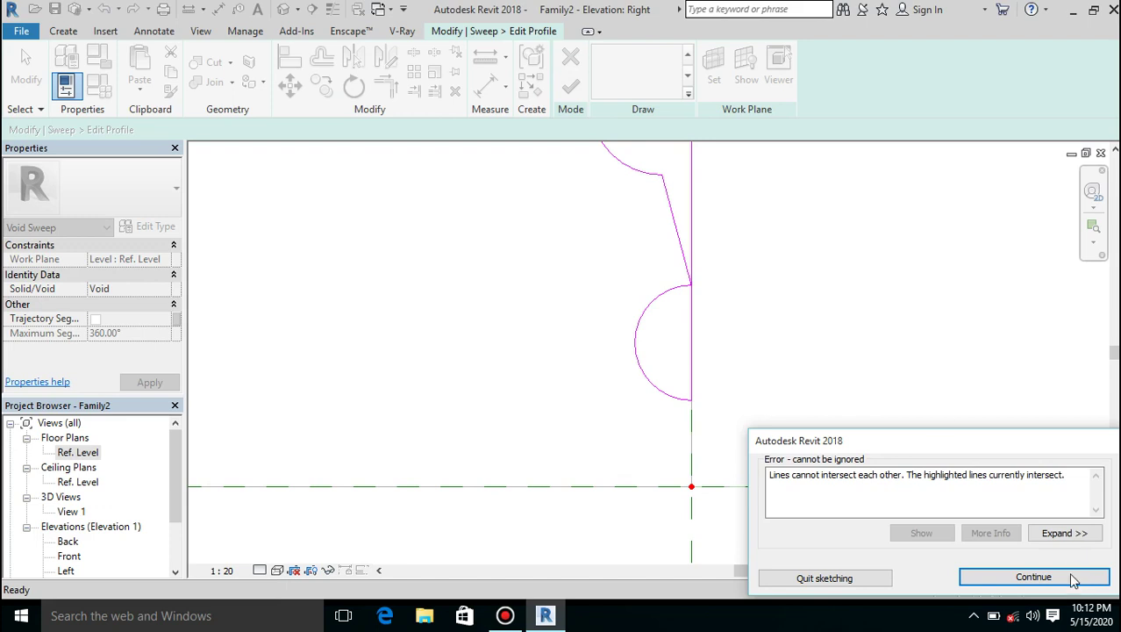
left_click(1035, 578)
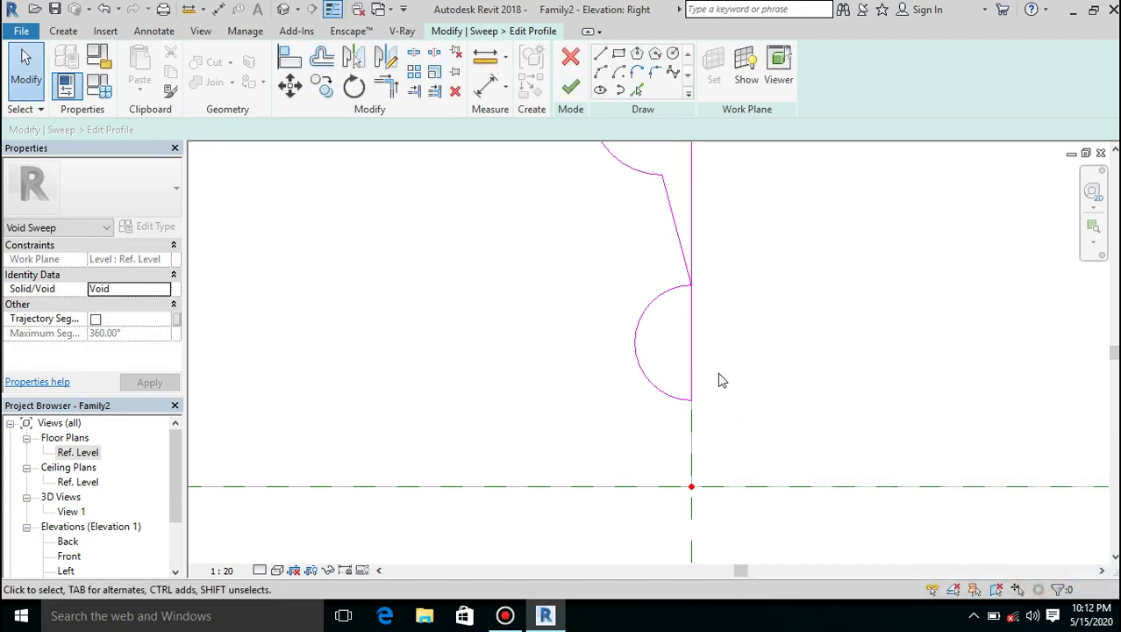
left_click(692, 365)
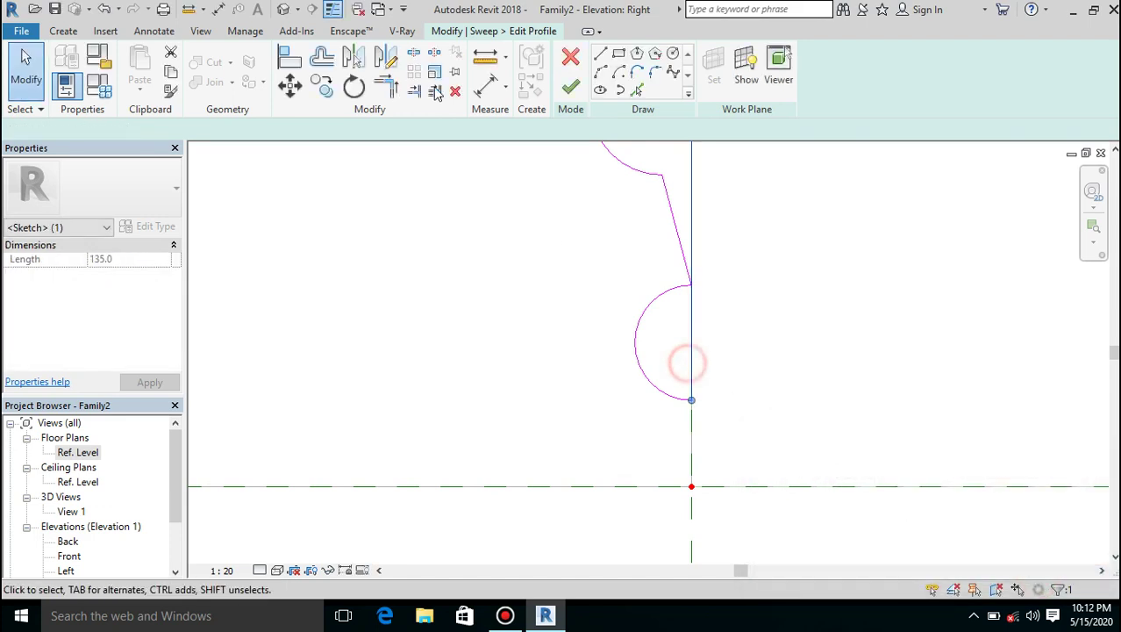
left_click(291, 85)
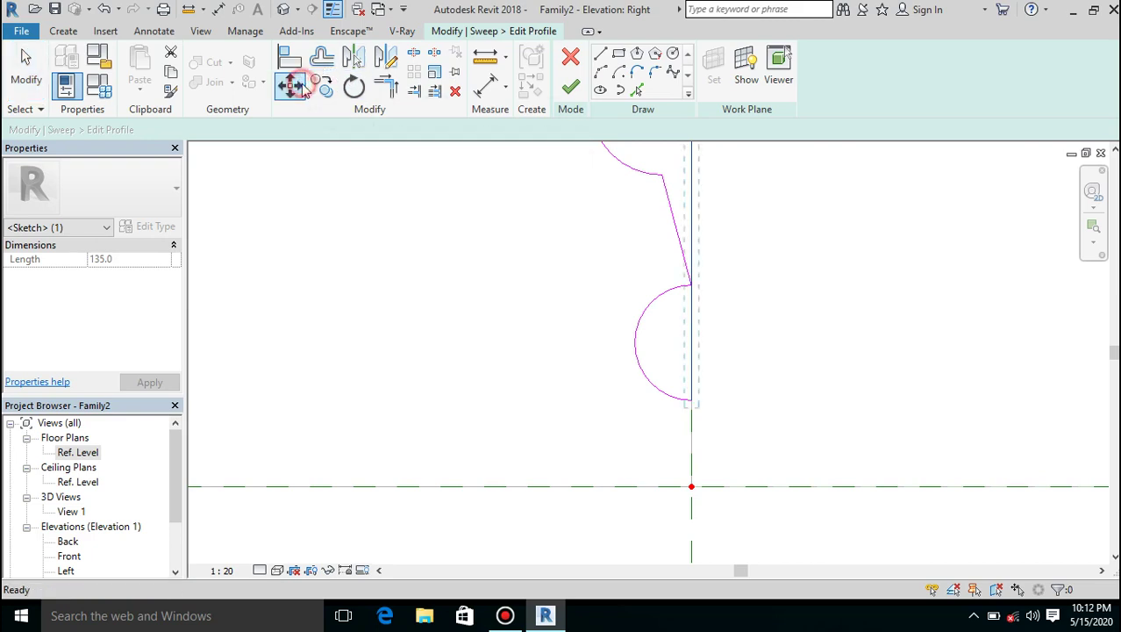
left_click(699, 407)
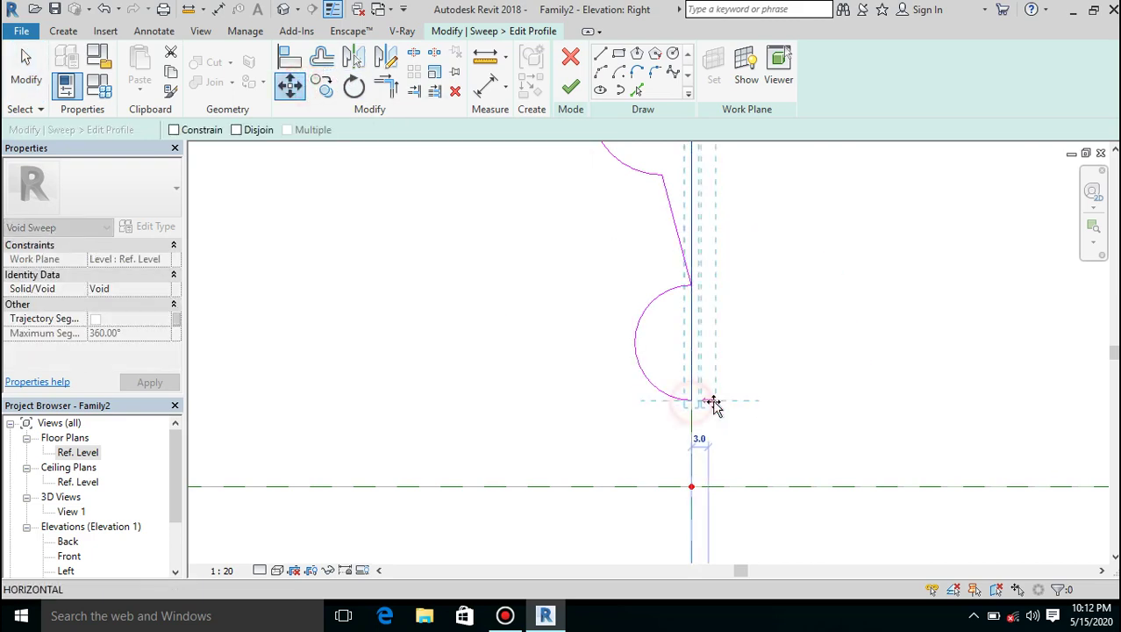
left_click(717, 404)
Step: Finish the profile sketch and complete the void sweep
scroll(690, 474, "down", 5)
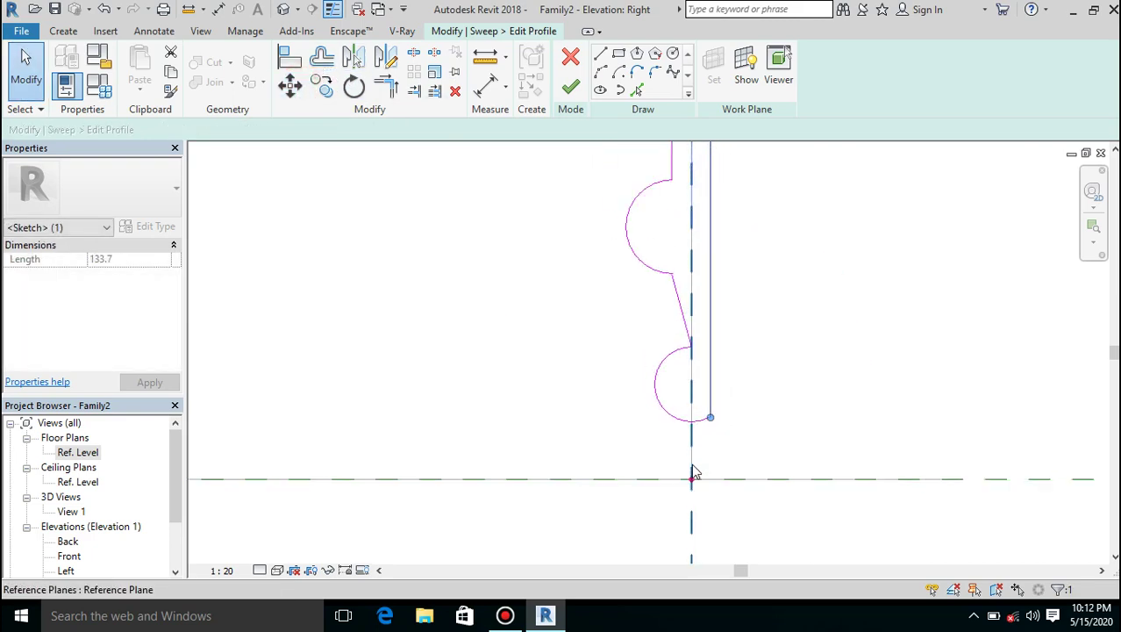
left_click(570, 100)
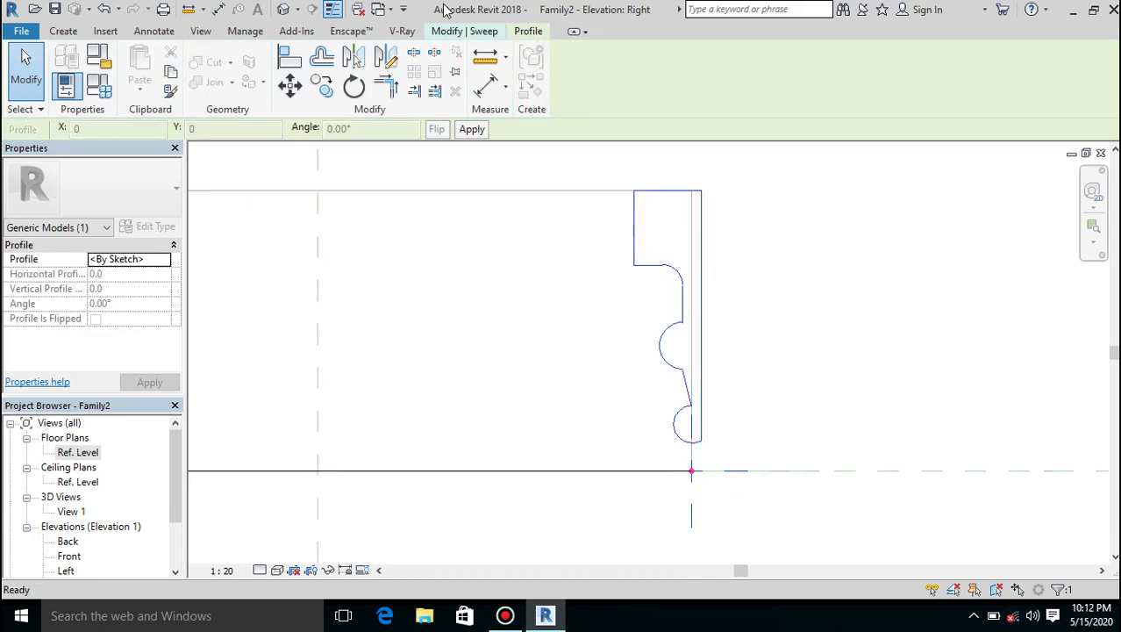
left_click(450, 35)
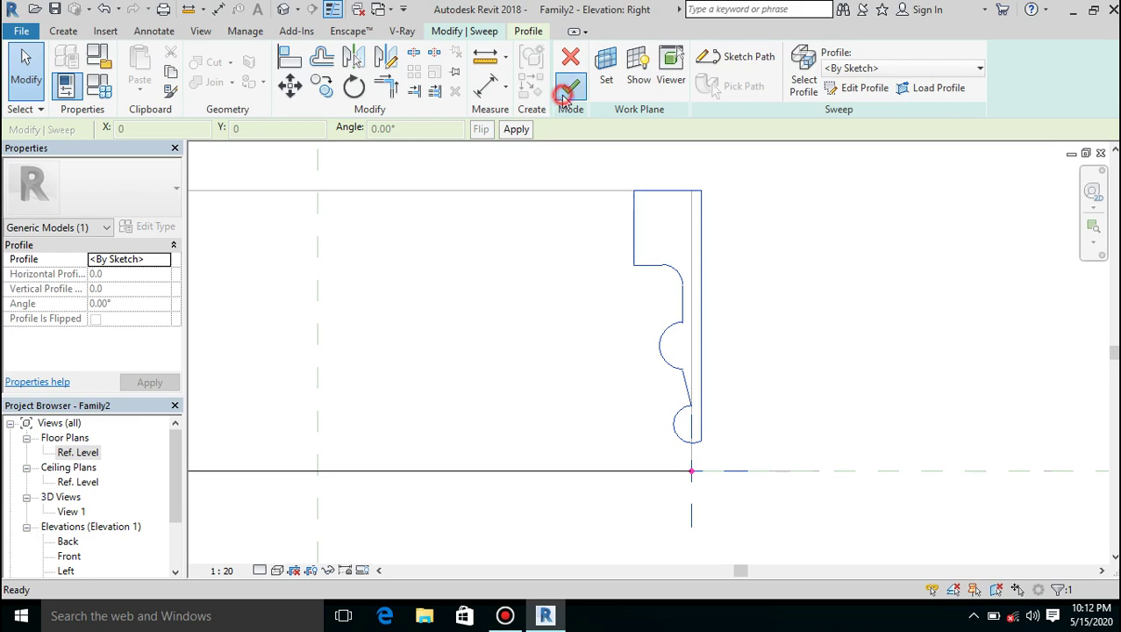
left_click(566, 95)
Step: Inspect the carved base in the default 3D view from a low side angle
scroll(835, 364, "down", 4)
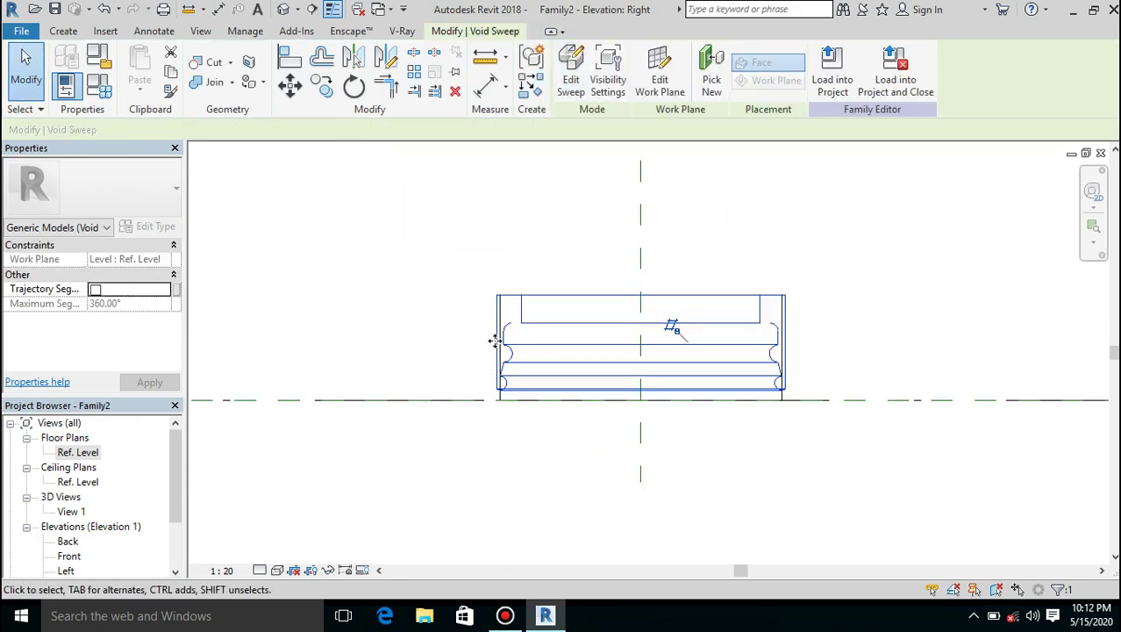
scroll(495, 340, "up", 5)
scroll(420, 437, "down", 4)
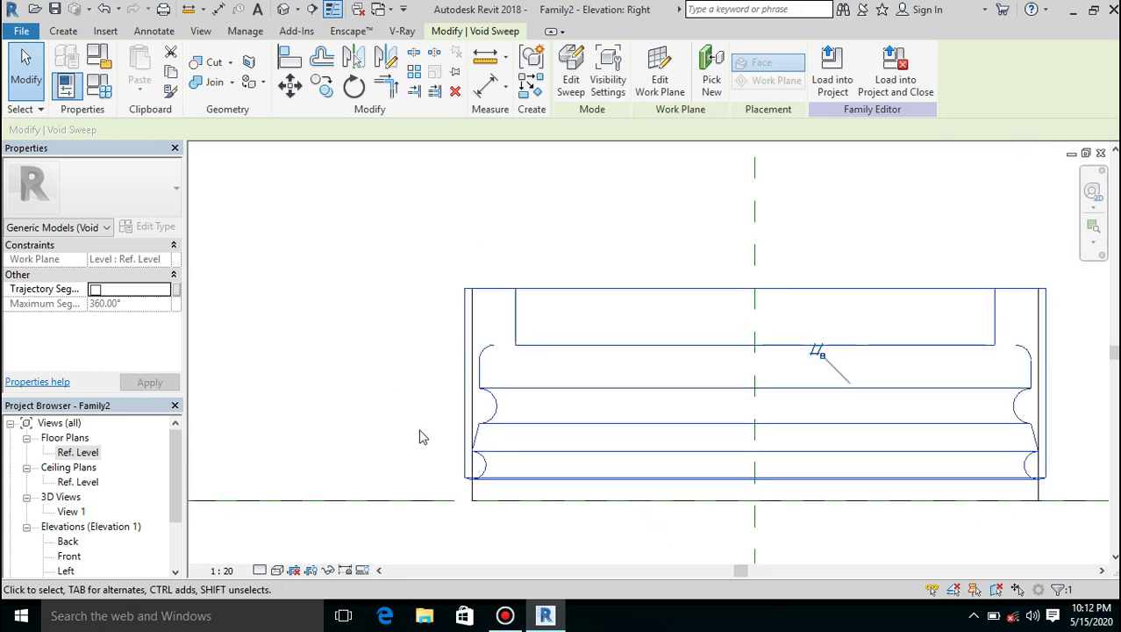
left_click(367, 298)
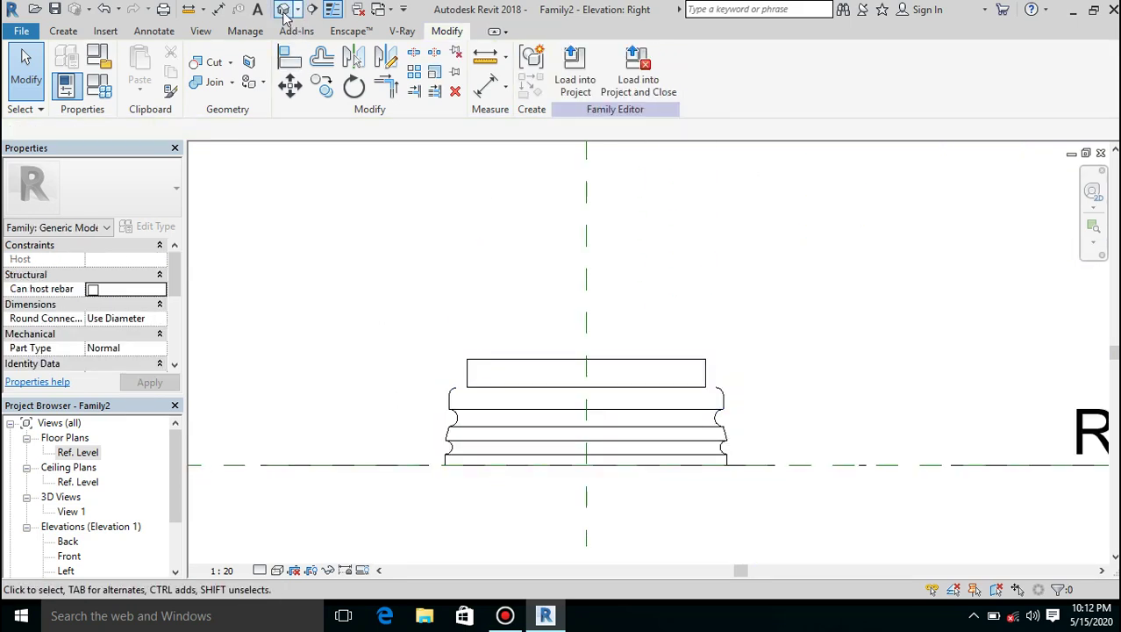
left_click(283, 11)
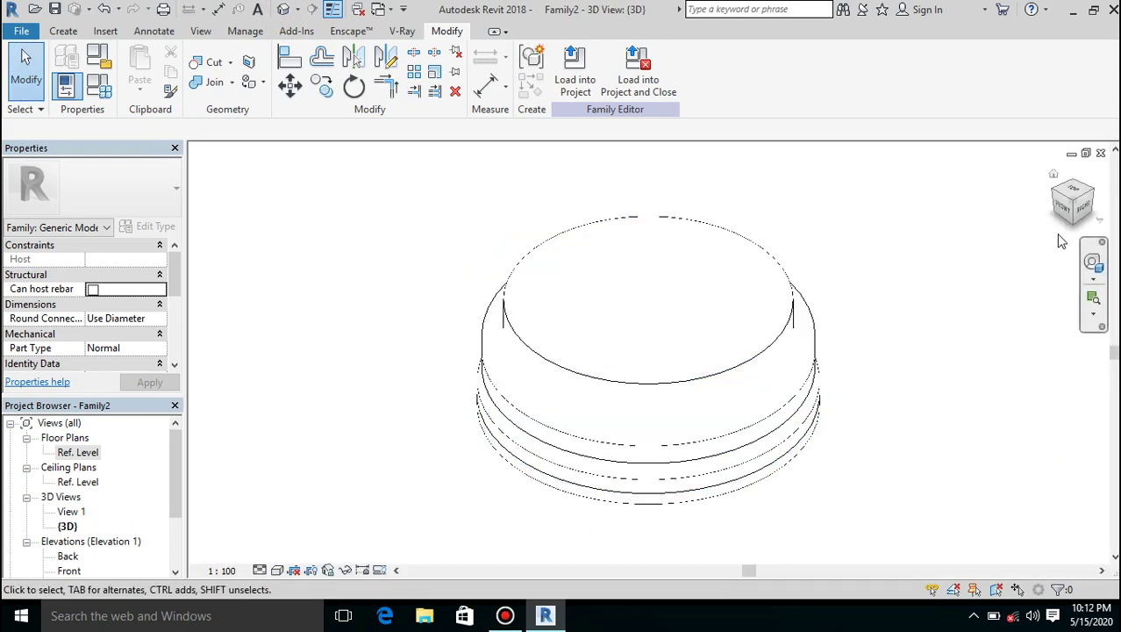
mouse_move(1065, 211)
left_mouse_down()
mouse_move(1067, 195)
mouse_move(956, 220)
left_mouse_up()
Step: Open the Ref. Level plan and then the Back elevation
double_click(88, 455)
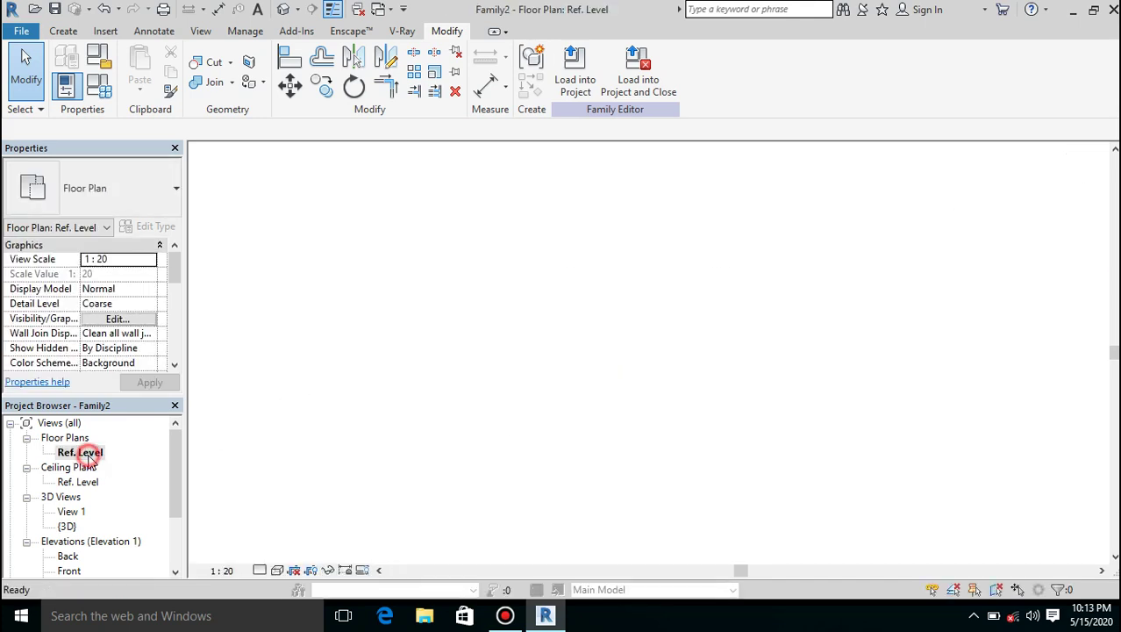
double_click(69, 556)
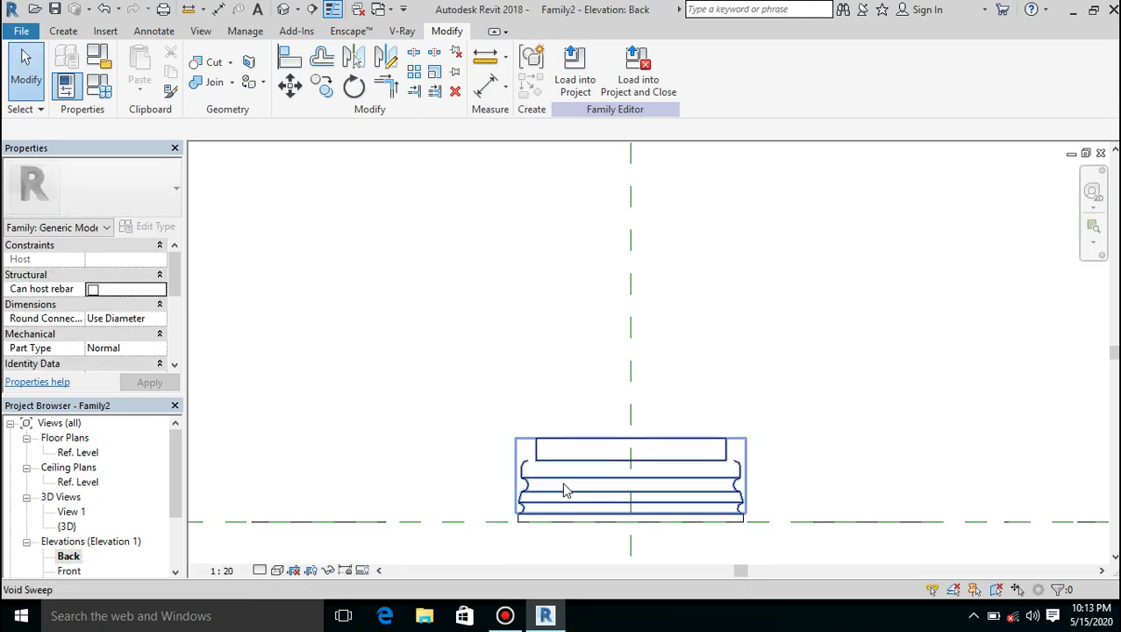
scroll(566, 490, "up", 3)
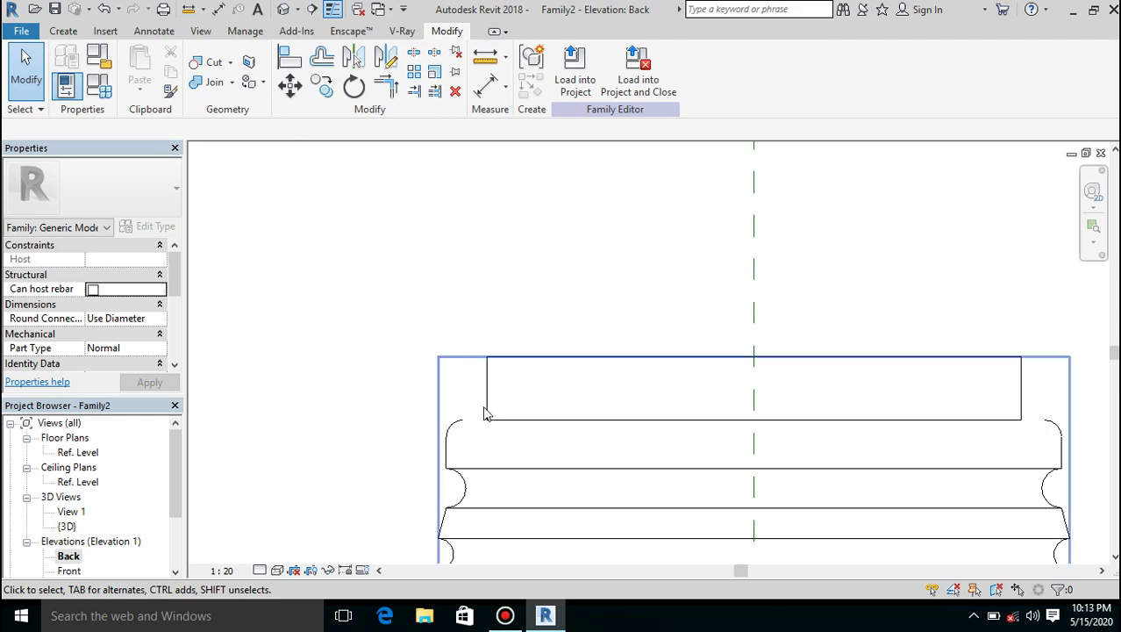
Step: Close the Void Forms list unused and reopen the Ref. Level floor plan
left_click(64, 32)
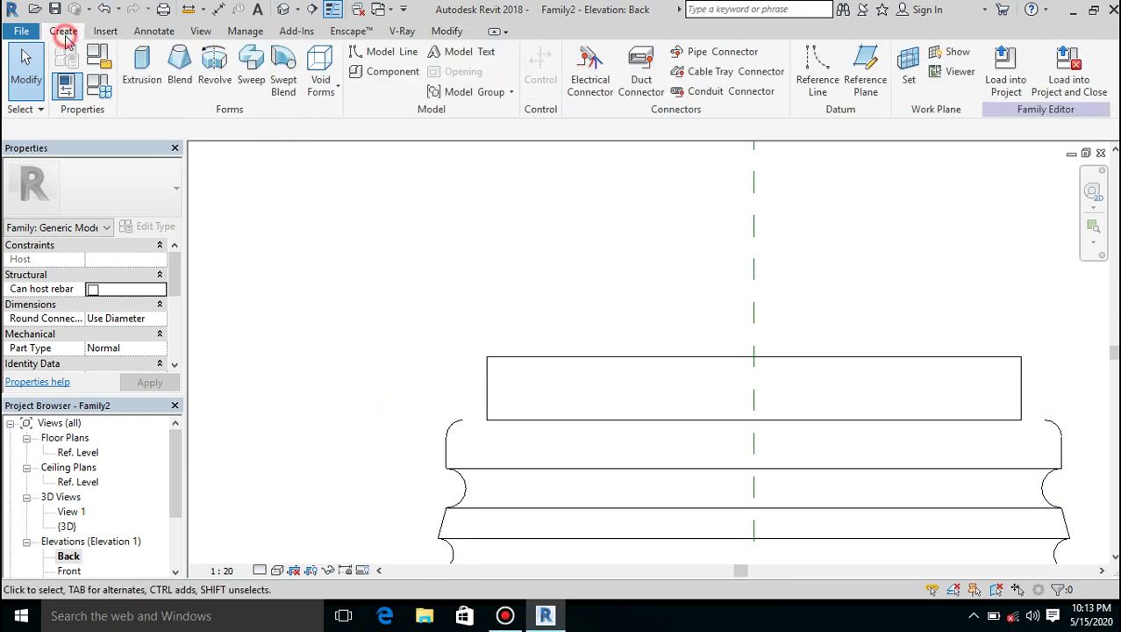
left_click(321, 81)
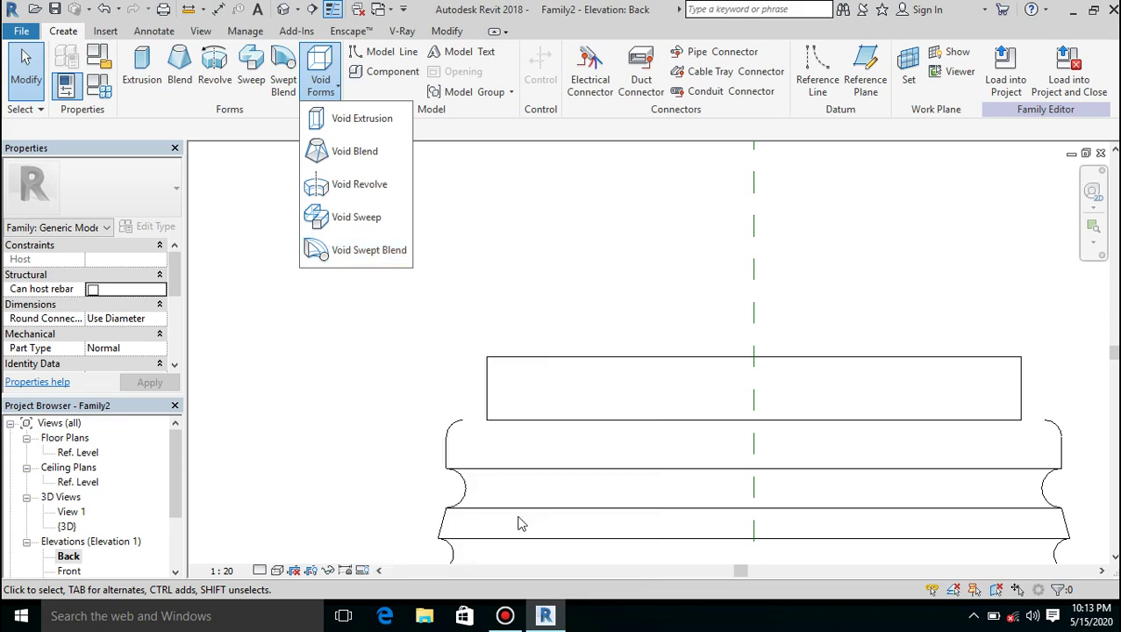
left_click(488, 370)
scroll(614, 320, "down", 5)
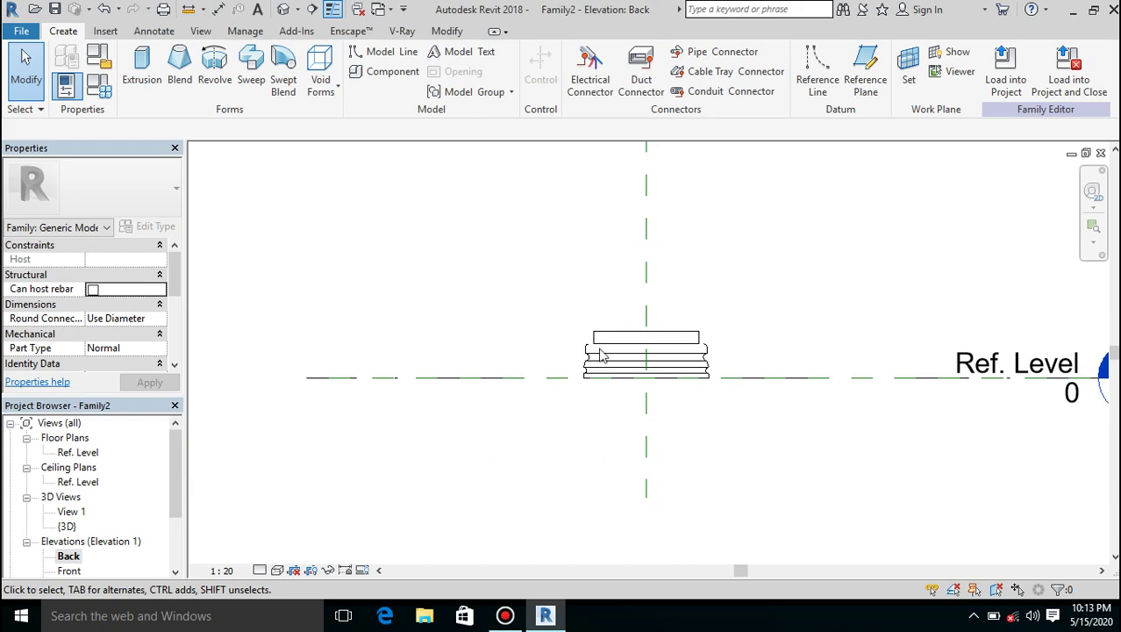
double_click(77, 453)
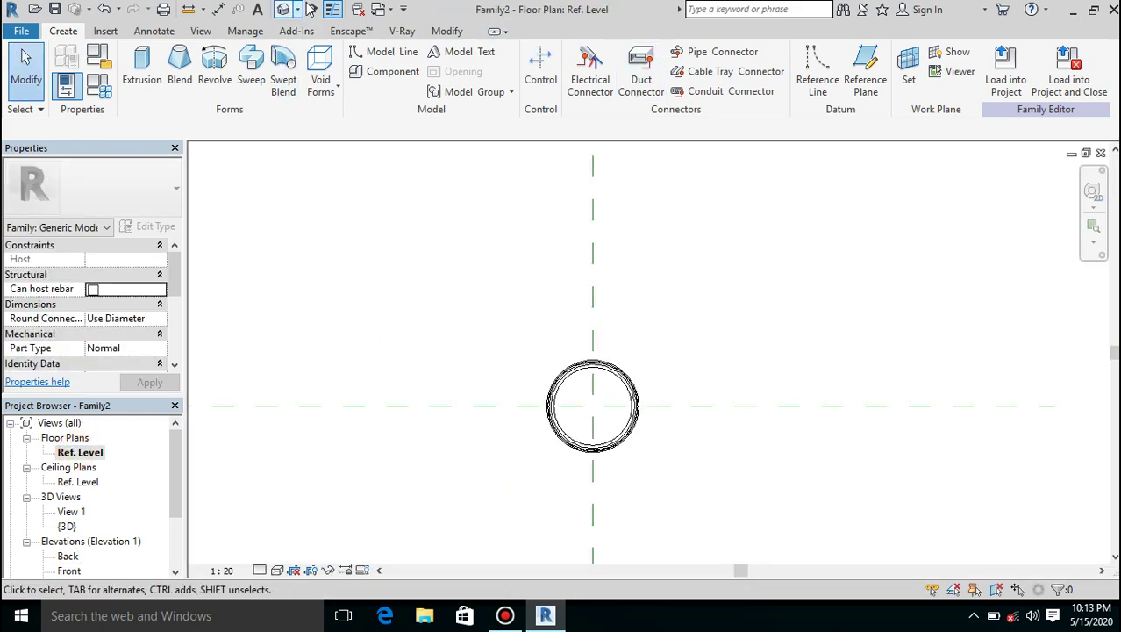
Step: Load Family2 into Family1 and place it at the centre reference-plane intersection
left_click(1014, 80)
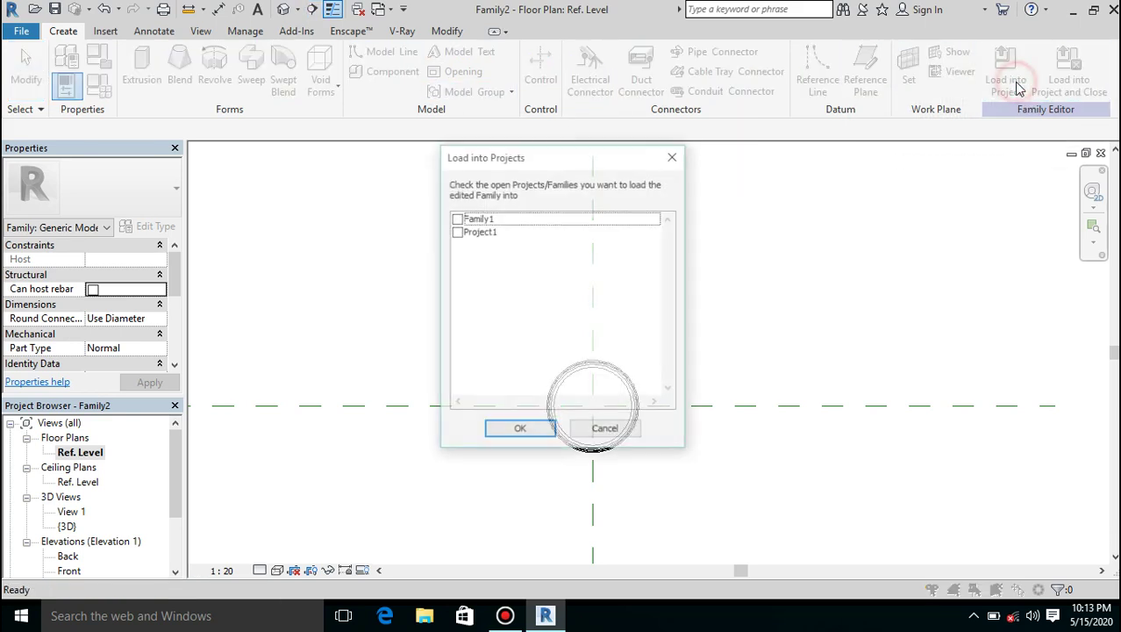
left_click(457, 219)
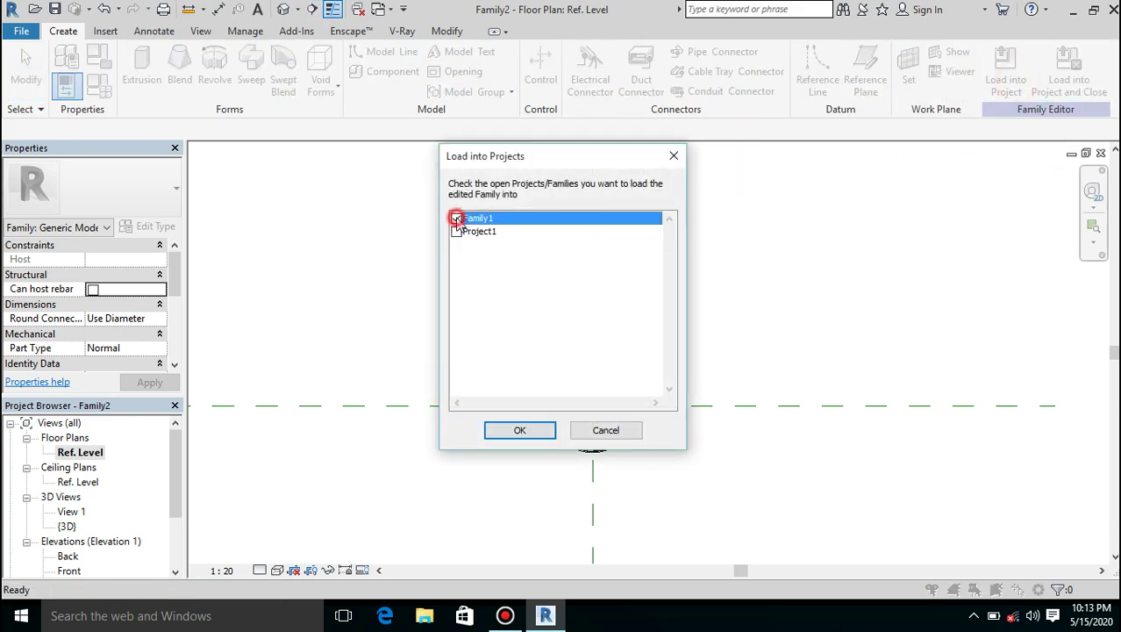
left_click(520, 430)
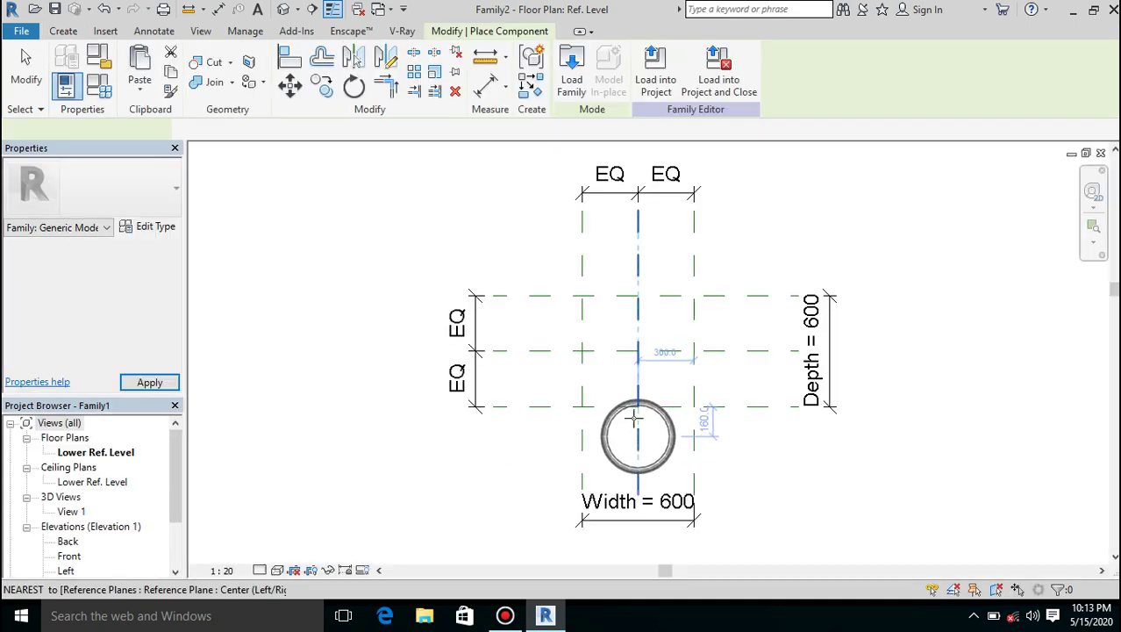
left_click(637, 350)
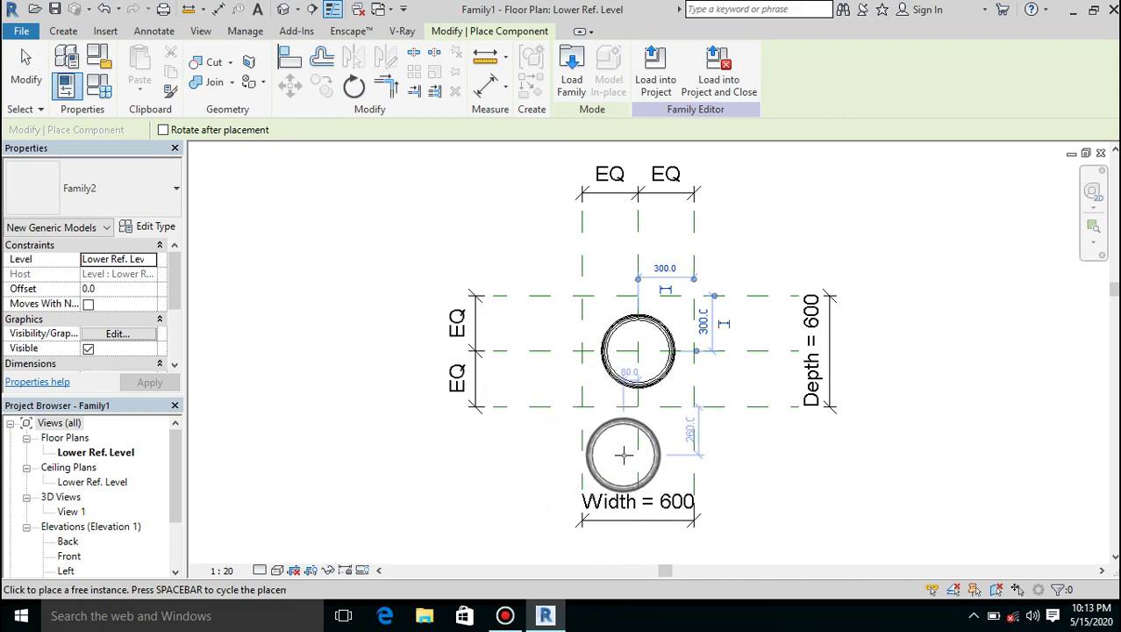
key("Escape")
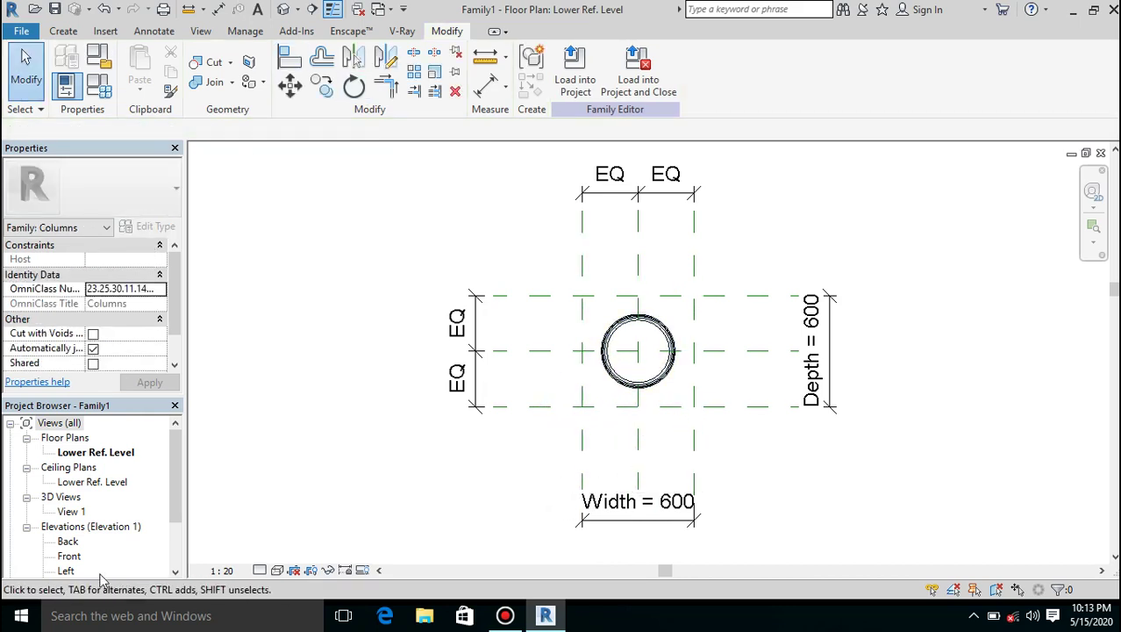
Step: Open Family1's Back elevation and select the nested Family2 base
double_click(67, 542)
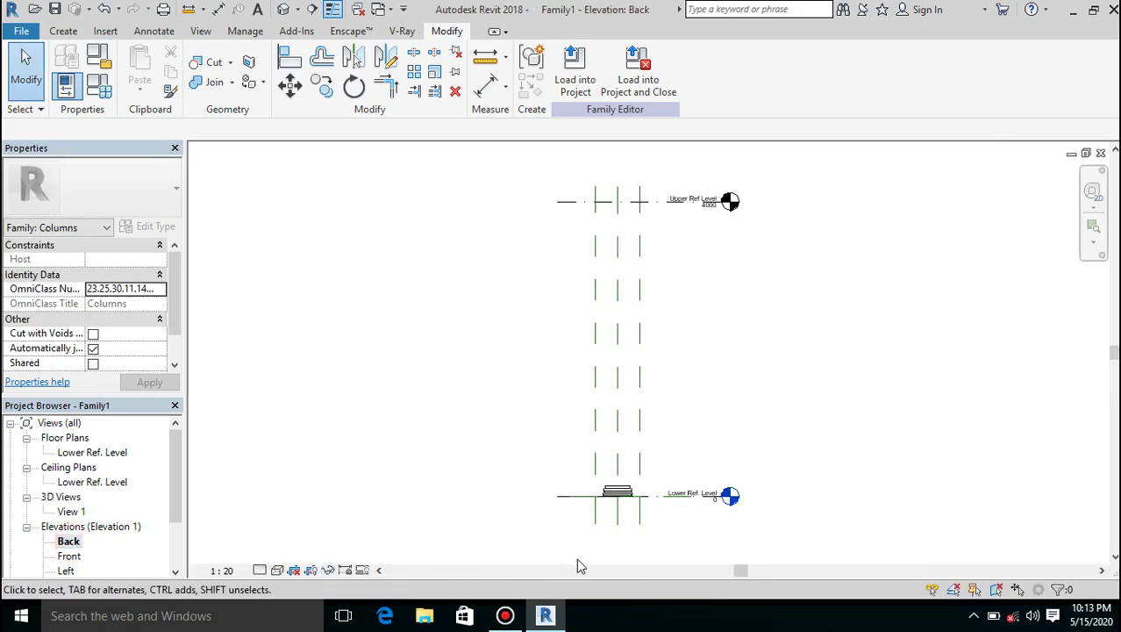
scroll(615, 439, "up", 3)
scroll(603, 418, "down", 5)
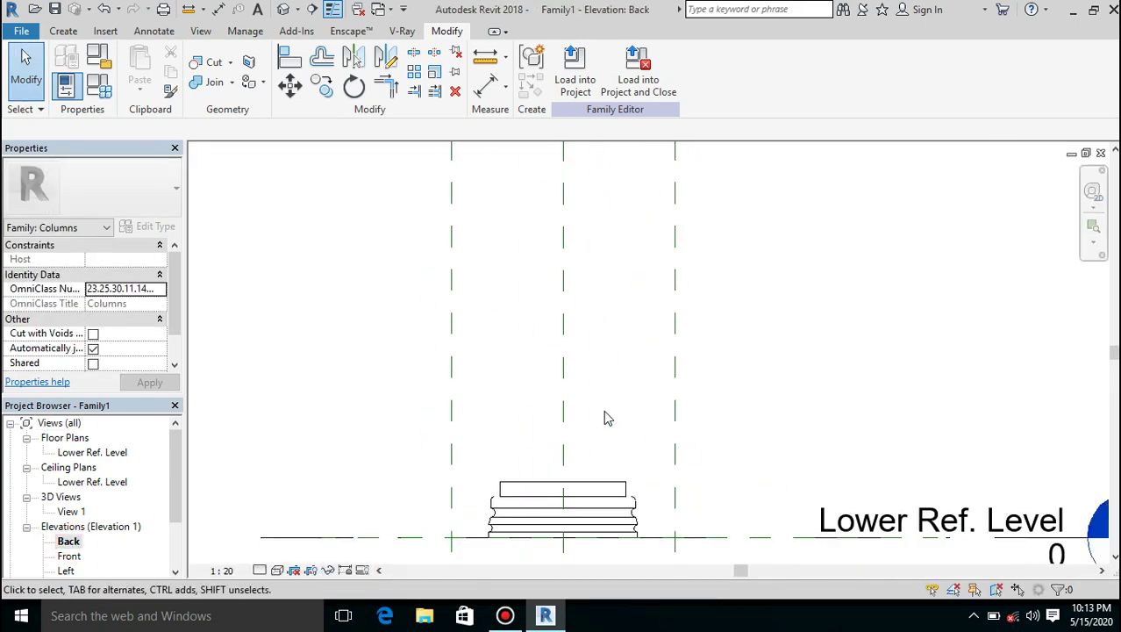
scroll(606, 417, "down", 2)
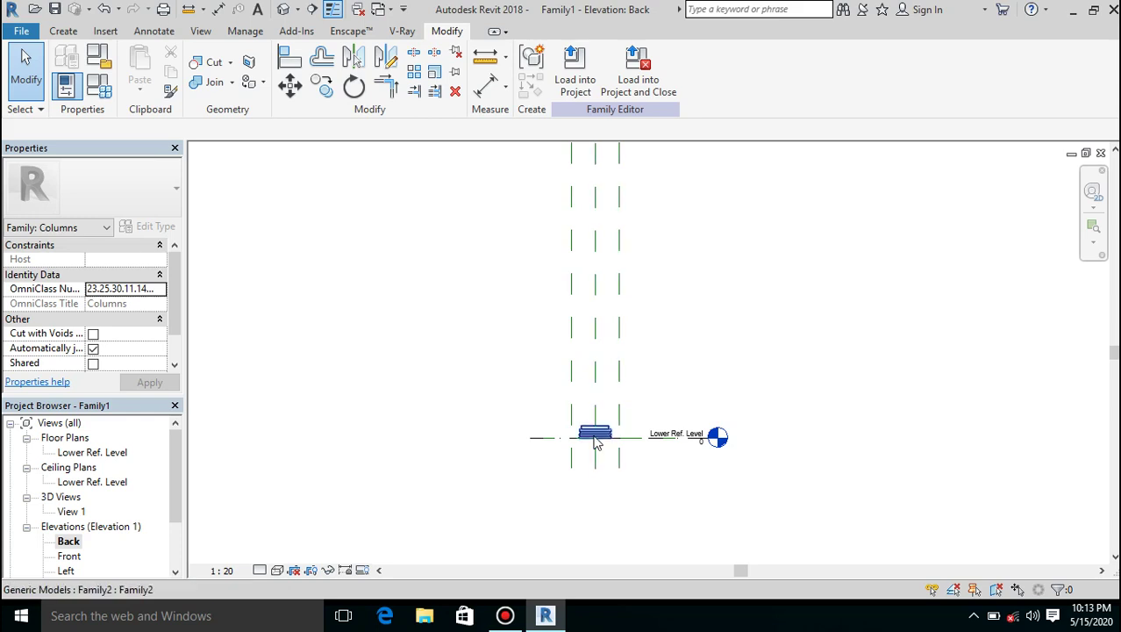
left_click(595, 441)
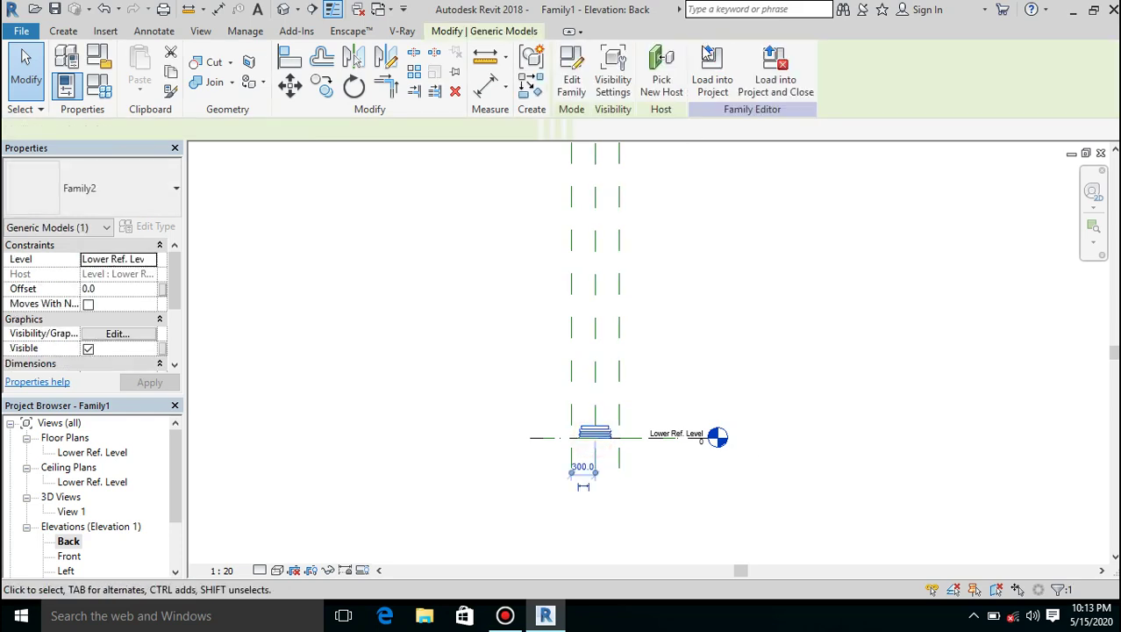
Step: Open the nested base family for editing and back out of an accidental swept blend
left_click(566, 84)
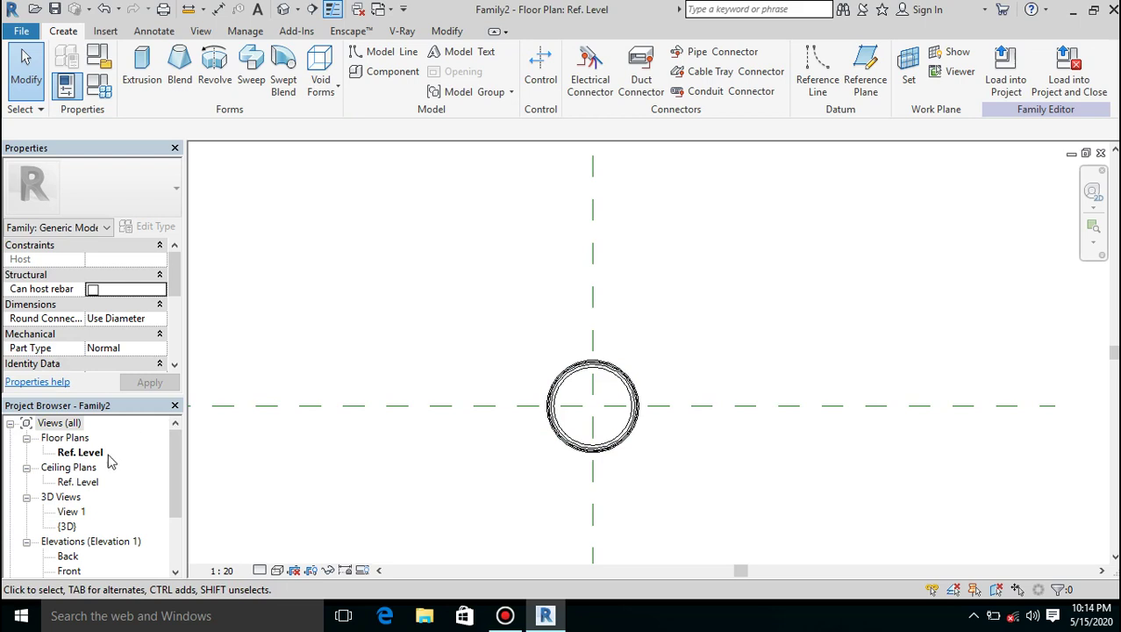
left_click(288, 81)
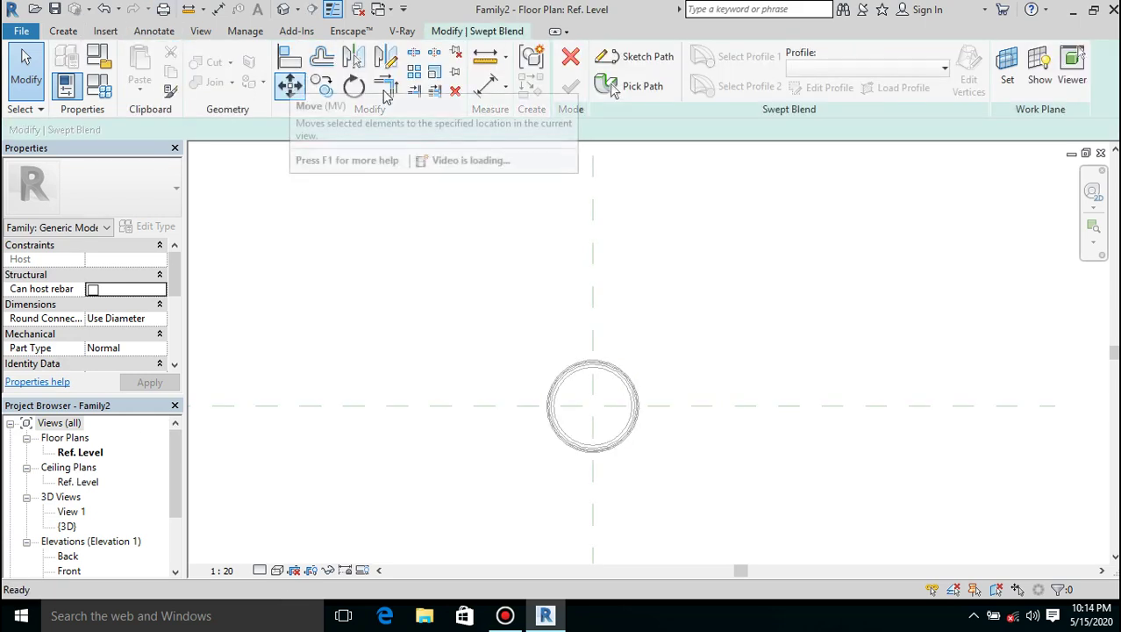
left_click(570, 58)
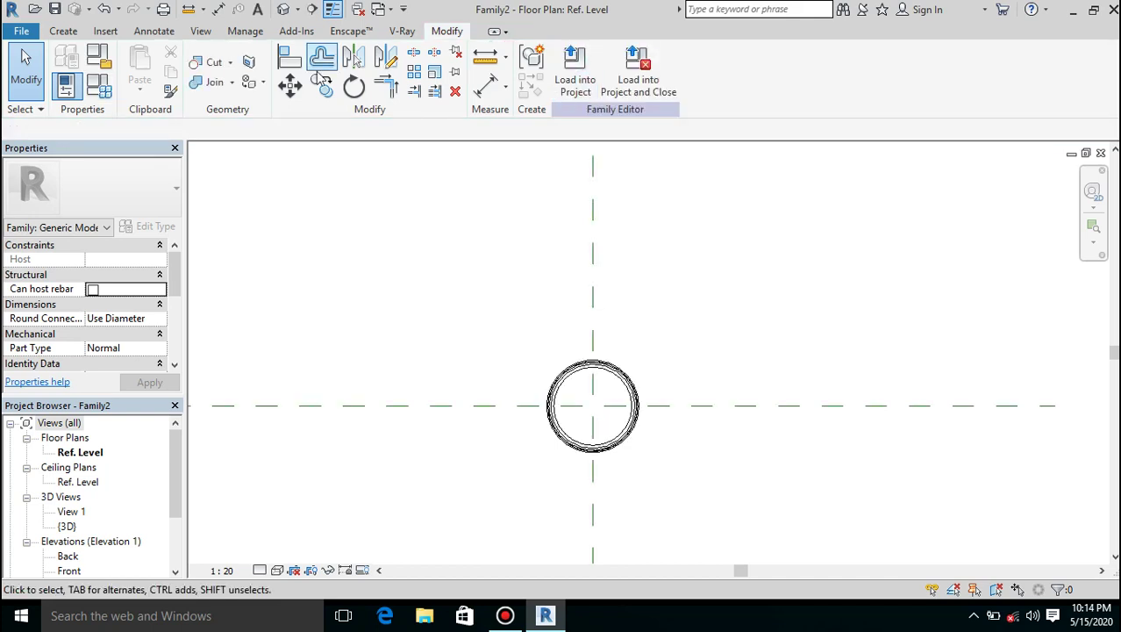
Step: Start a solid sweep whose path picks the inner circle's upper and lower arcs
left_click(56, 33)
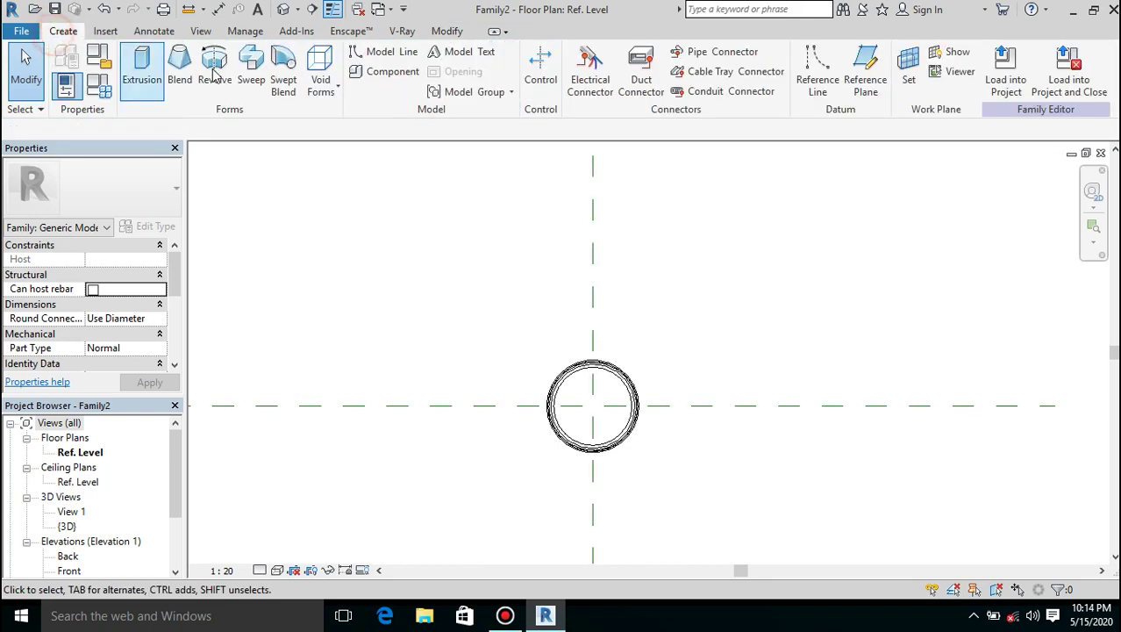
left_click(249, 79)
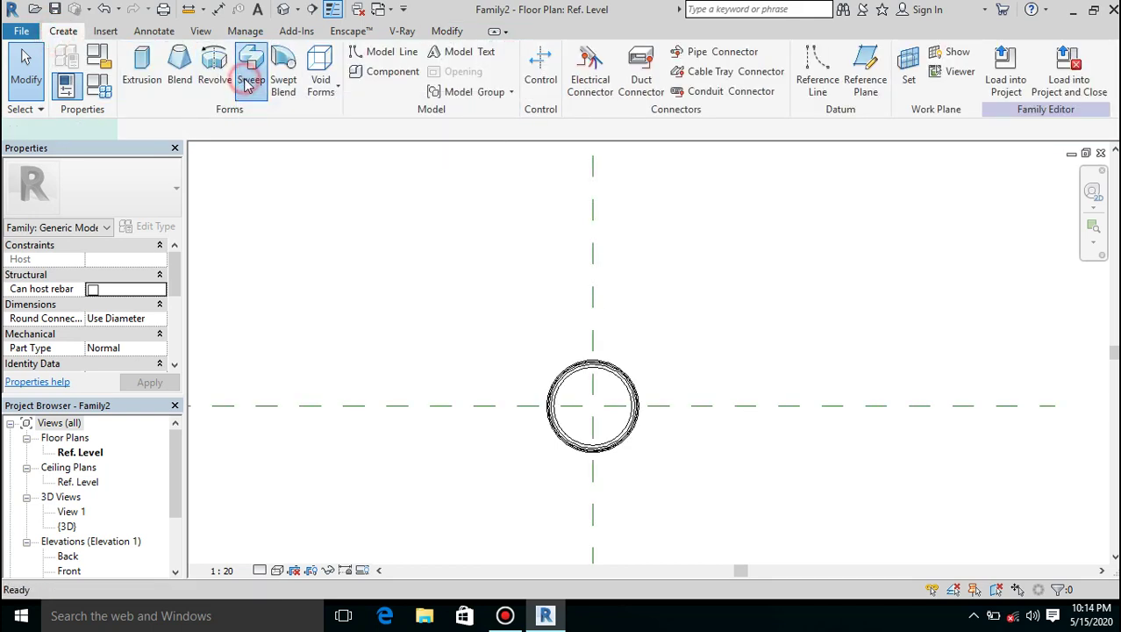
left_click(736, 65)
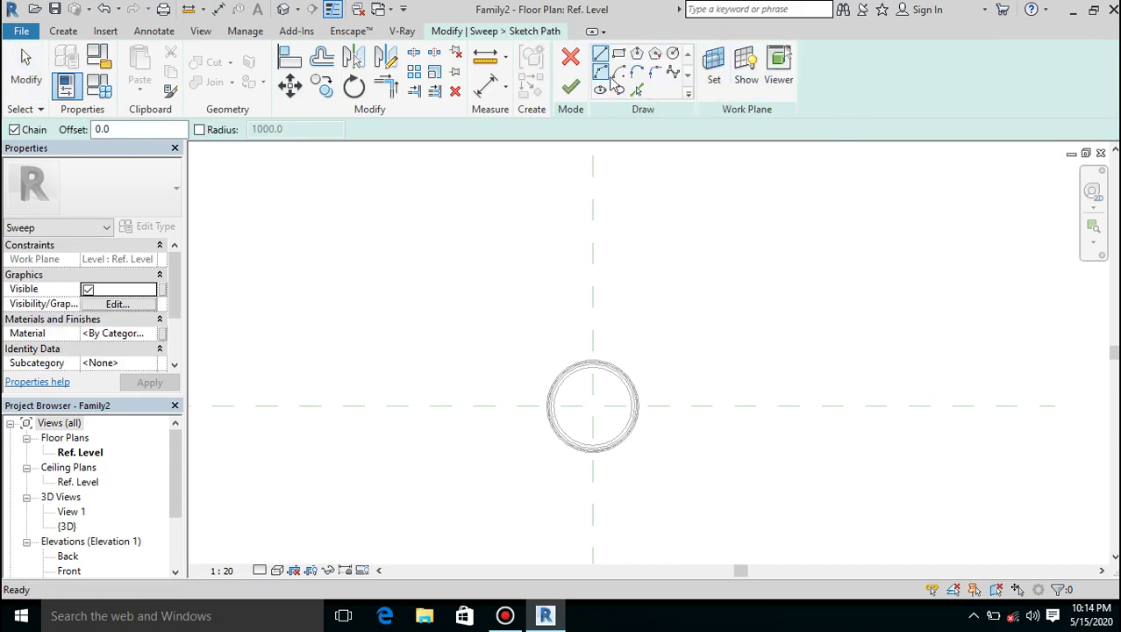
left_click(637, 90)
scroll(605, 407, "up", 3)
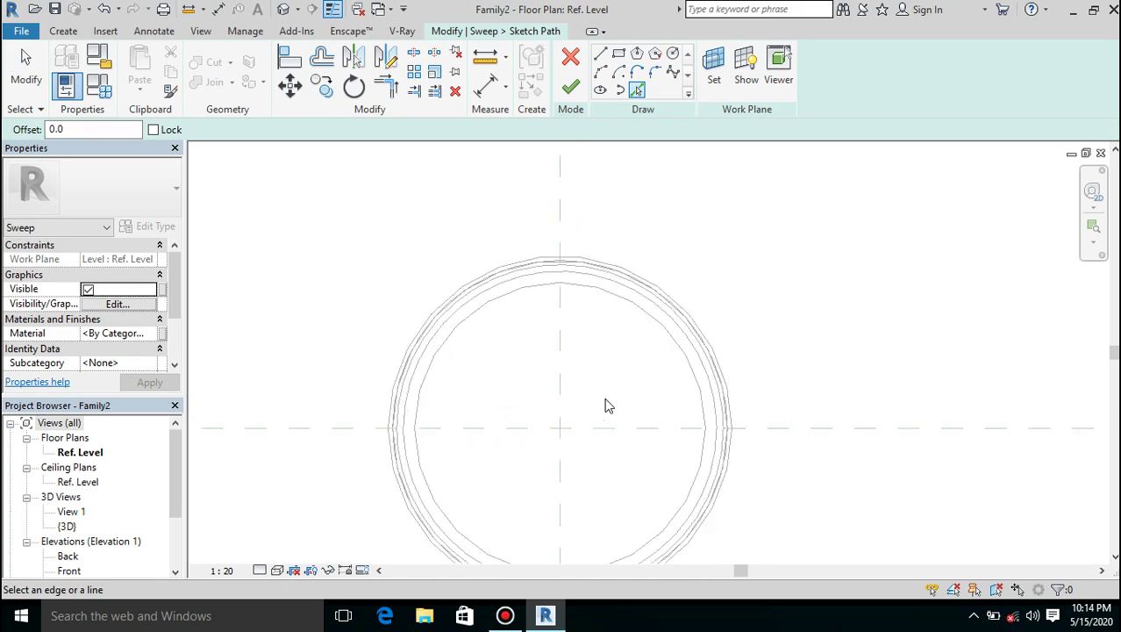
scroll(606, 406, "up", 1)
left_click(520, 272)
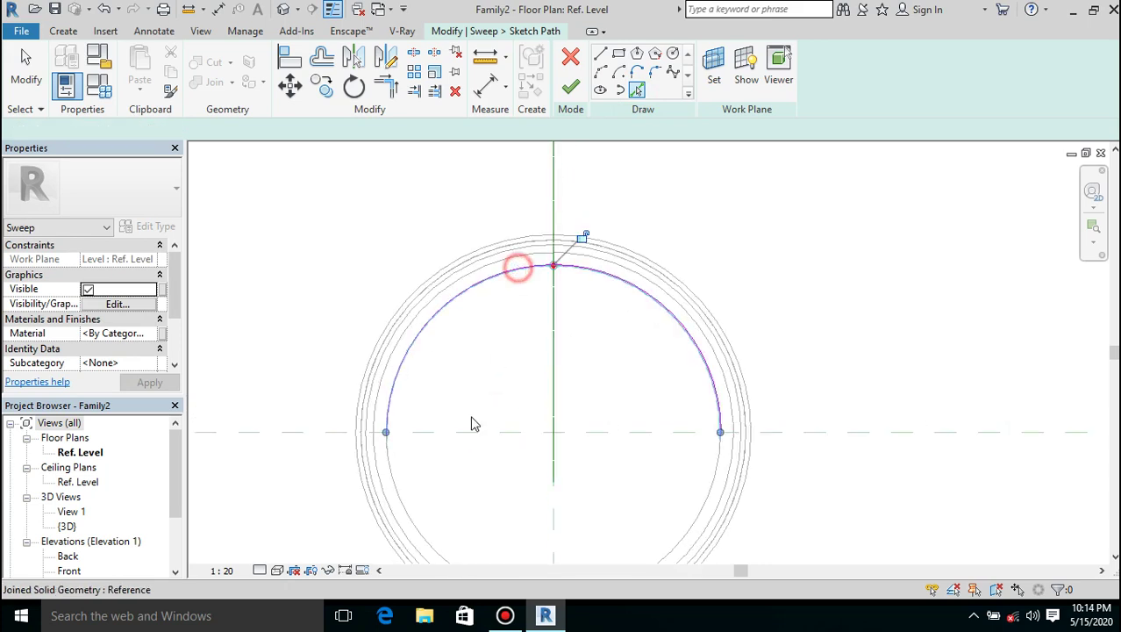
left_click(394, 484)
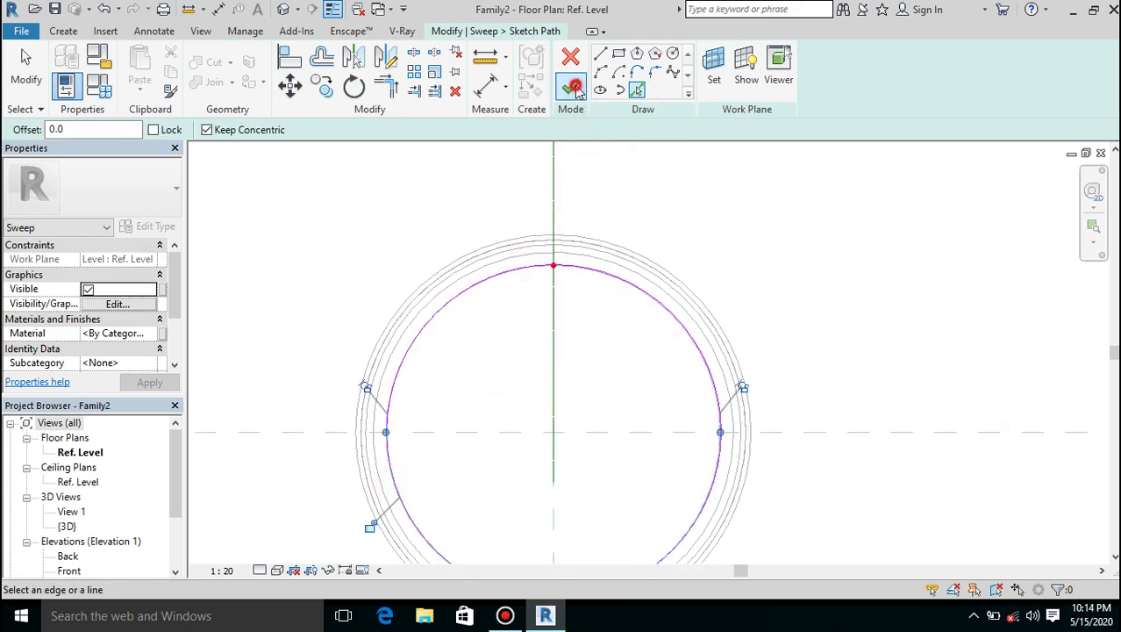
left_click(575, 89)
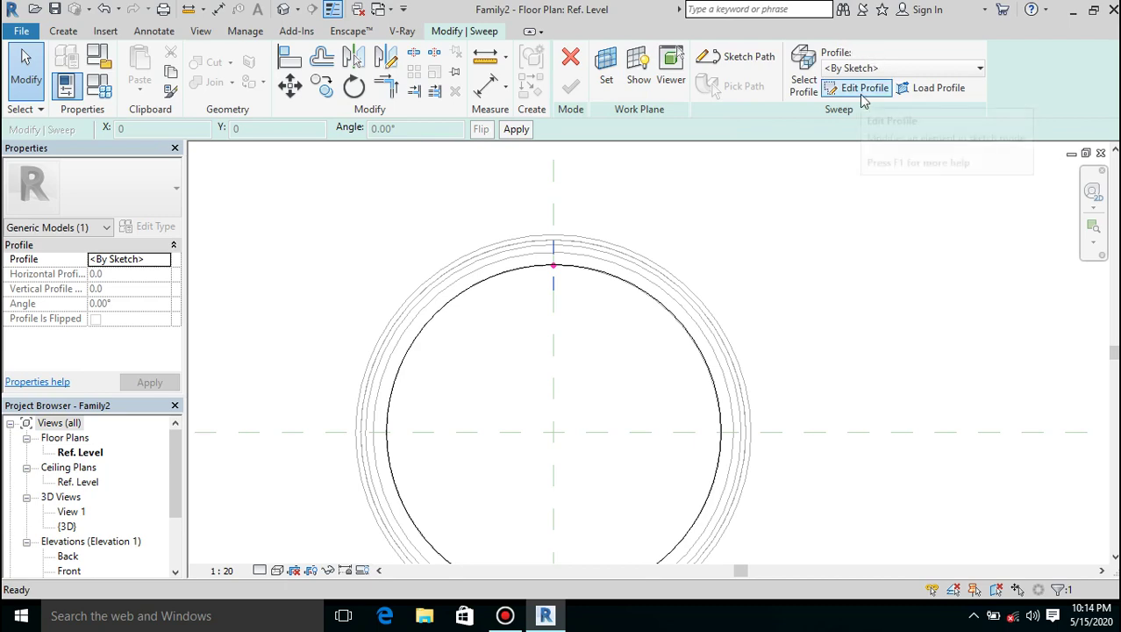
Step: Set the sweep profile to be sketched in the Right elevation
left_click(864, 92)
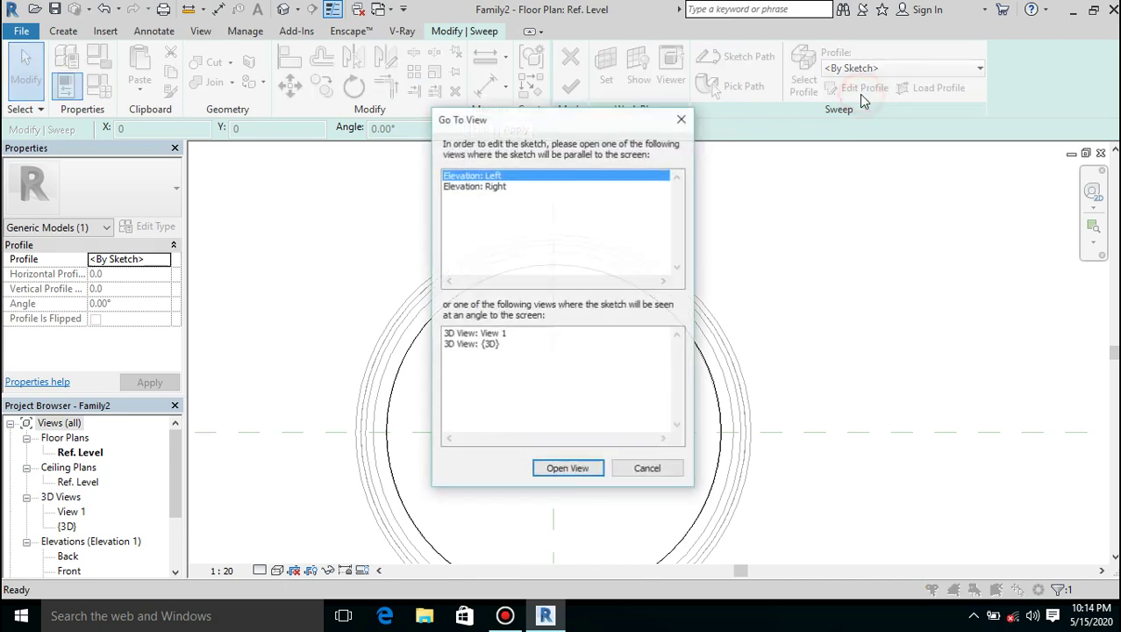
left_click(488, 187)
left_click(566, 470)
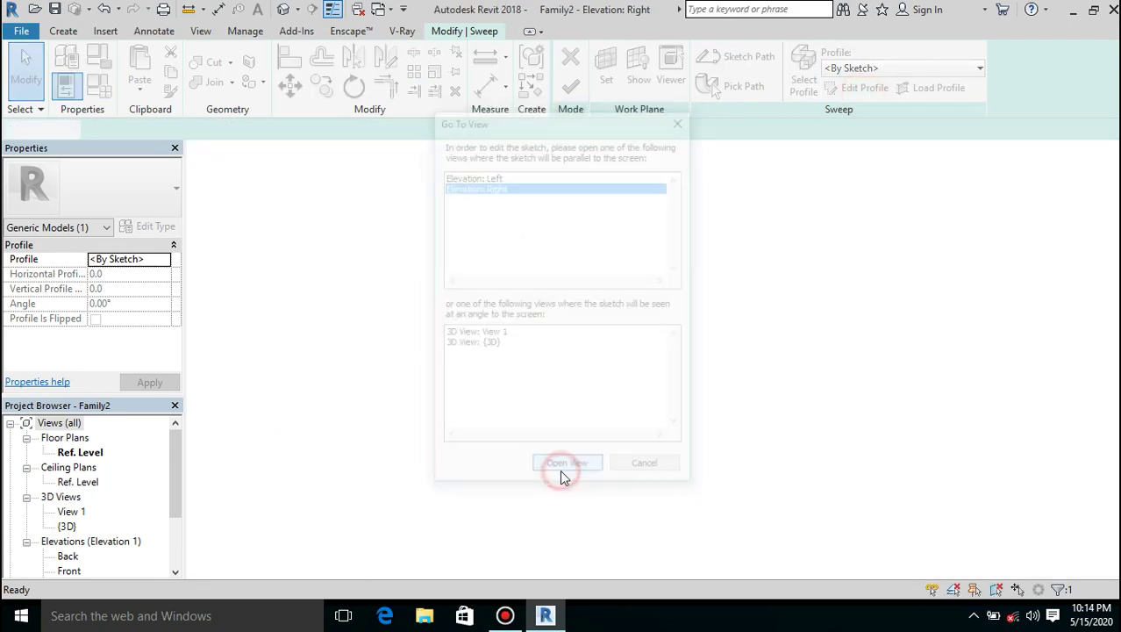
scroll(708, 342, "up", 4)
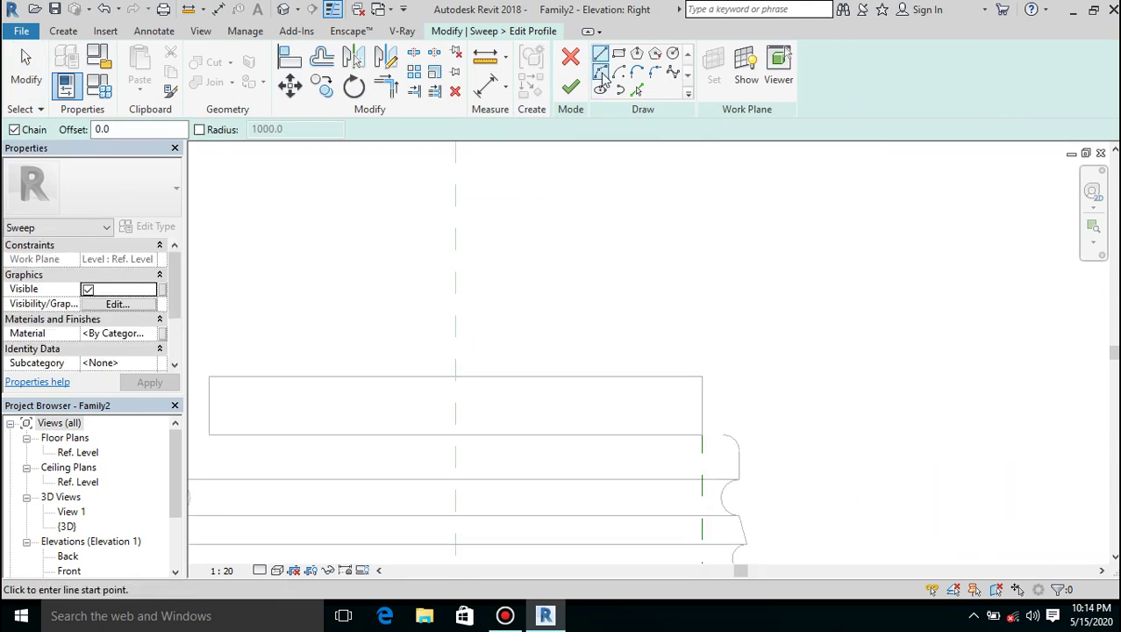
Step: Sketch a round bead profile from an arc and a closing line, then finish the sweep
left_click(602, 74)
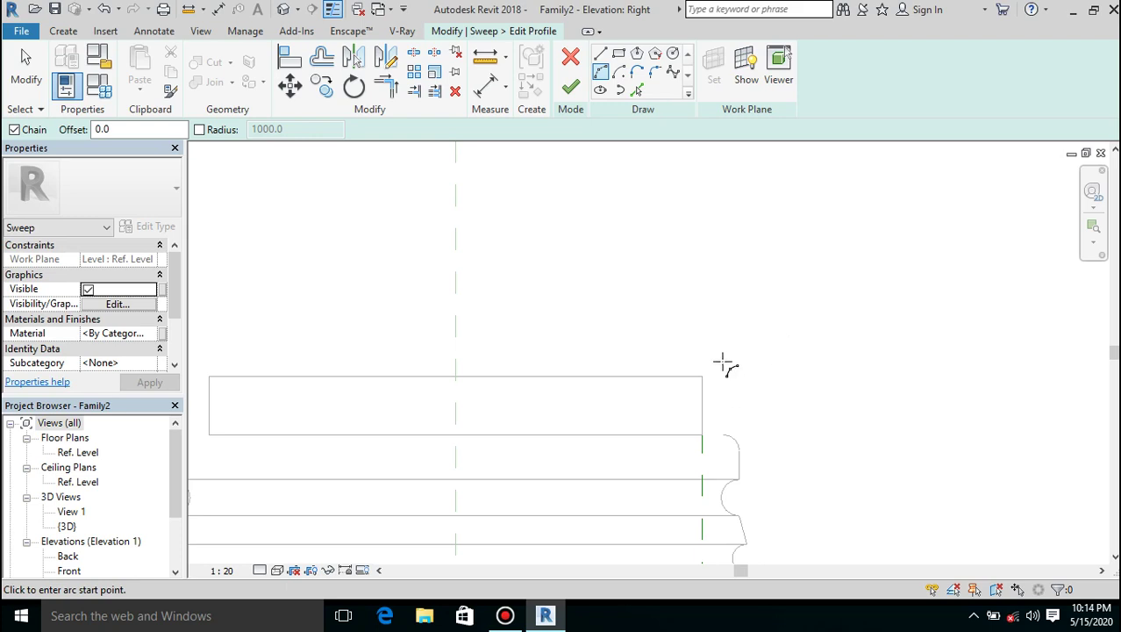
scroll(722, 361, "up", 3)
left_click(694, 388)
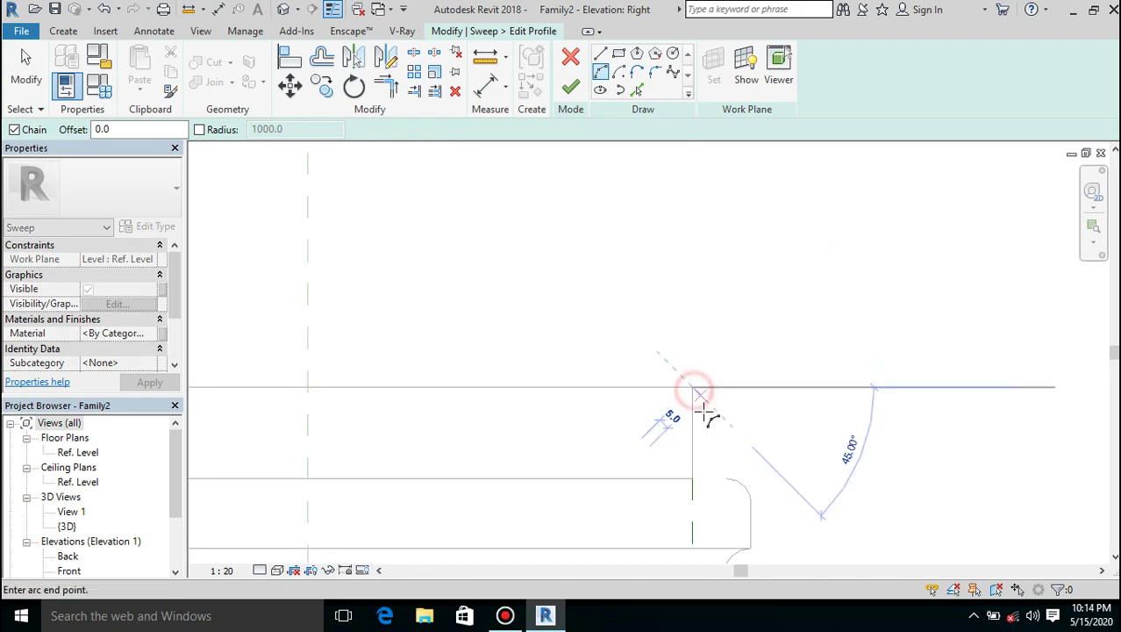
left_click(693, 423)
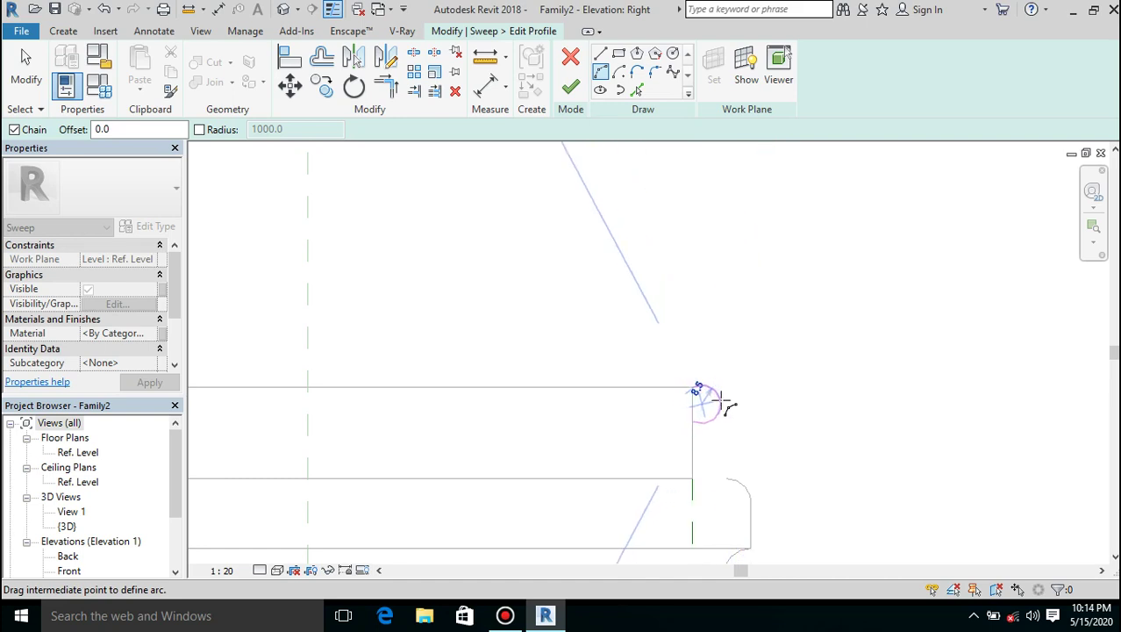
scroll(718, 413, "up", 2)
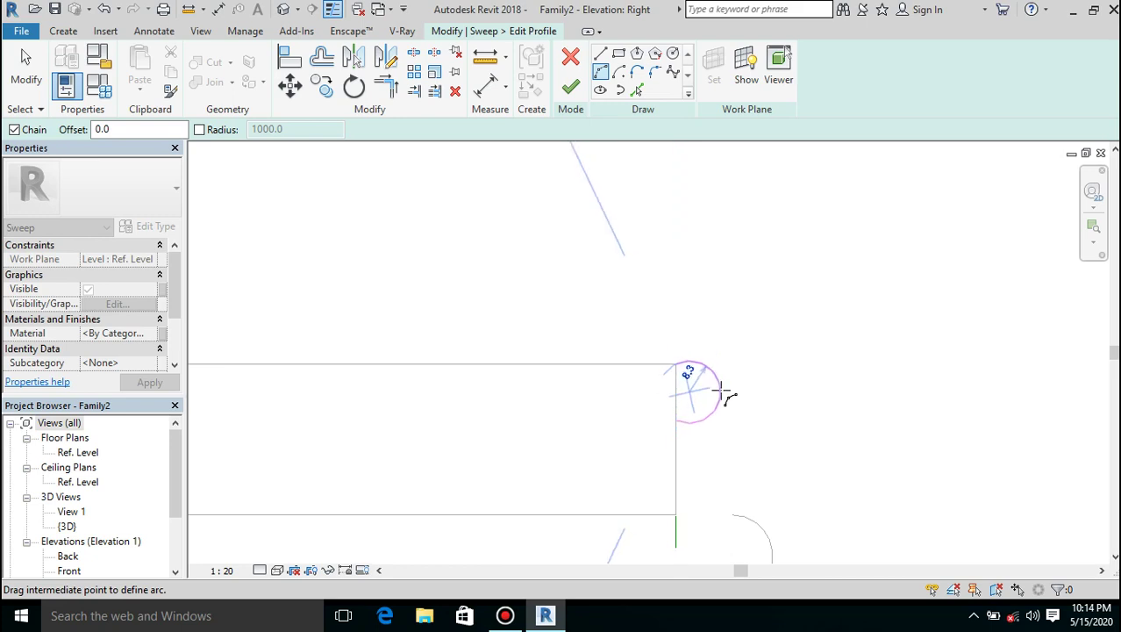
left_click(744, 391)
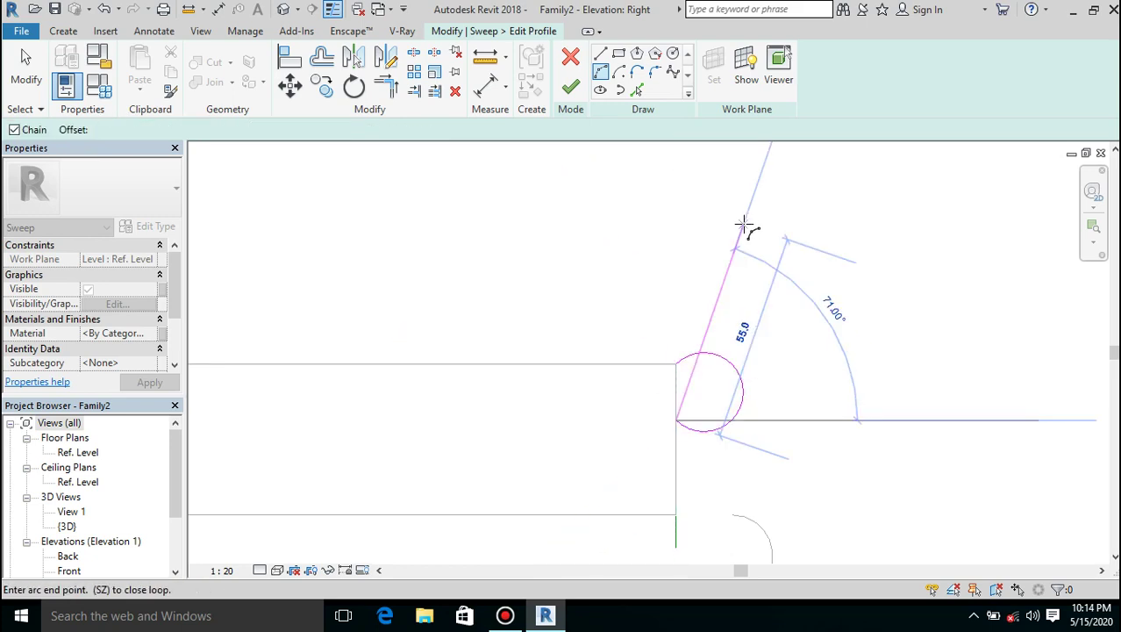
left_click(600, 53)
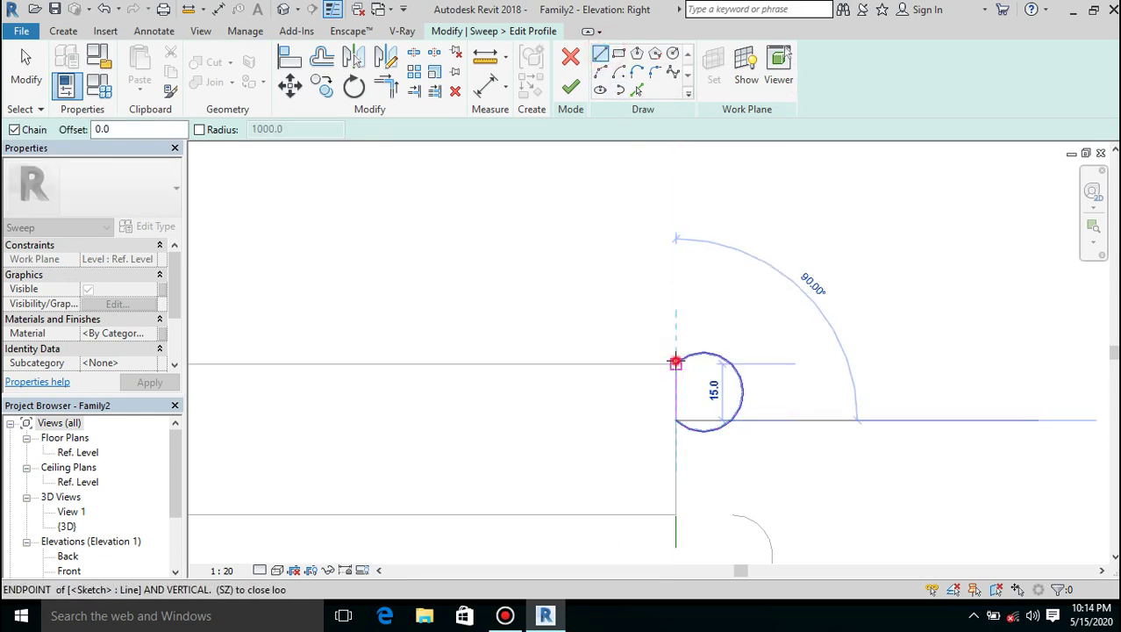
left_click(675, 361)
left_click(568, 99)
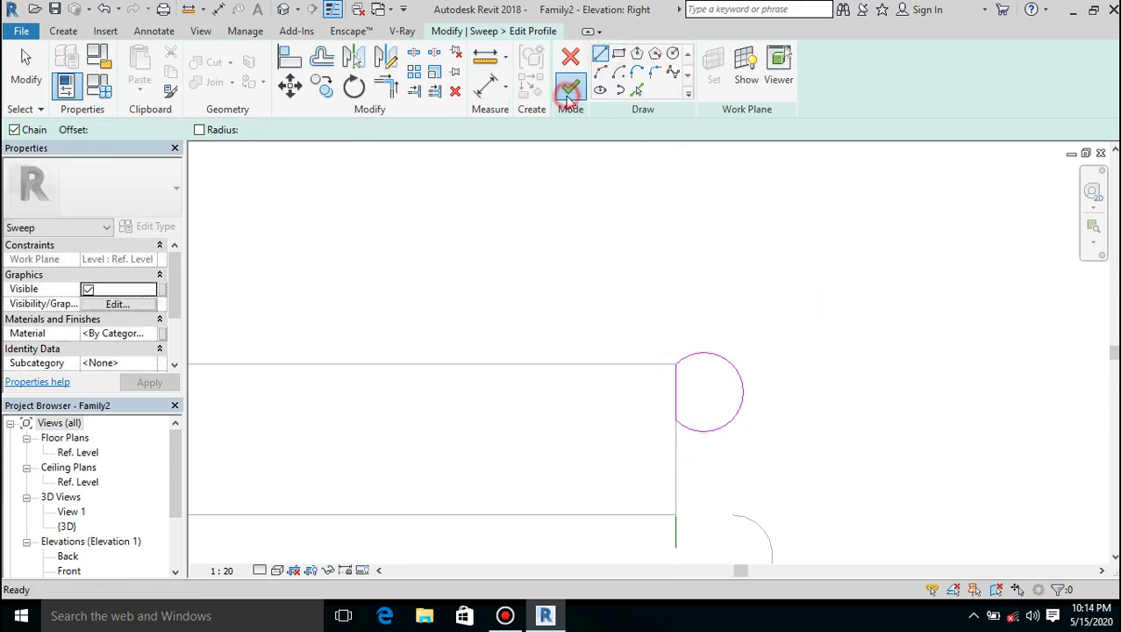
left_click(569, 90)
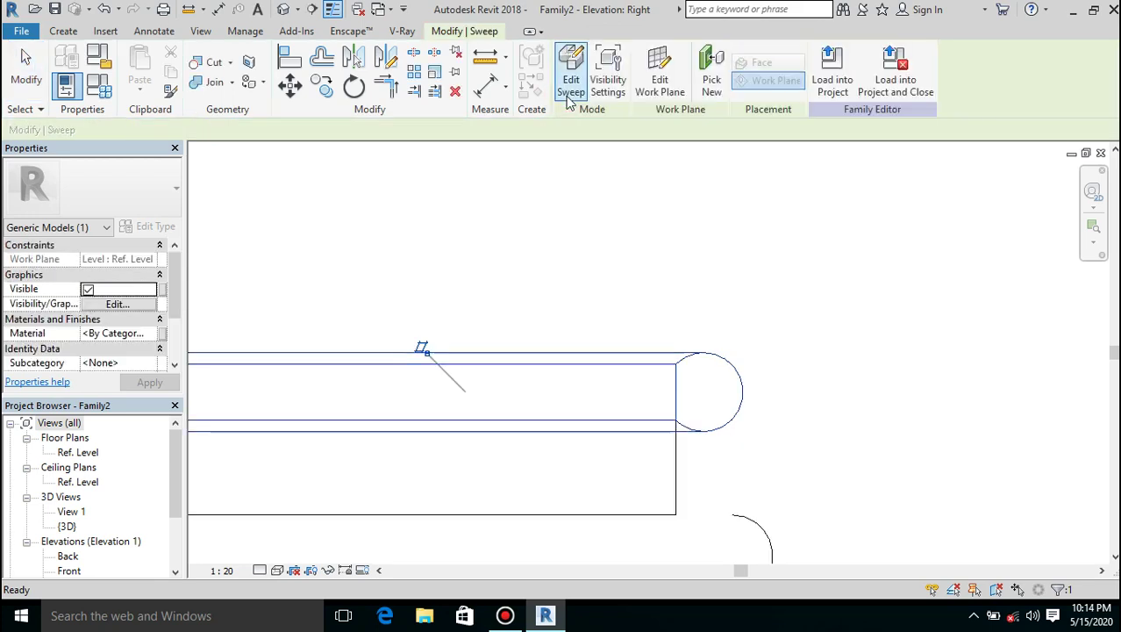
Step: Load the edited base into Family1, overwriting the existing version and its parameter values
scroll(859, 296, "down", 5)
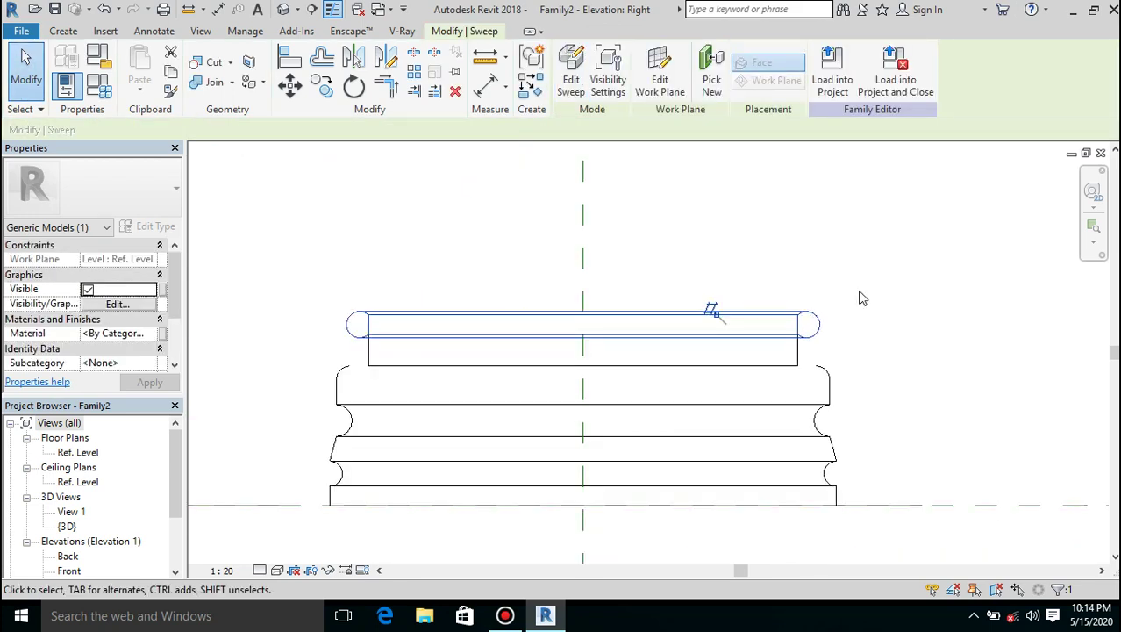
left_click(831, 67)
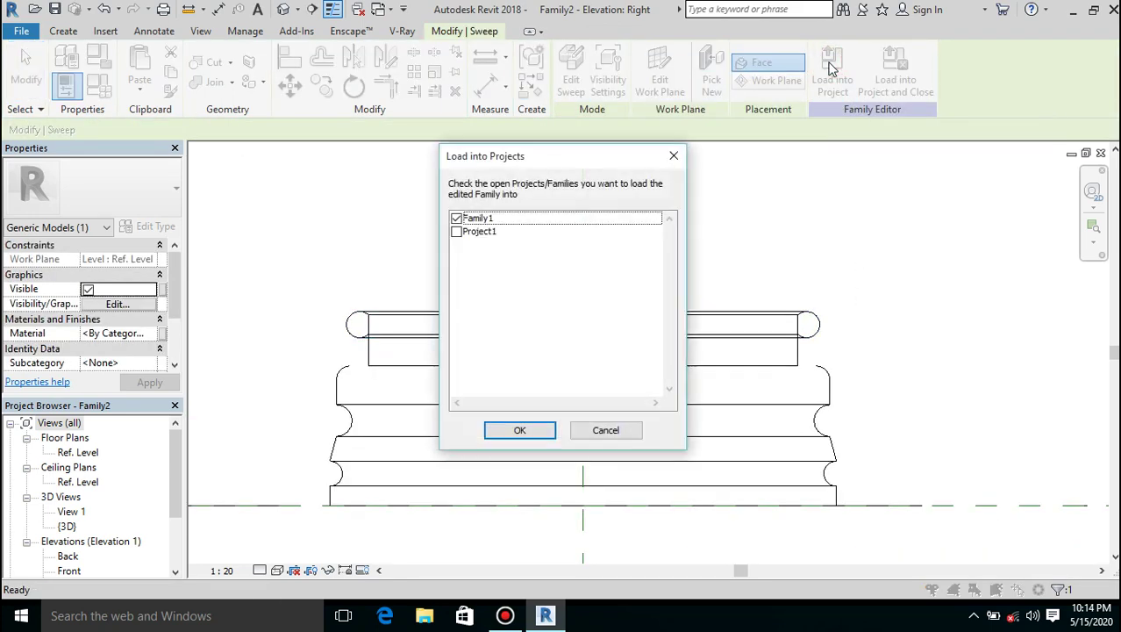
left_click(519, 430)
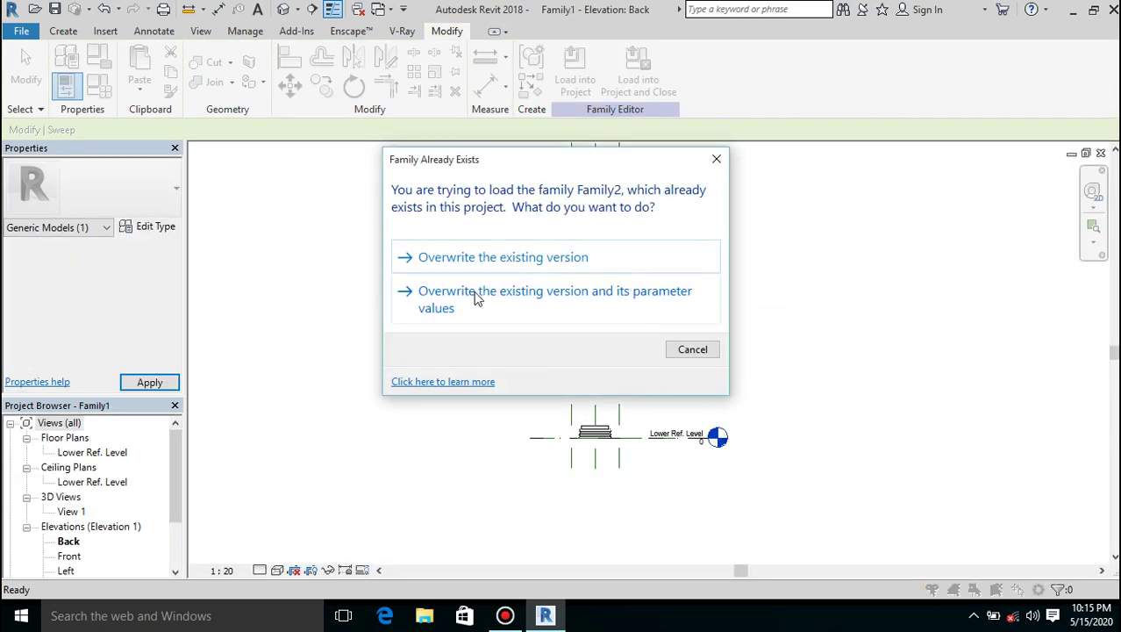
left_click(476, 293)
scroll(573, 436, "up", 5)
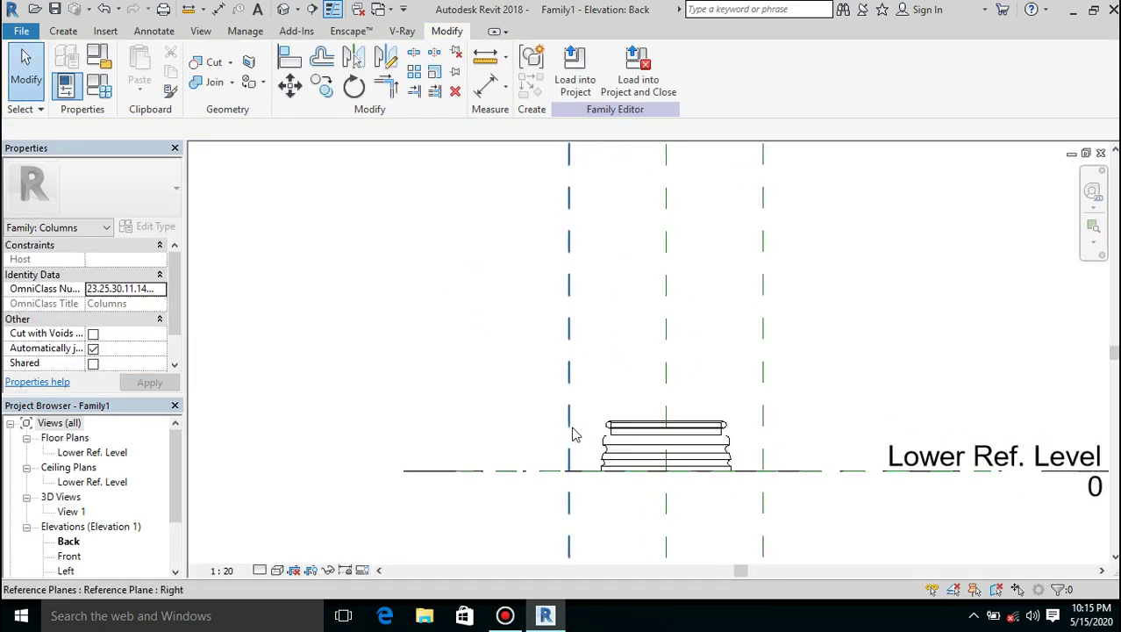
scroll(726, 450, "up", 3)
scroll(734, 456, "down", 3)
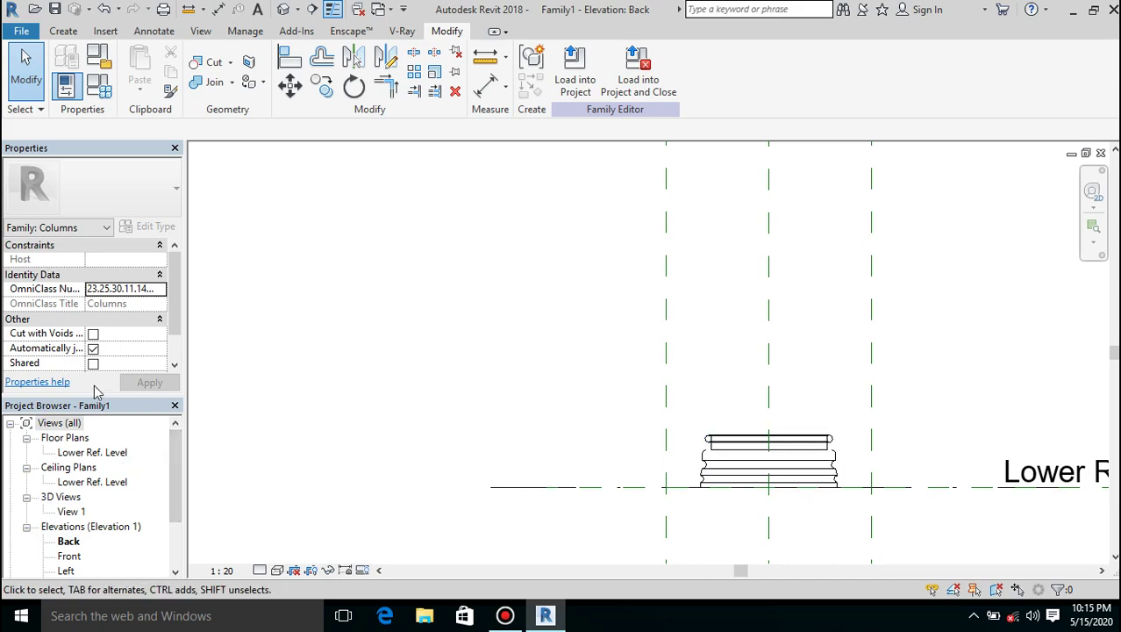
left_click(21, 31)
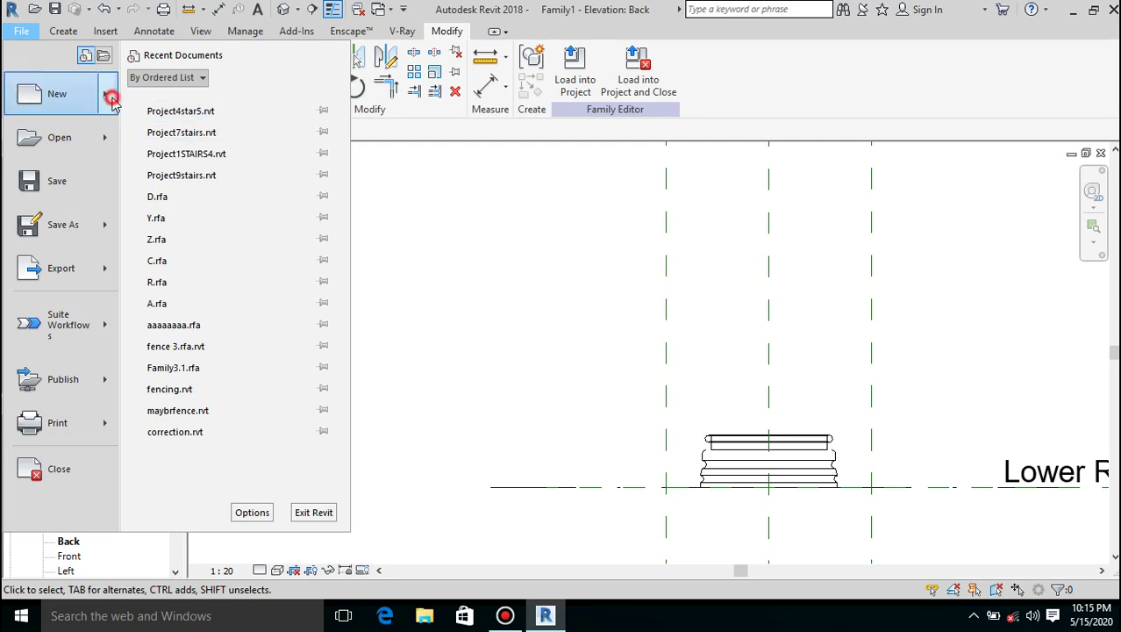
Step: Create Family3 from the Metric Generic Model.rft template
mouse_move(105, 95)
left_click(244, 145)
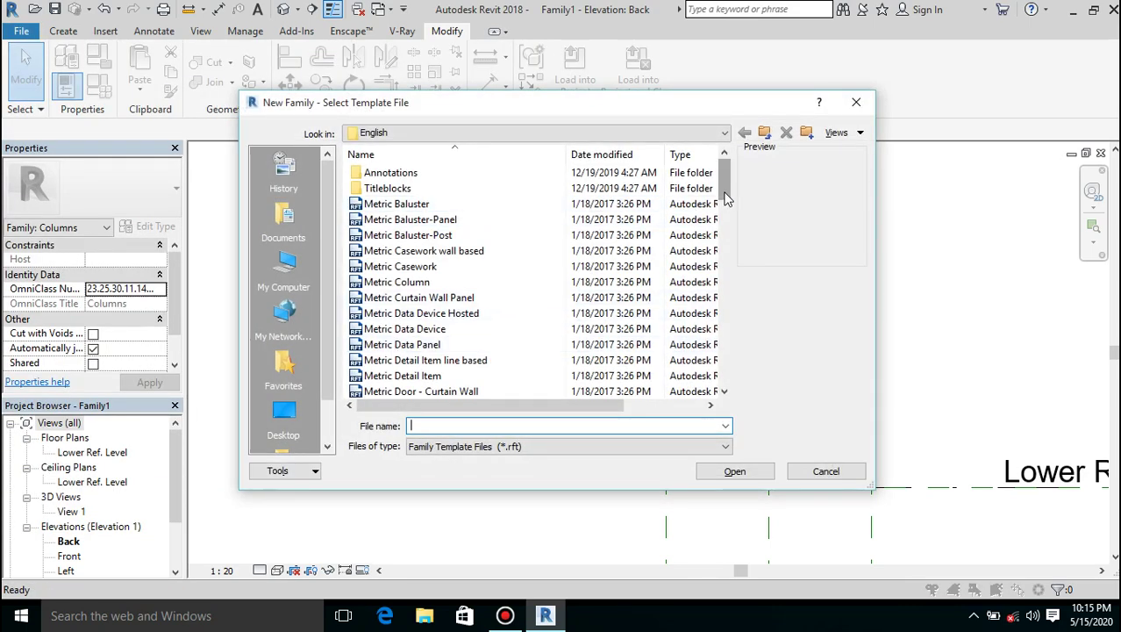
left_click_drag(725, 199, 725, 269)
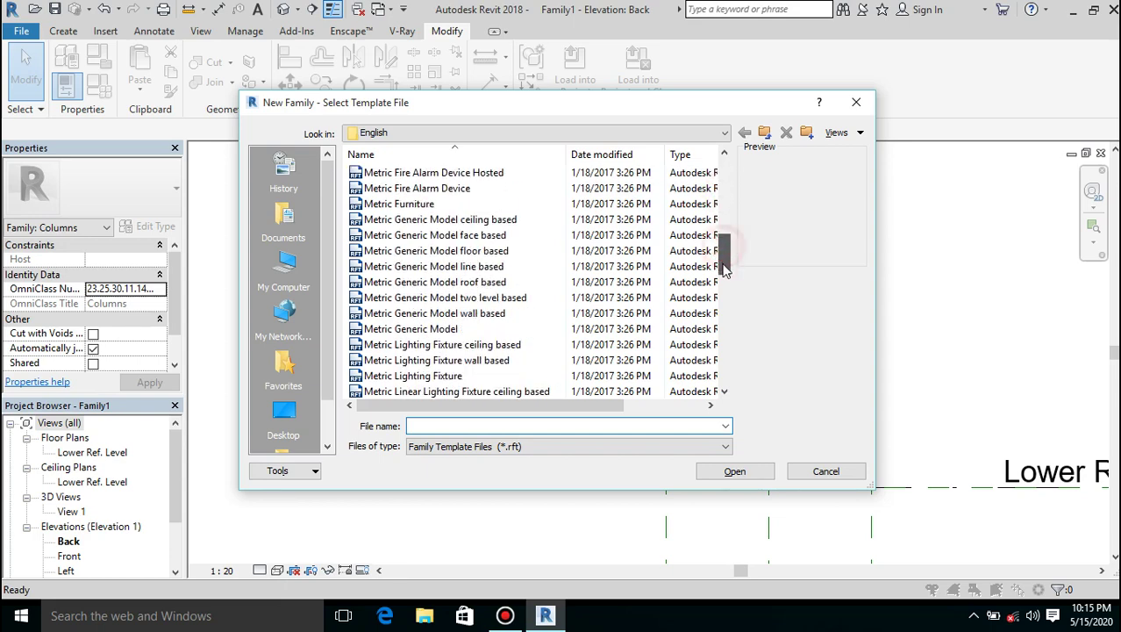
left_click(404, 329)
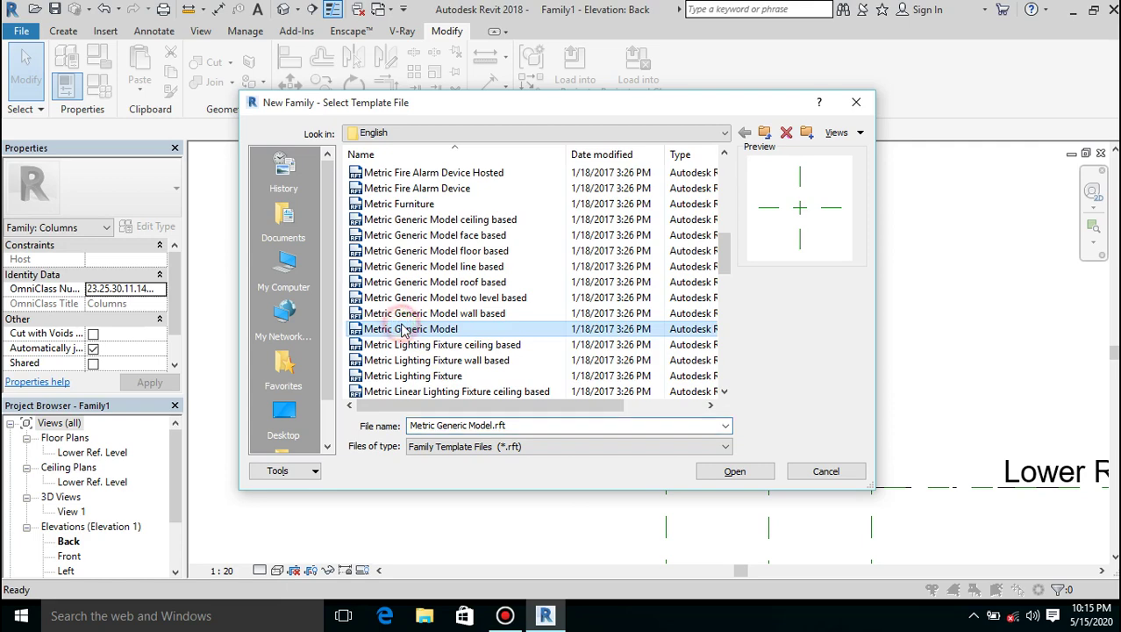
left_click(722, 477)
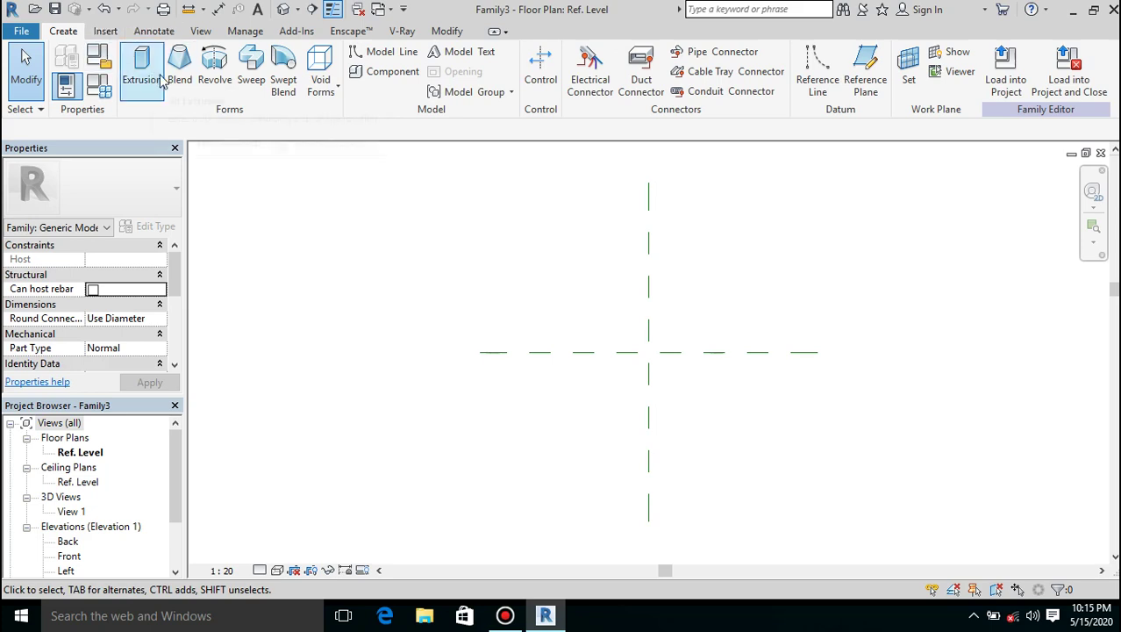
Step: Begin a sweep in Family3 and start its path sketch, cancelling the first line
left_click(252, 79)
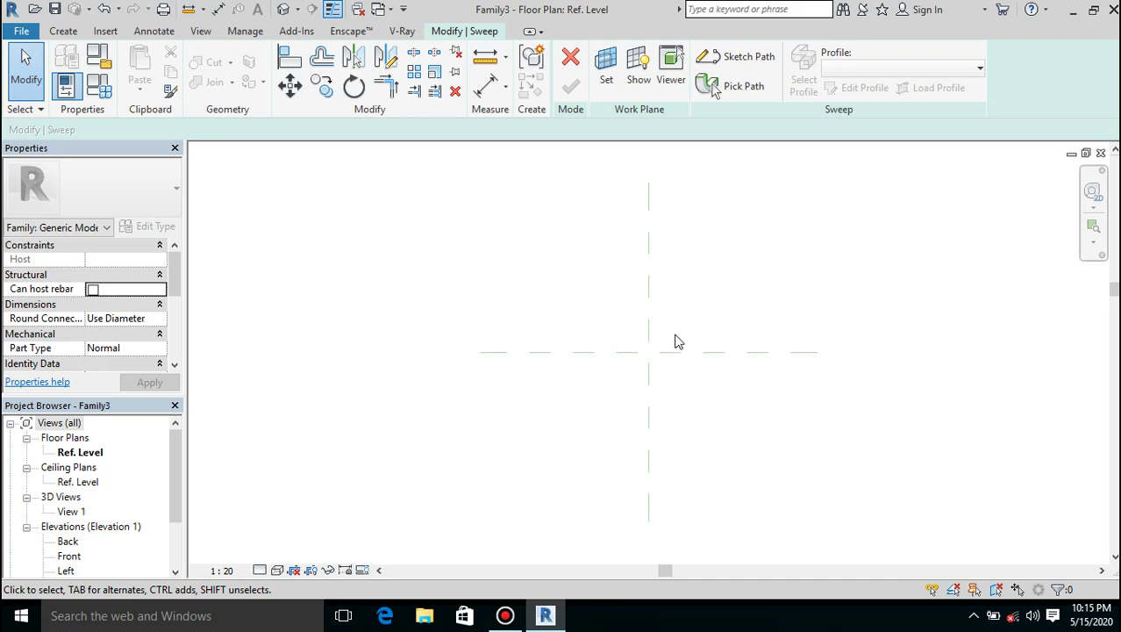
left_click(759, 59)
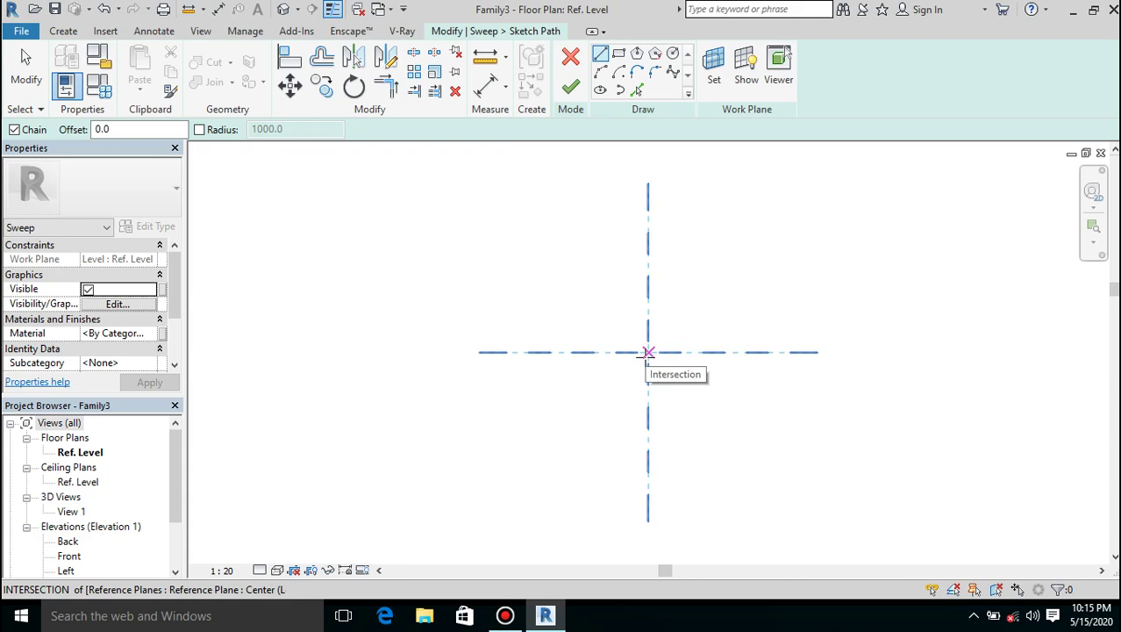
left_click(648, 353)
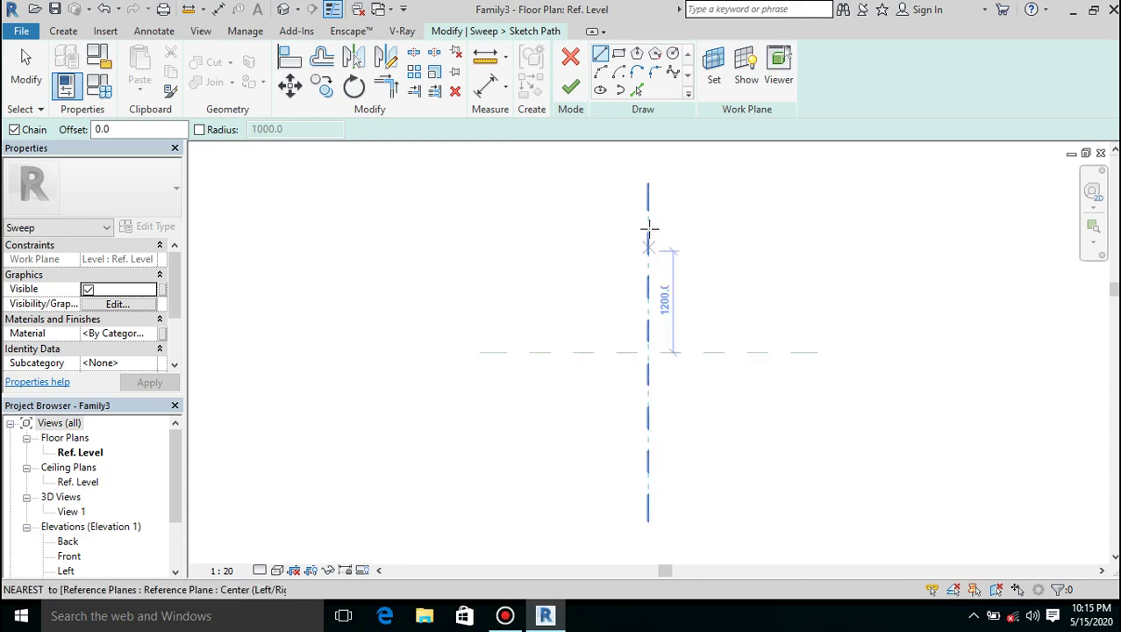
key("Escape")
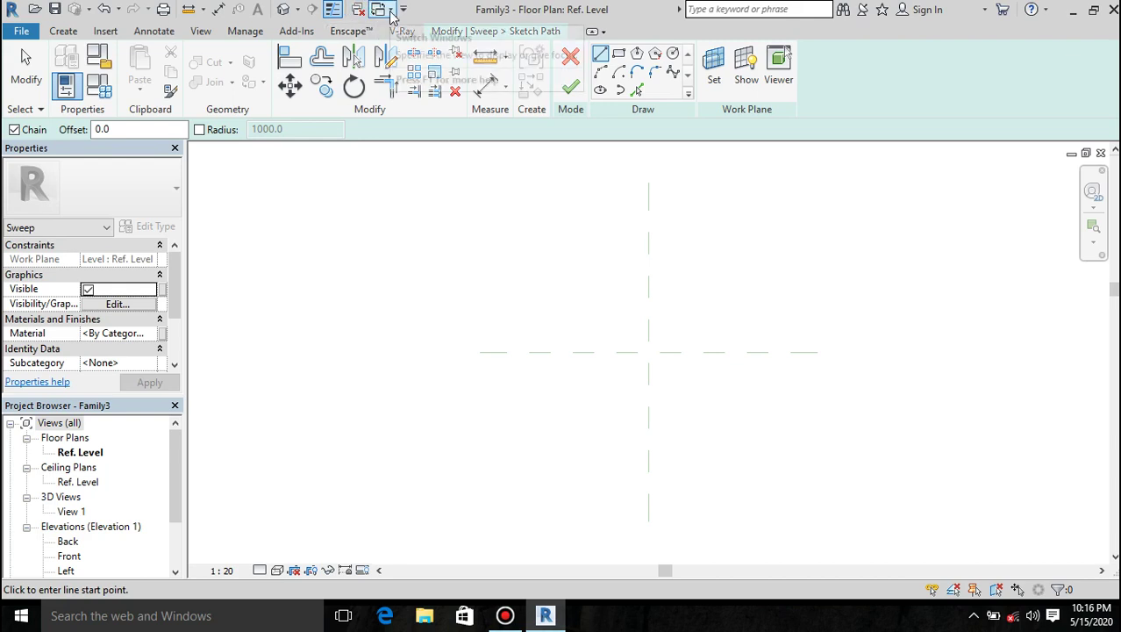
Step: Check Family3's Left elevation, return to Ref. Level, then switch to Family1's Back elevation
left_click(391, 10)
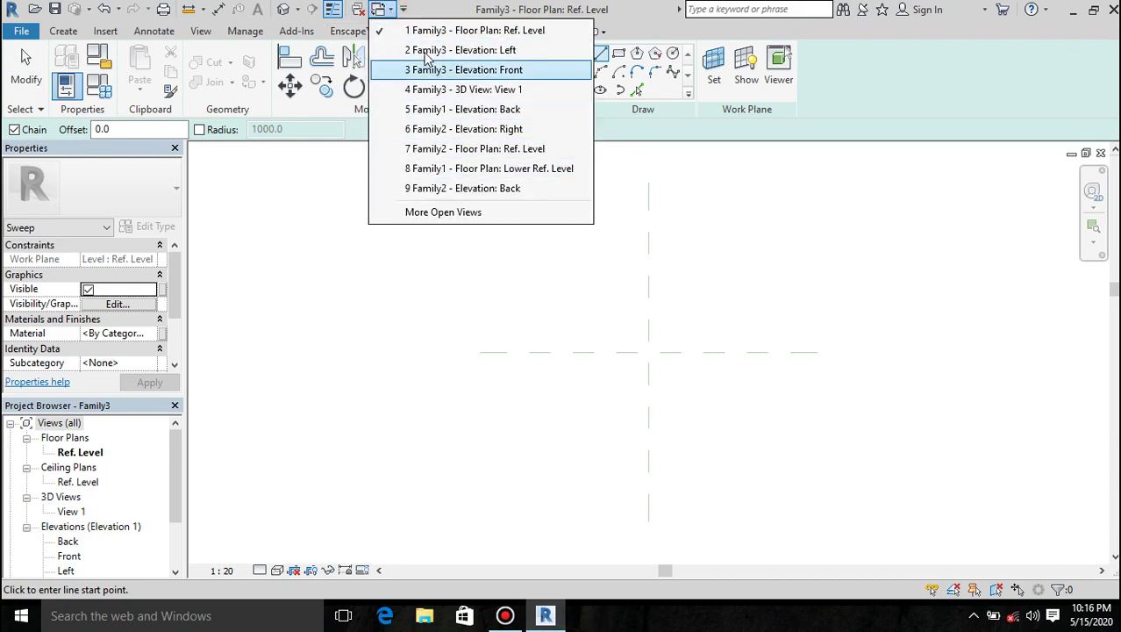
left_click(426, 50)
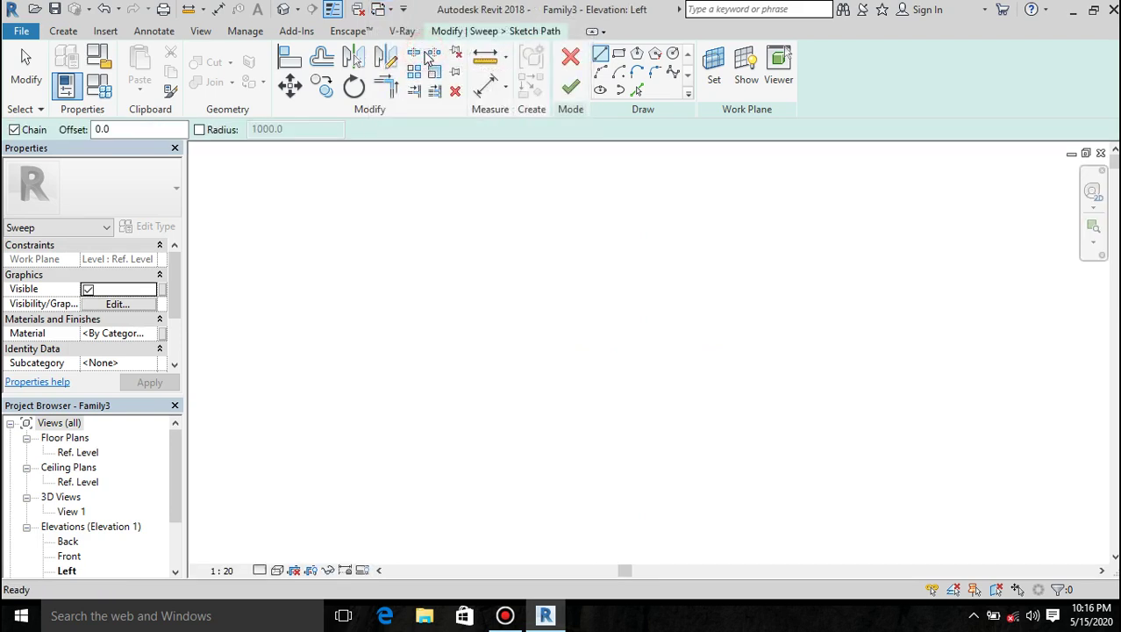
left_click(392, 10)
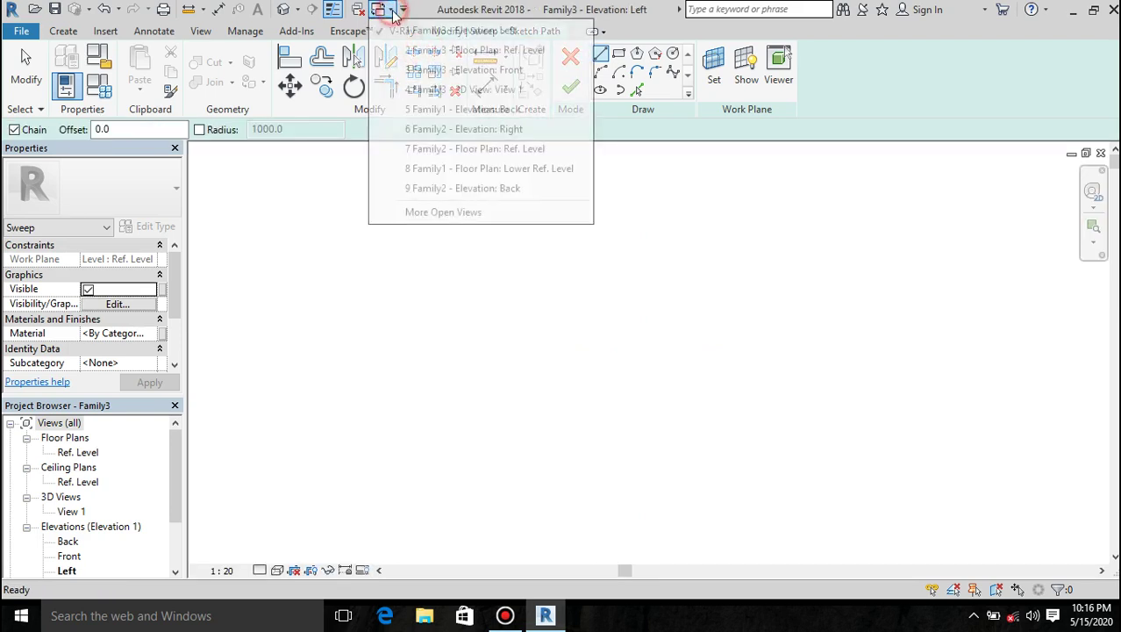
left_click(443, 52)
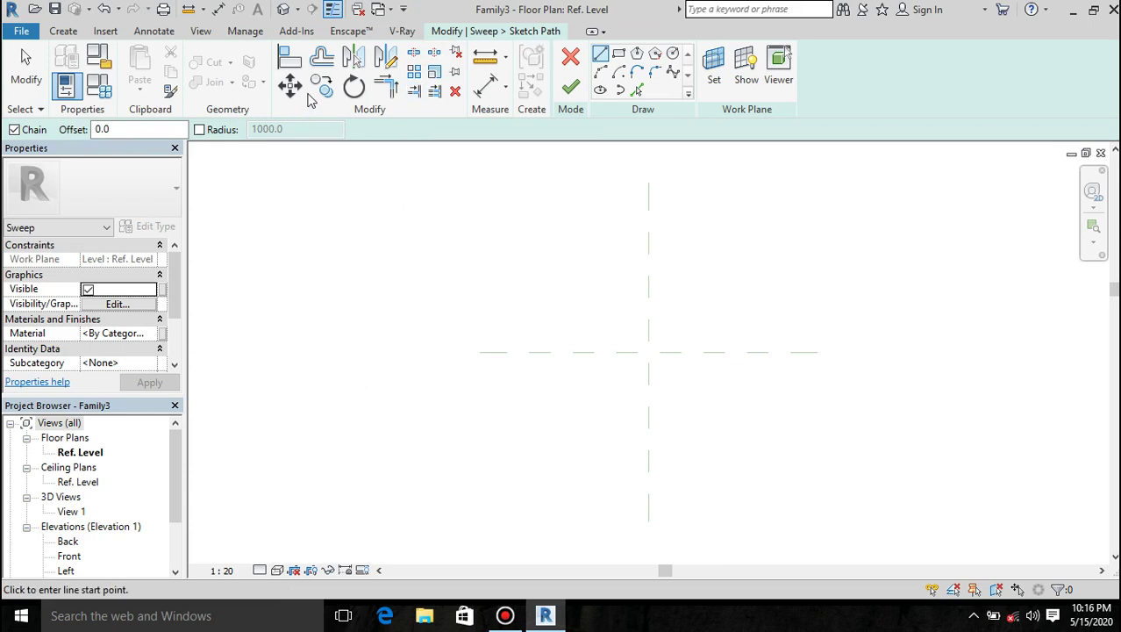
left_click(81, 454)
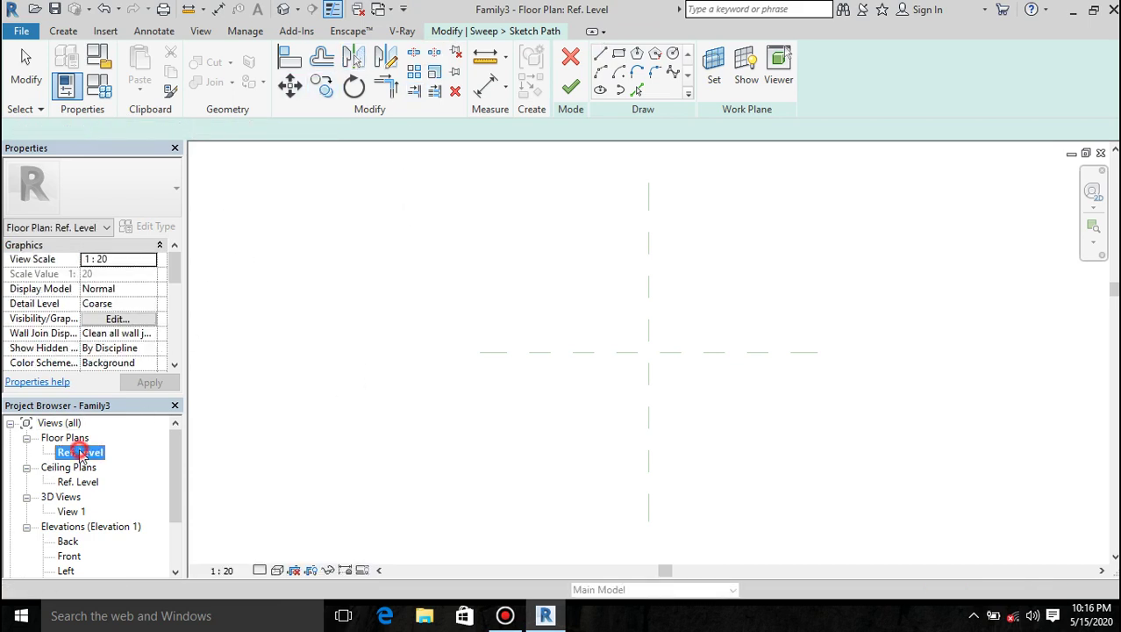
left_click(380, 10)
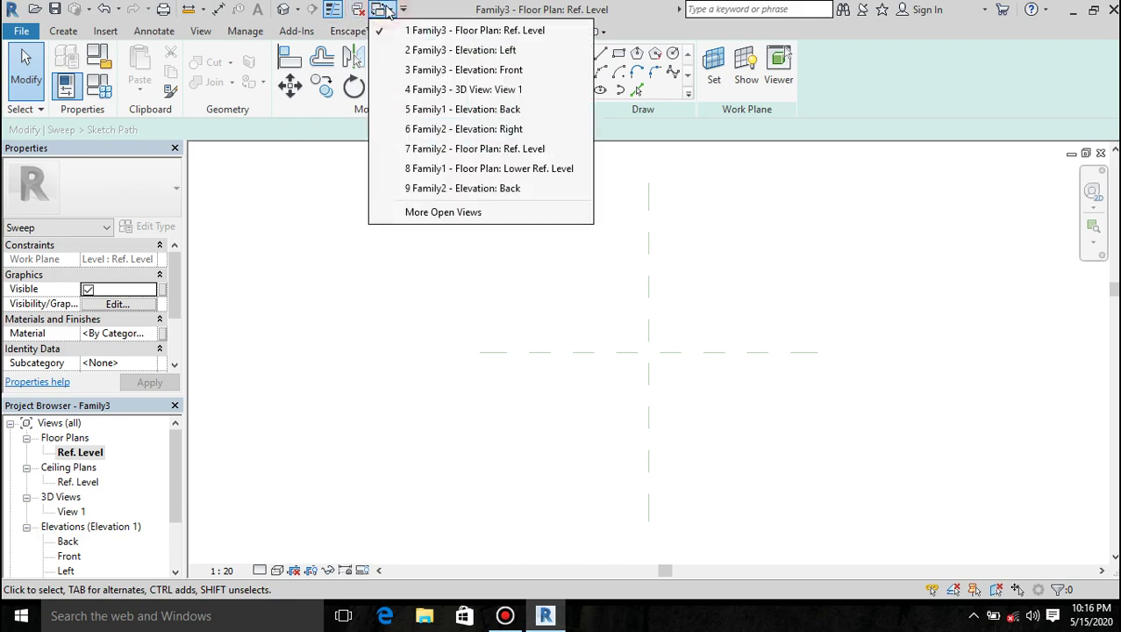
left_click(412, 109)
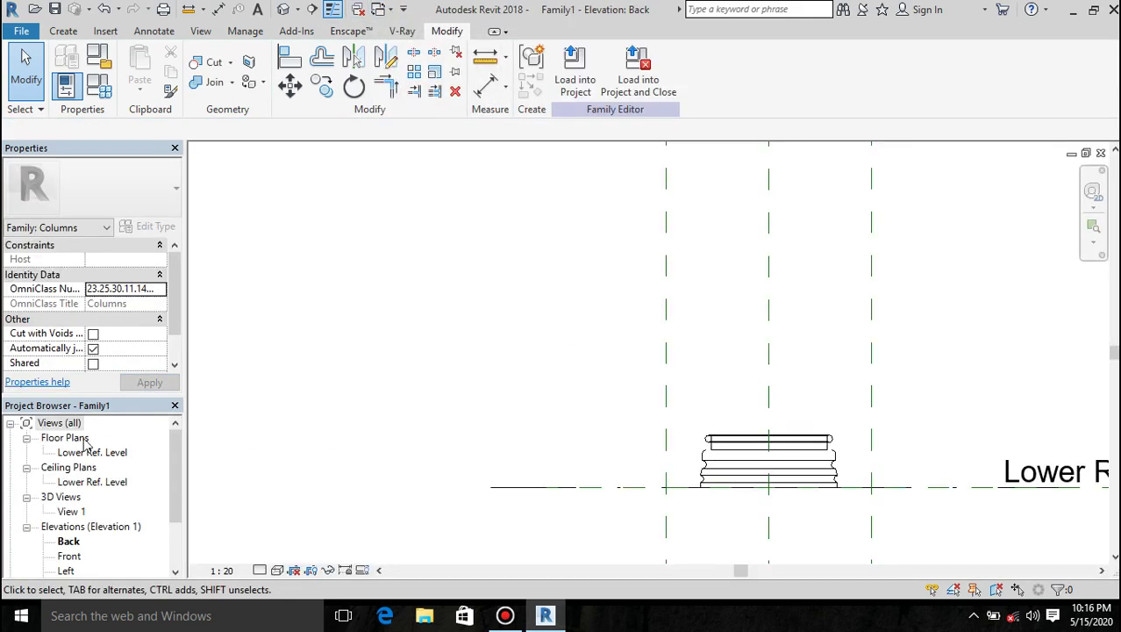
Step: In Family1's Lower Ref. Level plan, measure the inner and outer base circles: 338.4 and 400.0
double_click(92, 453)
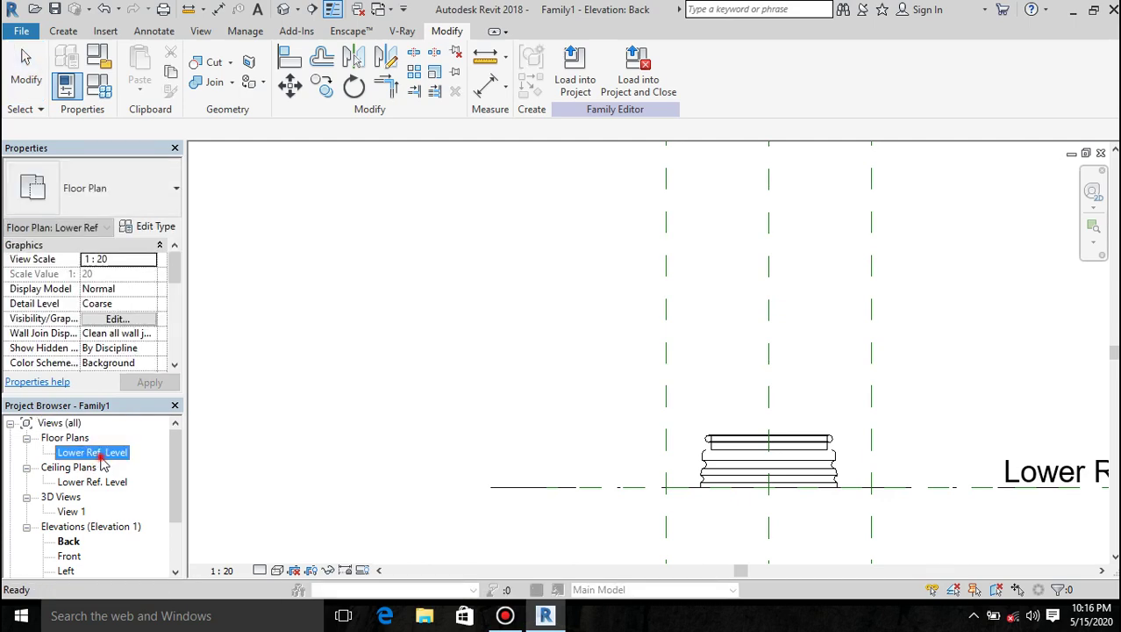
scroll(693, 373, "up", 5)
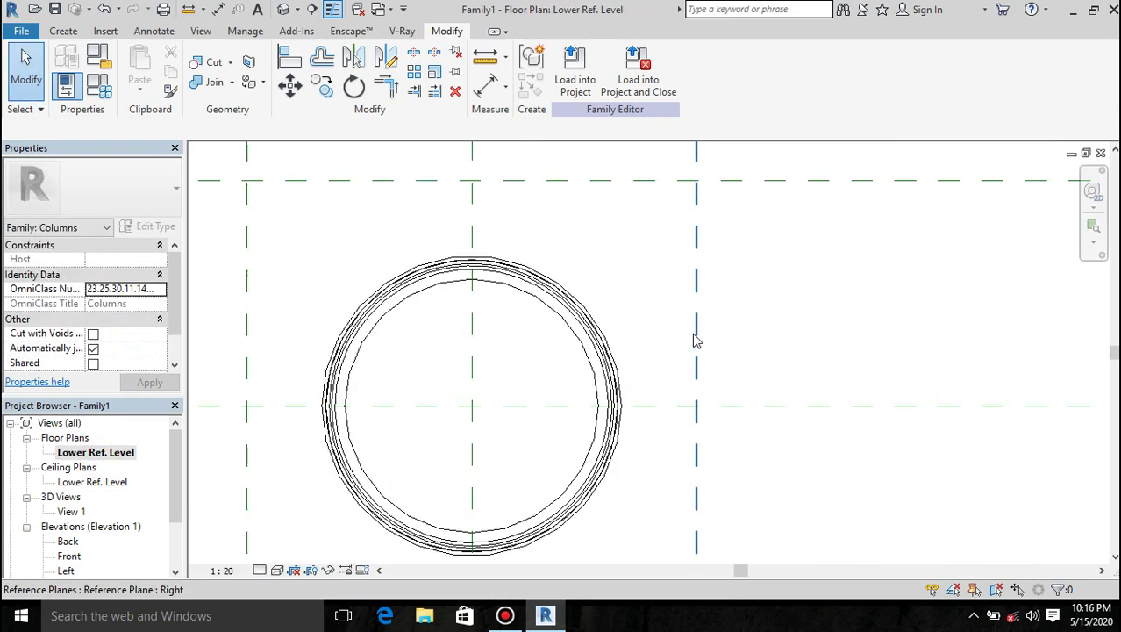
left_click(483, 63)
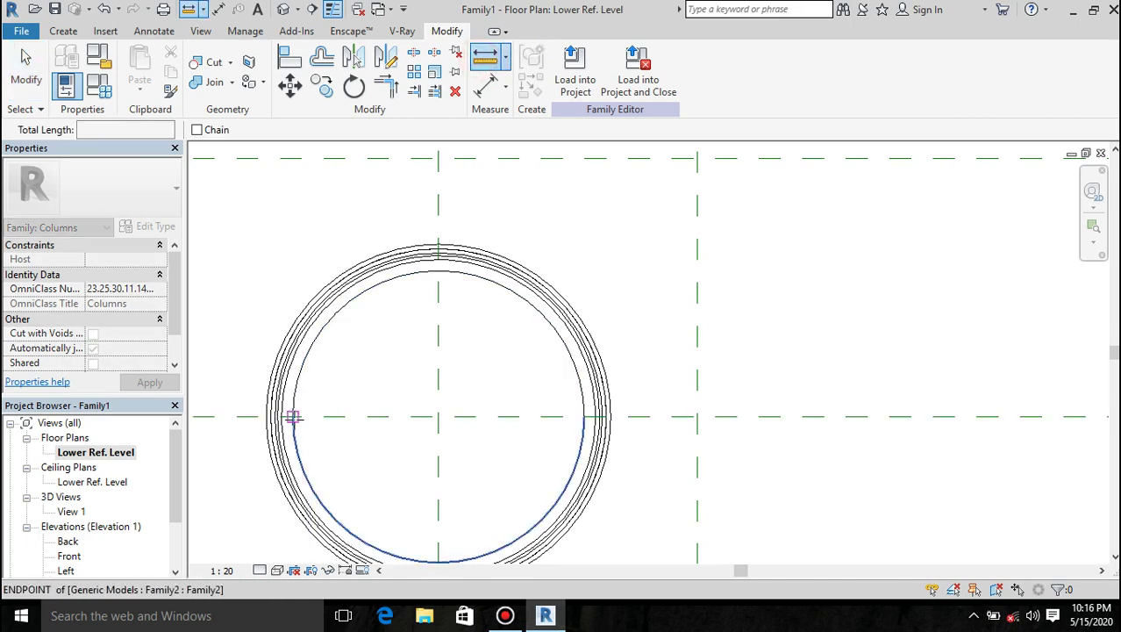
left_click(294, 417)
left_click(584, 418)
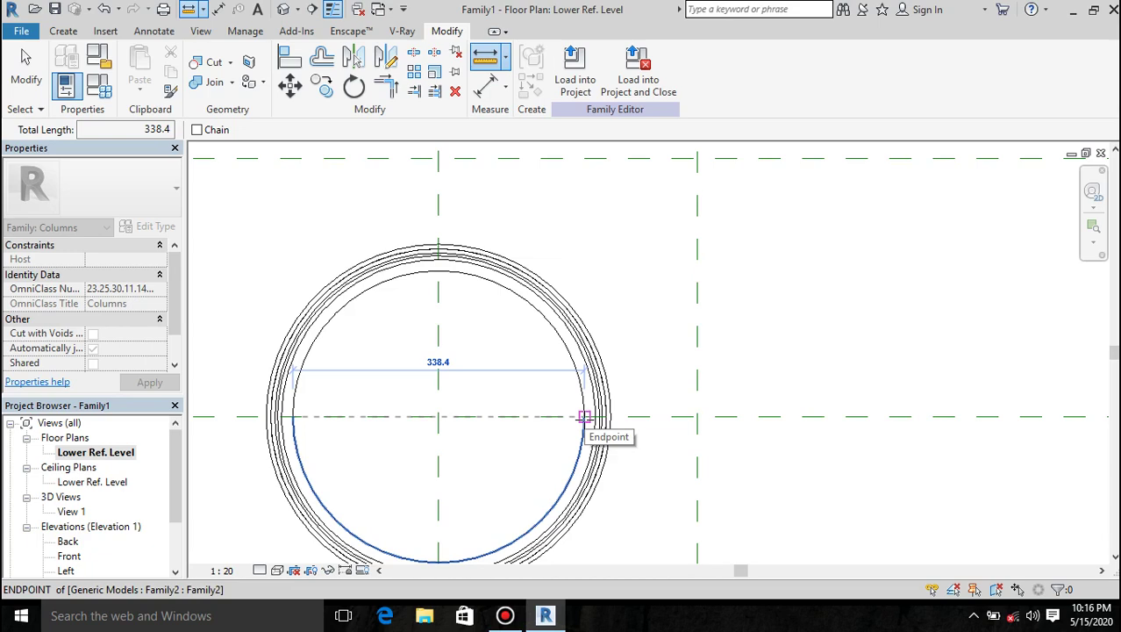
key("Escape")
key("Escape")
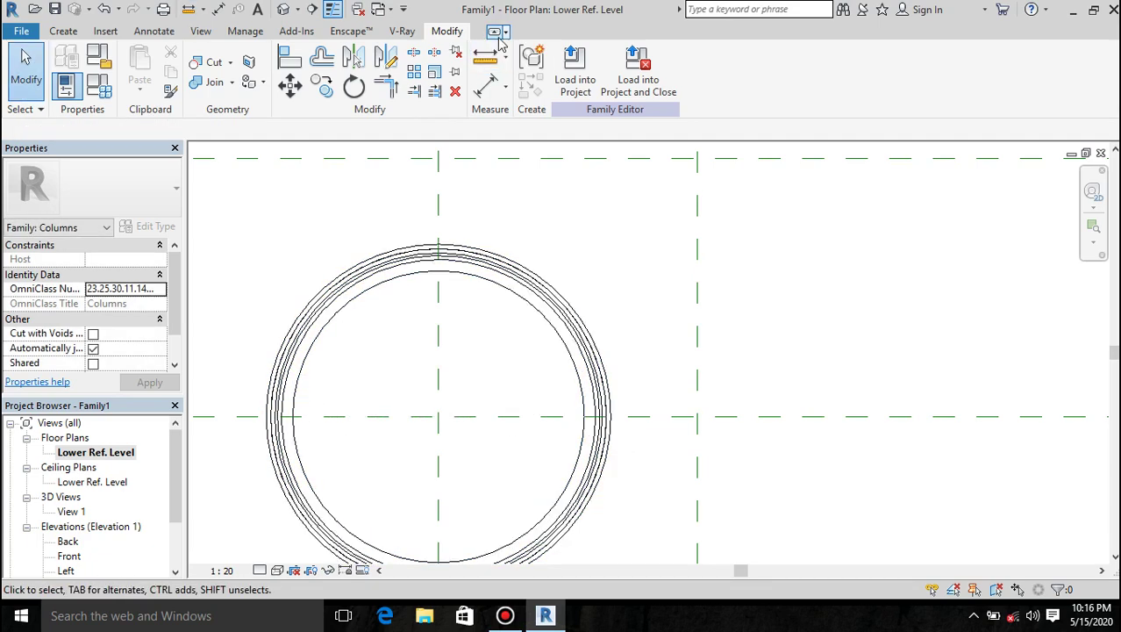
left_click(486, 58)
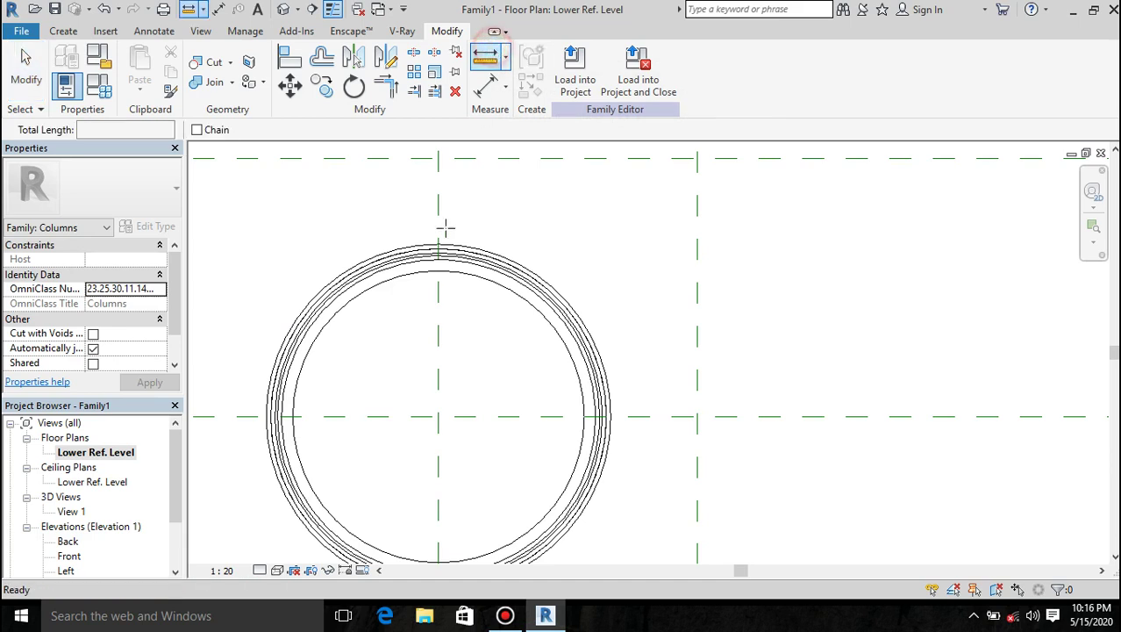
left_click(264, 418)
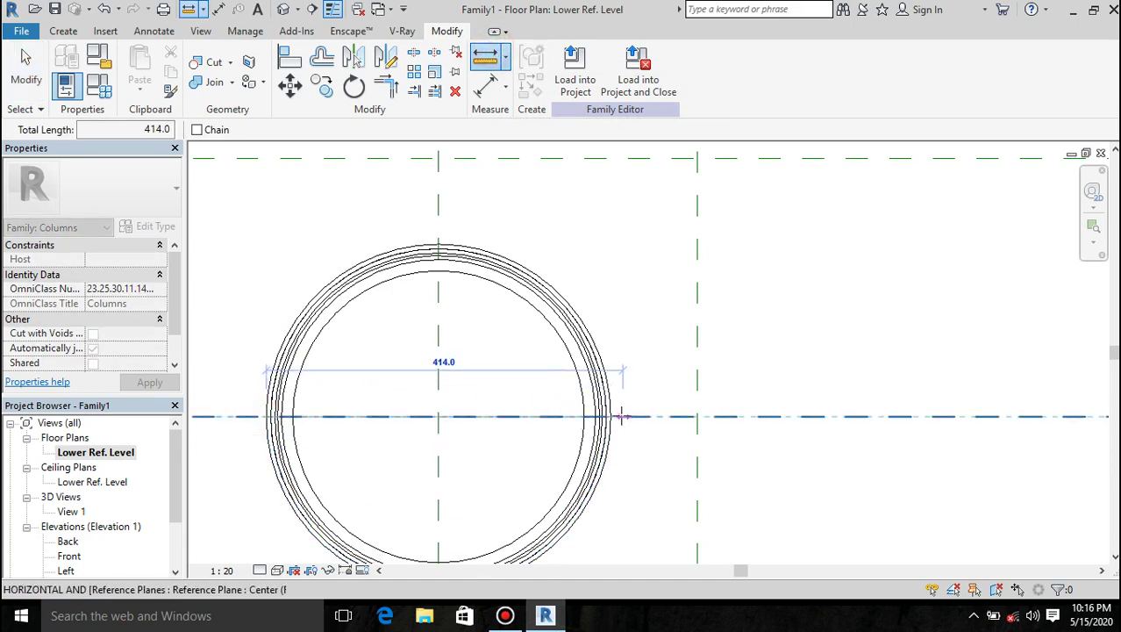
left_click(609, 416)
key("Escape")
key("Escape")
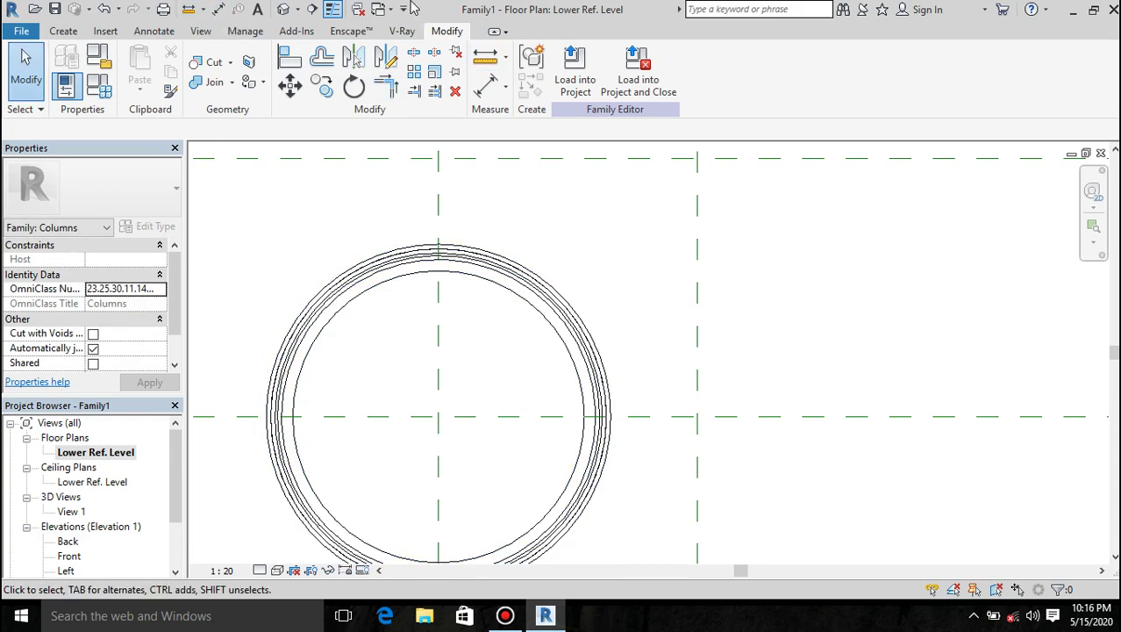
Step: Return to Family1's Back elevation
left_click(380, 9)
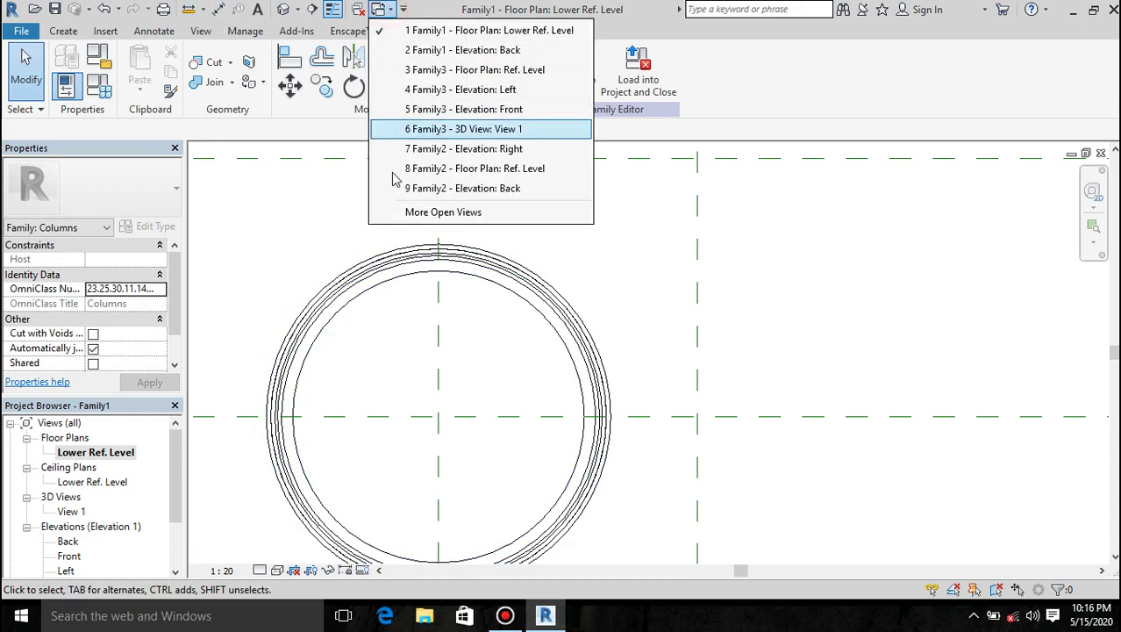
left_click(452, 50)
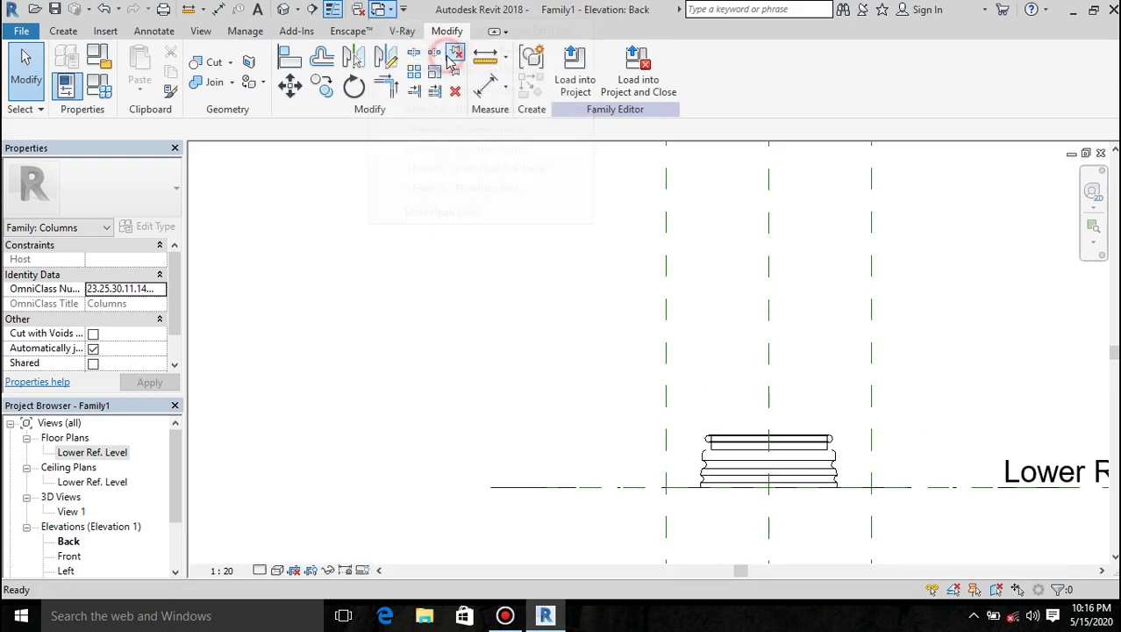
left_click(390, 10)
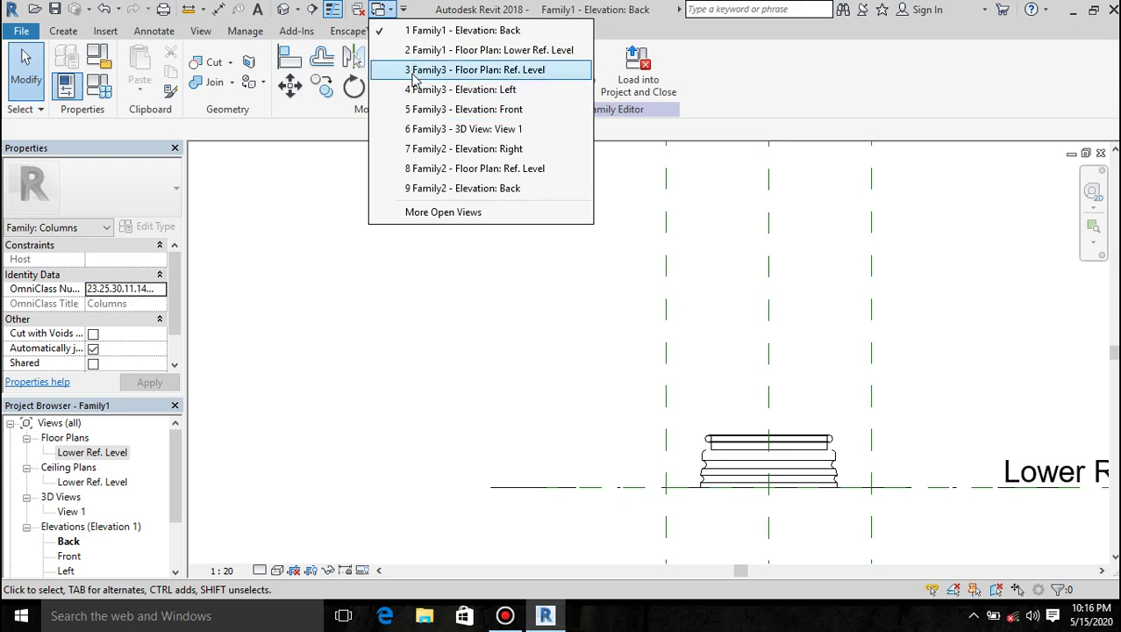
left_click(321, 286)
Step: Create Family4 from the Metric Generic Model.rft template
left_click(16, 31)
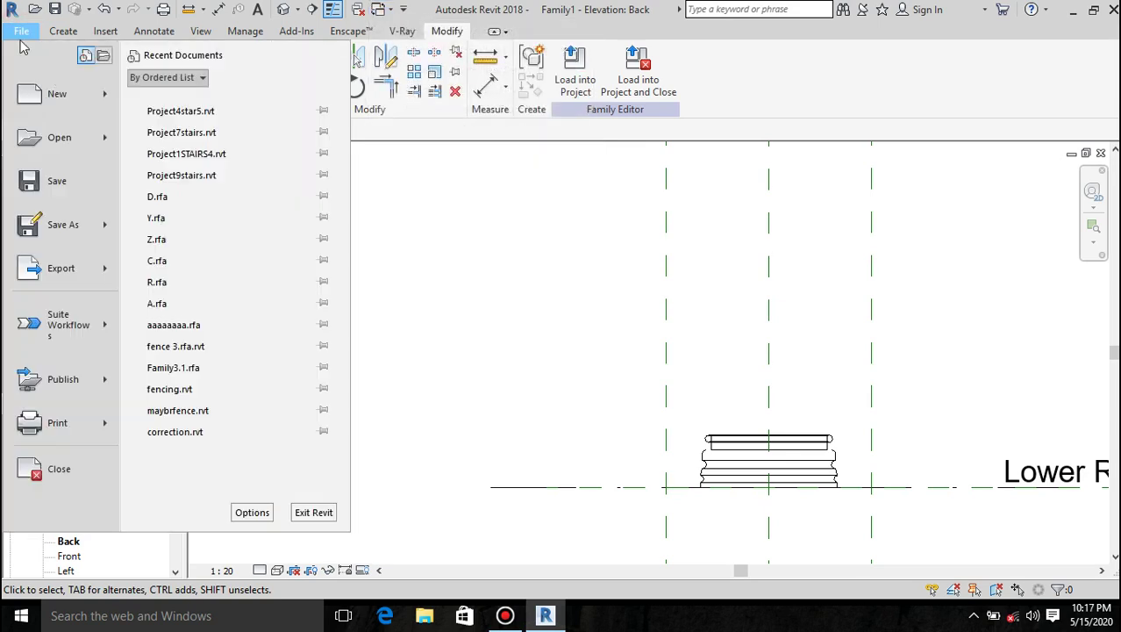
mouse_move(105, 95)
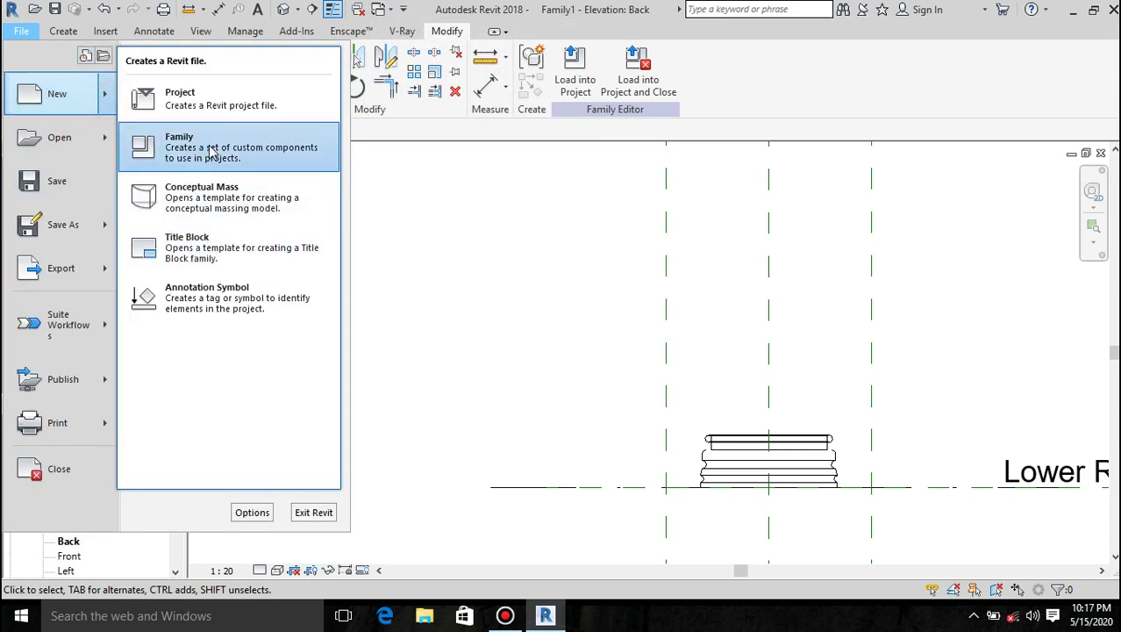
left_click(211, 149)
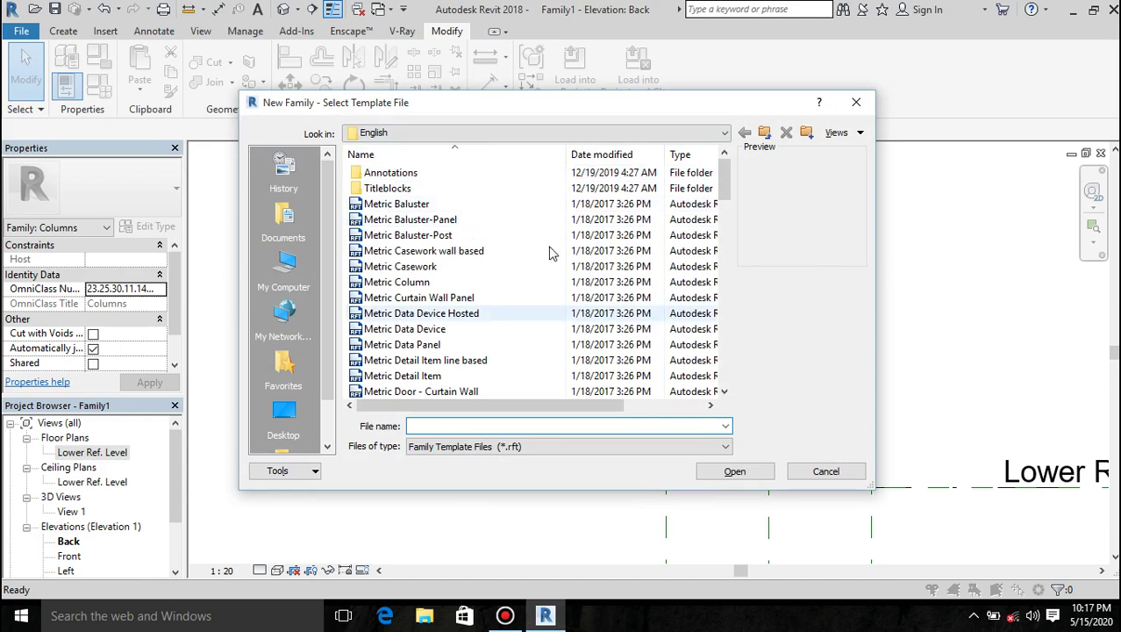
left_click_drag(727, 190, 727, 260)
double_click(489, 392)
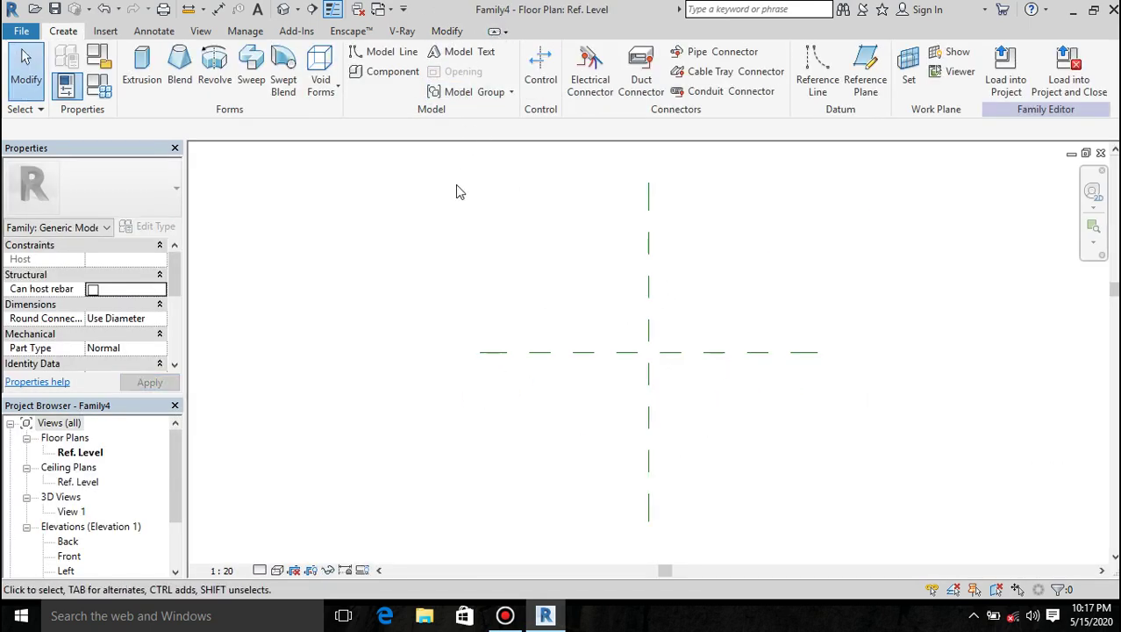
scroll(676, 332, "up", 1)
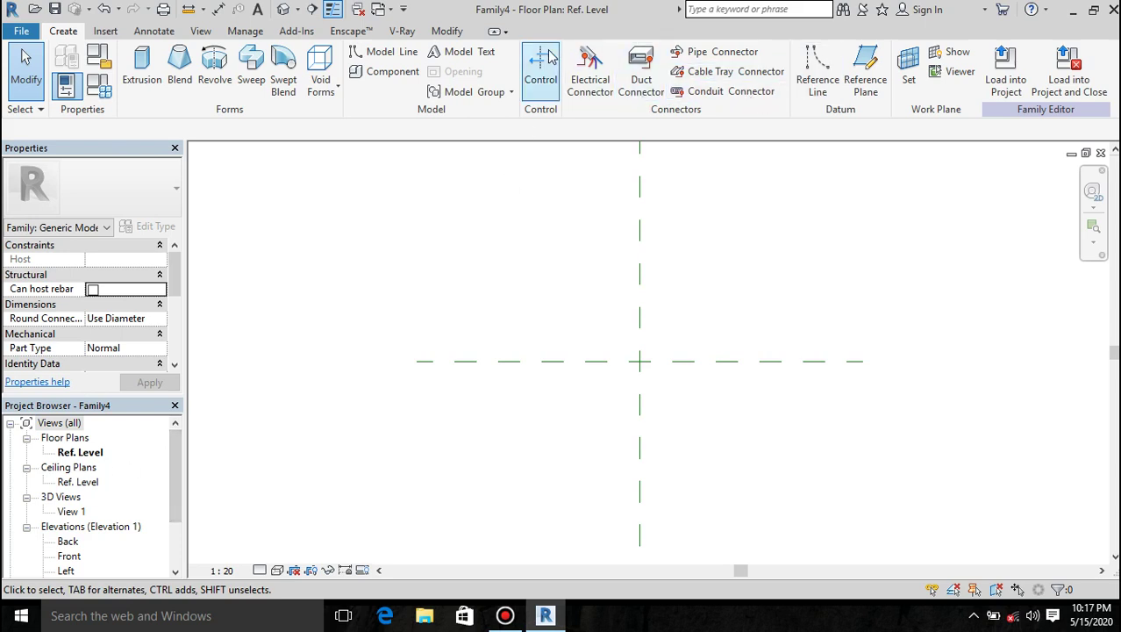
Step: Start an extrusion and pick lines offset 225 from the reference planes on all four sides
left_click(129, 70)
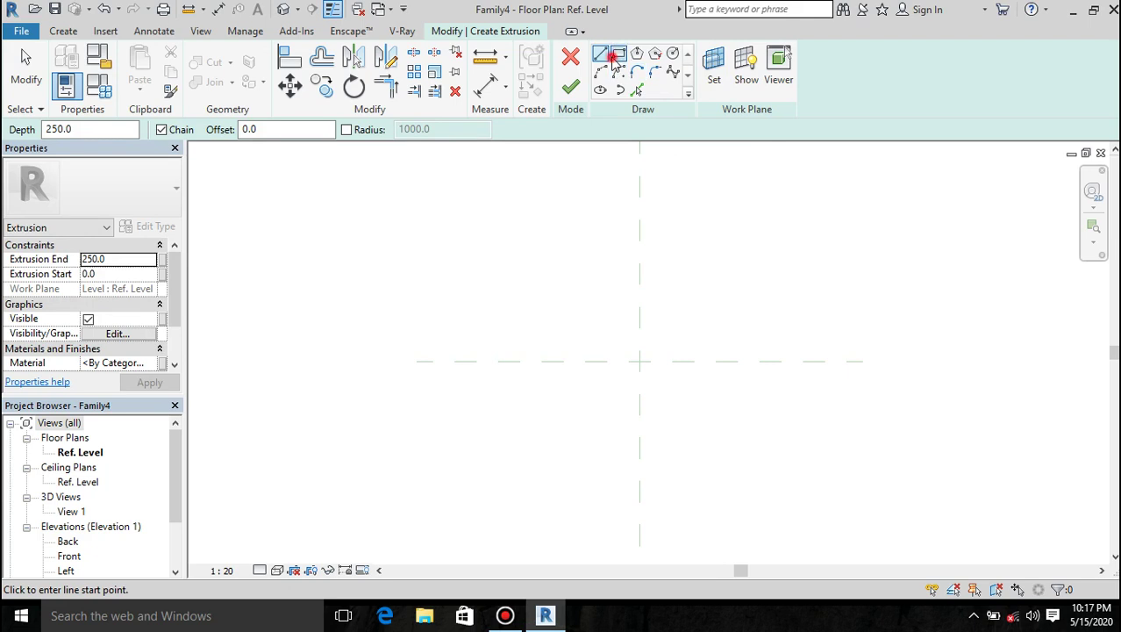
left_click(617, 56)
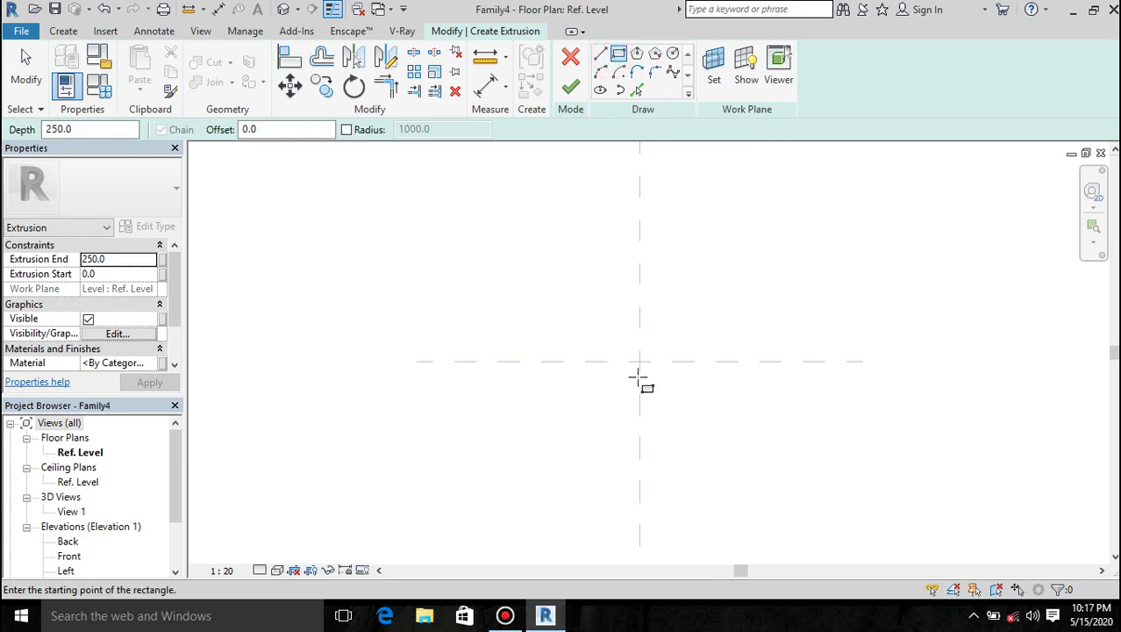
left_click(637, 89)
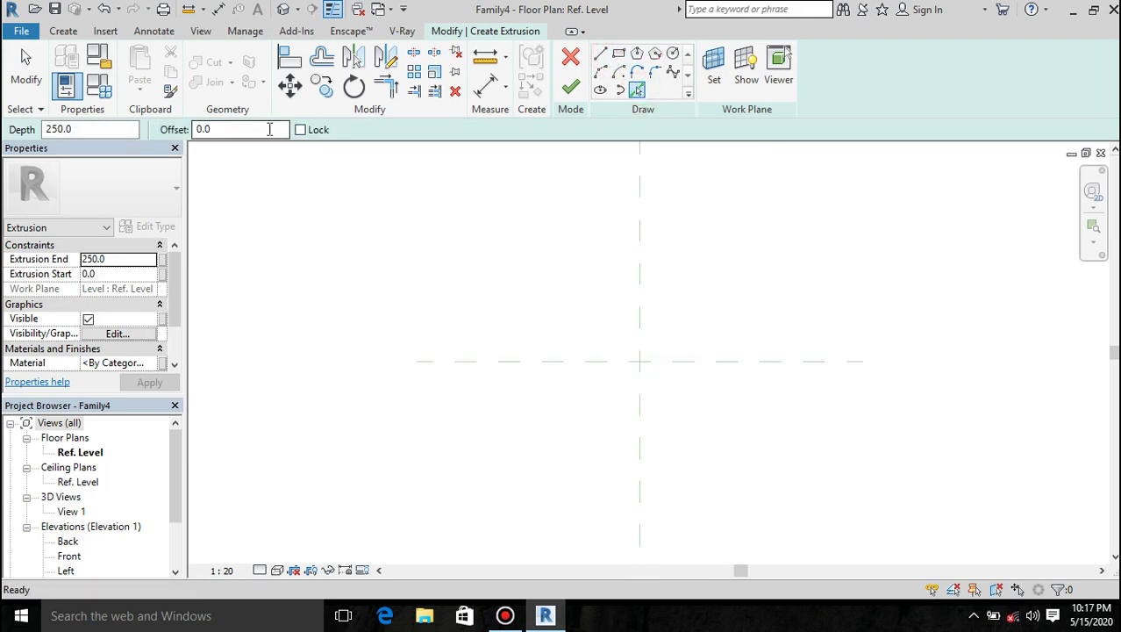
left_click(269, 129)
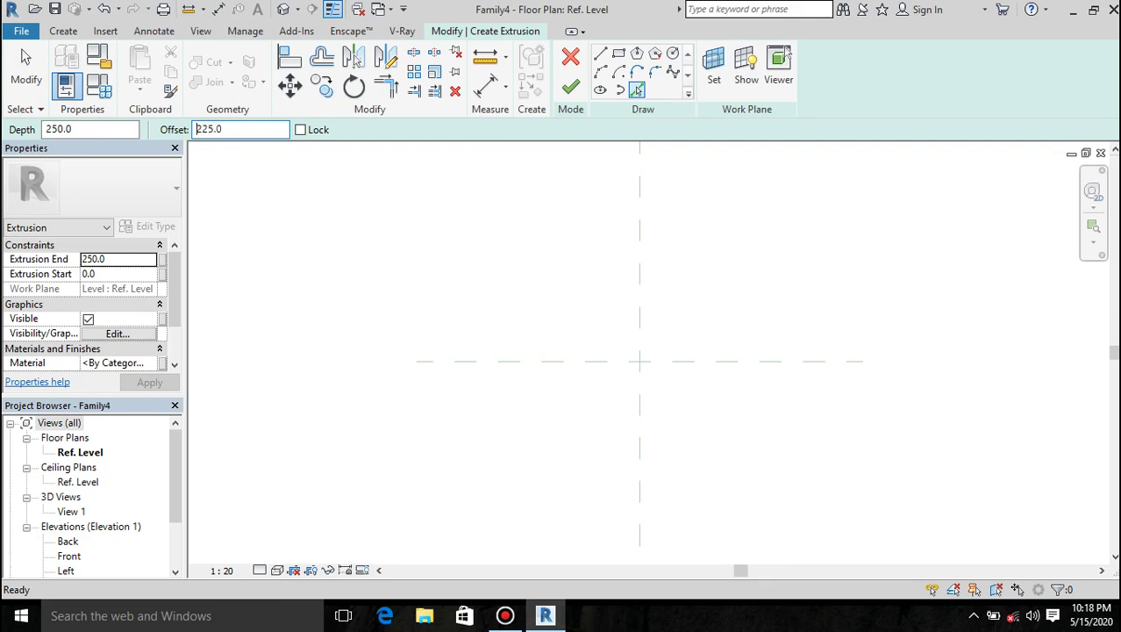
left_click(590, 364)
left_click(593, 368)
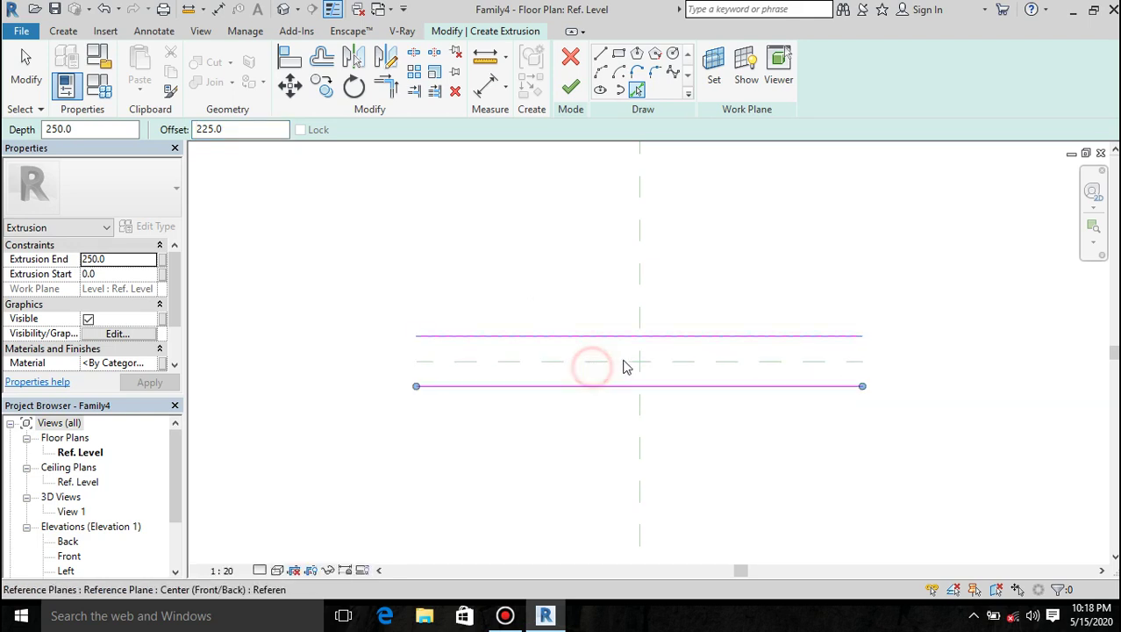
left_click(636, 357)
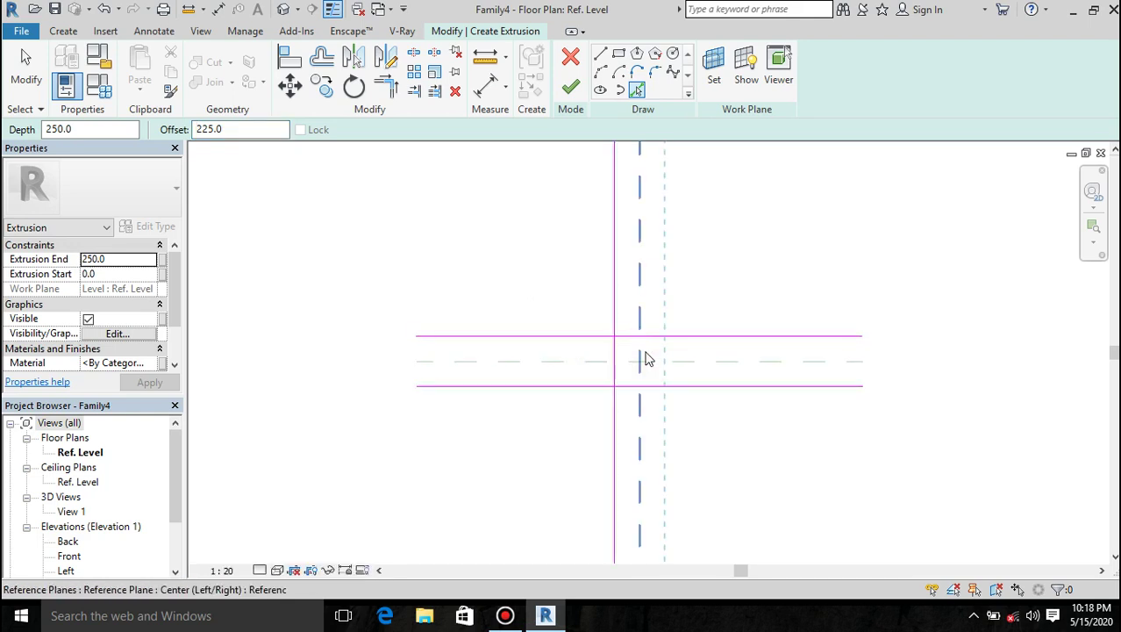
left_click(646, 358)
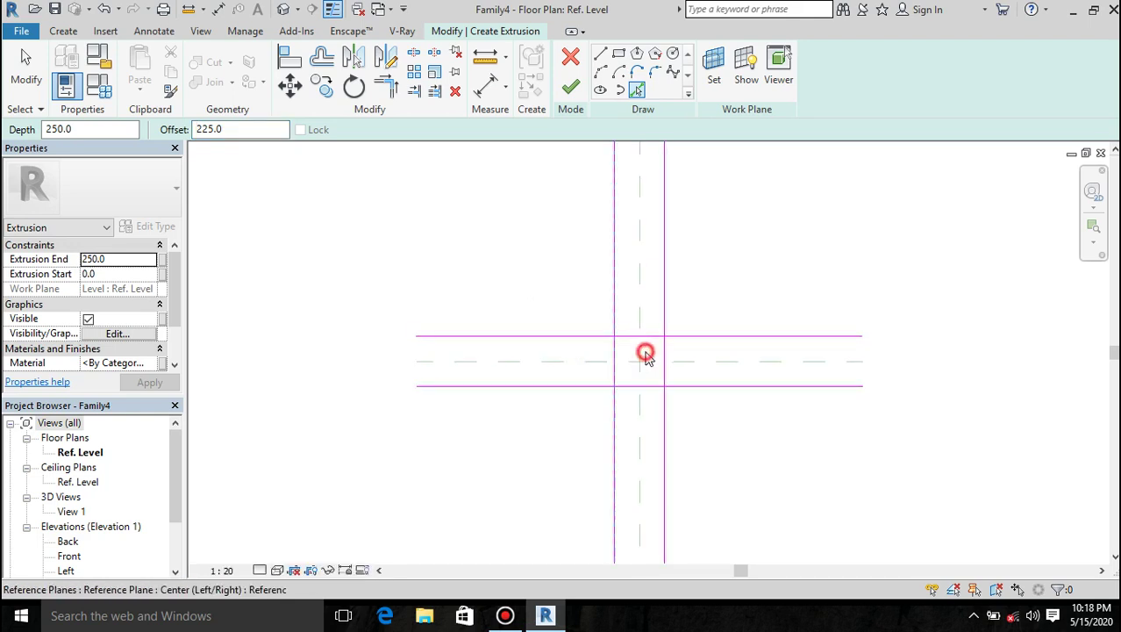
Step: Trim the four lines into corners to close the 450 by 450 square and finish the extrusion
left_click(386, 85)
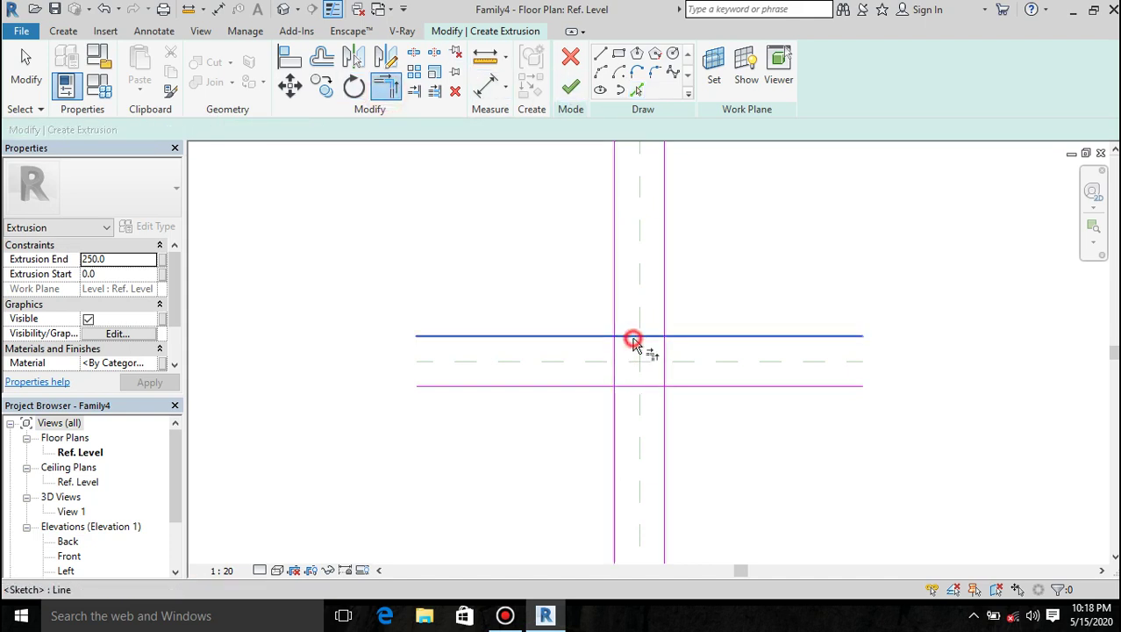
left_click(634, 340)
left_click(616, 350)
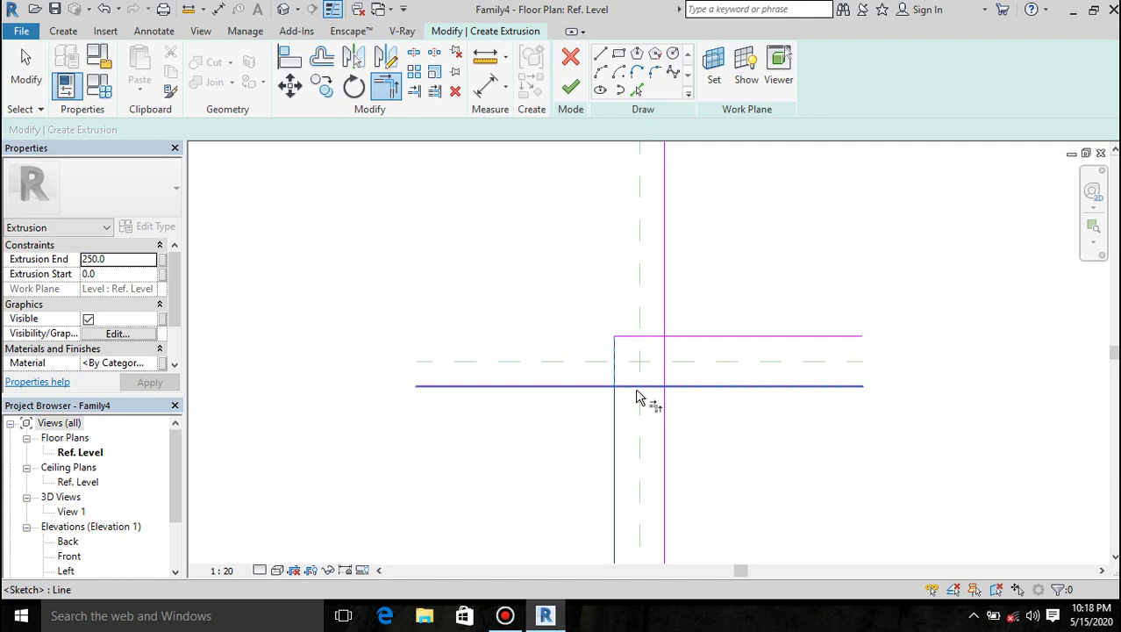
left_click(636, 389)
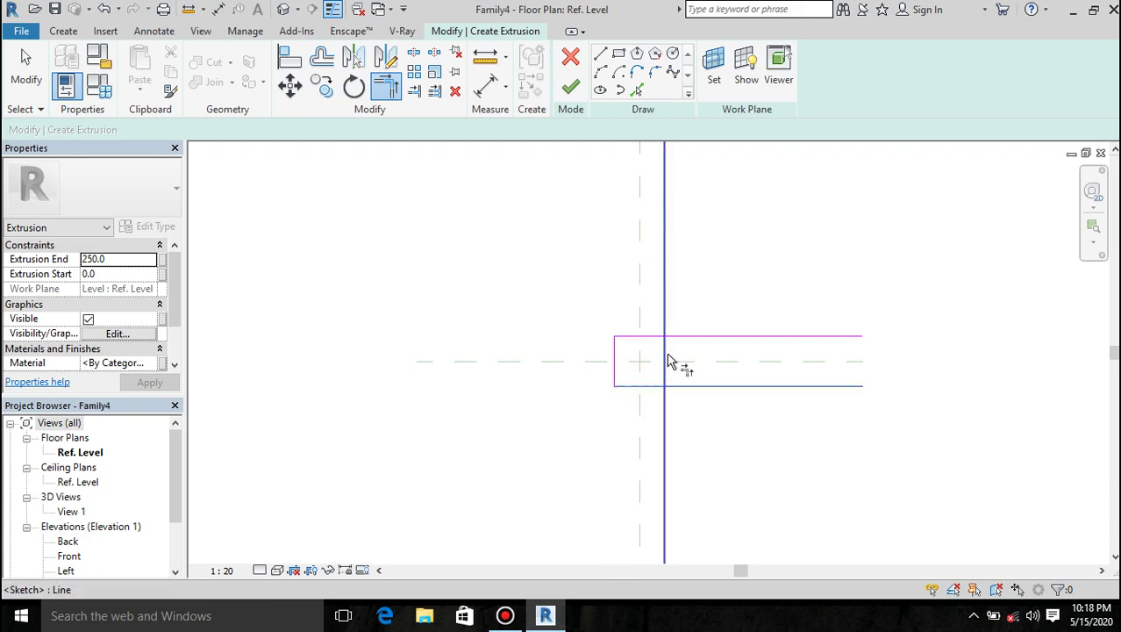
left_click(667, 358)
left_click(651, 335)
left_click(664, 357)
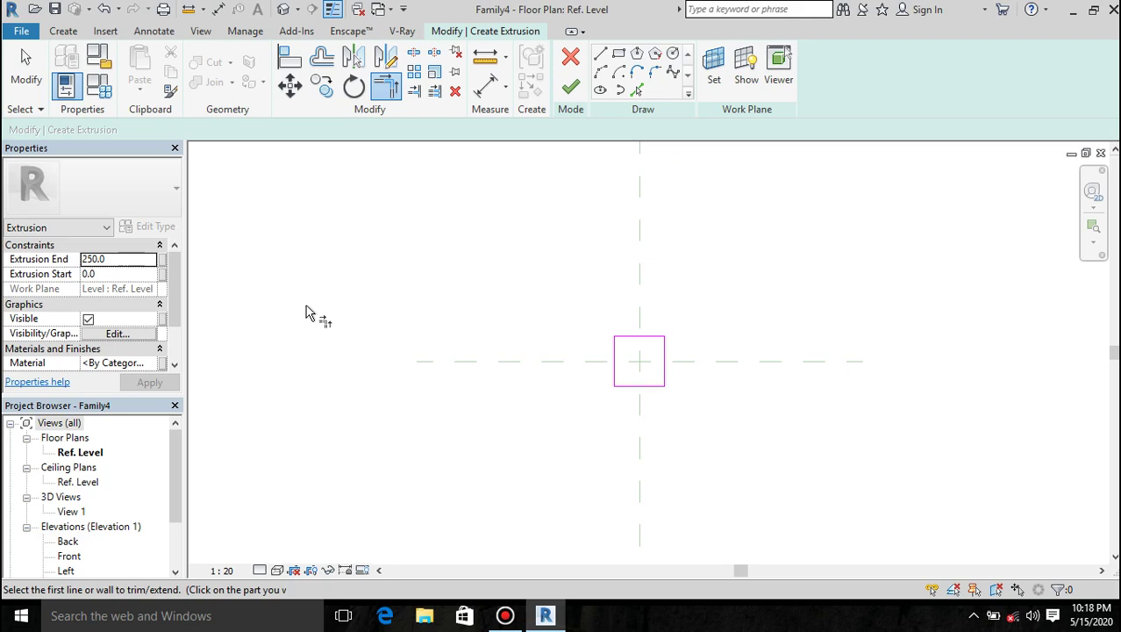
left_click(572, 91)
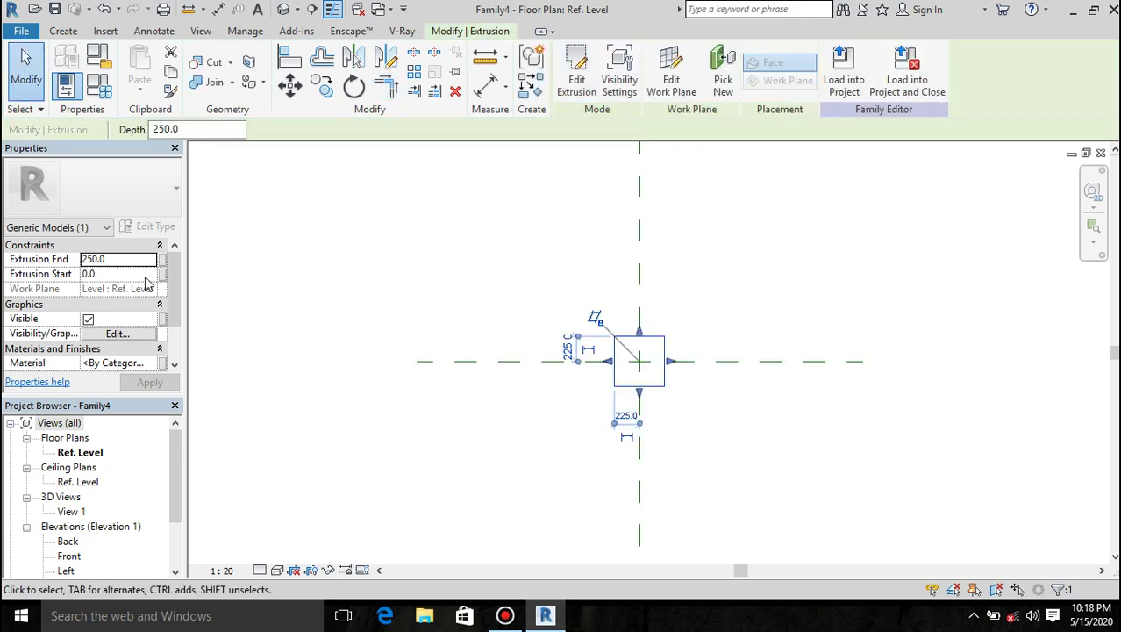
Step: Check the 250 extrusion end height and view the block in the Back elevation
left_click(123, 259)
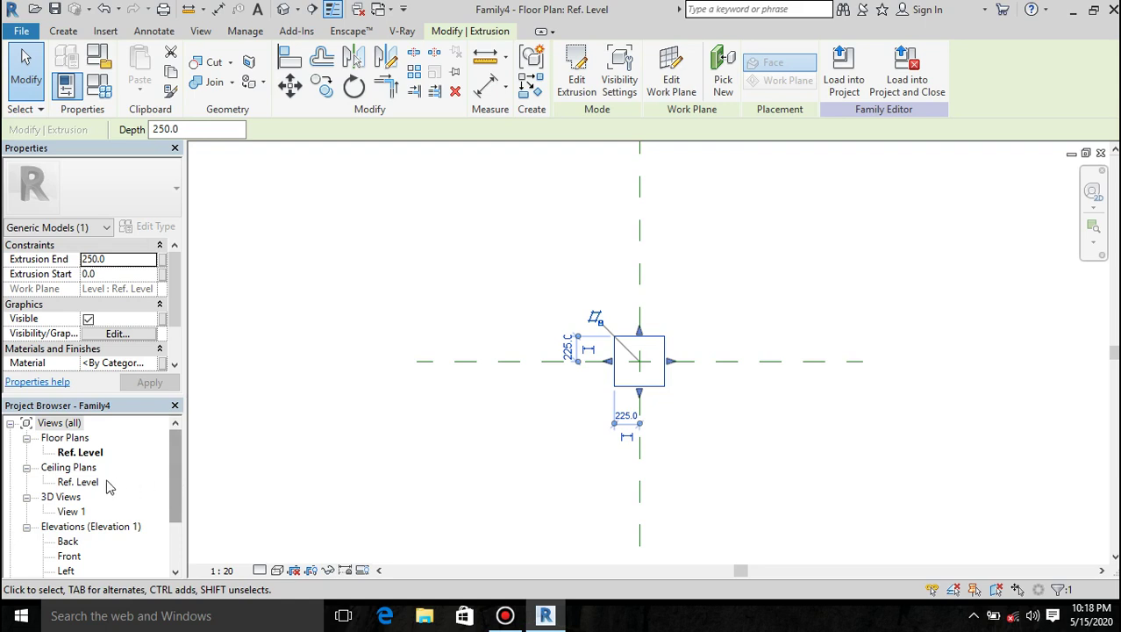
double_click(67, 541)
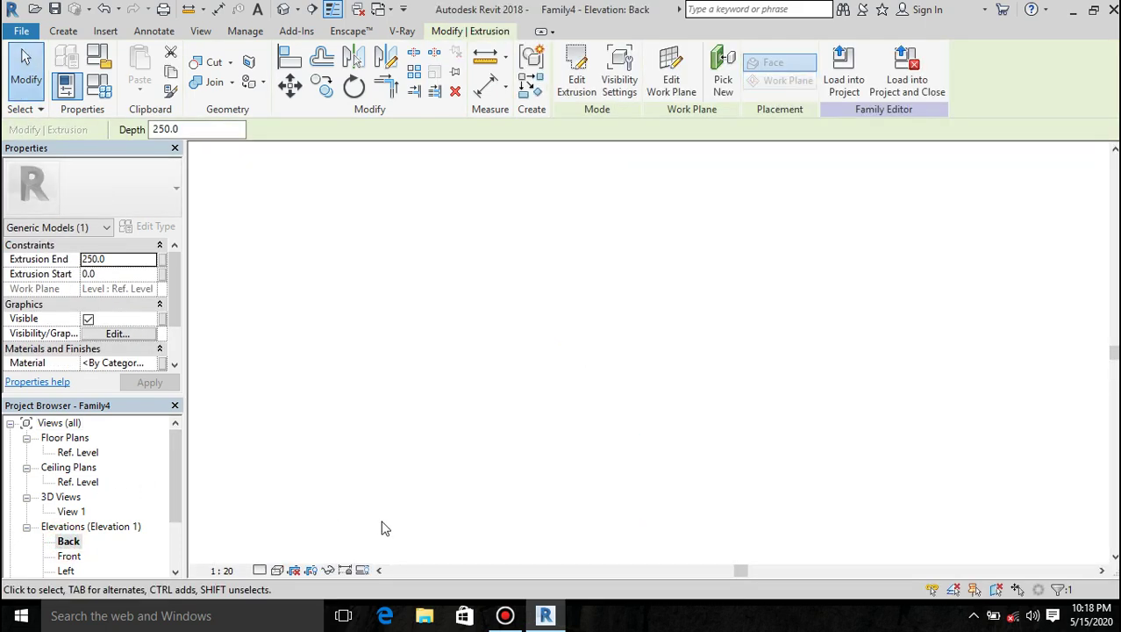
left_click(438, 402)
scroll(623, 429, "up", 4)
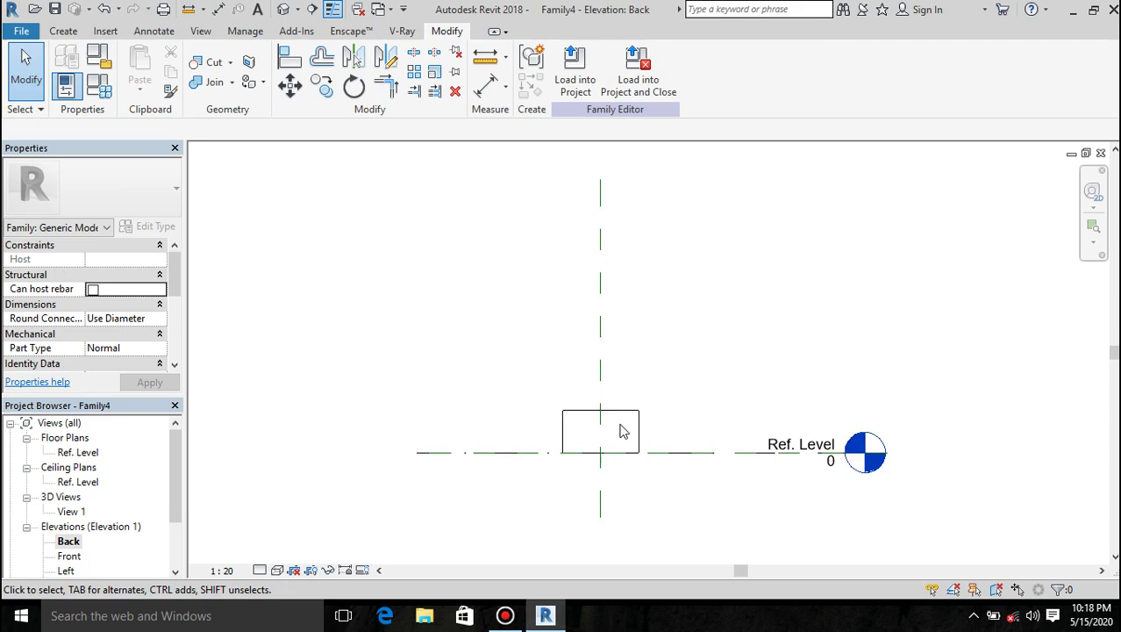
Step: Open the Ref. Level plan and start a void sweep
left_click(65, 31)
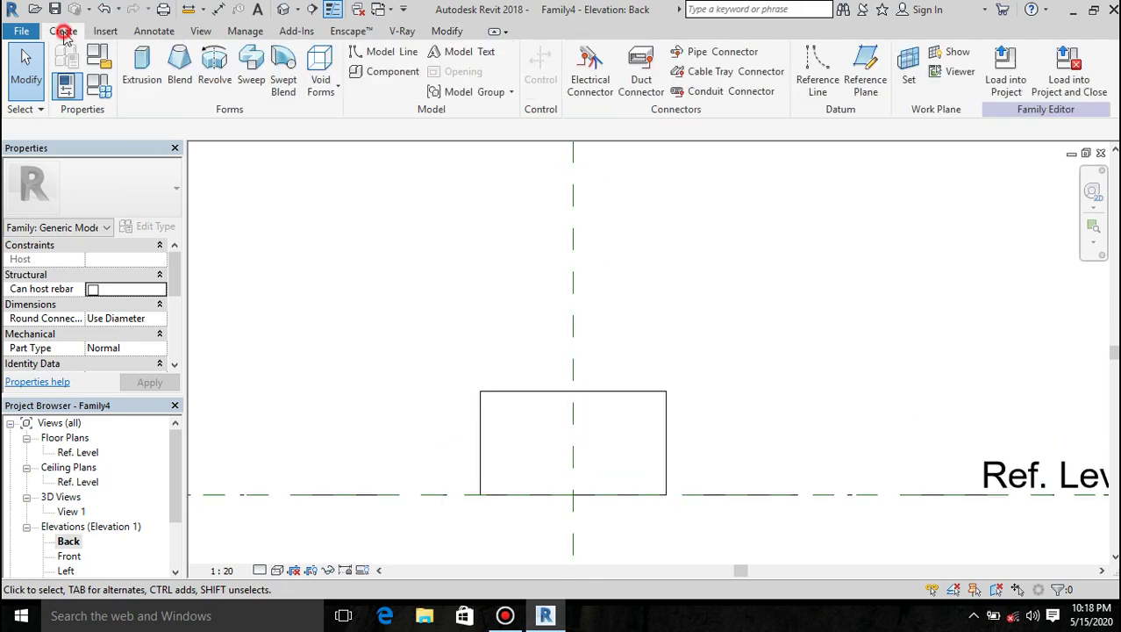
left_click(322, 87)
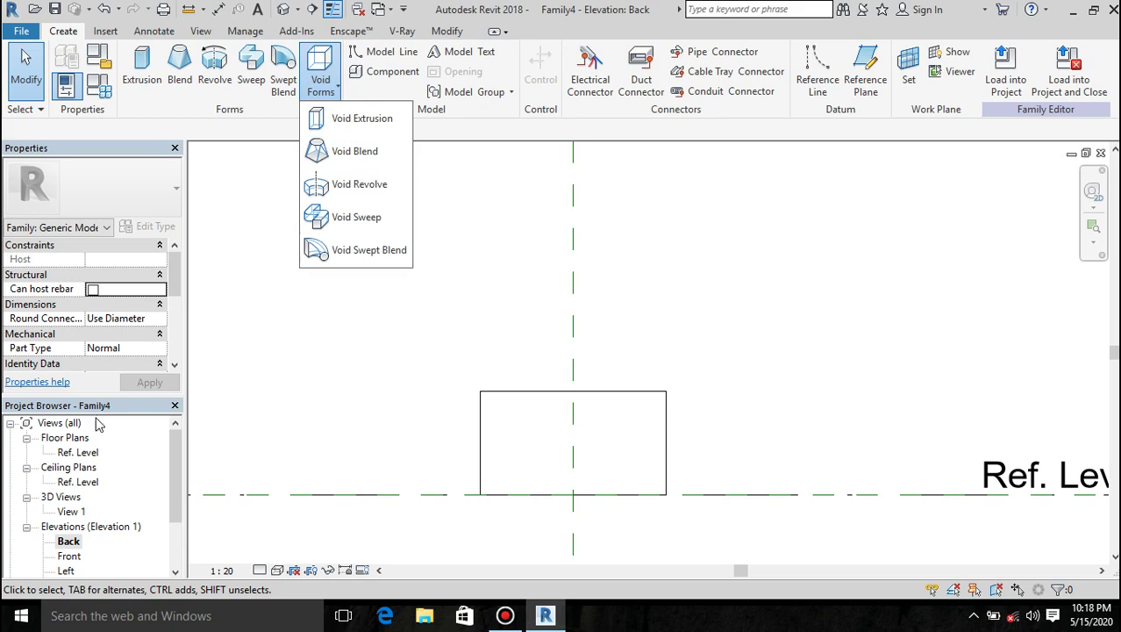
left_click(84, 454)
double_click(84, 454)
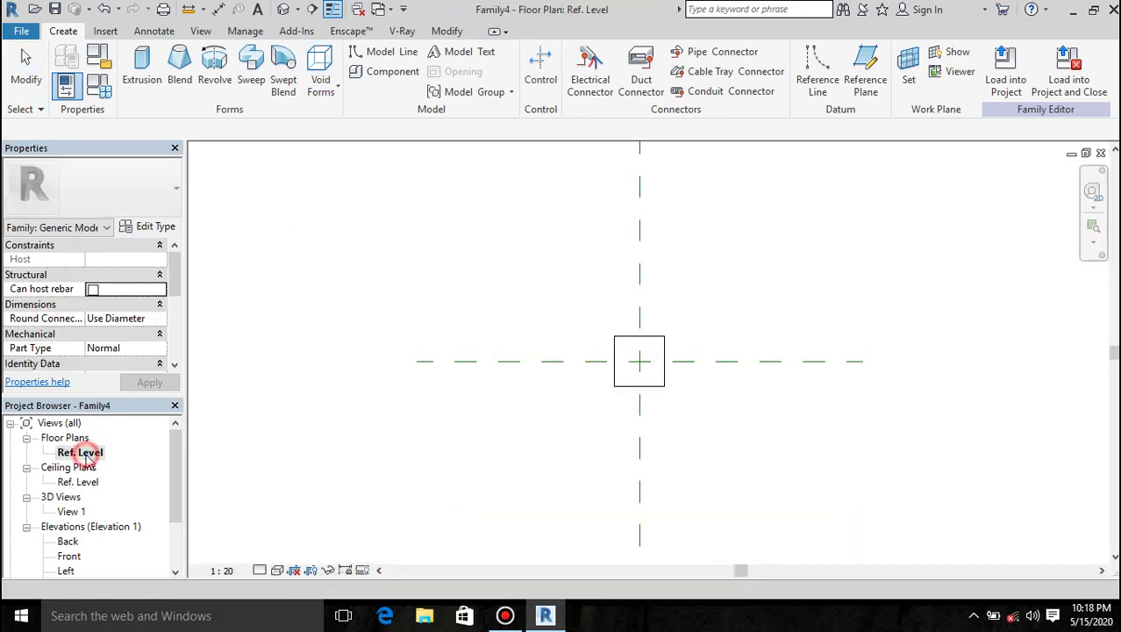
left_click(323, 87)
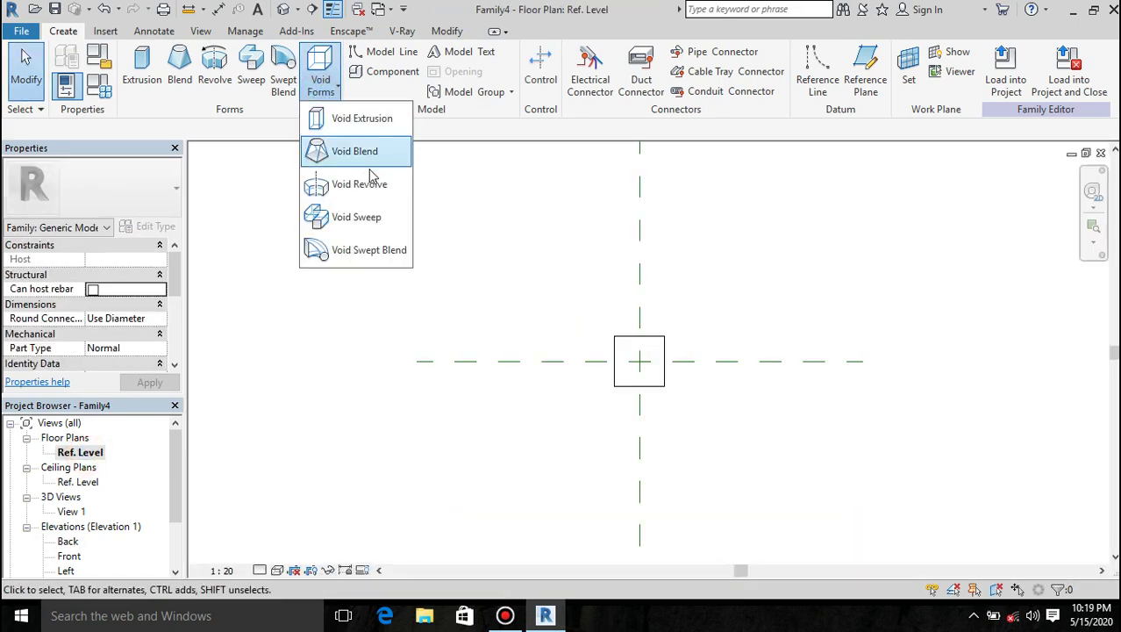
left_click(376, 230)
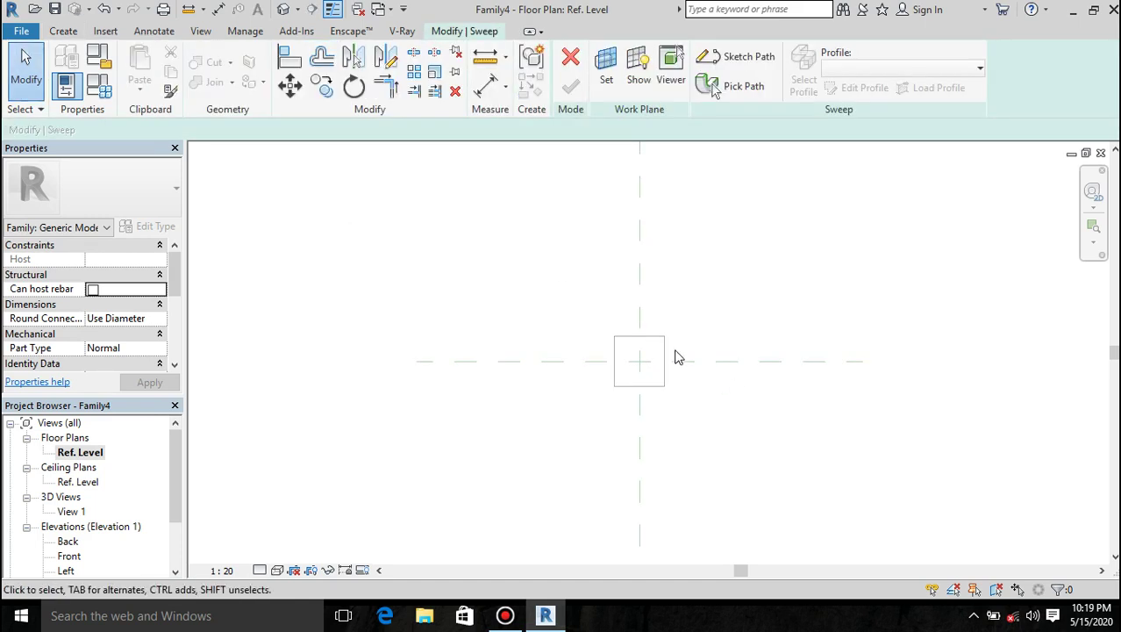
Step: Sketch the void sweep path as a rectangle tracing the block's 450 by 450 outline
scroll(676, 355, "up", 3)
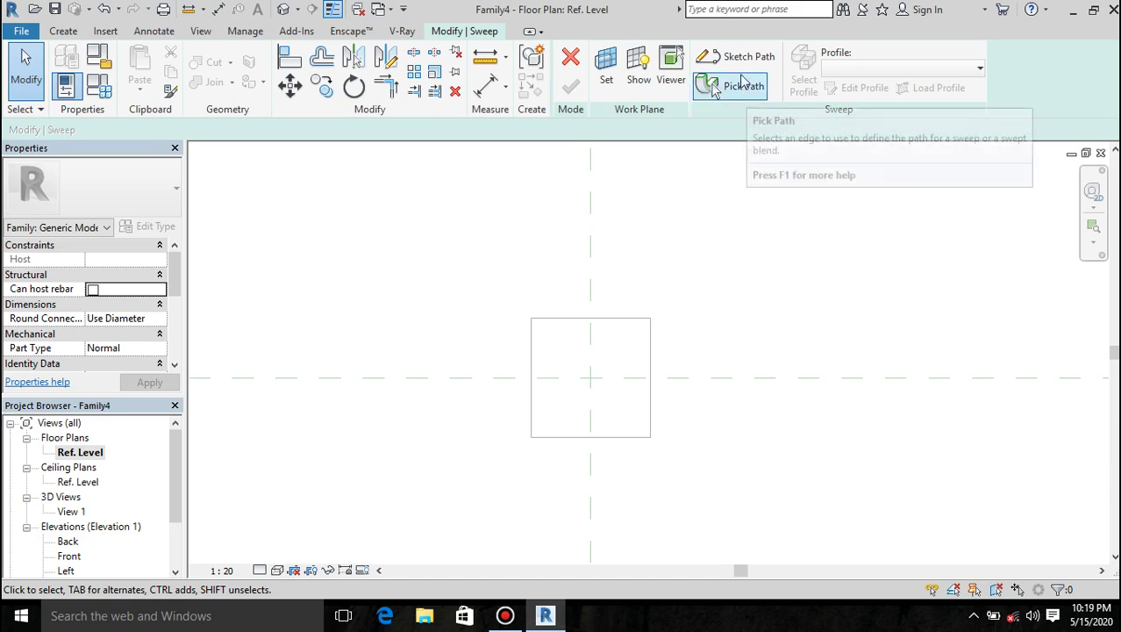
left_click(737, 56)
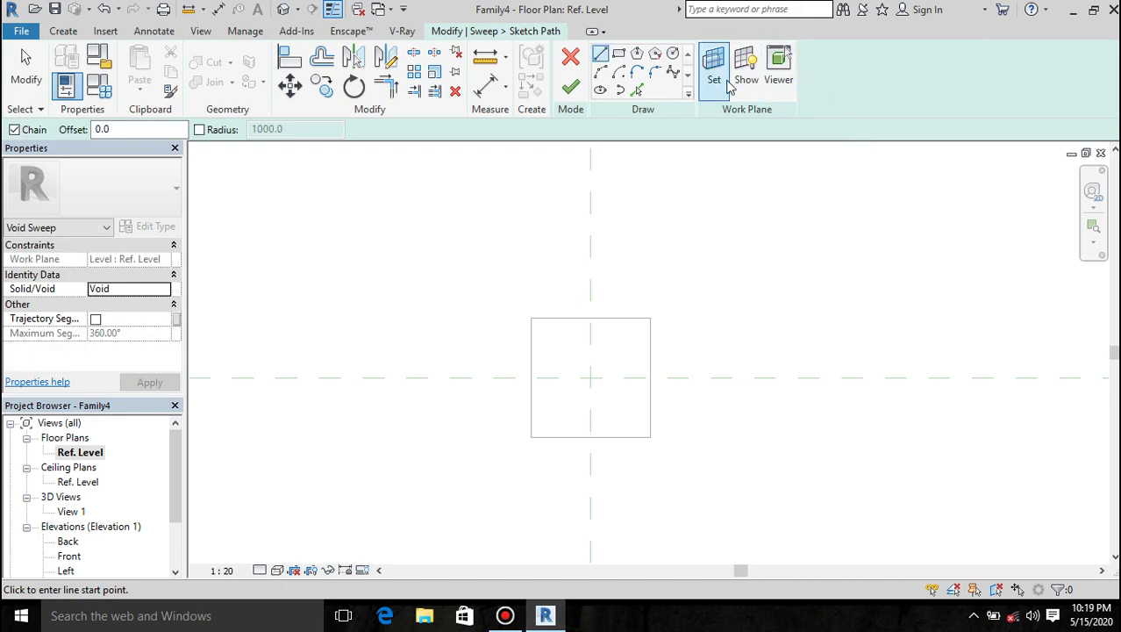
left_click(619, 55)
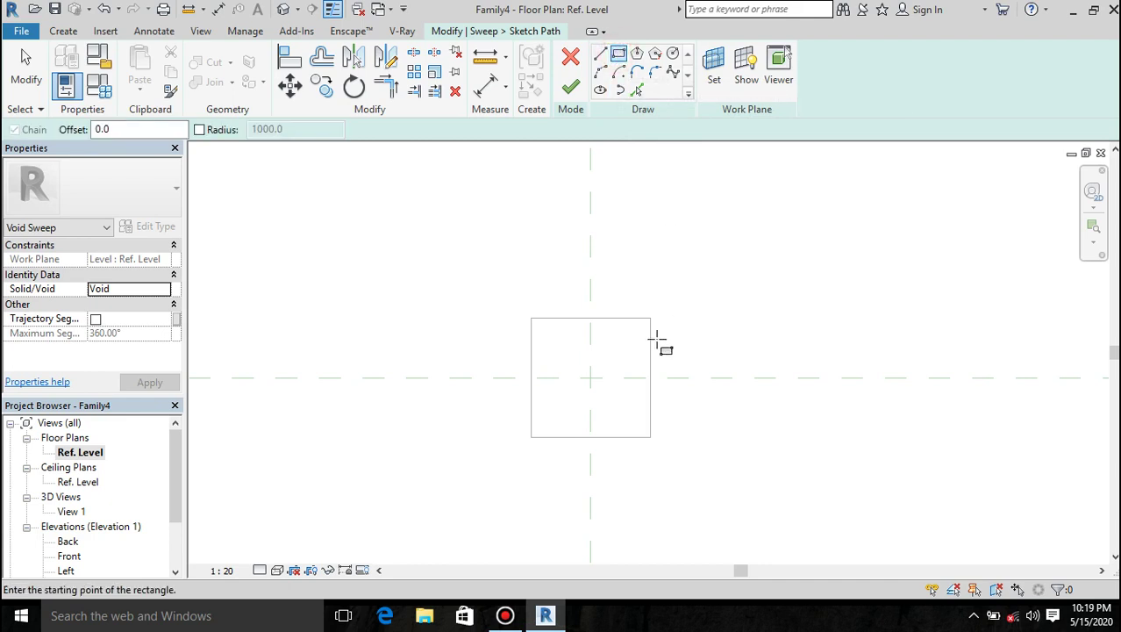
left_click(650, 318)
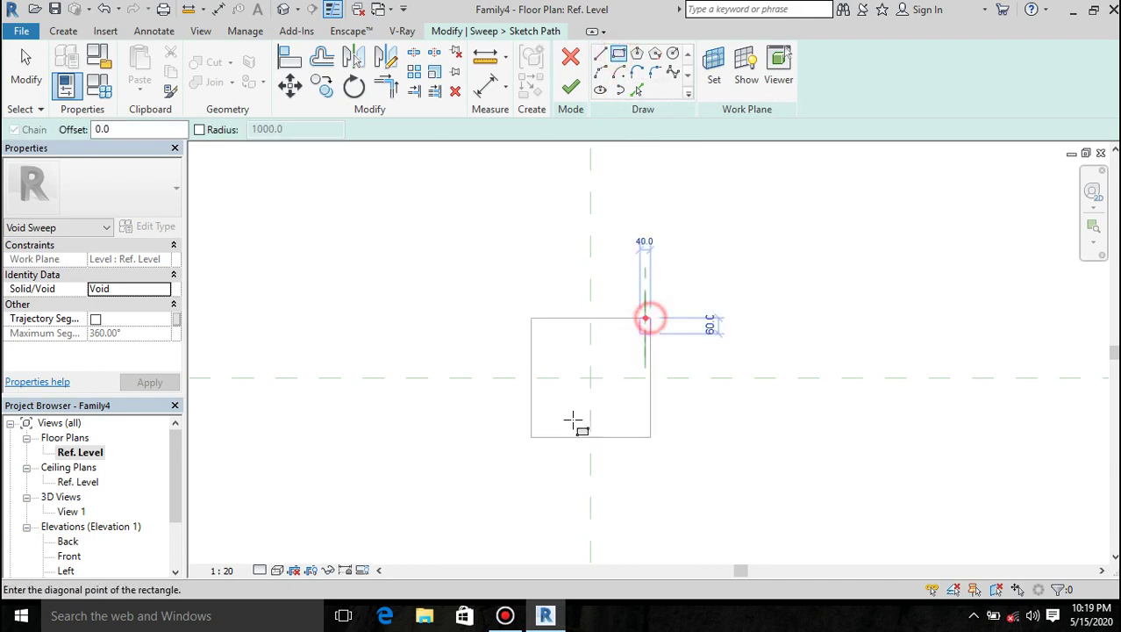
left_click(531, 436)
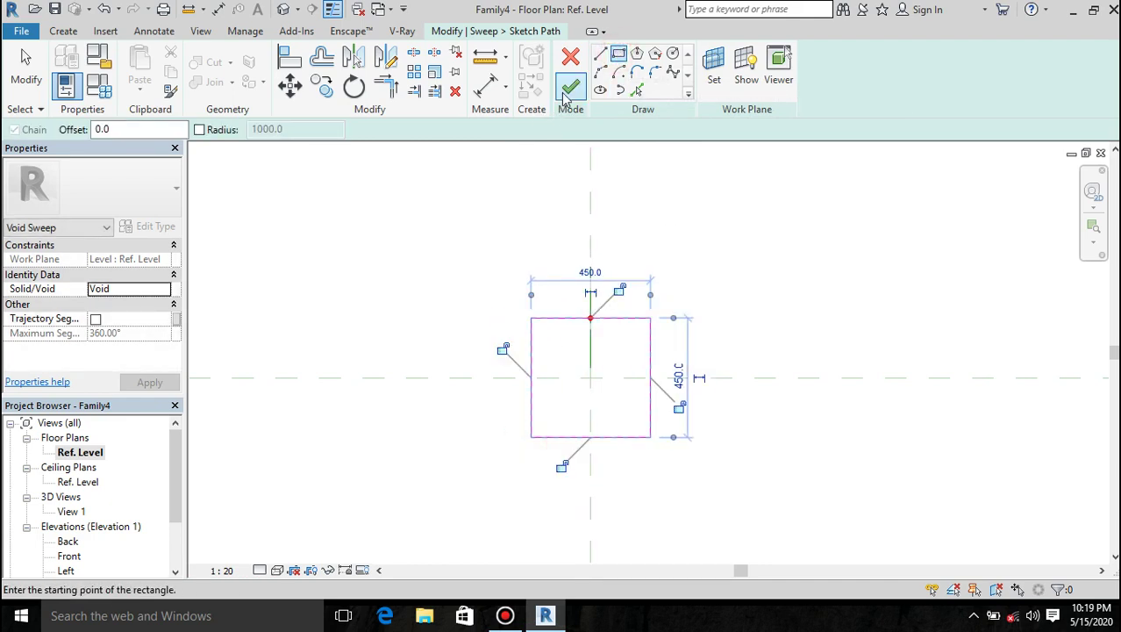
left_click(566, 91)
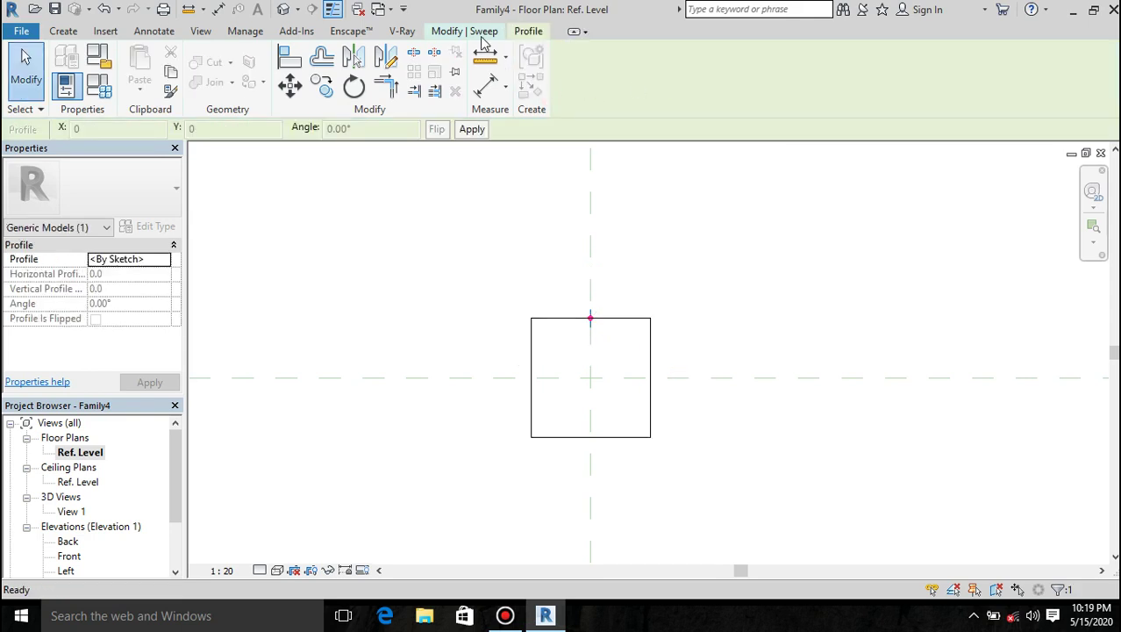
Step: Set the void sweep profile to be sketched in the Right elevation
left_click(856, 88)
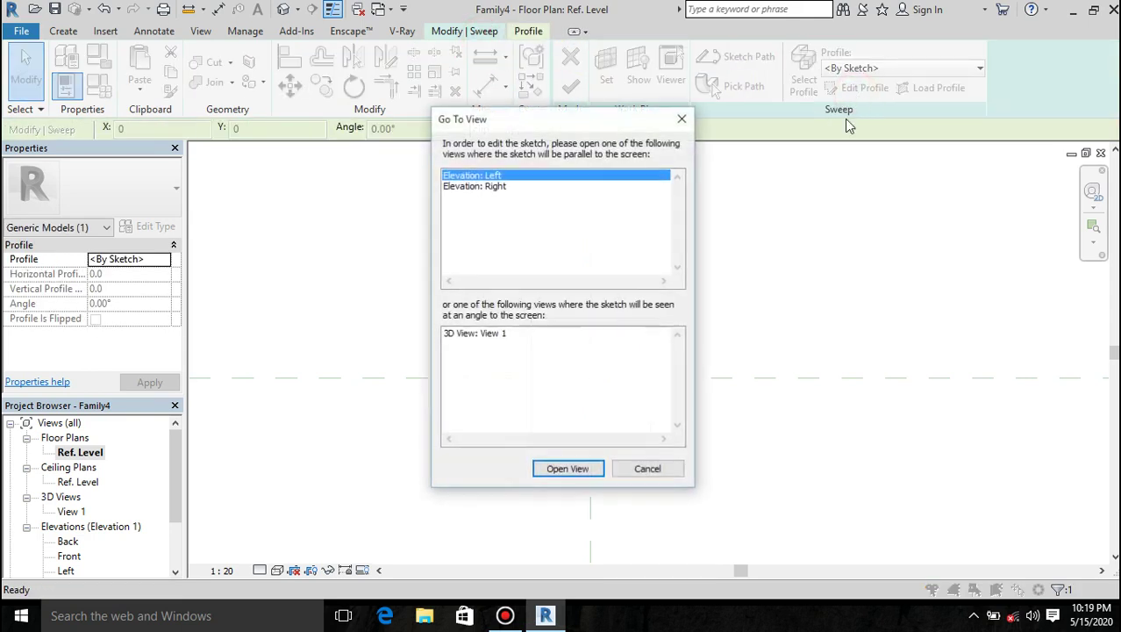
left_click(493, 187)
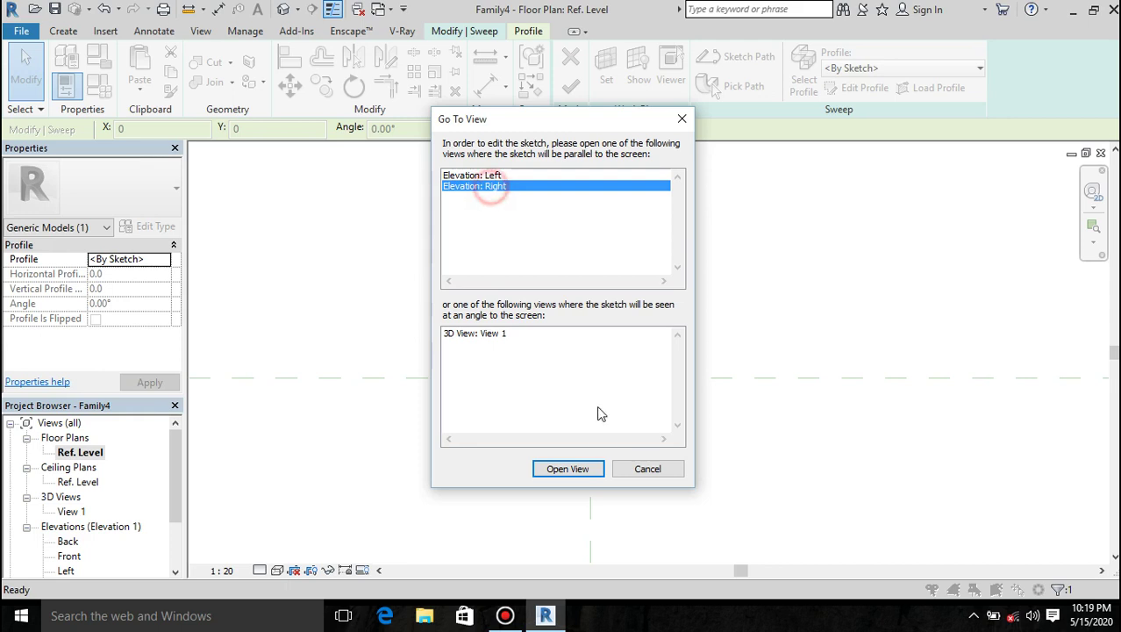
left_click(570, 468)
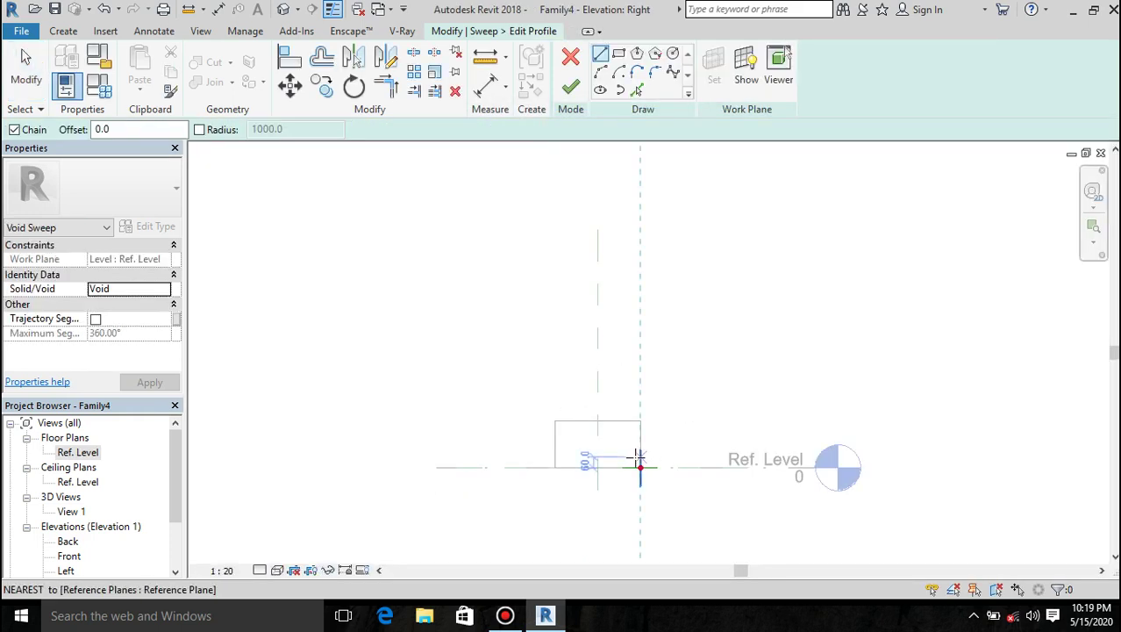
Step: Draw the profile's 40-long vertical edge, corner chamfer, short step and long diagonal slope down to the level
scroll(648, 458, "up", 4)
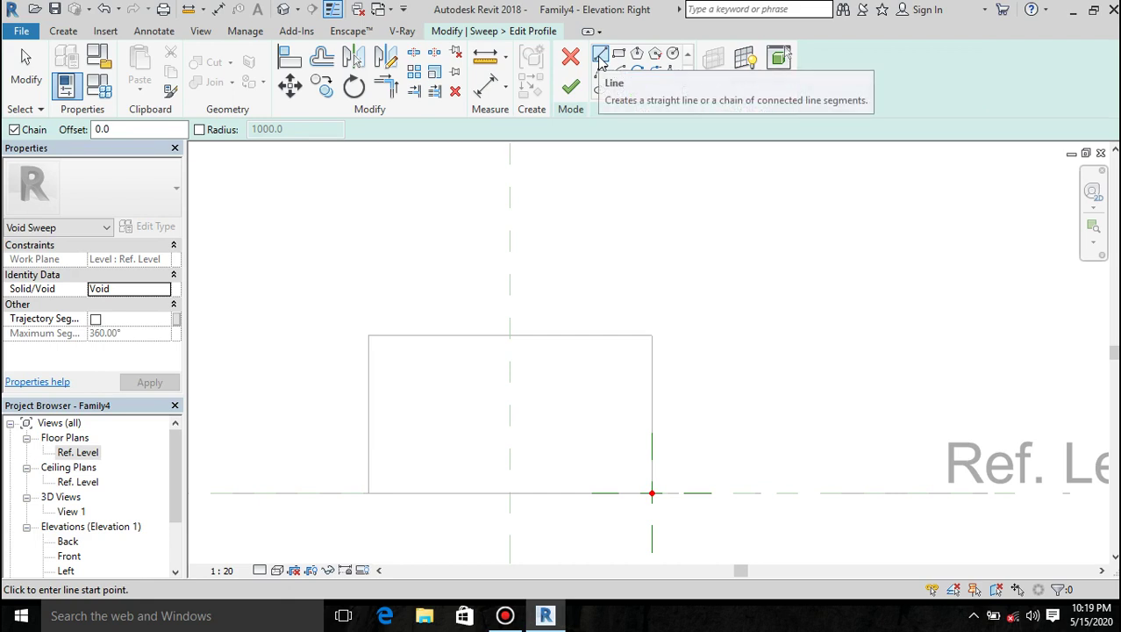
left_click(652, 334)
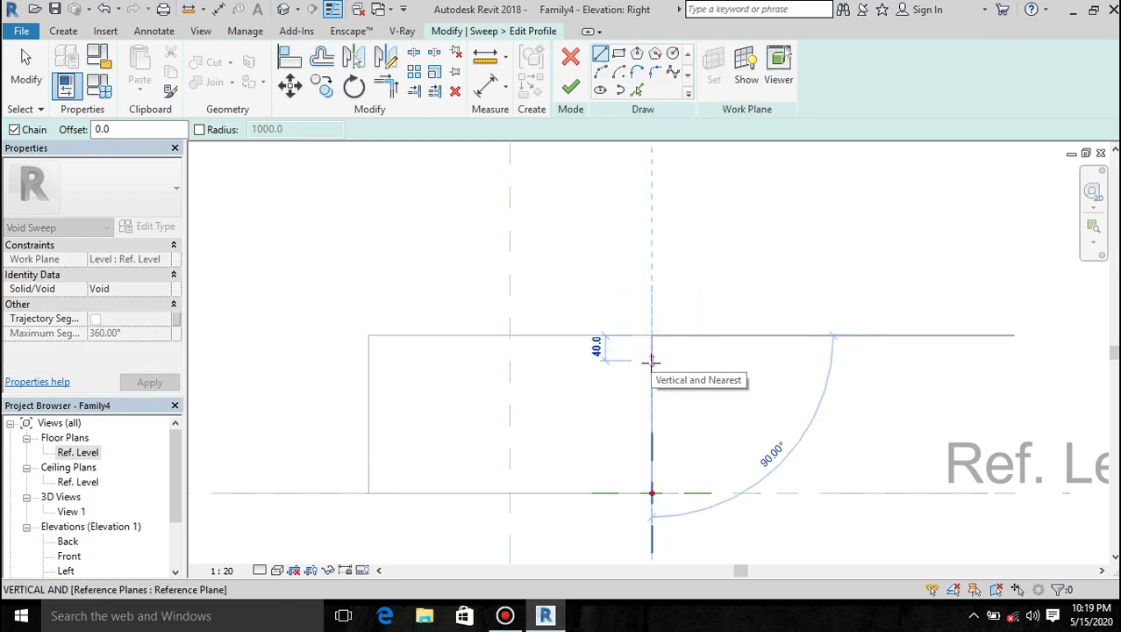
left_click(652, 361)
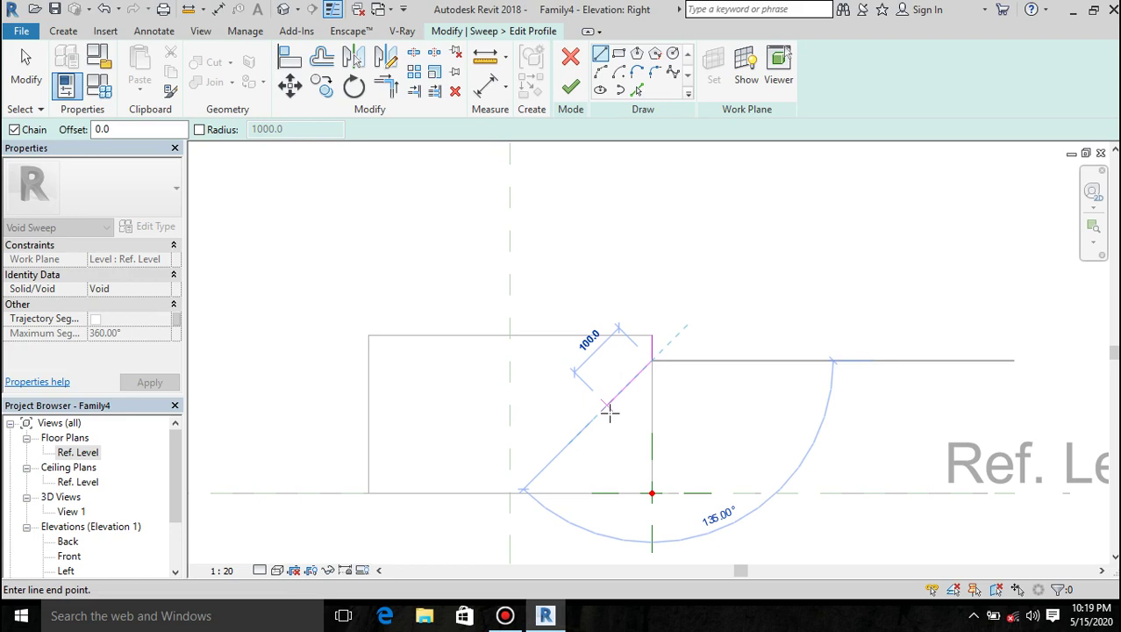
left_click(644, 370)
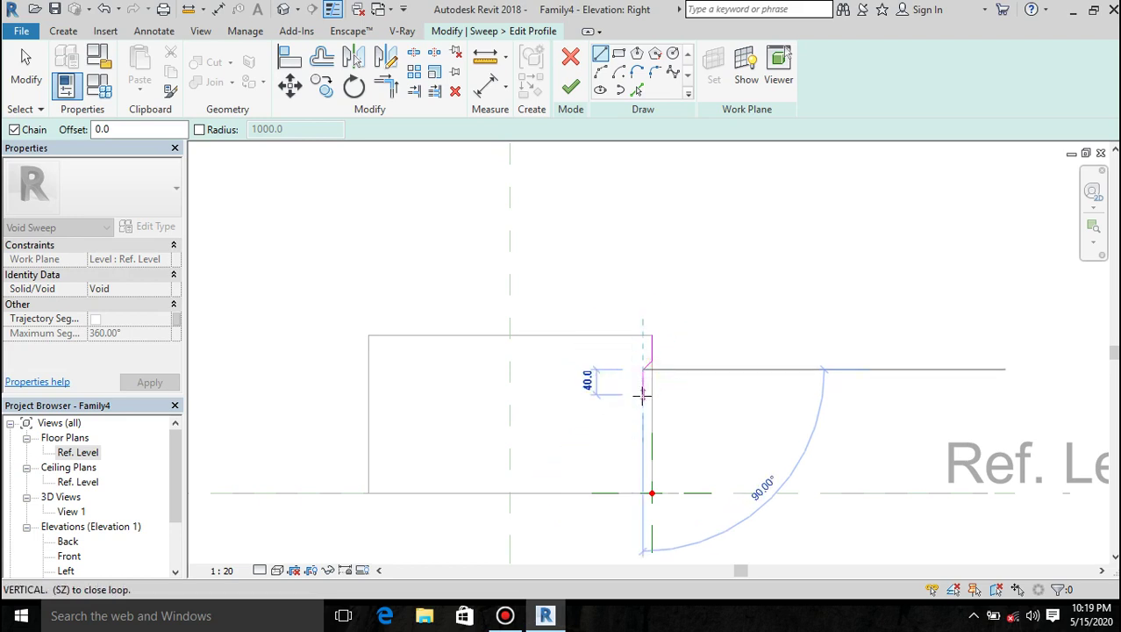
left_click(641, 380)
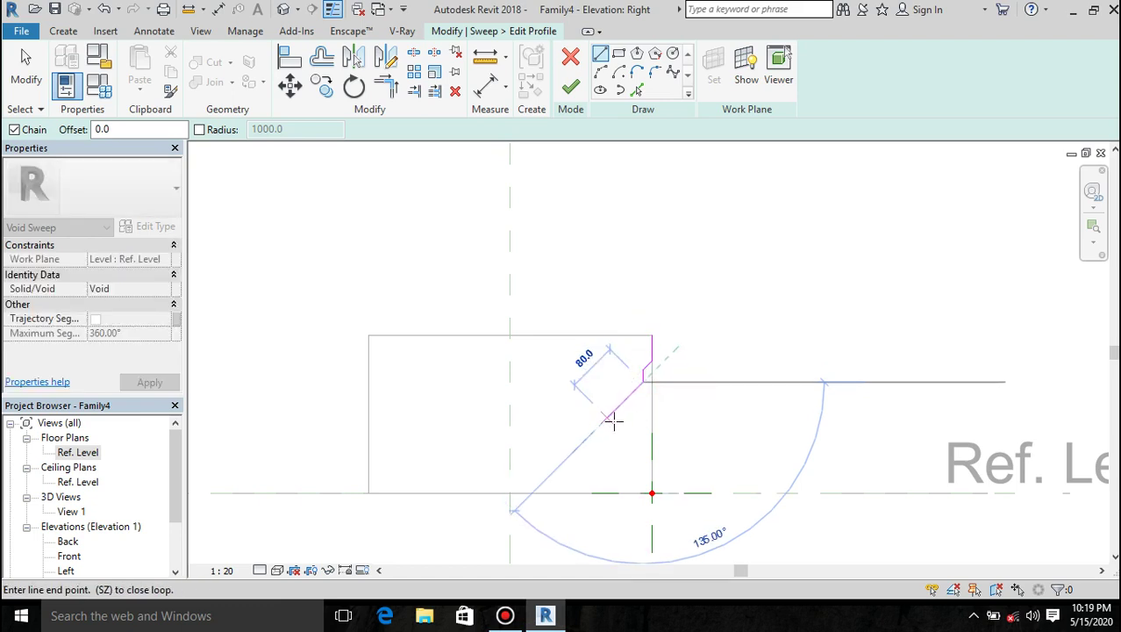
left_click(611, 420)
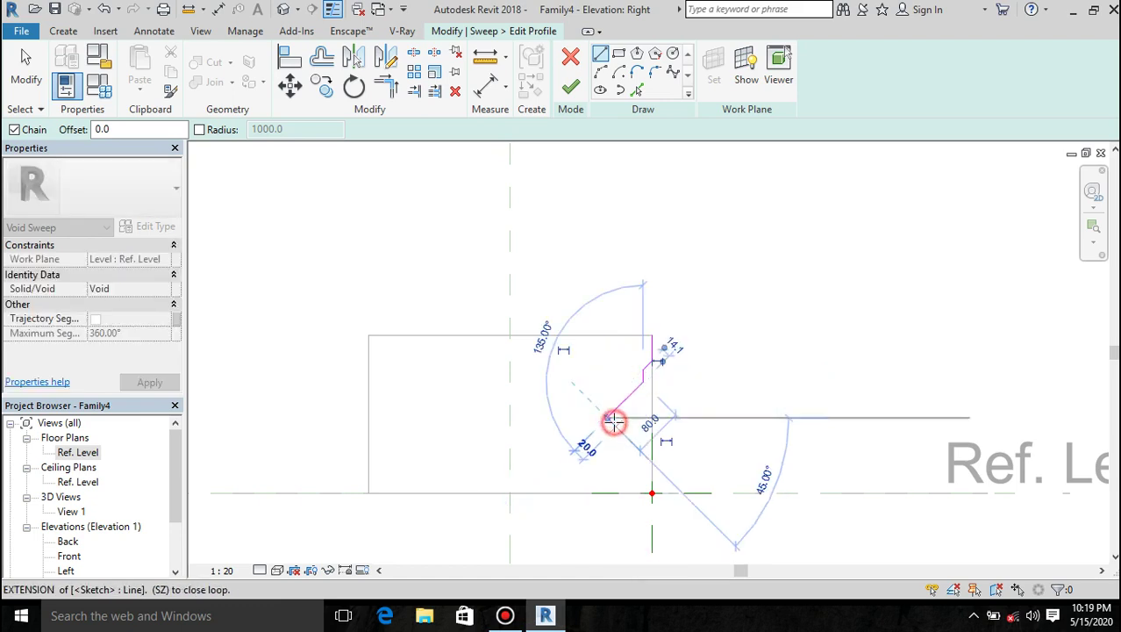
left_click(610, 494)
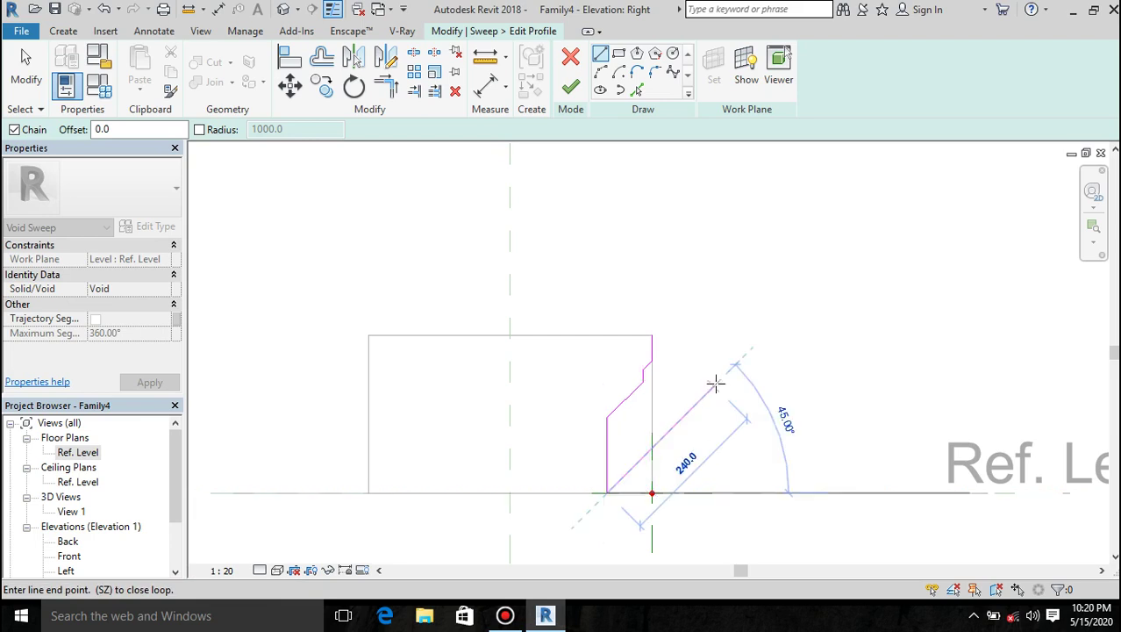
key("Escape")
key("Escape")
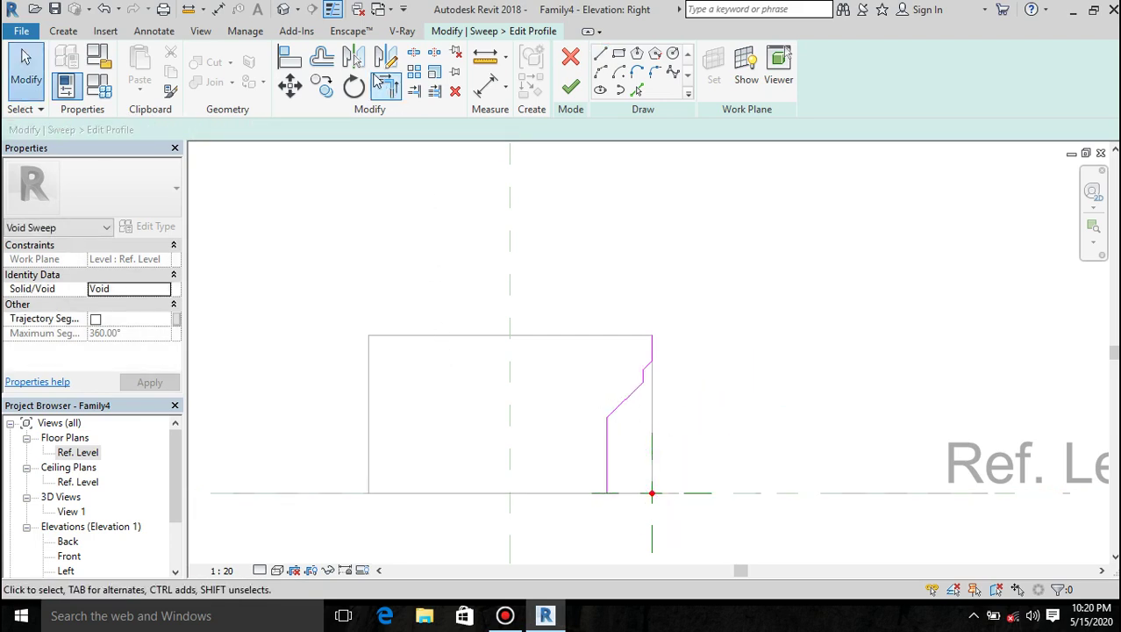
left_click(485, 58)
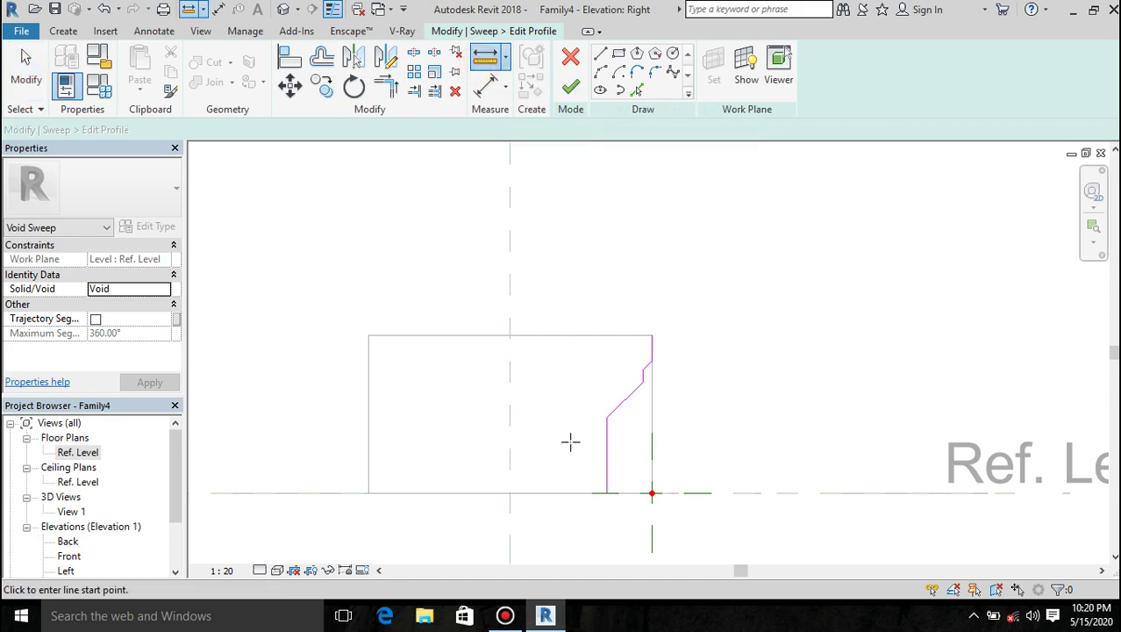
left_click(607, 493)
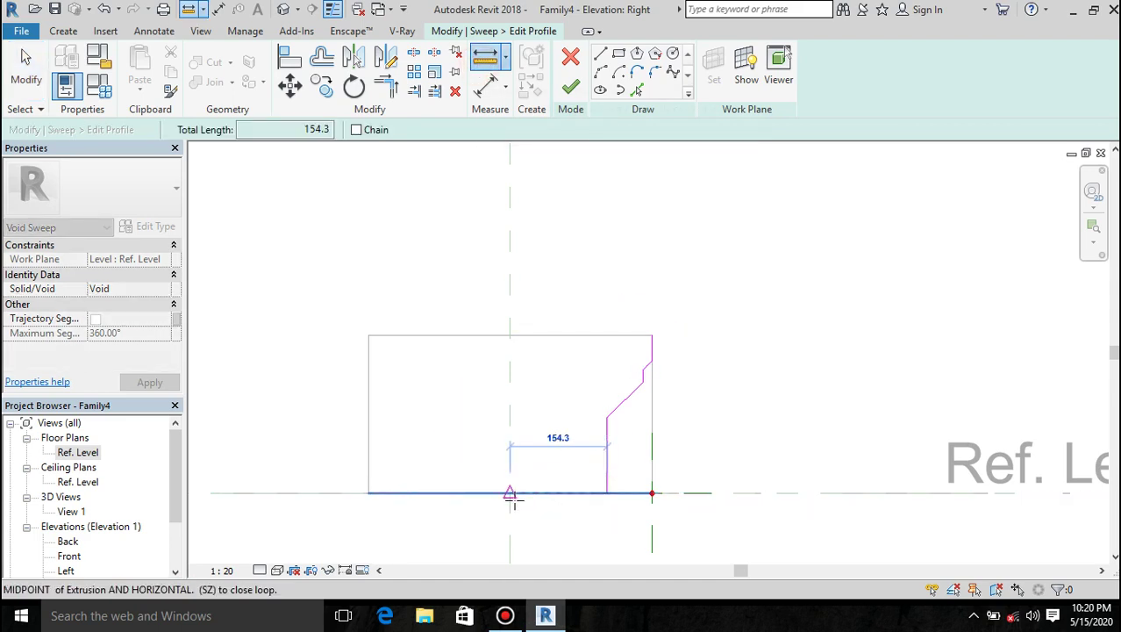
key("Escape")
key("Escape")
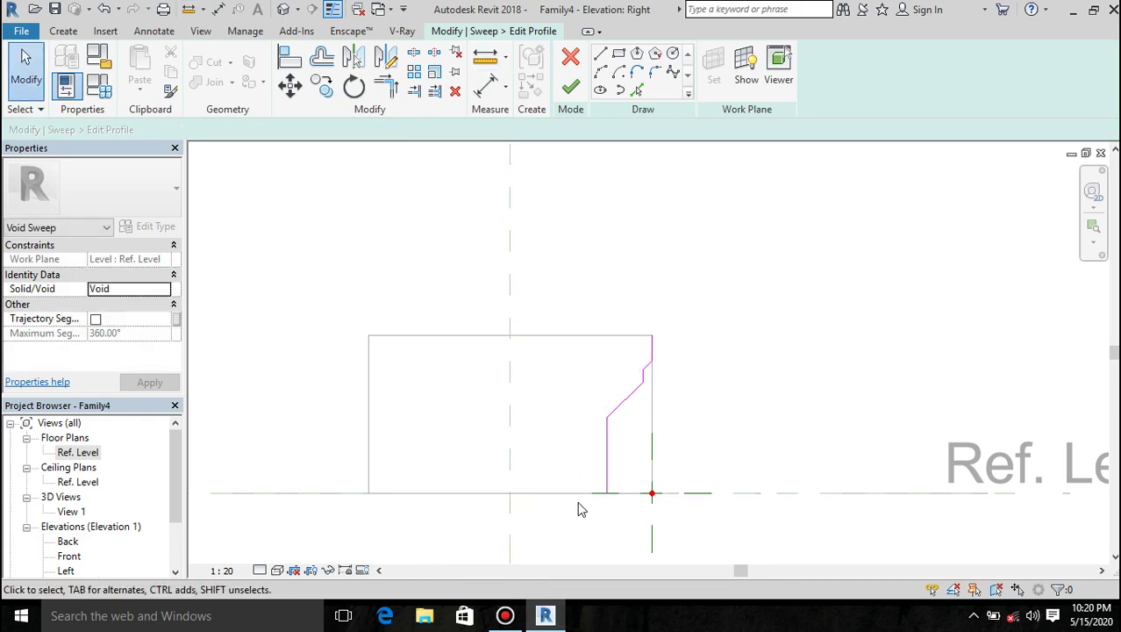
Step: Close the profile along the reference level, delete the redundant vertical line and finish the profile
left_click(601, 57)
left_click(607, 418)
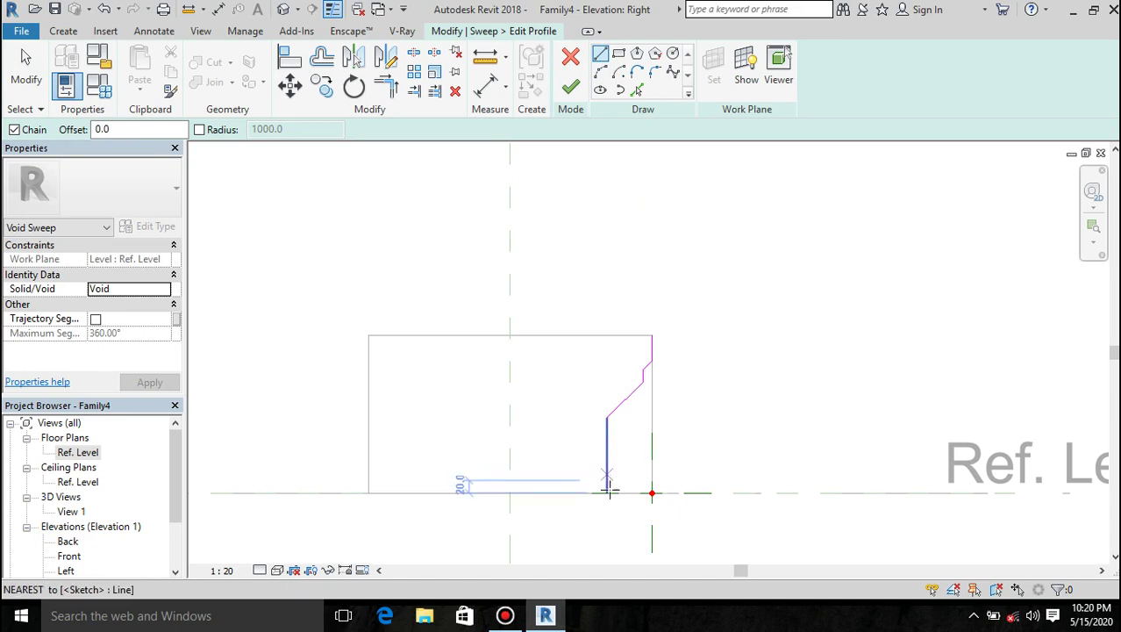
left_click(608, 494)
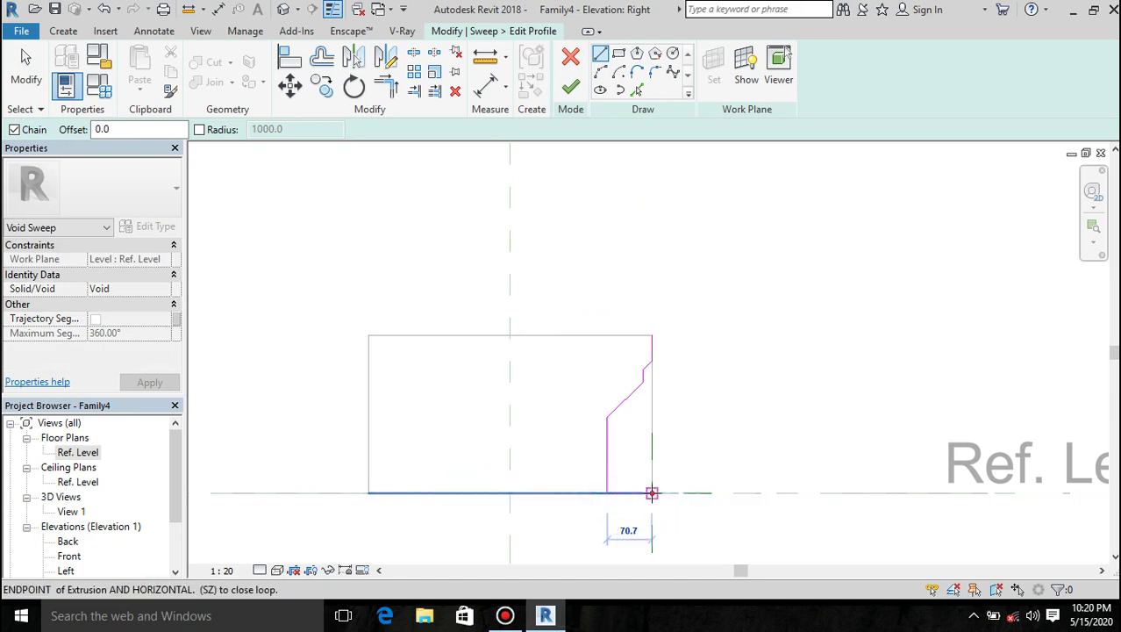
left_click(652, 493)
scroll(652, 347, "up", 5)
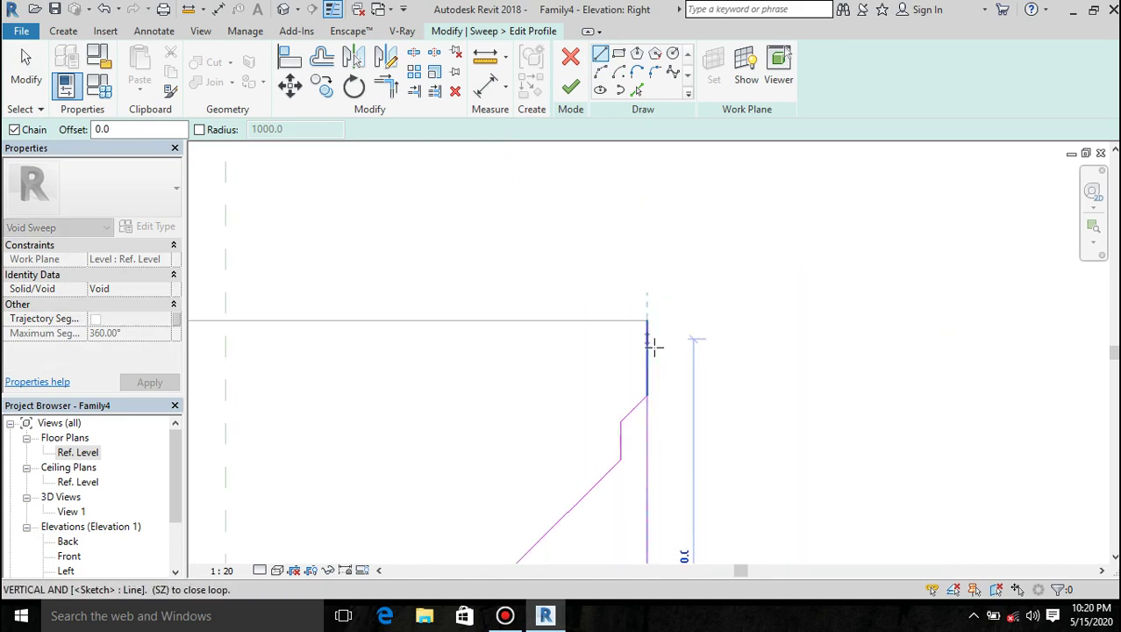
left_click(647, 394)
key("Escape")
key("Escape")
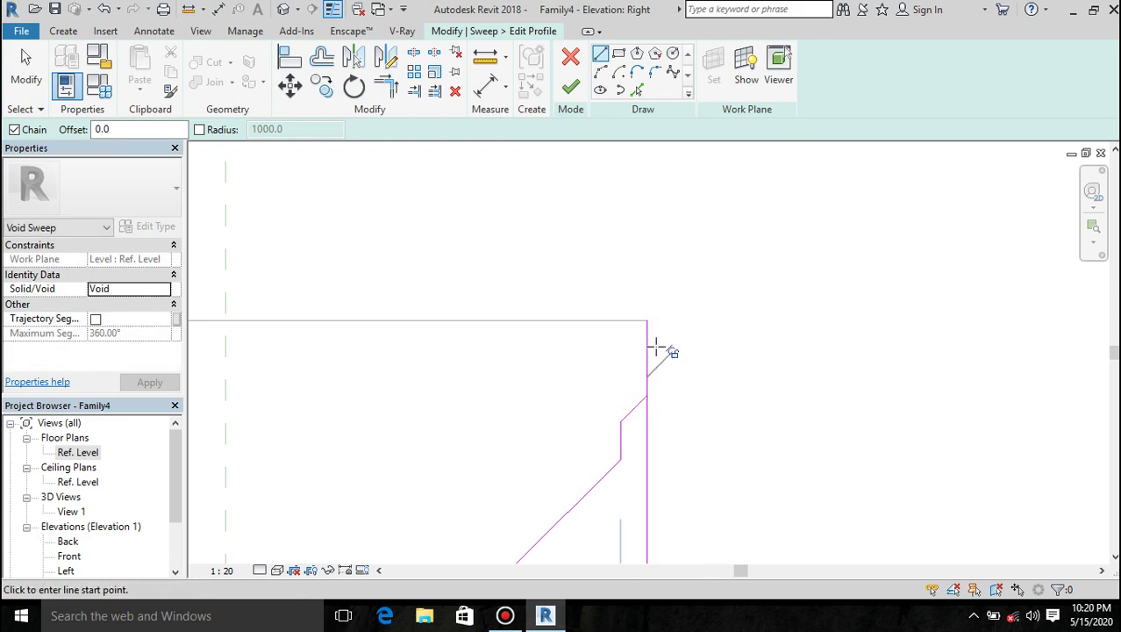
left_click(651, 355)
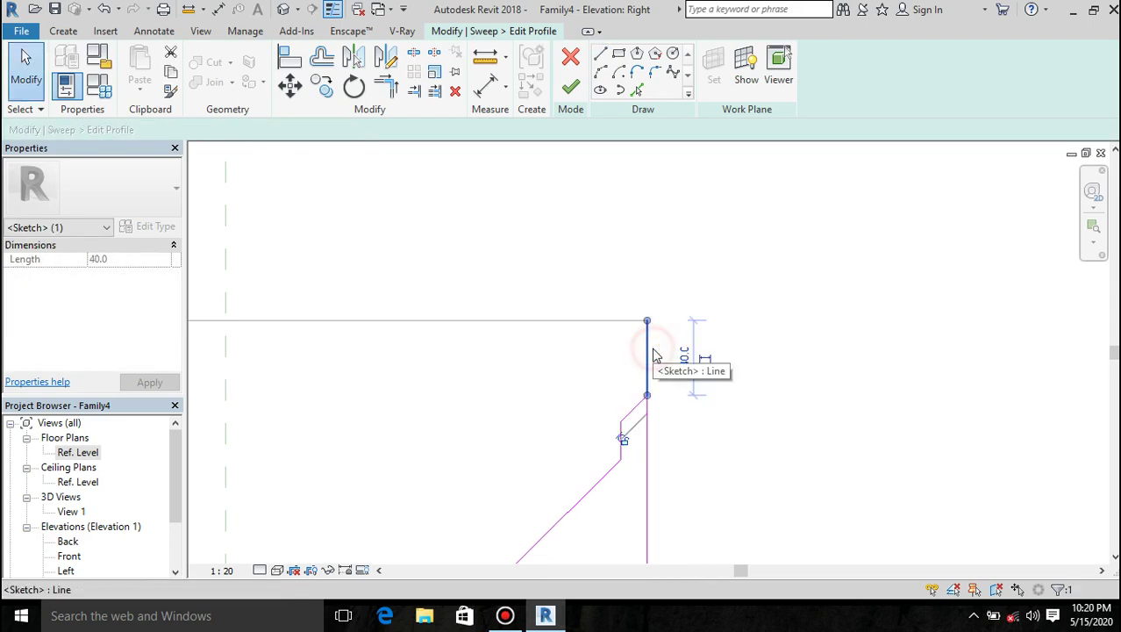
key("Delete")
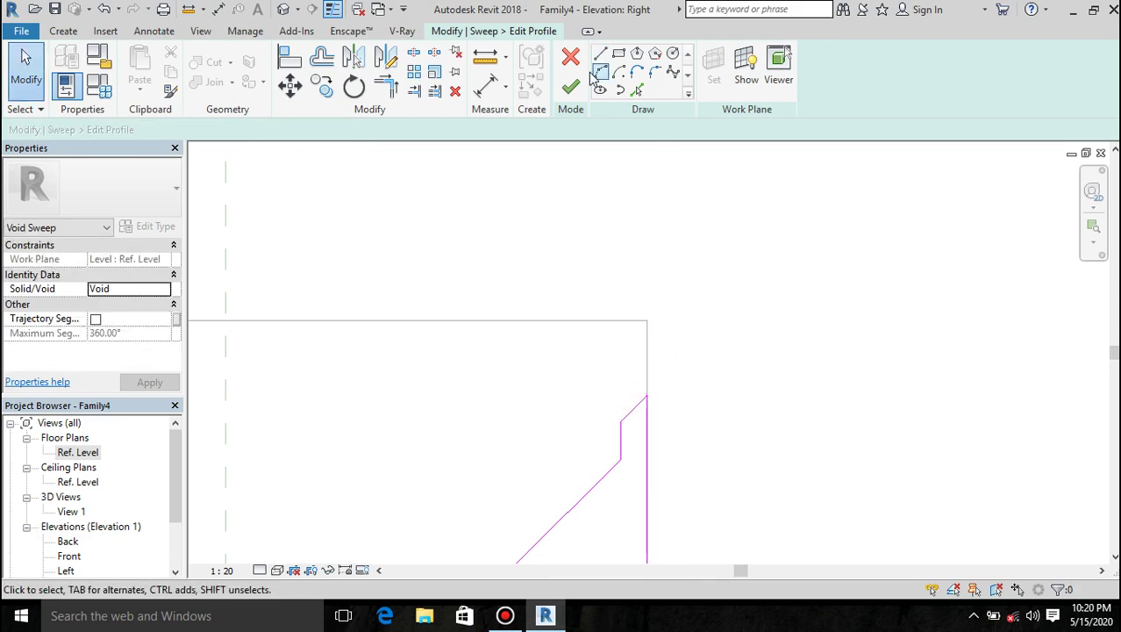
left_click(571, 86)
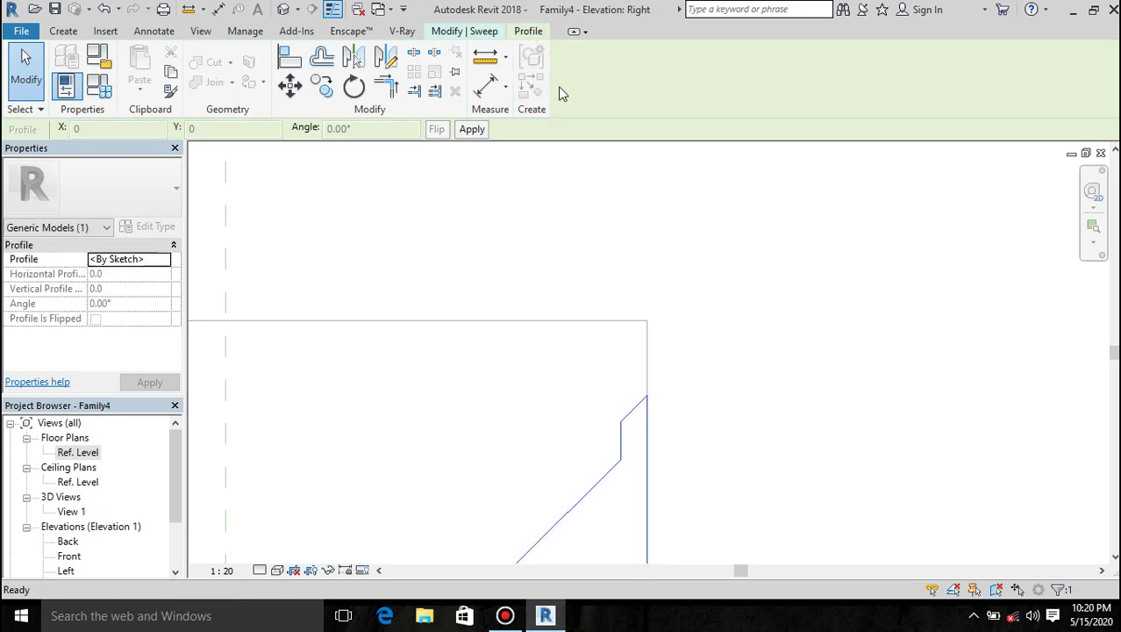
Step: Finish the void sweep so a stepped, chamfered moulding is cut around the block's top
left_click(570, 80)
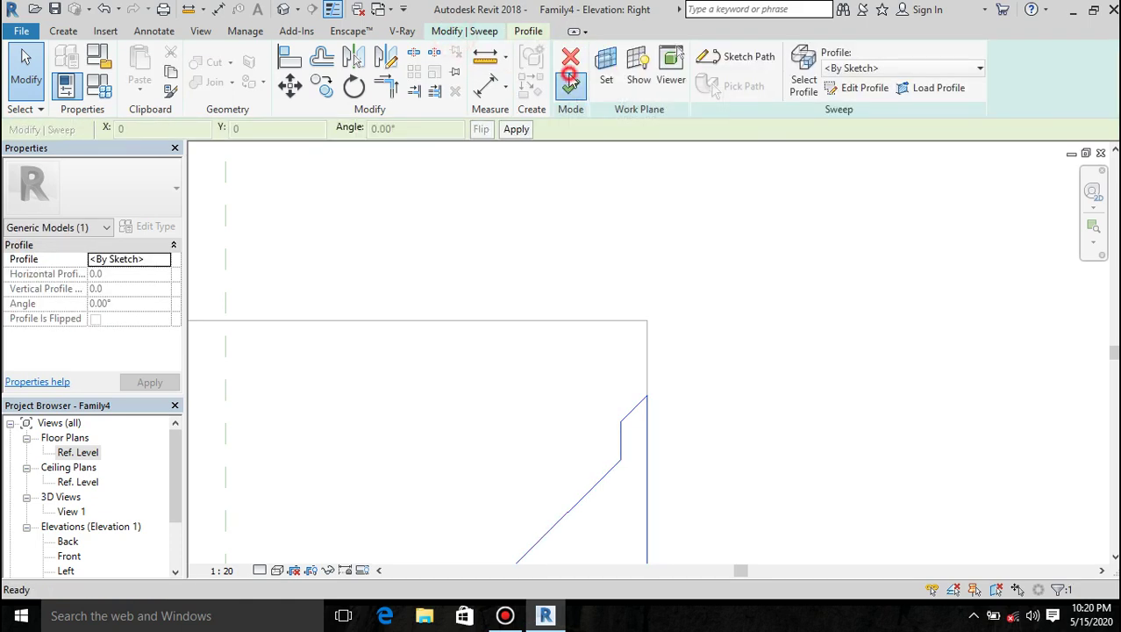
scroll(781, 308, "down", 5)
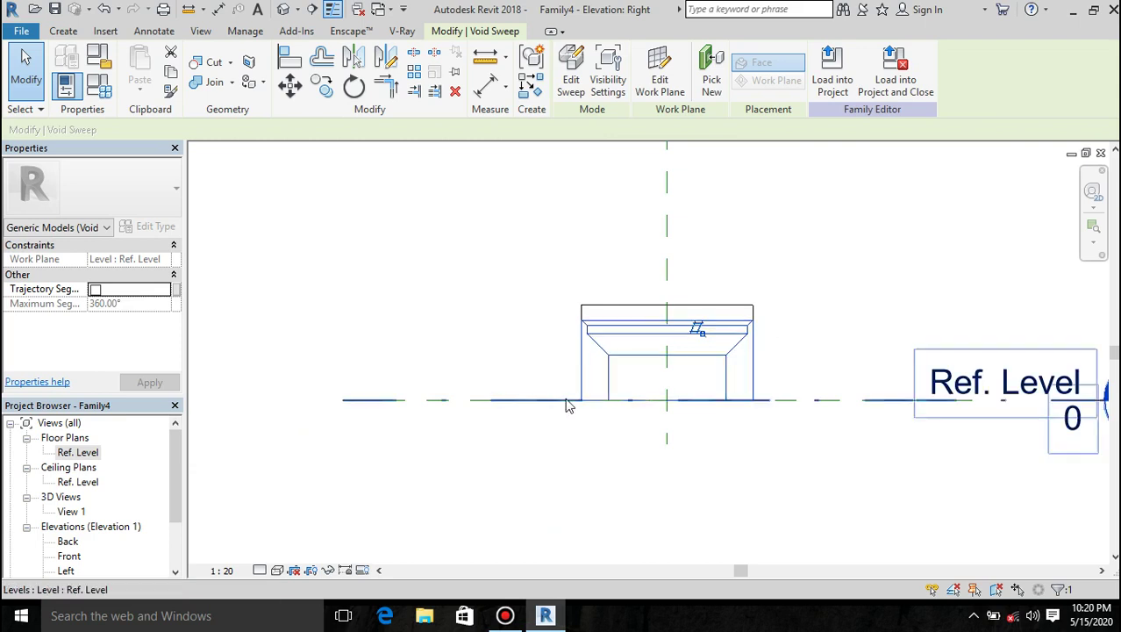
left_click(536, 359)
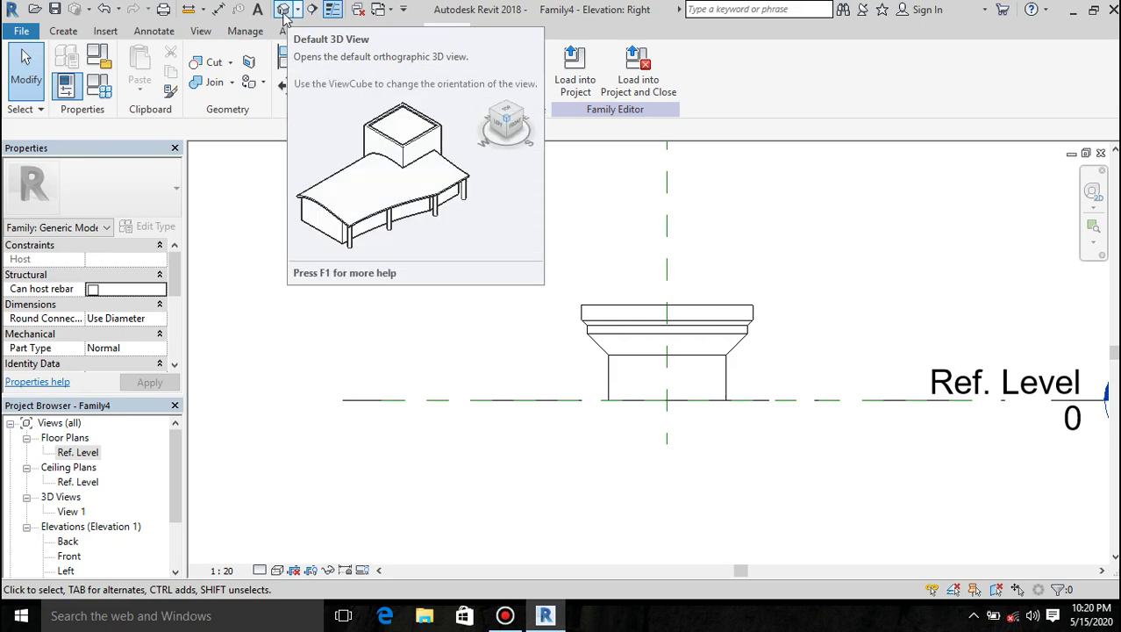
Step: Load Family4 into Family1 and place one plinth at the plan's reference-plane intersection
left_click(587, 84)
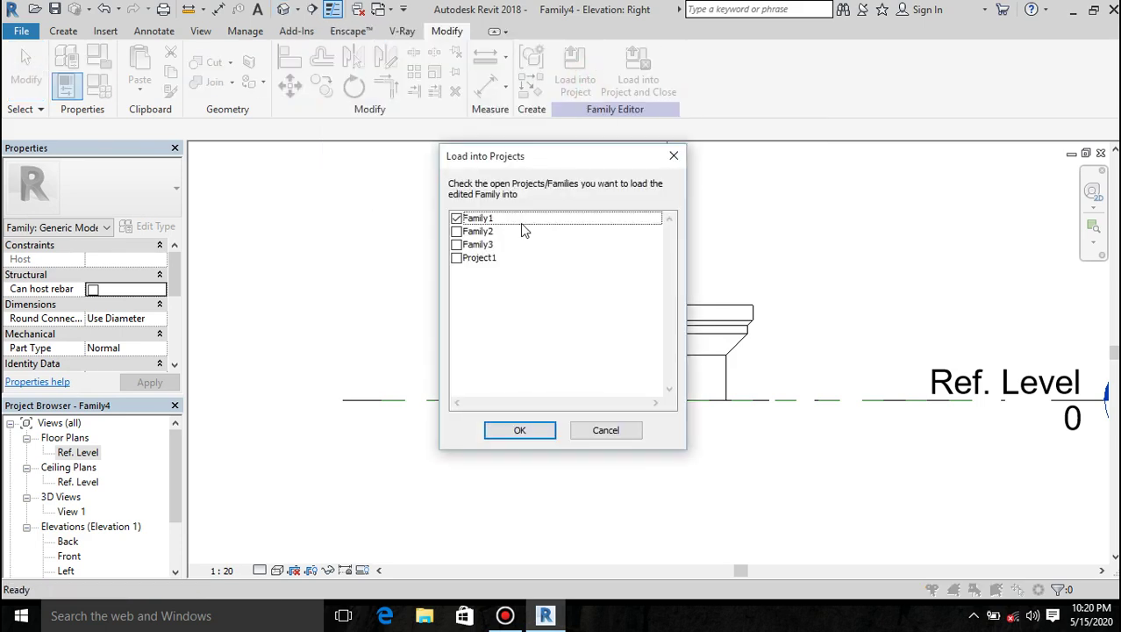
left_click(520, 429)
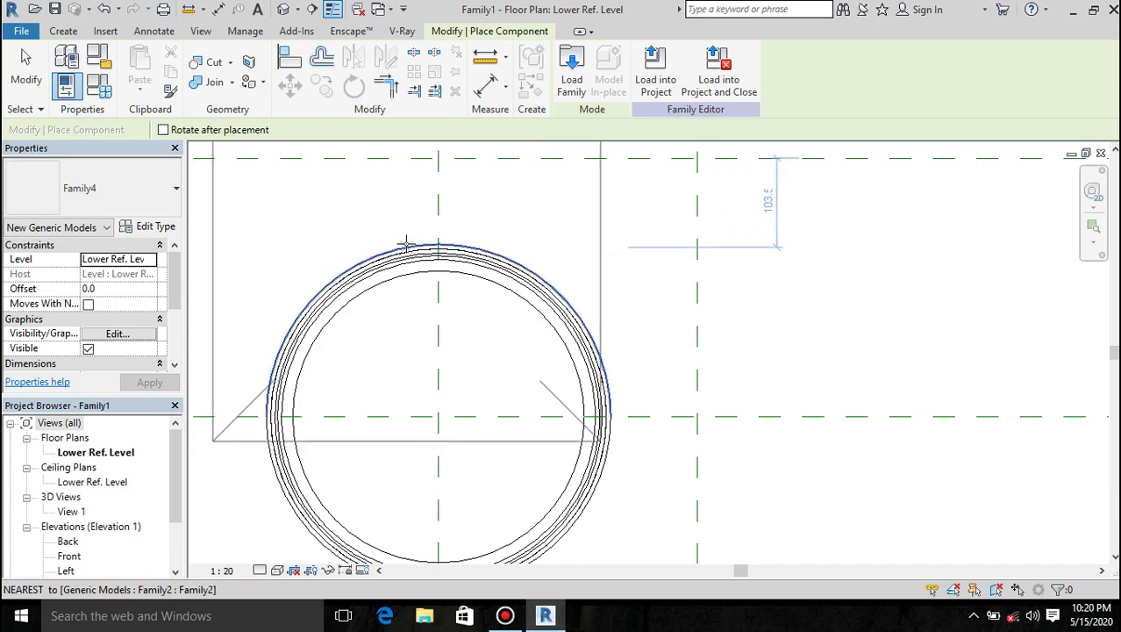
scroll(473, 377, "down", 3)
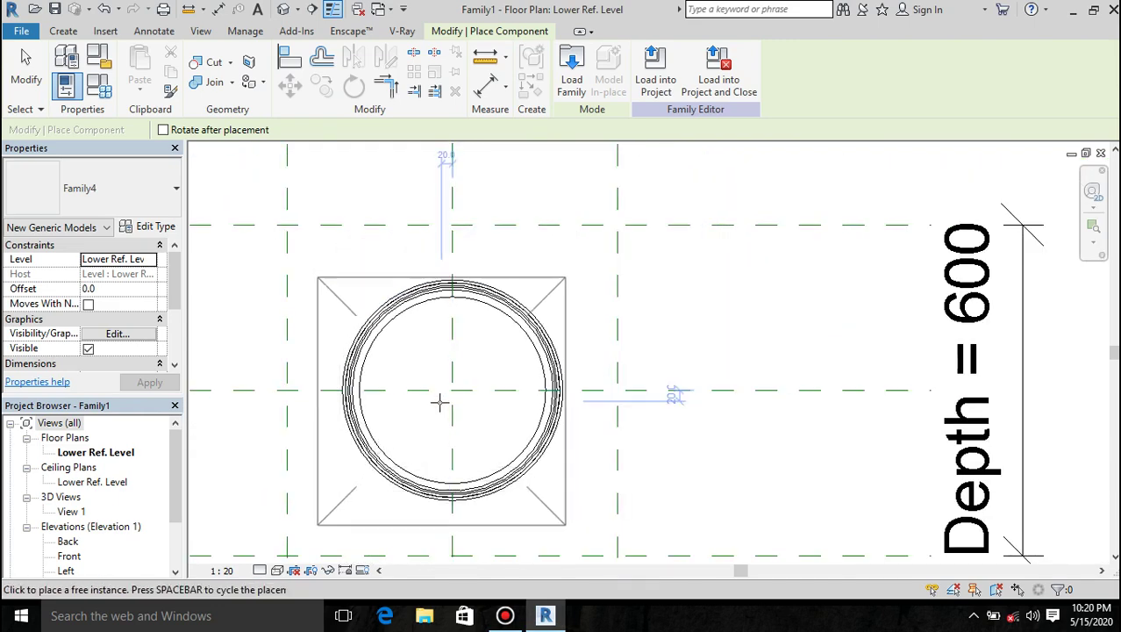
left_click(453, 391)
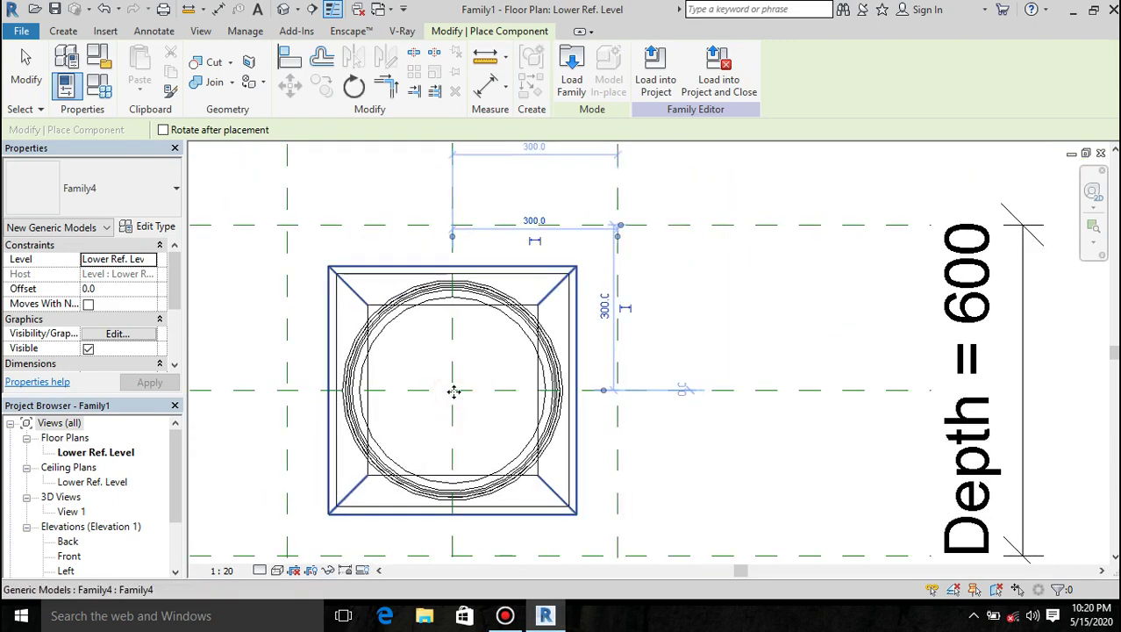
key("Escape")
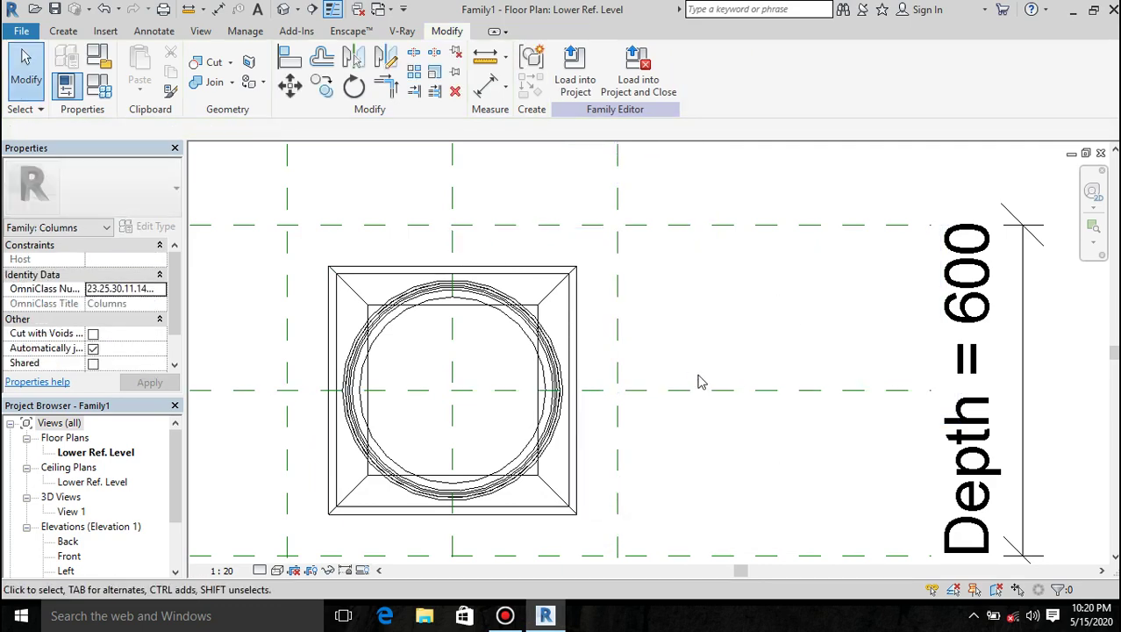
Step: In the Back elevation, align the column cap's top to the Upper Ref Level
double_click(68, 542)
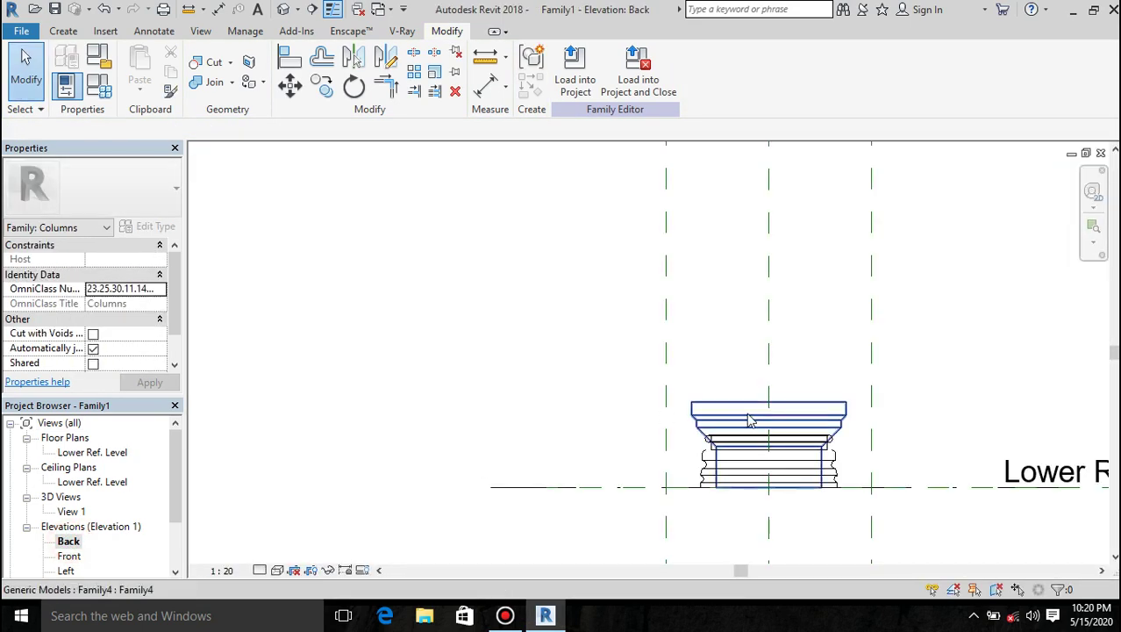
scroll(711, 421, "down", 5)
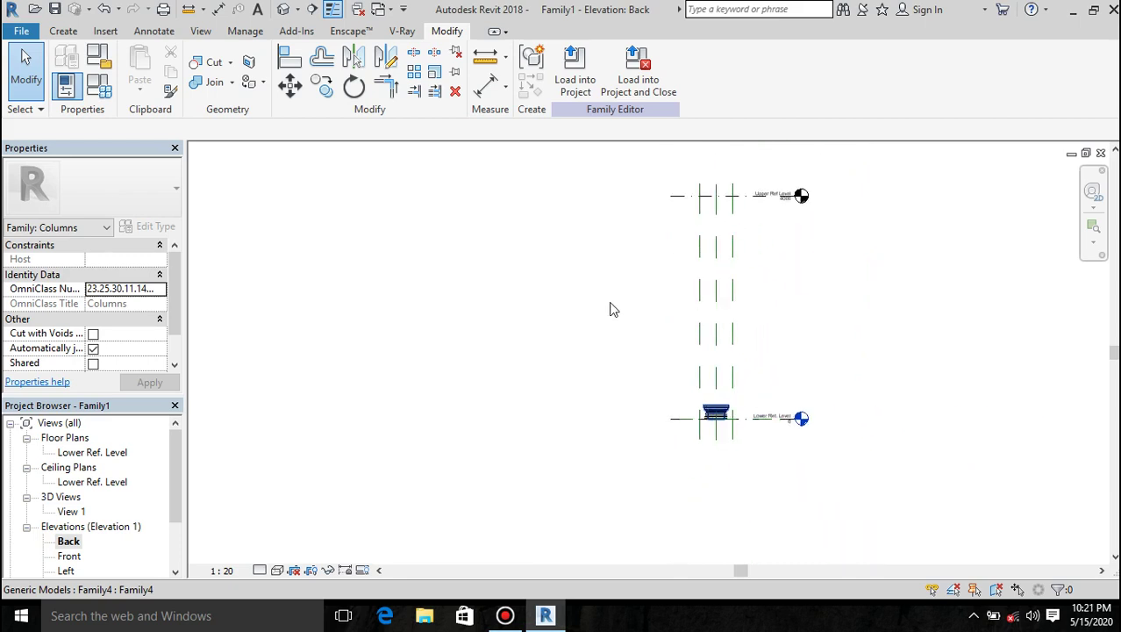
left_click(292, 56)
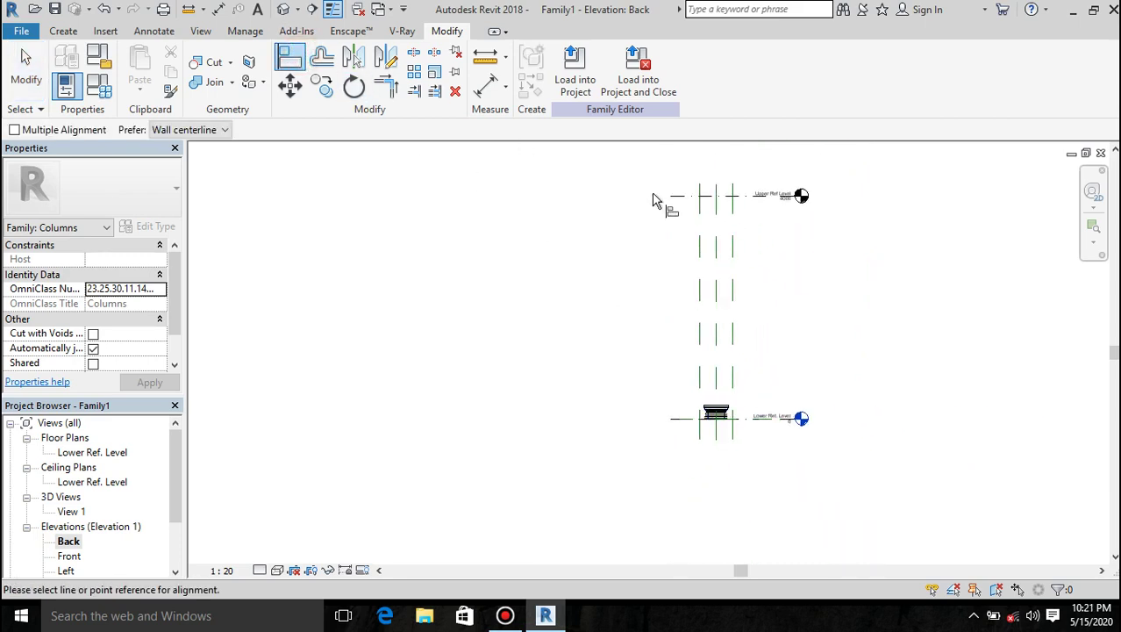
left_click(672, 195)
scroll(727, 408, "up", 5)
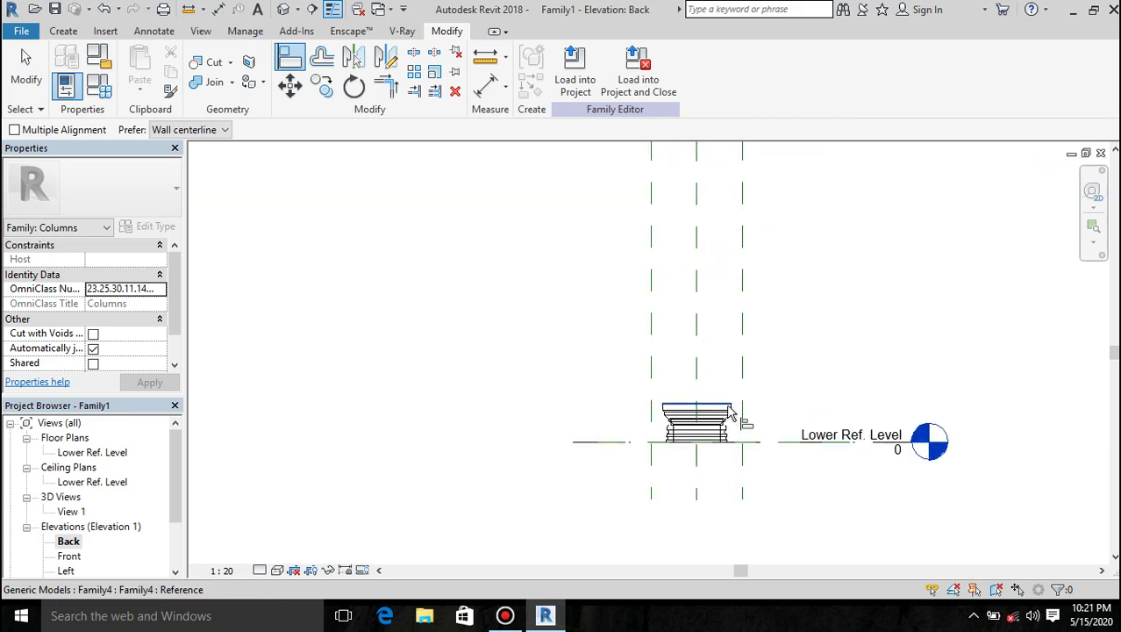
left_click(673, 400)
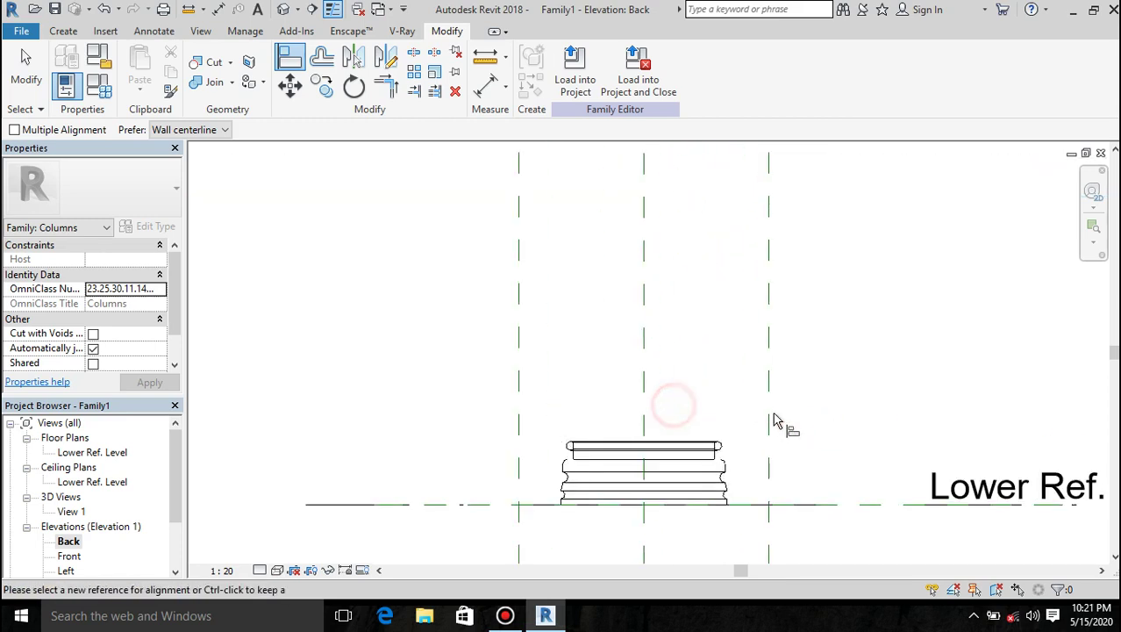
scroll(747, 489, "down", 2)
scroll(746, 489, "down", 3)
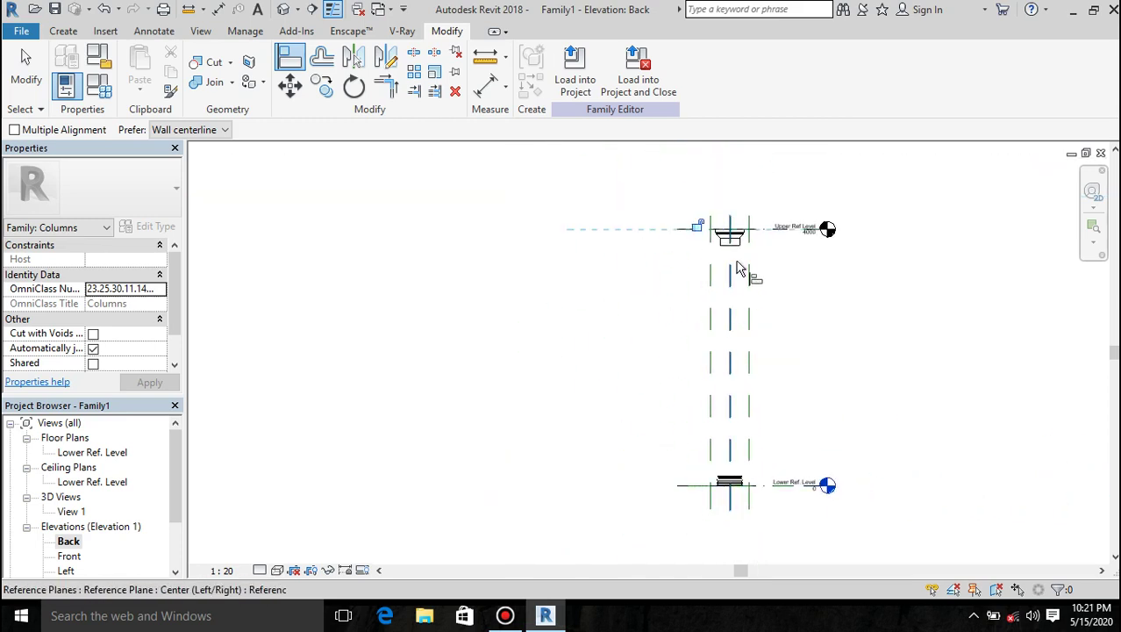
scroll(738, 268, "up", 3)
scroll(693, 268, "down", 4)
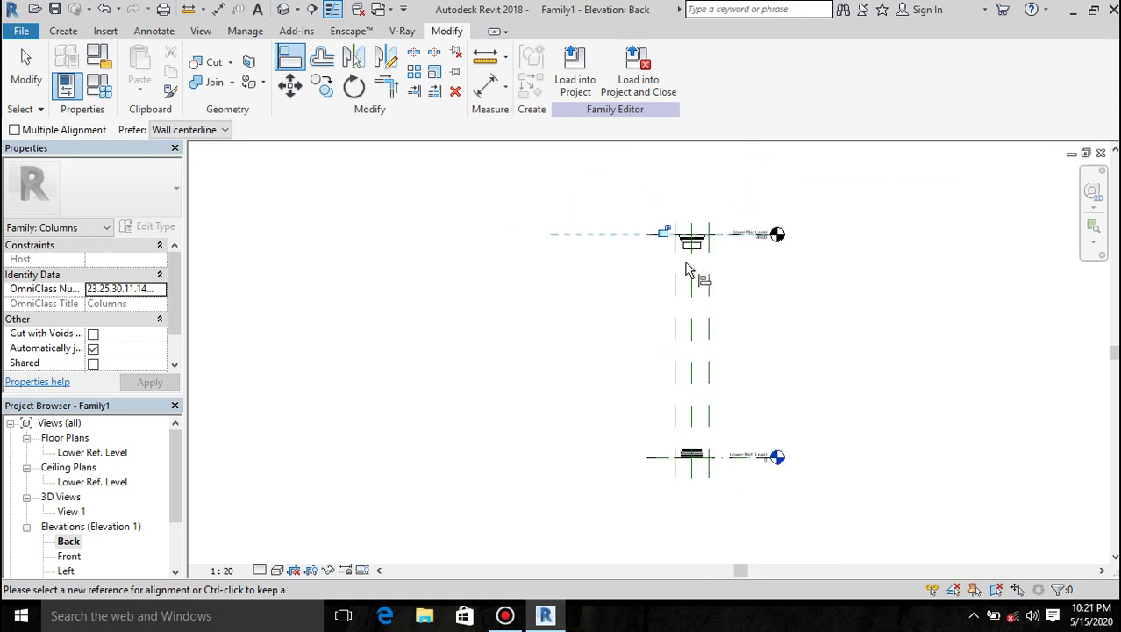
scroll(699, 245, "up", 5)
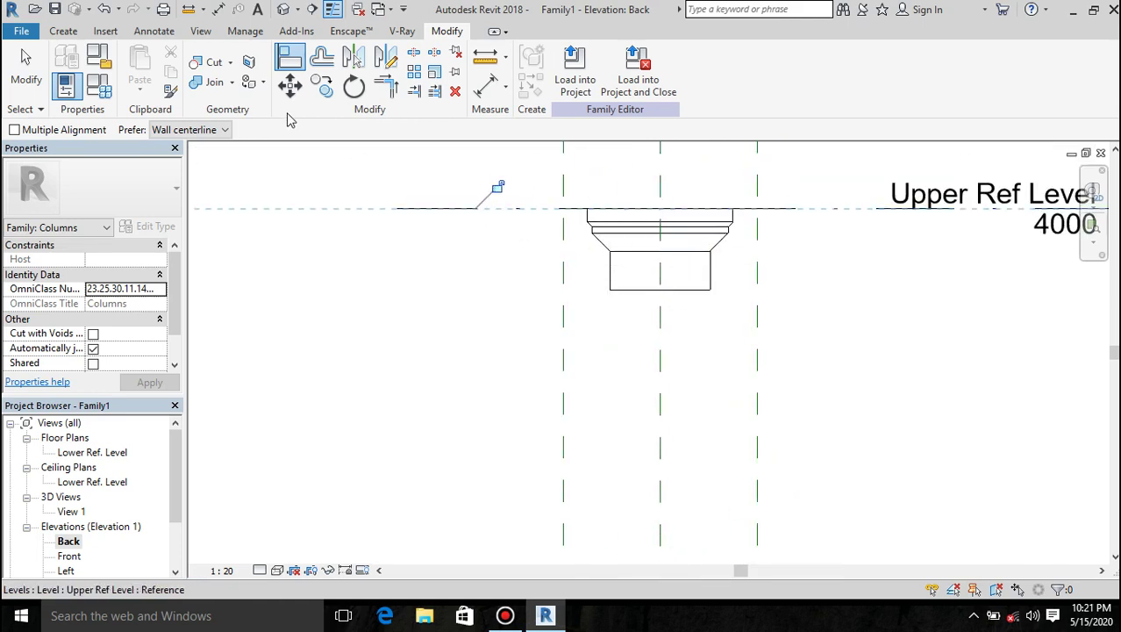
Step: Switch to the Lower Ref. Level floor plan to see the base in plan
double_click(95, 452)
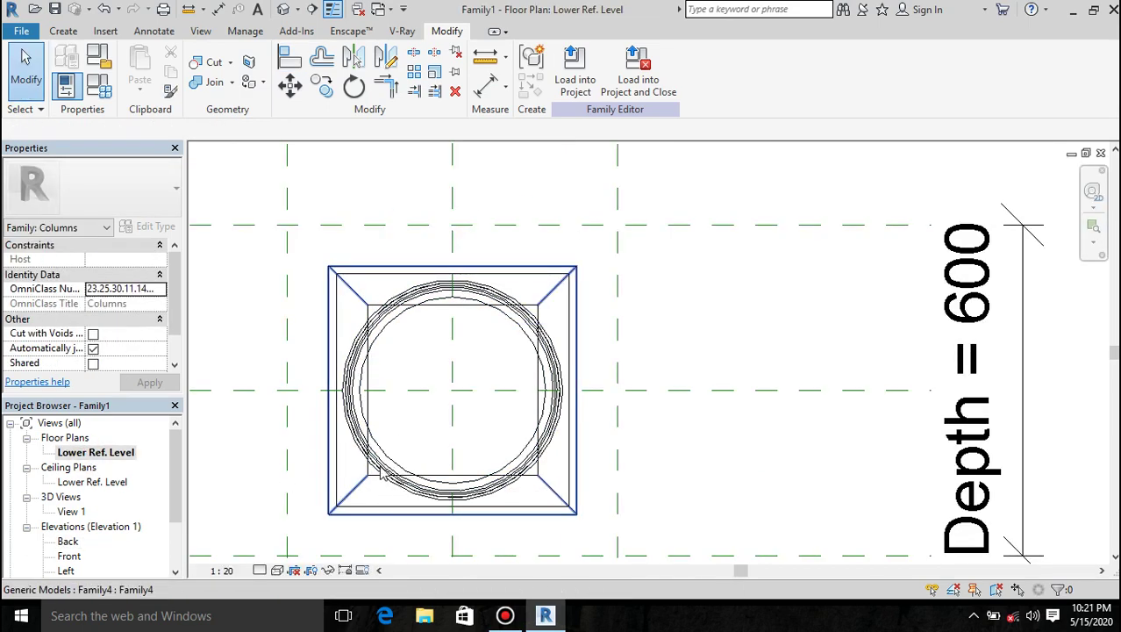
scroll(417, 365, "down", 2)
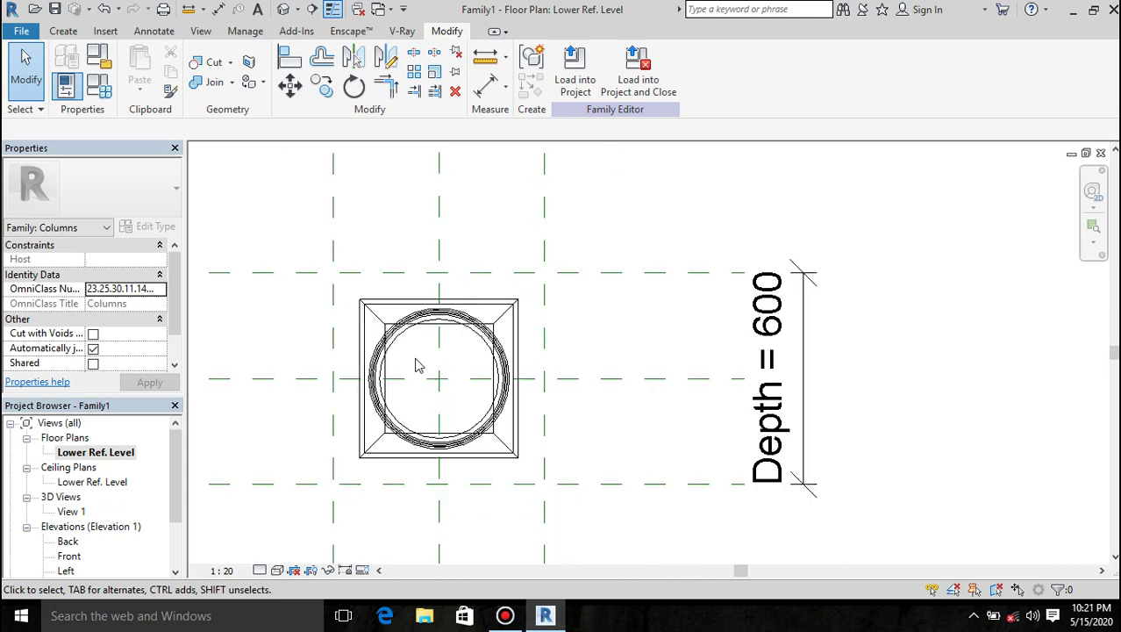
scroll(401, 413, "up", 1)
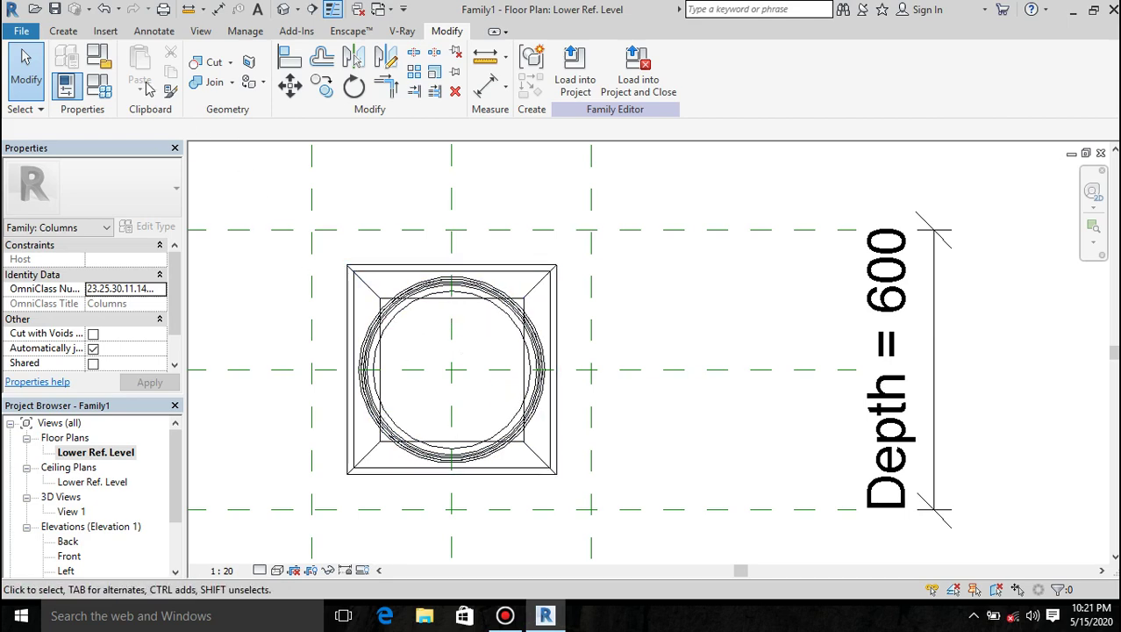
Step: Create a blend whose base is a 308.6 rectangle drawn across the base's inner square corners
left_click(62, 32)
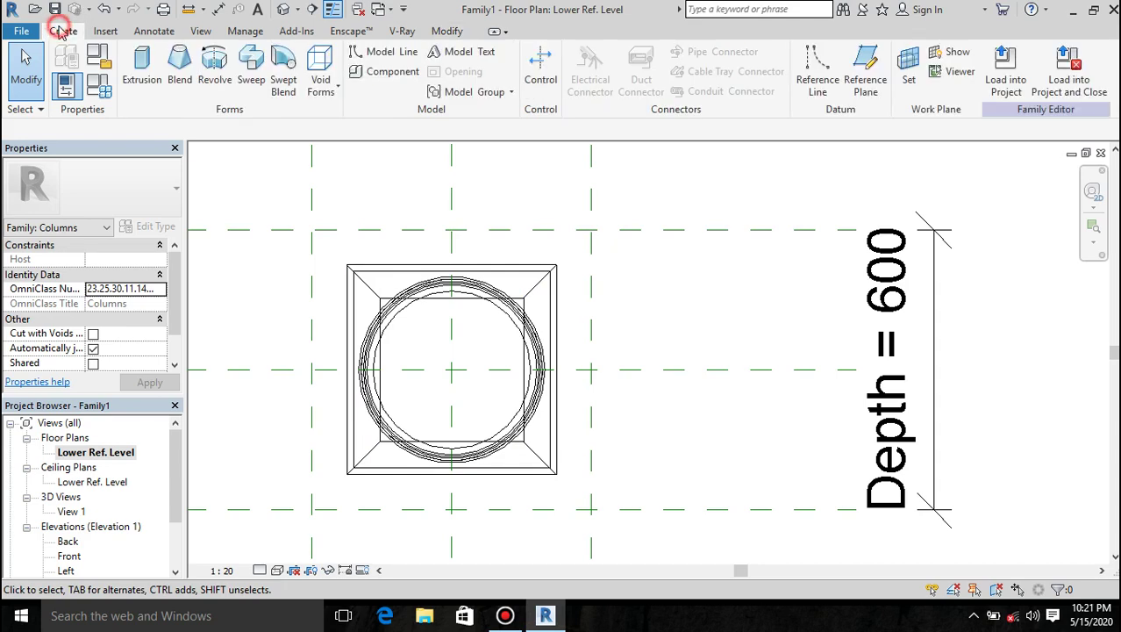
left_click(182, 88)
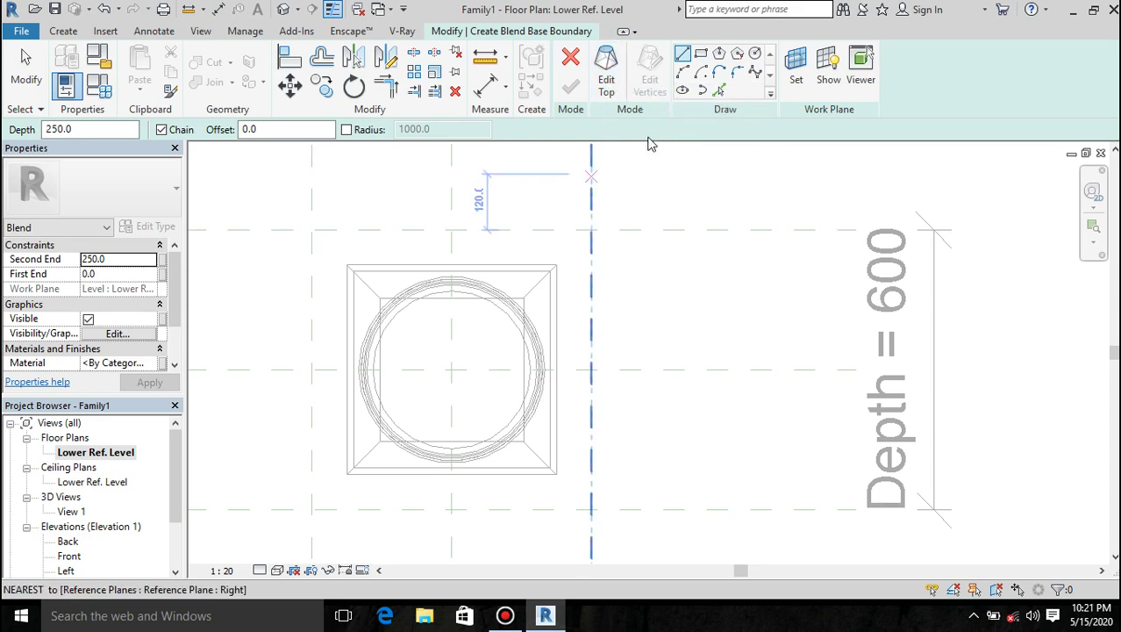
left_click(699, 55)
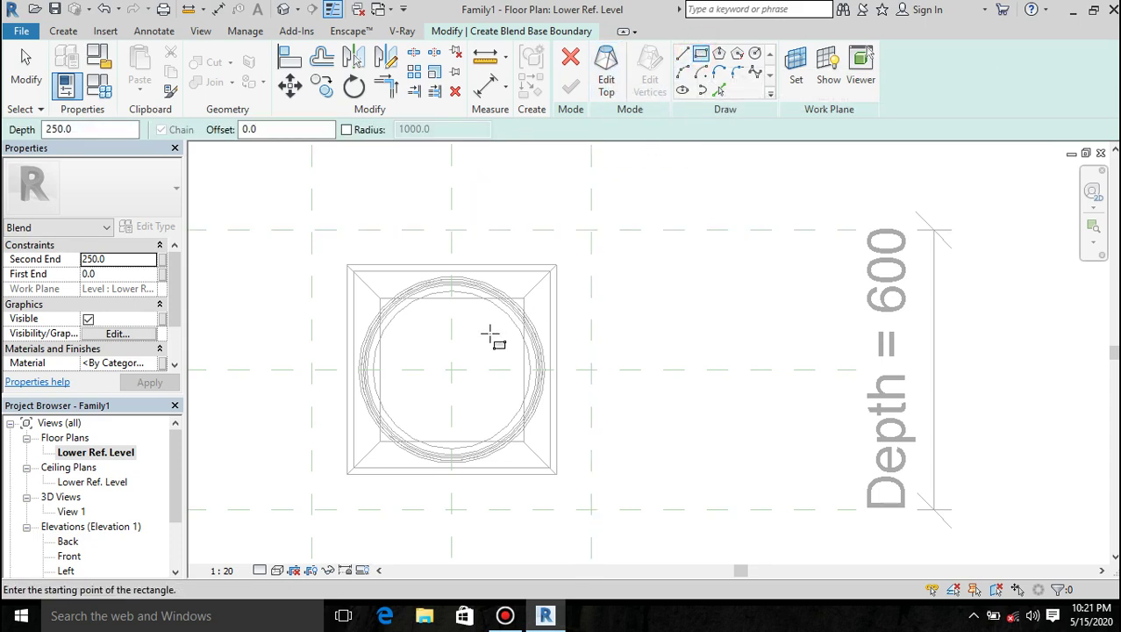
left_click(524, 300)
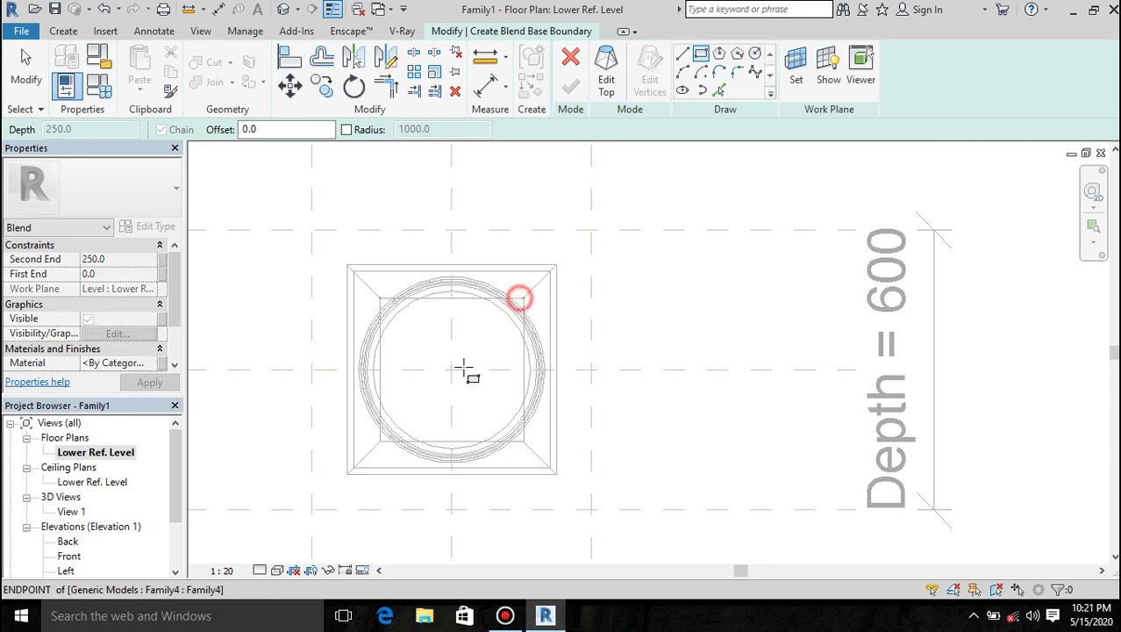
left_click(380, 440)
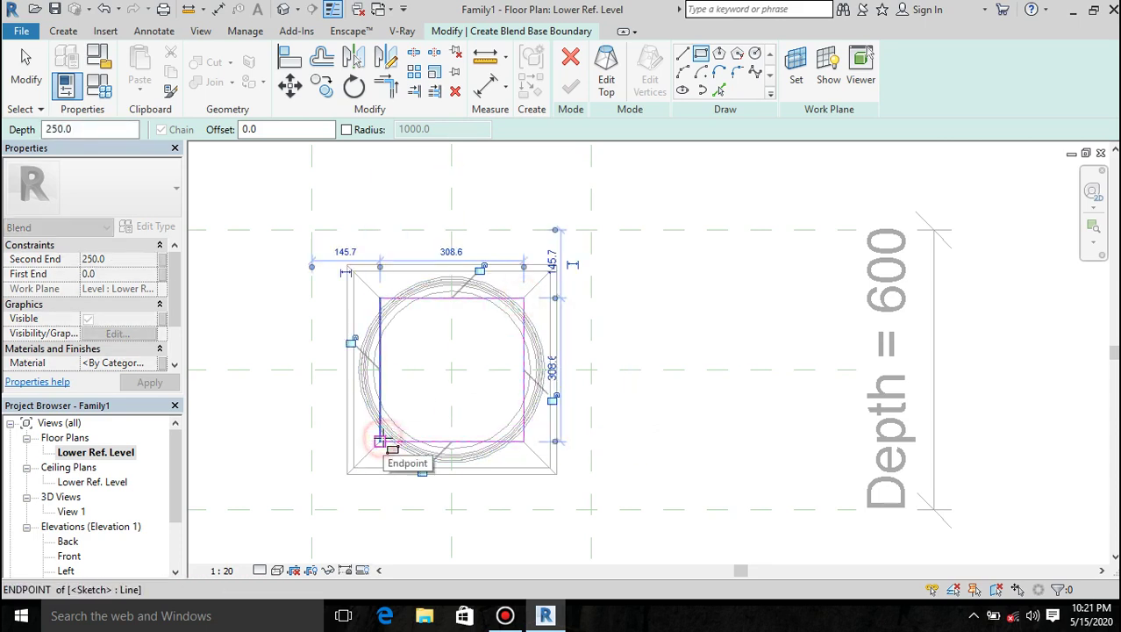
left_click(607, 95)
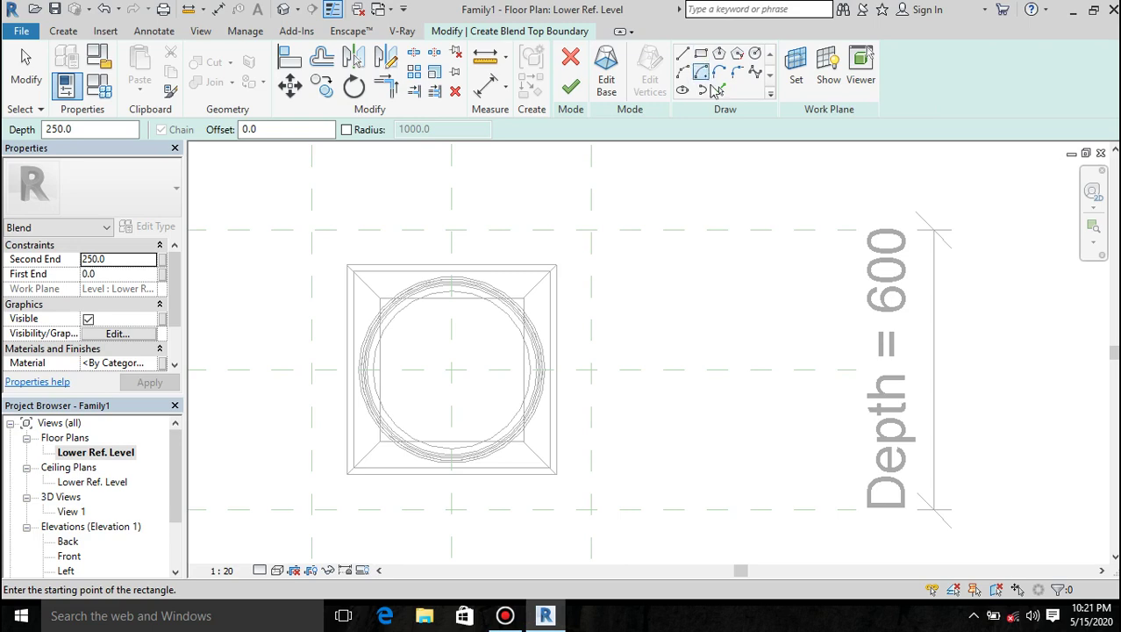
Step: Pick both halves of the base's inner circle as the blend's top, then complete the blend
left_click(717, 91)
scroll(423, 308, "up", 4)
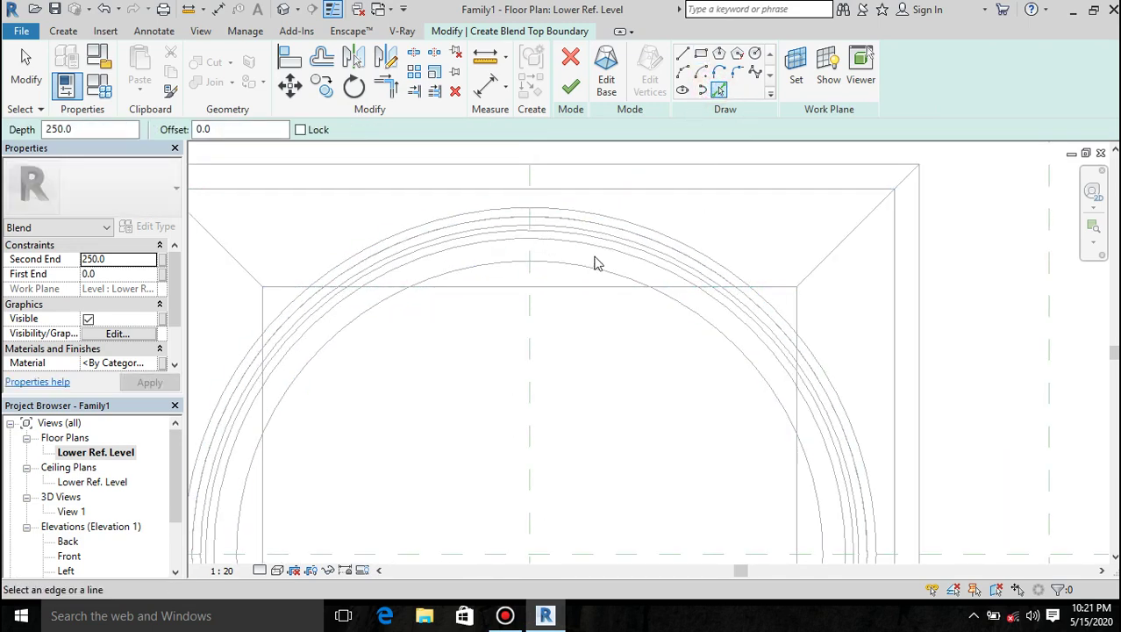
left_click(549, 267)
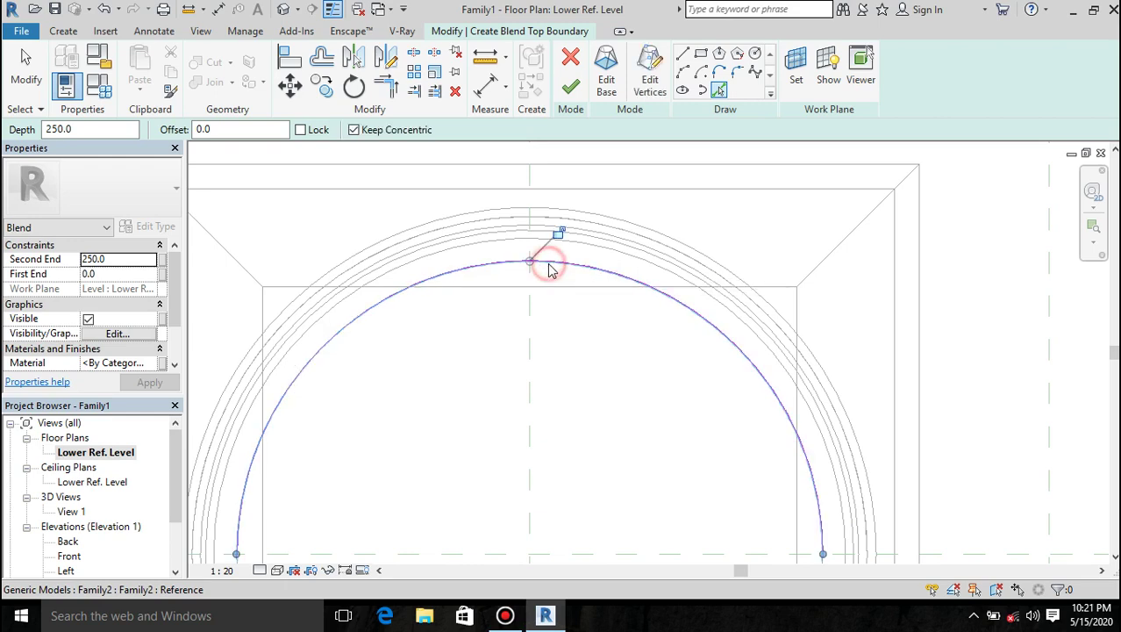
scroll(549, 266, "down", 3)
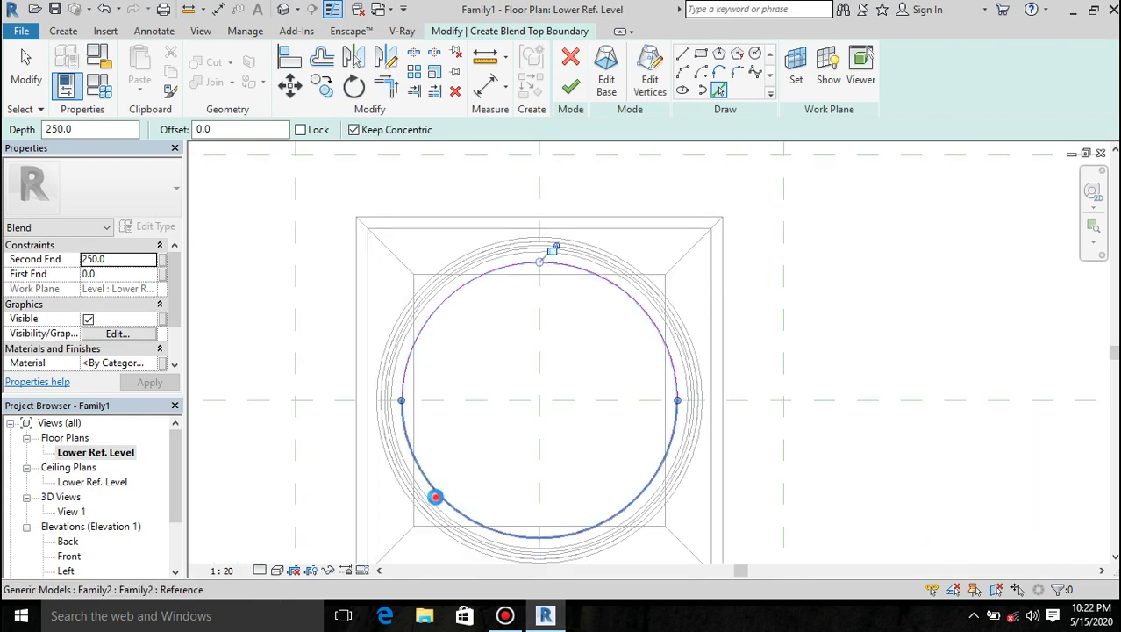
left_click(436, 497)
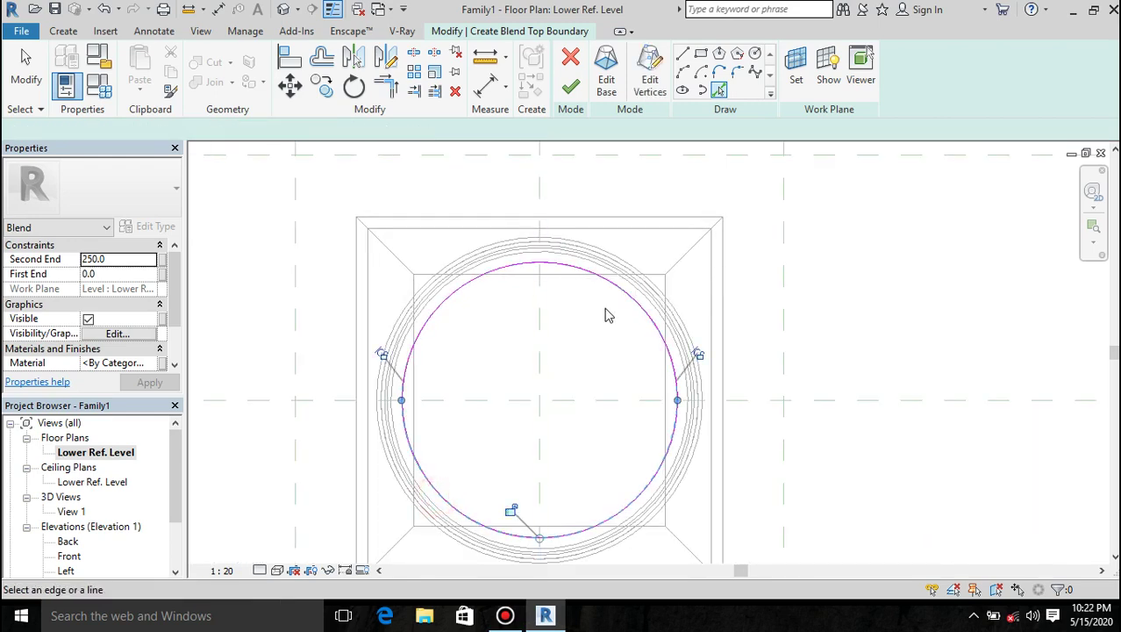
left_click(572, 88)
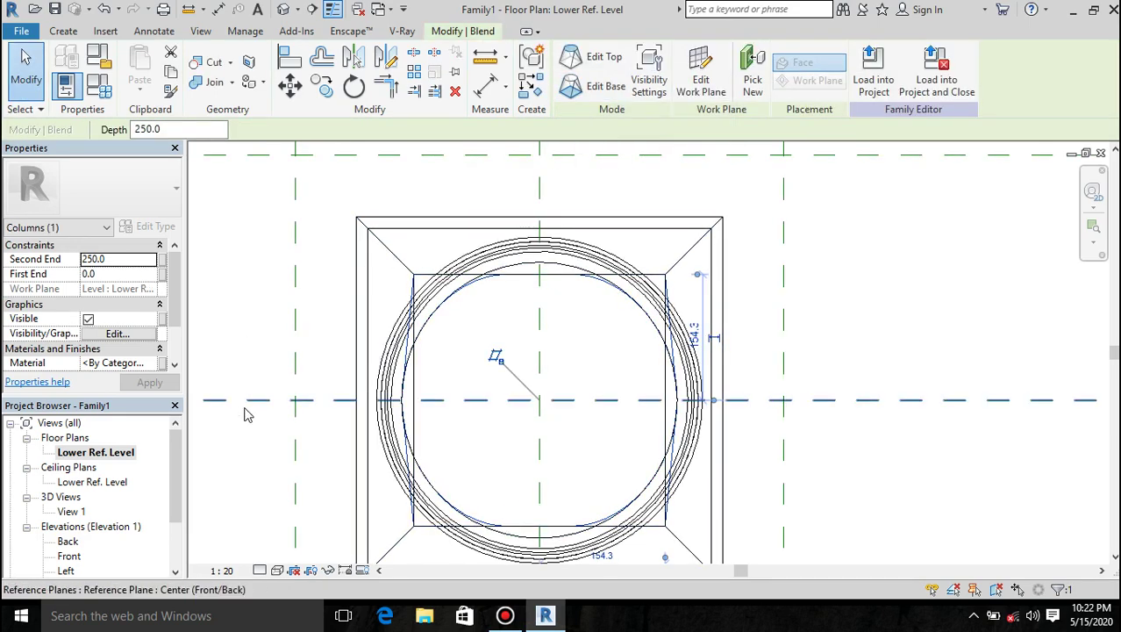
Step: In the Back elevation, drag the blend's top upward so its Second End becomes 1458.2
double_click(68, 542)
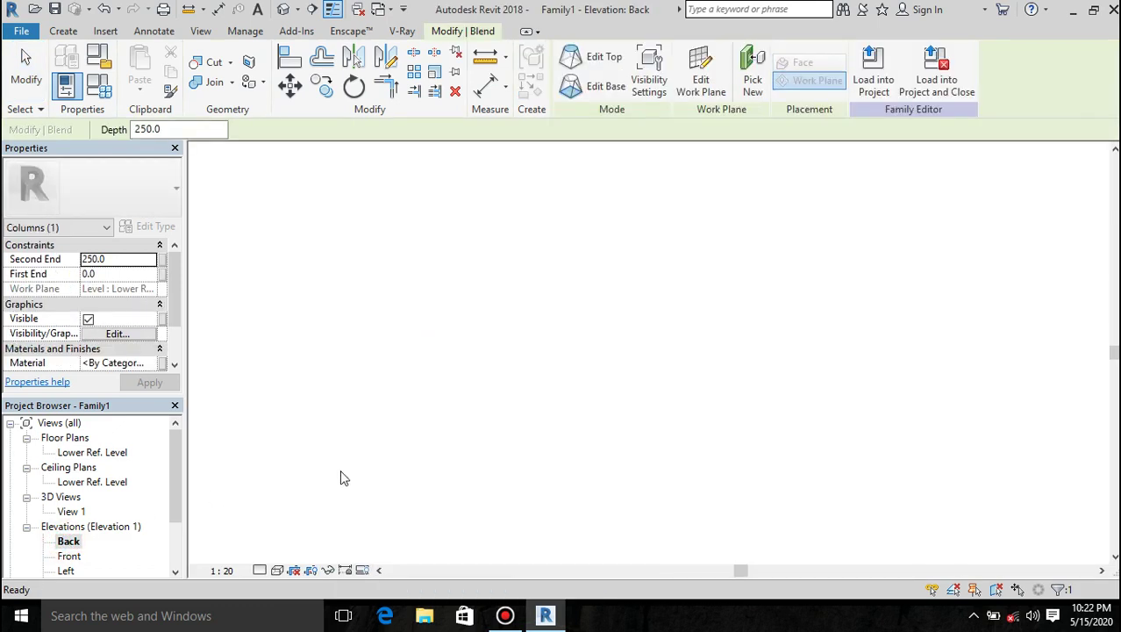
scroll(537, 413, "down", 6)
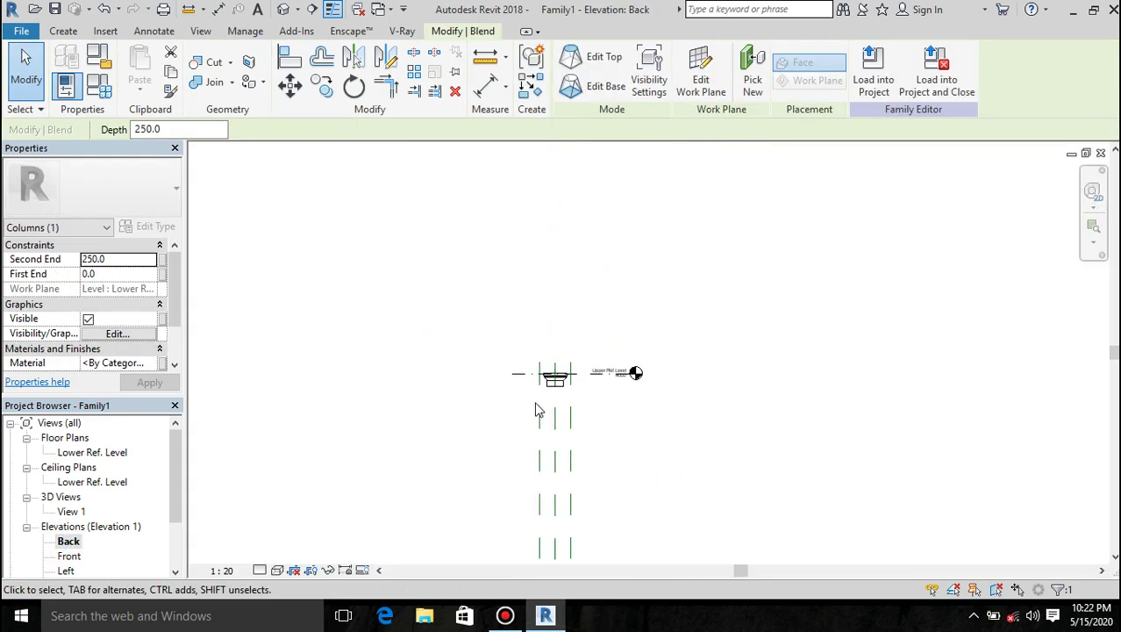
scroll(555, 531, "up", 5)
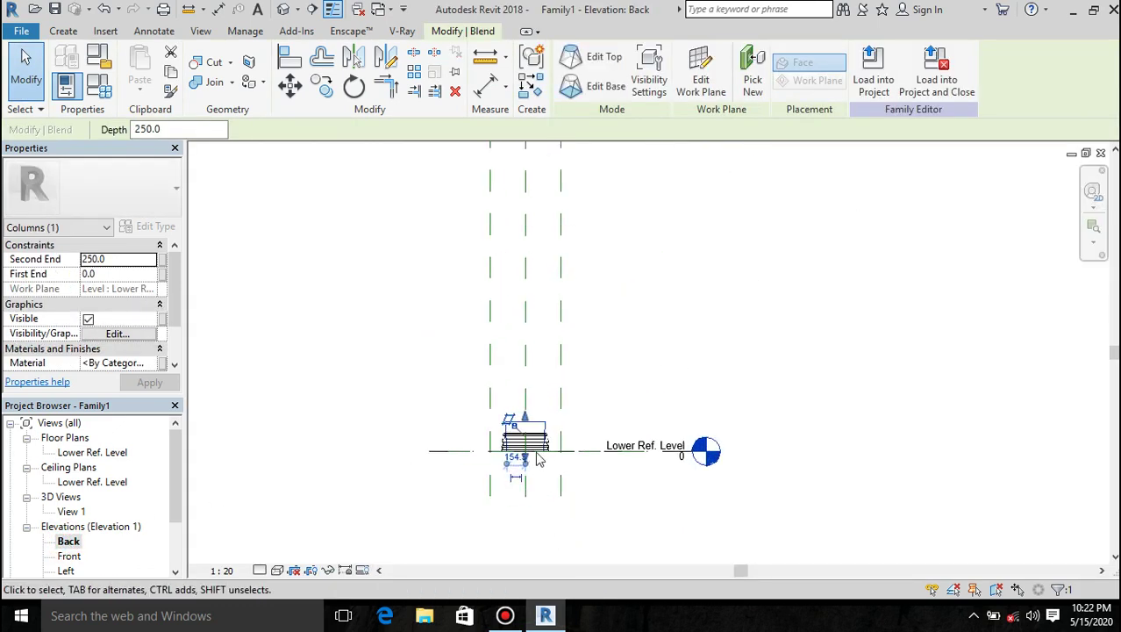
left_click_drag(531, 416, 525, 279)
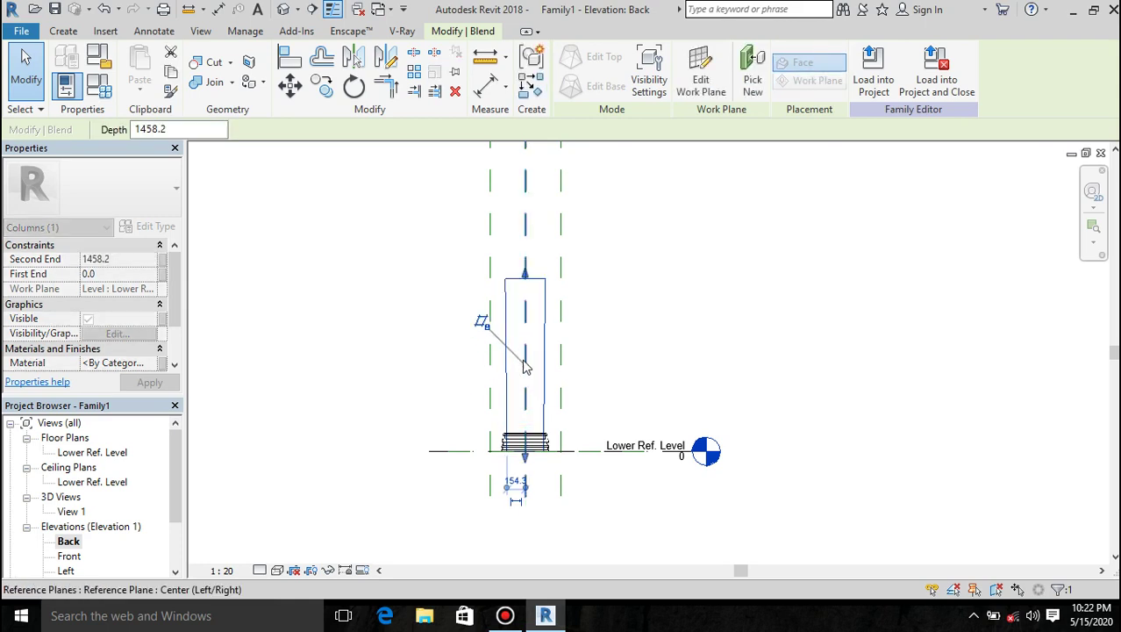
scroll(525, 368, "down", 1)
scroll(525, 369, "down", 2)
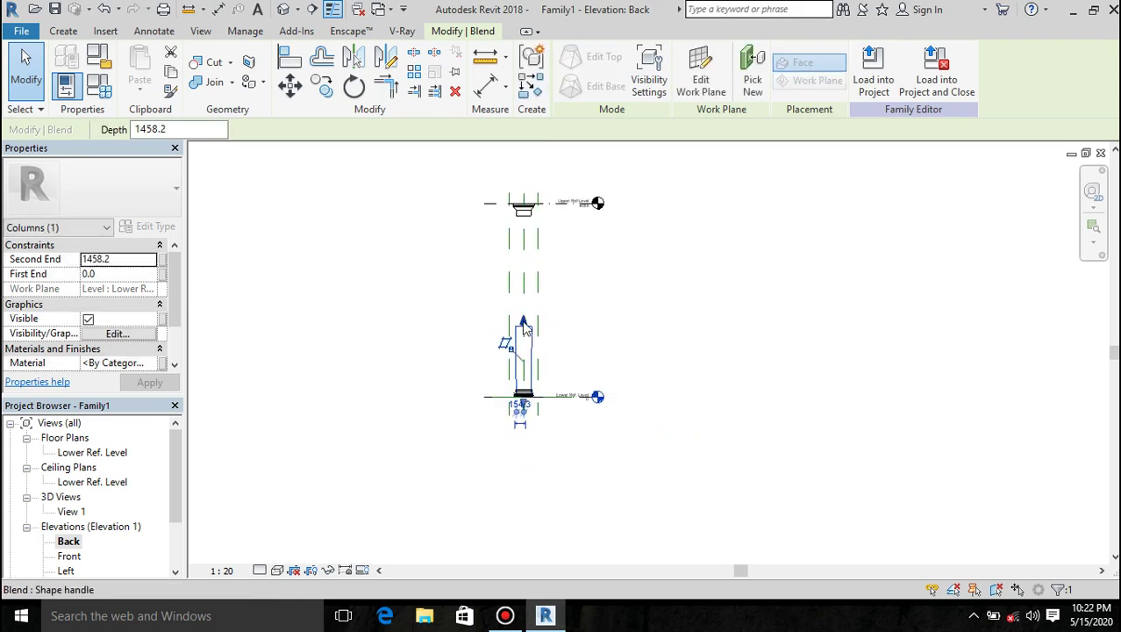
Step: Align the shaft's top to the capital's underside and its bottom to the base, locking the base joint
left_click(289, 58)
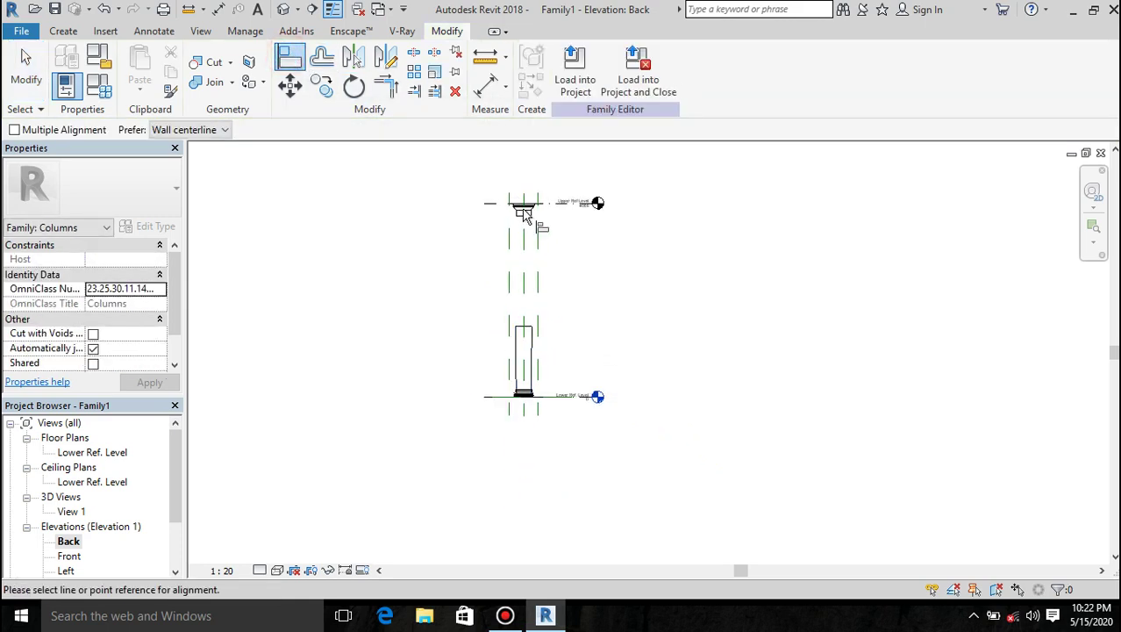
scroll(532, 221, "up", 3)
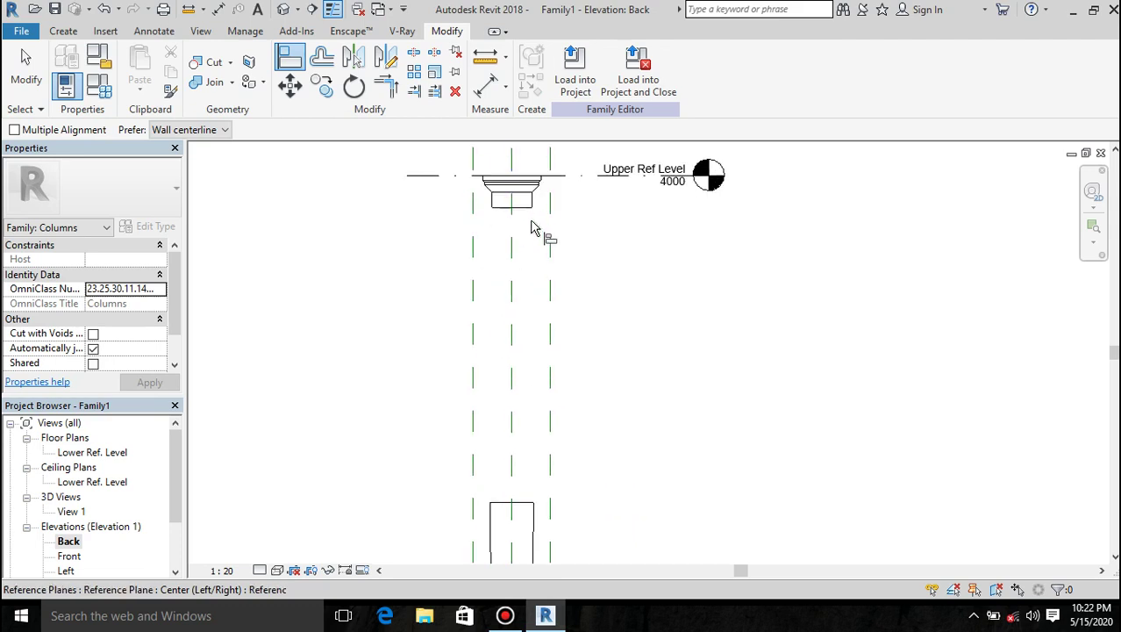
left_click(525, 211)
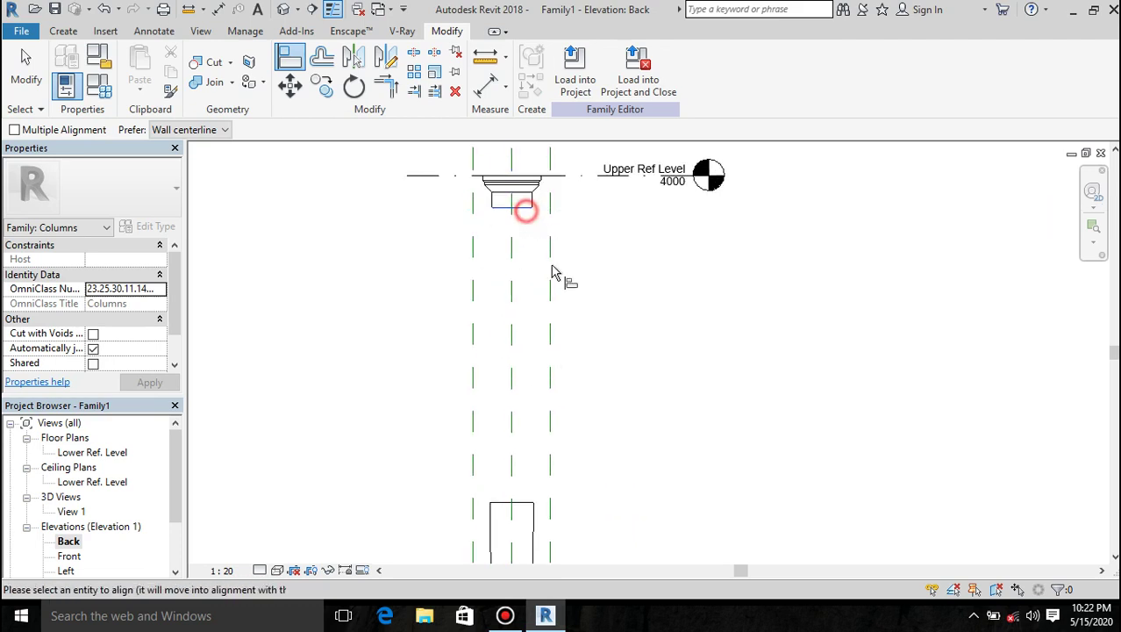
left_click(527, 513)
scroll(566, 340, "down", 3)
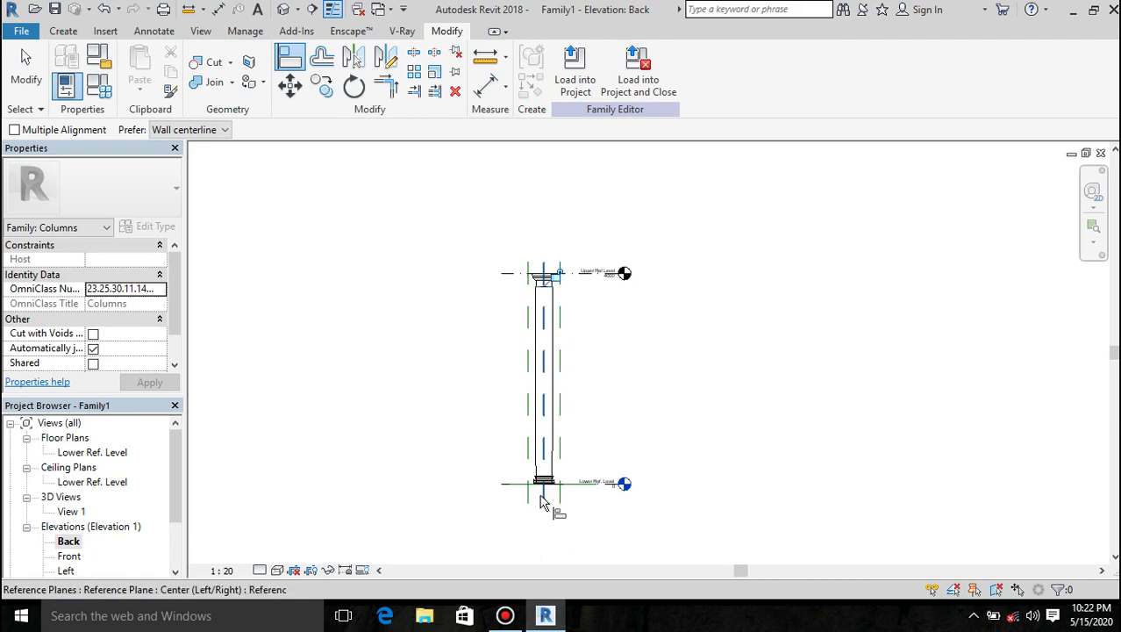
scroll(541, 503, "up", 4)
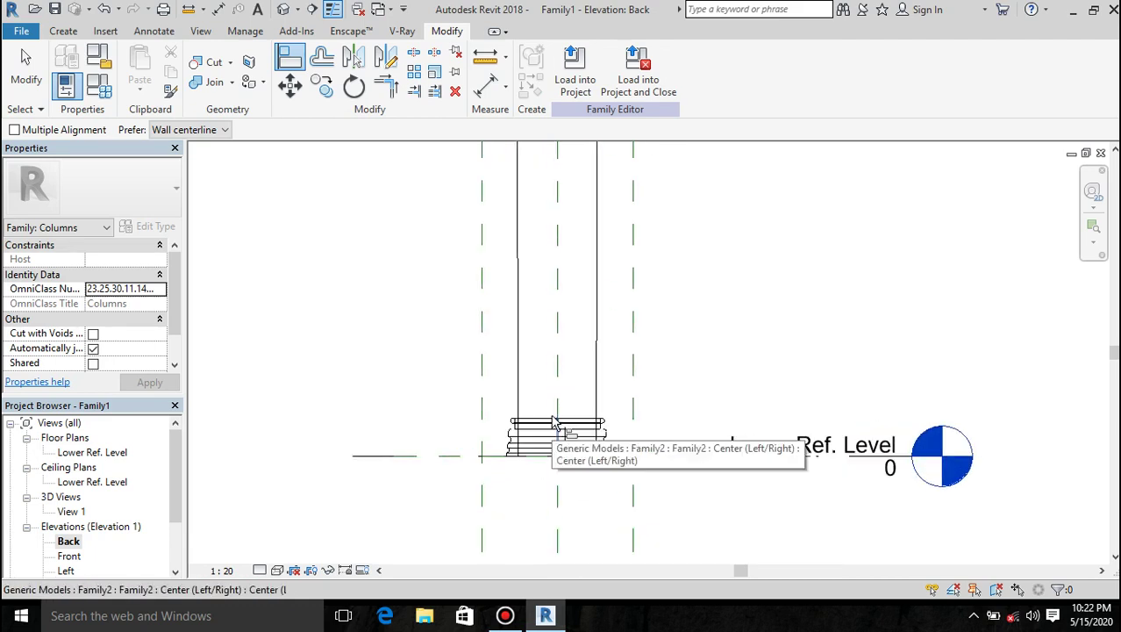
scroll(552, 423, "up", 3)
scroll(478, 441, "down", 1)
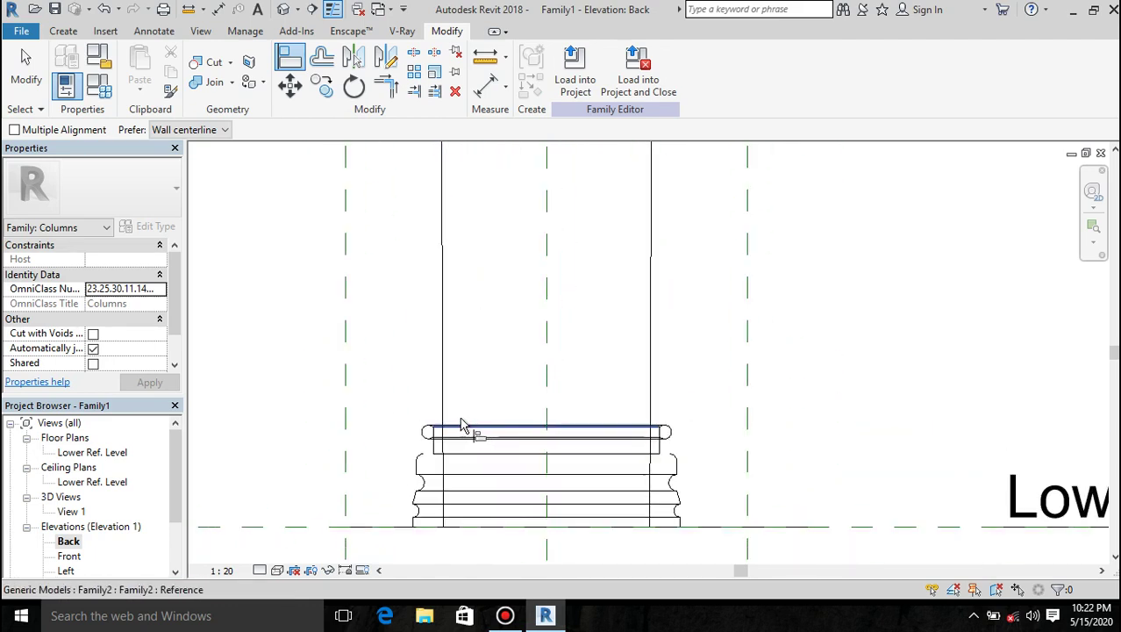
scroll(456, 429, "up", 3)
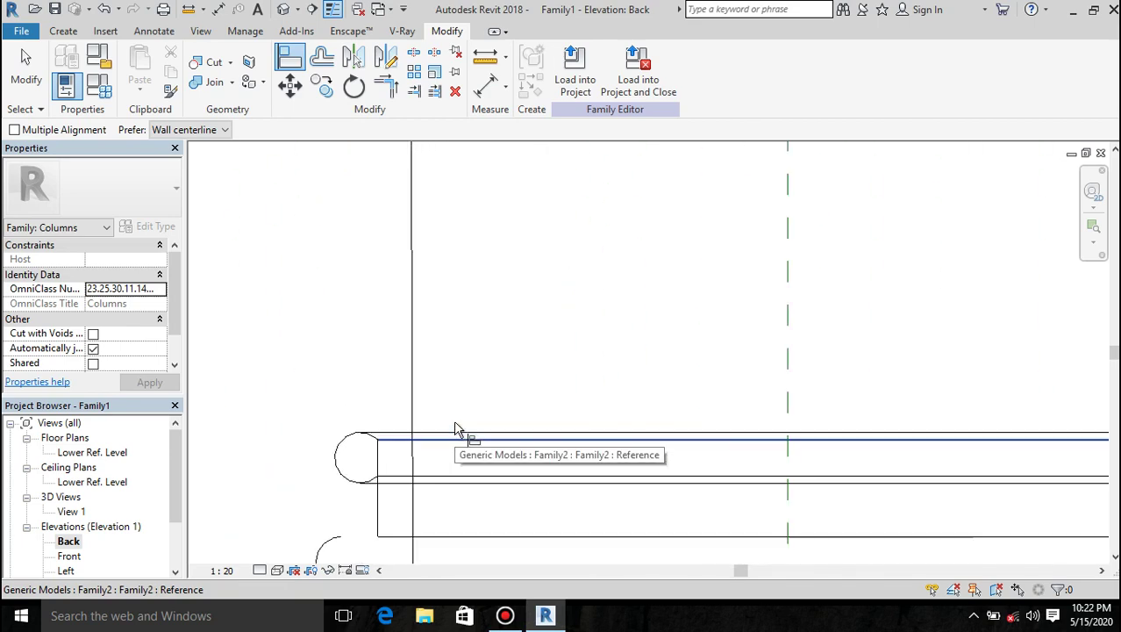
left_click(418, 434)
left_click(401, 437)
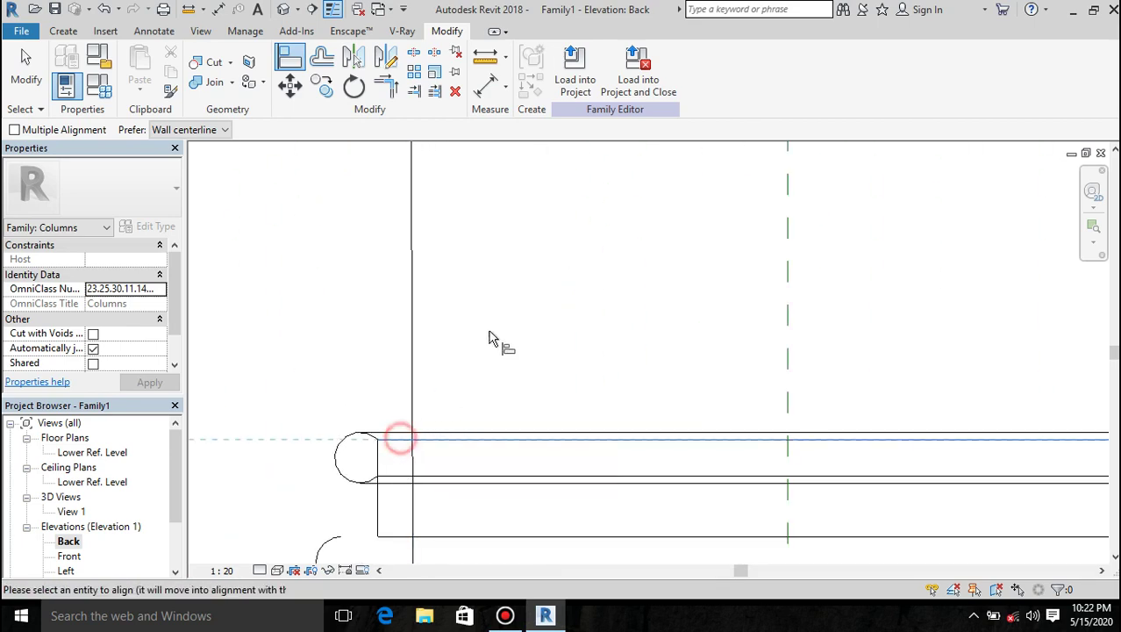
scroll(496, 331, "down", 3)
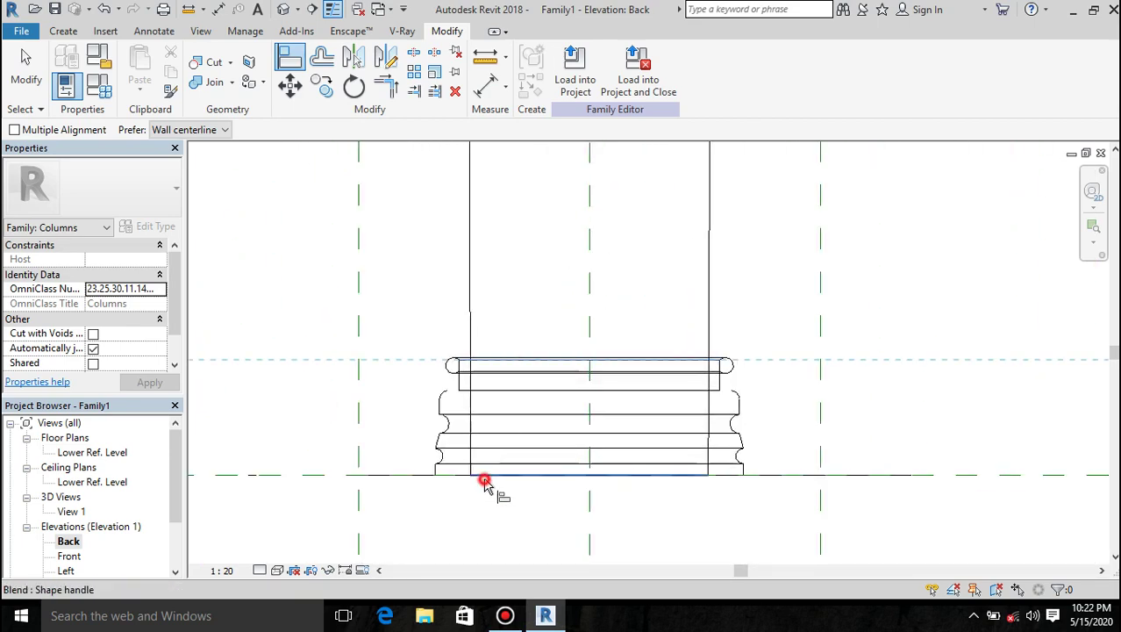
left_click(484, 480)
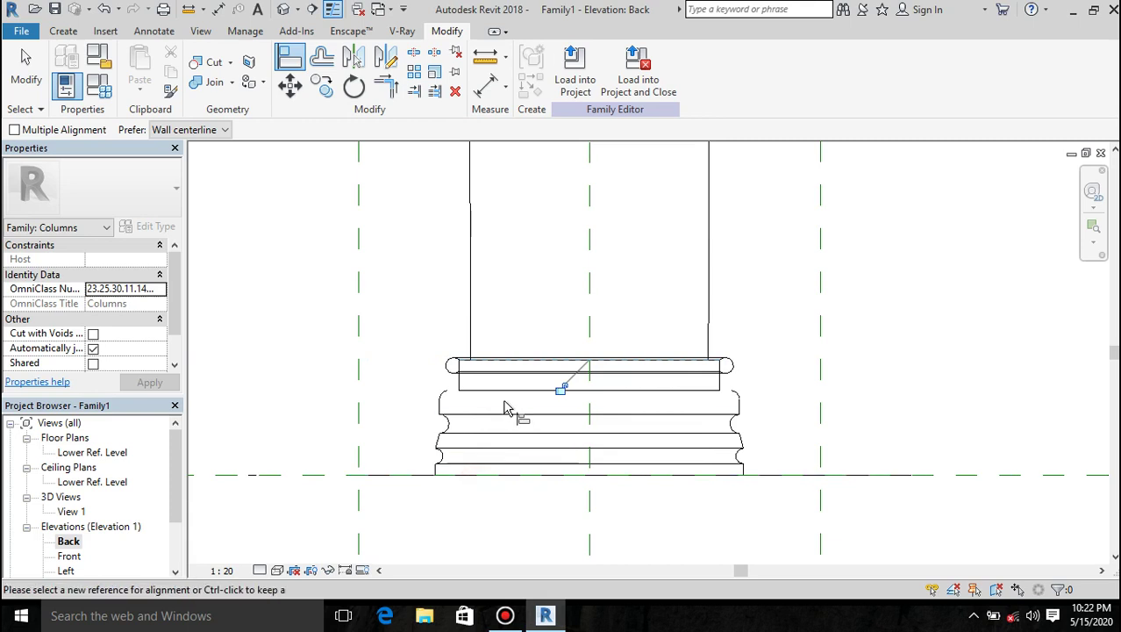
left_click(562, 391)
Step: Lock the shaft top to the capital's lower edge and align the capital's top to Upper Ref Level
scroll(609, 471, "down", 5)
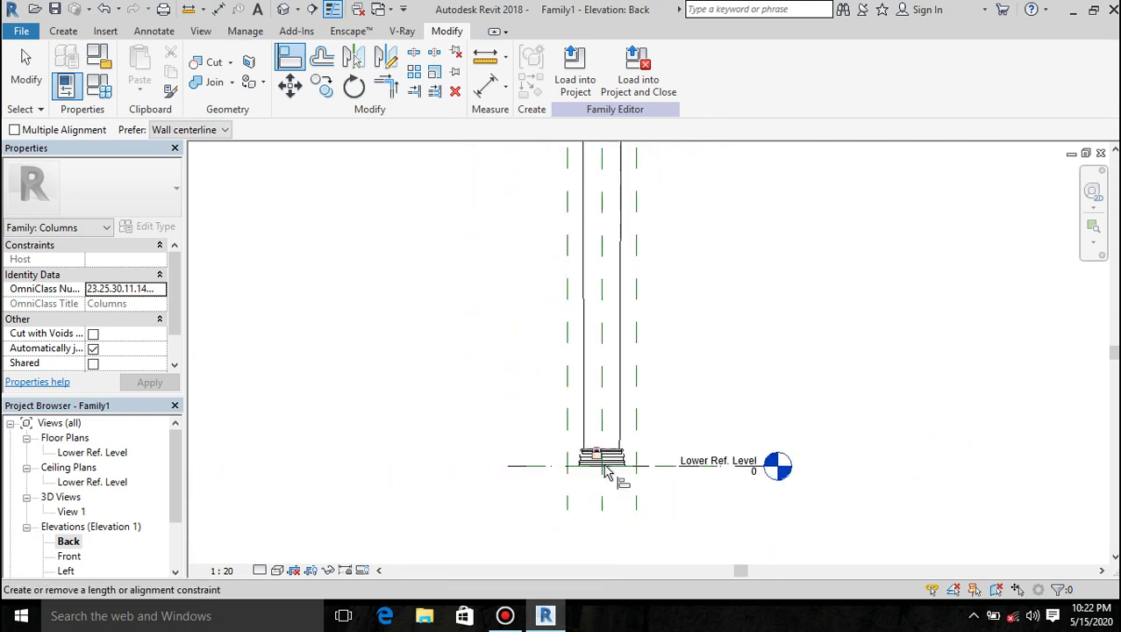
scroll(616, 303, "up", 5)
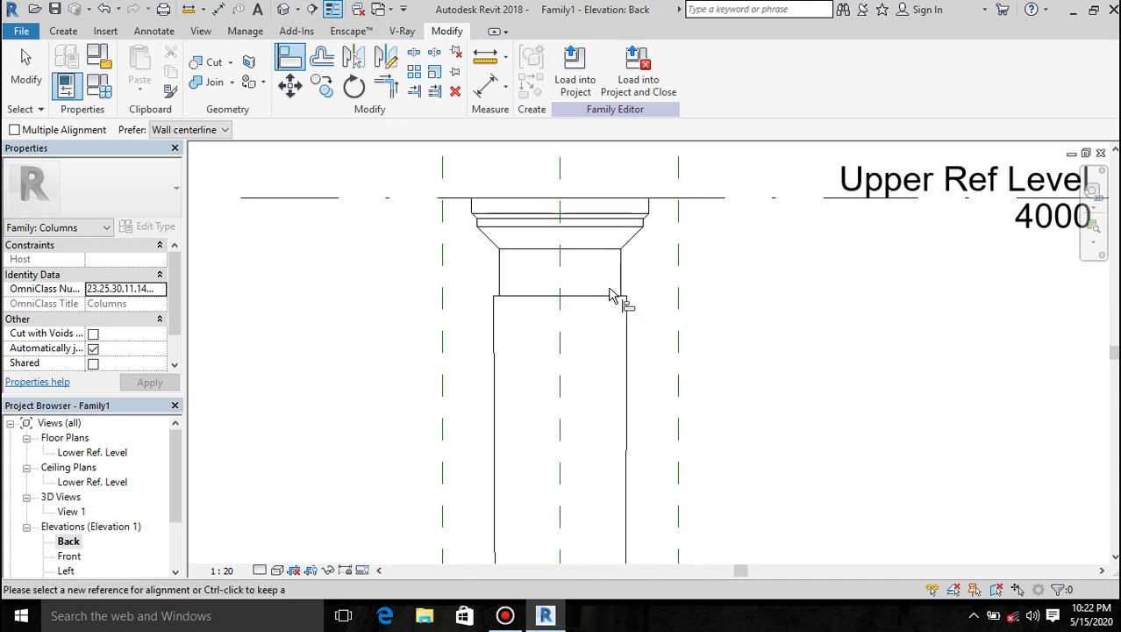
left_click(609, 298)
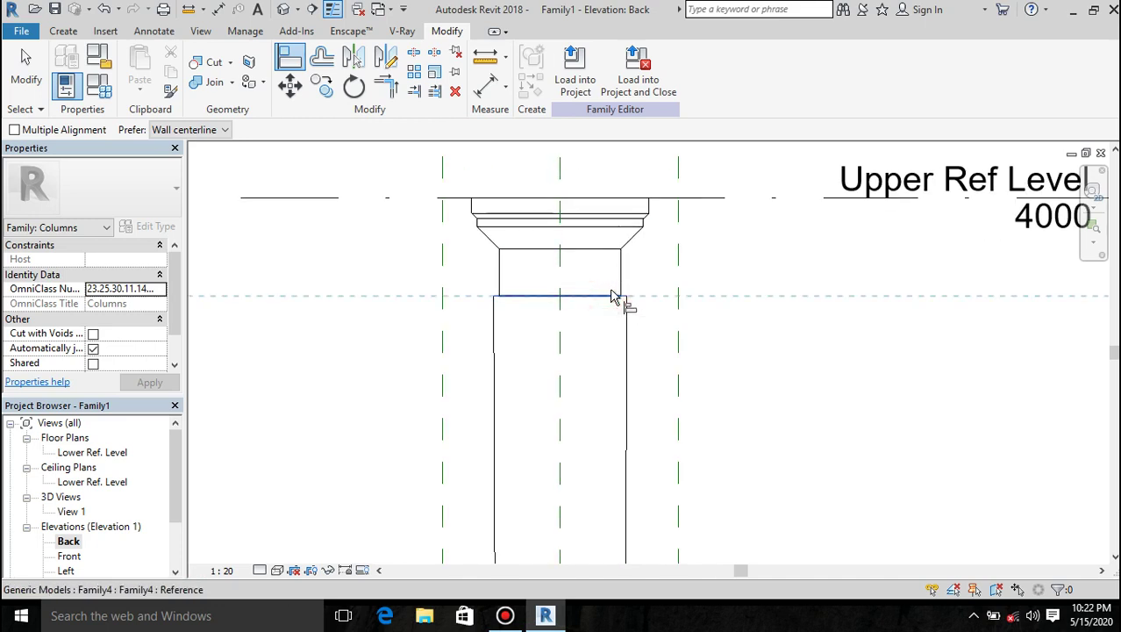
left_click(530, 325)
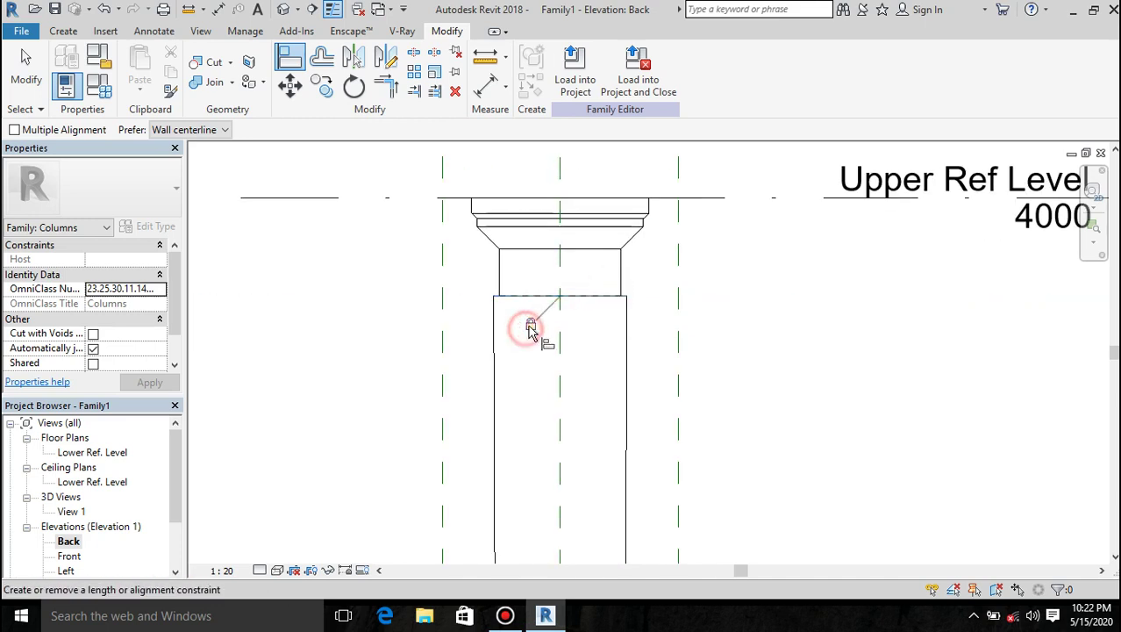
scroll(650, 394, "down", 2)
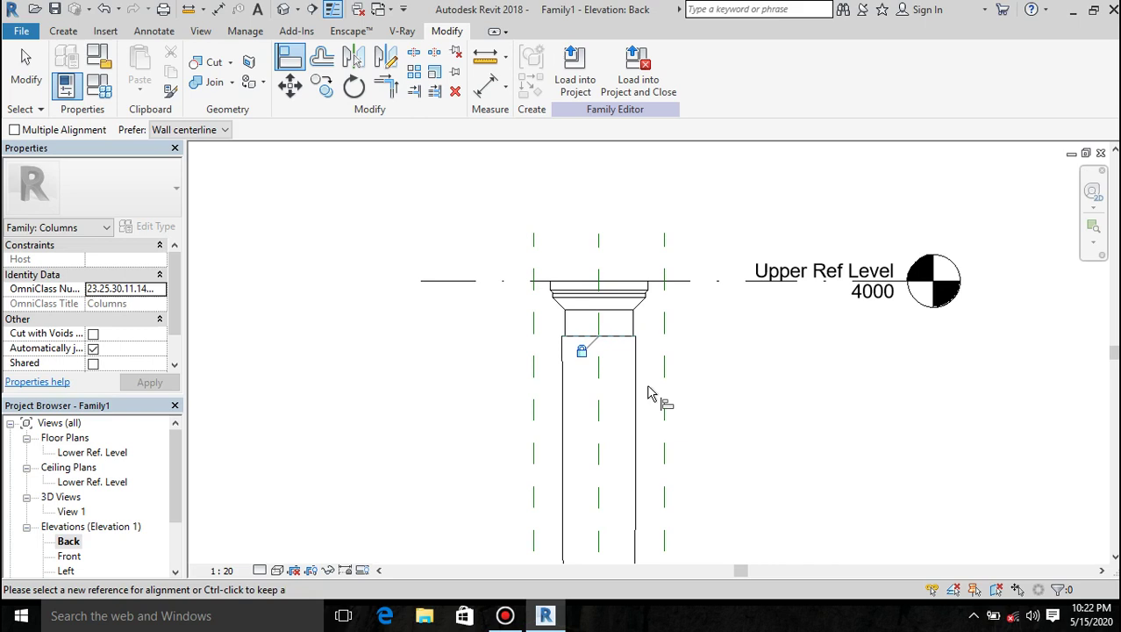
scroll(663, 283, "up", 2)
left_click(660, 281)
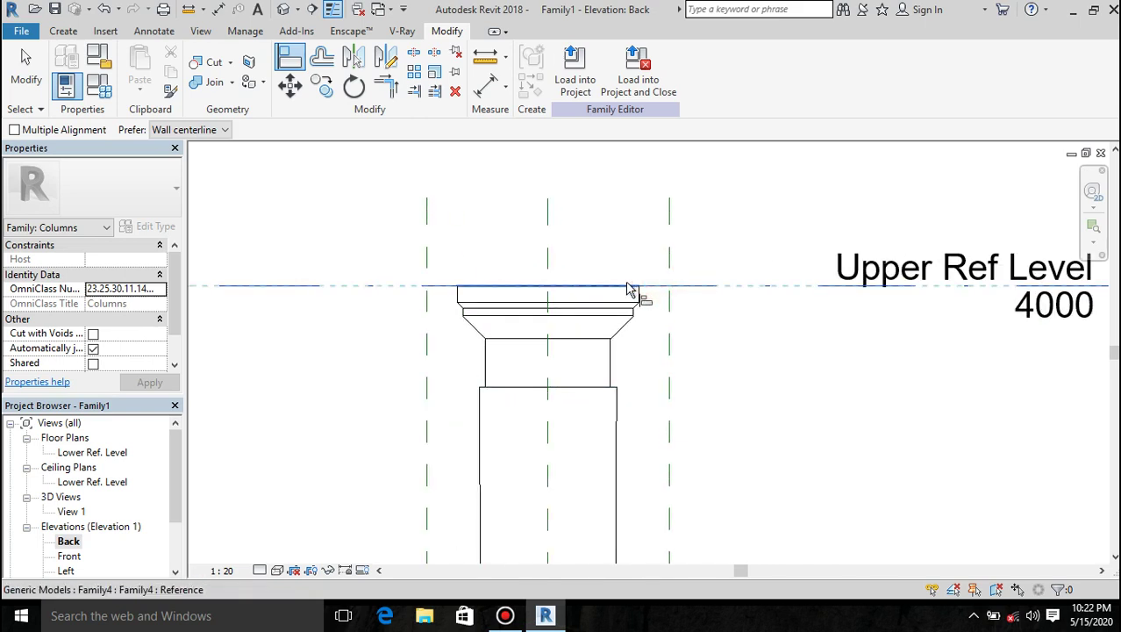
left_click(628, 288)
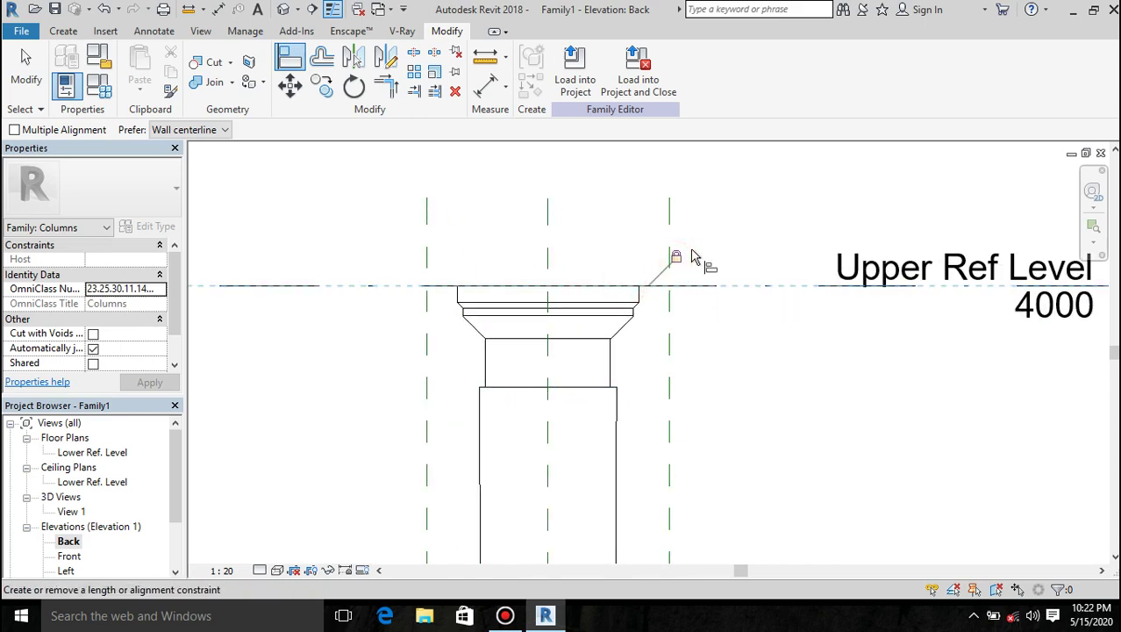
Step: Align the column base to the Lower Ref. Level and lock it
scroll(692, 257, "down", 5)
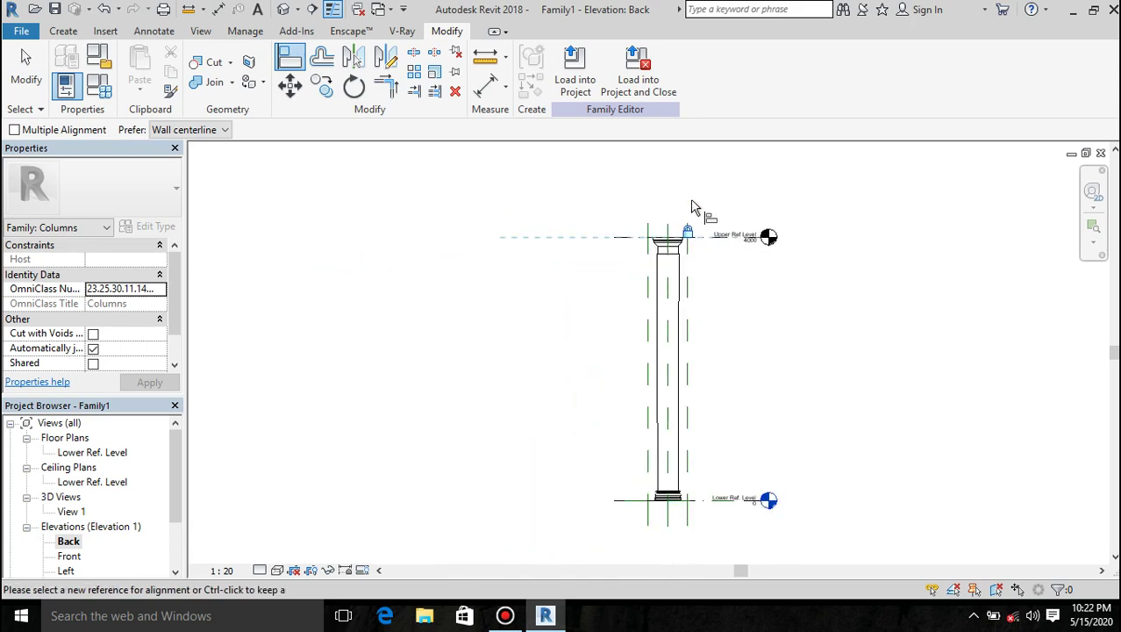
scroll(694, 496, "up", 5)
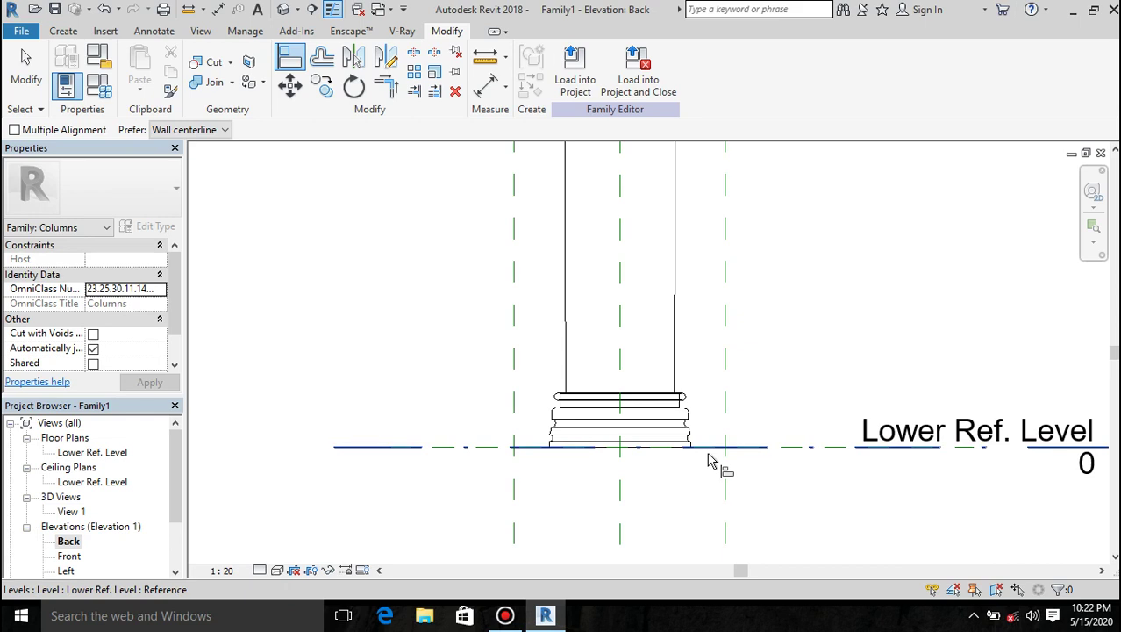
left_click(707, 452)
left_click(676, 452)
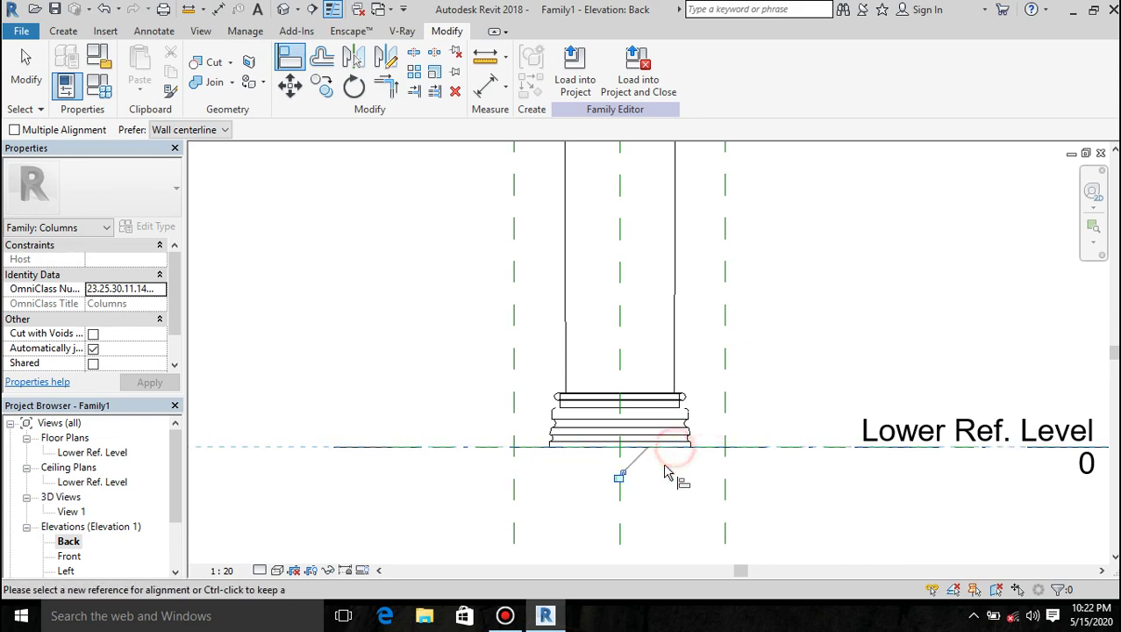
left_click(620, 477)
scroll(619, 481, "down", 1)
scroll(619, 481, "down", 5)
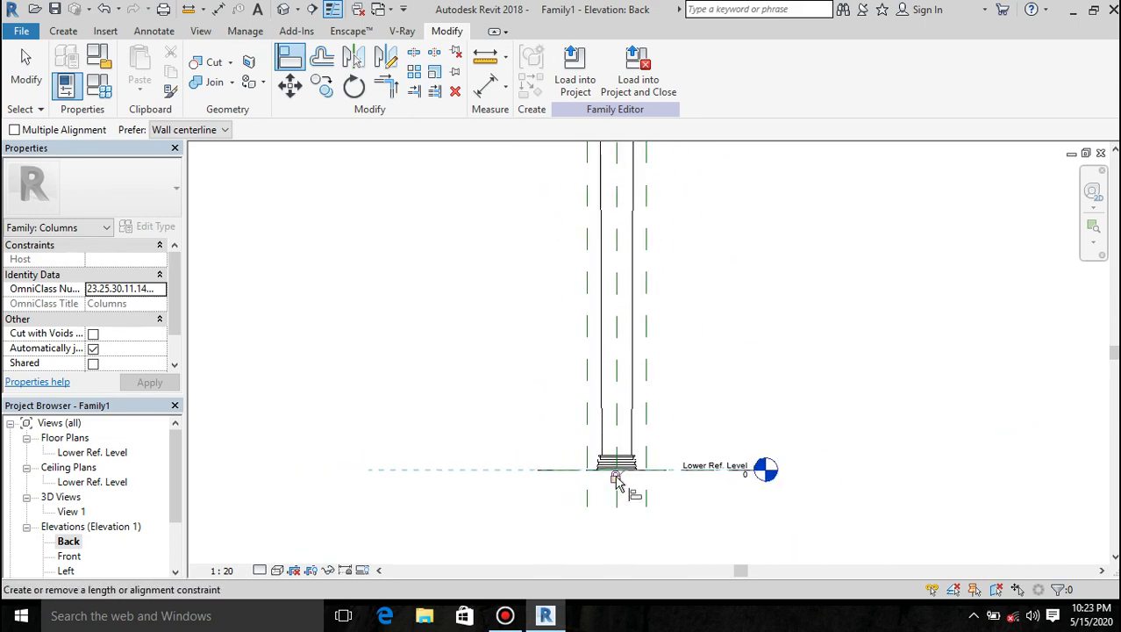
key("Escape")
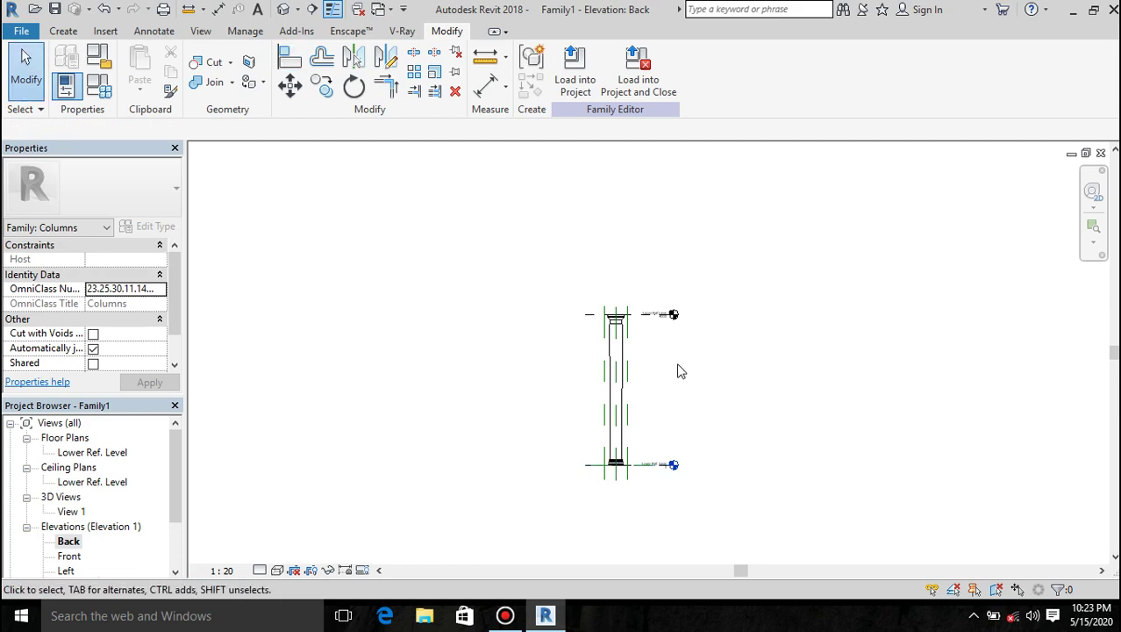
left_click(643, 324)
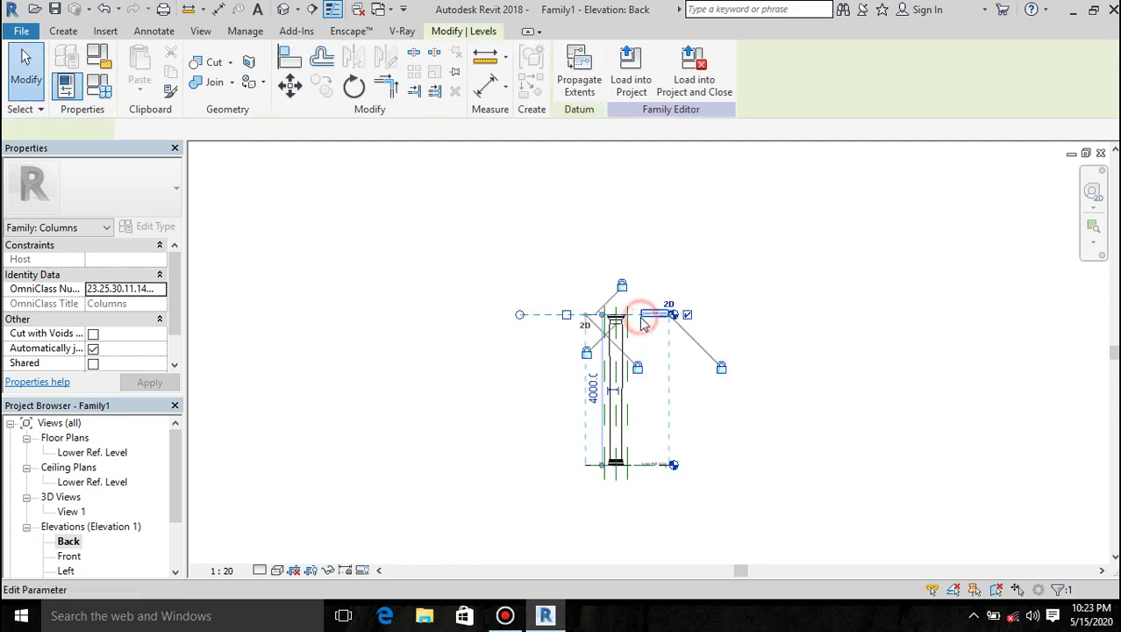
left_click_drag(627, 256, 626, 243)
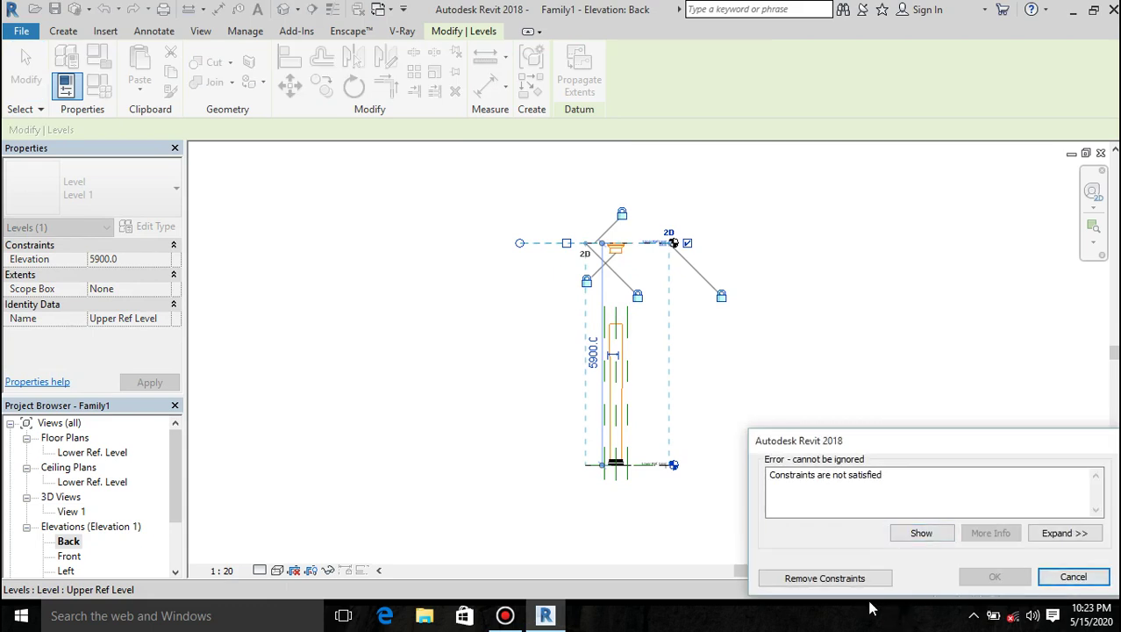
left_click(1070, 578)
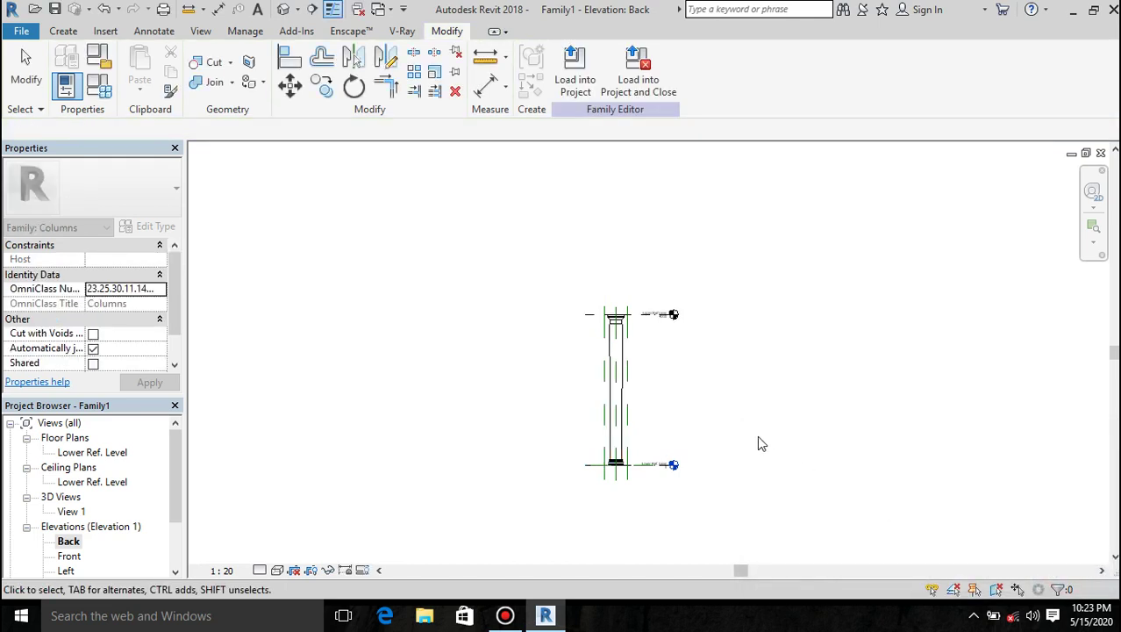
scroll(628, 327, "up", 3)
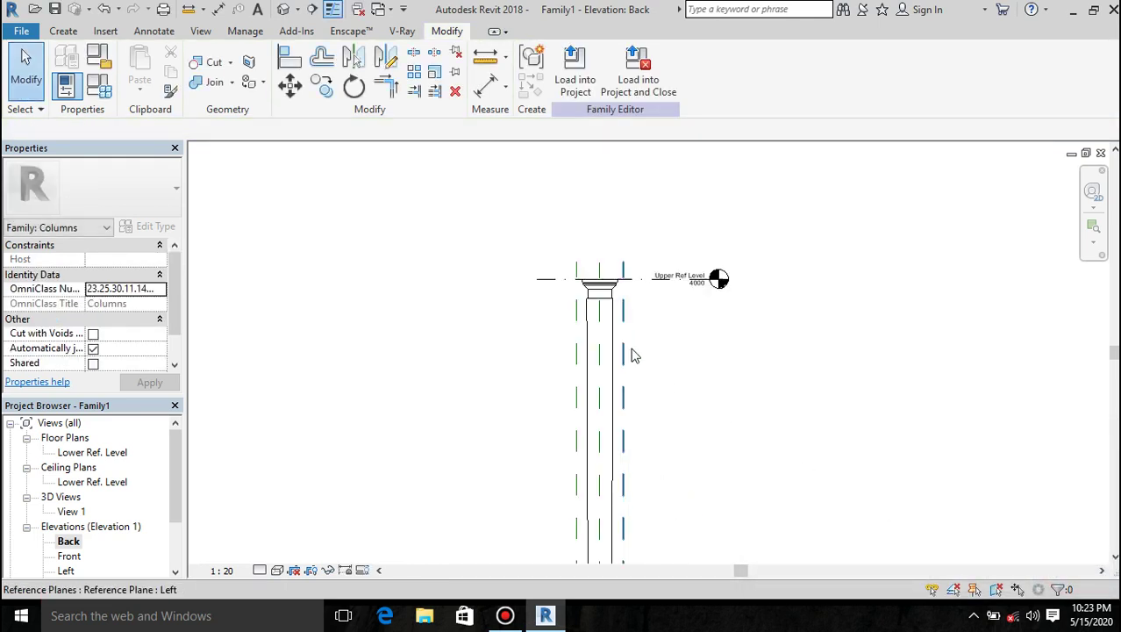
scroll(617, 294, "up", 3)
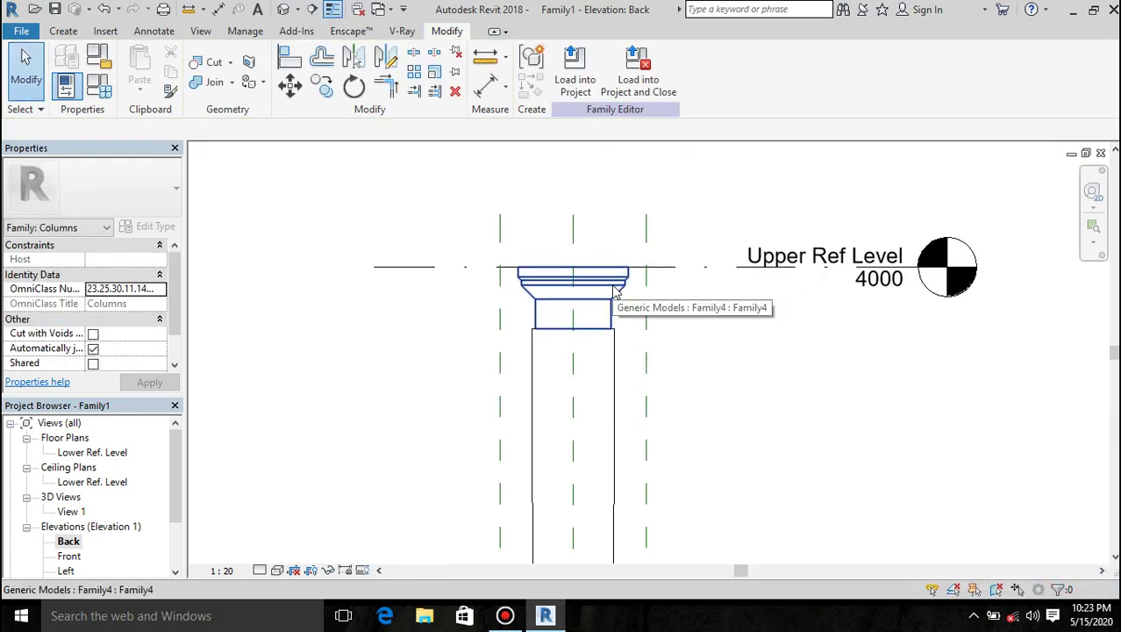
left_click(534, 368)
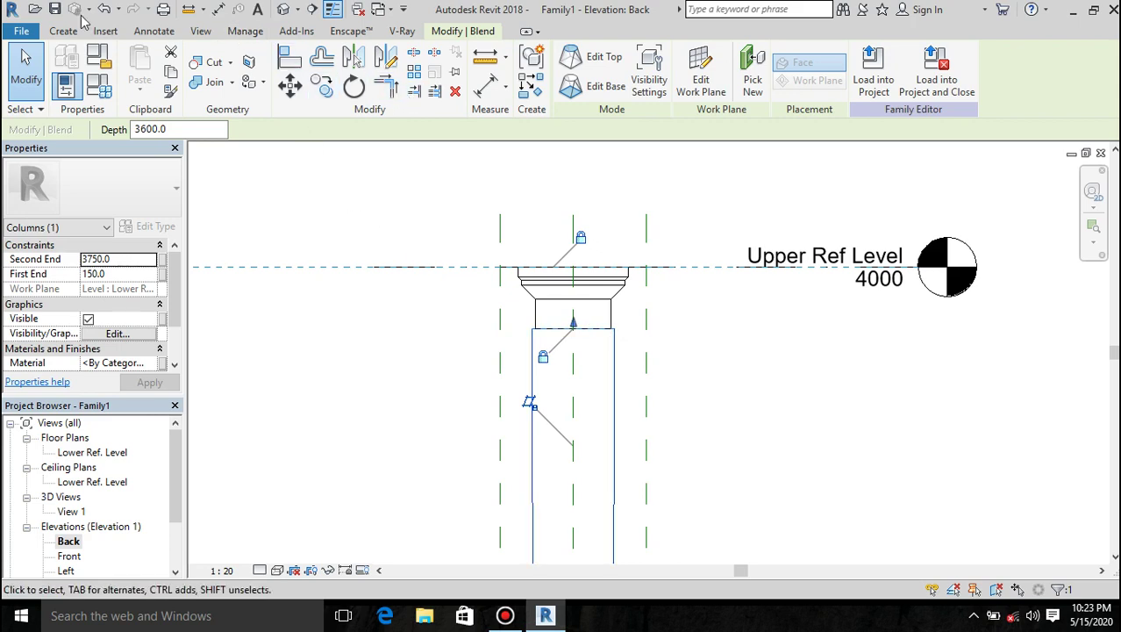
Step: Add a 250 dimension from the Upper Ref Level down to the shaft's top beside the capital
left_click(217, 8)
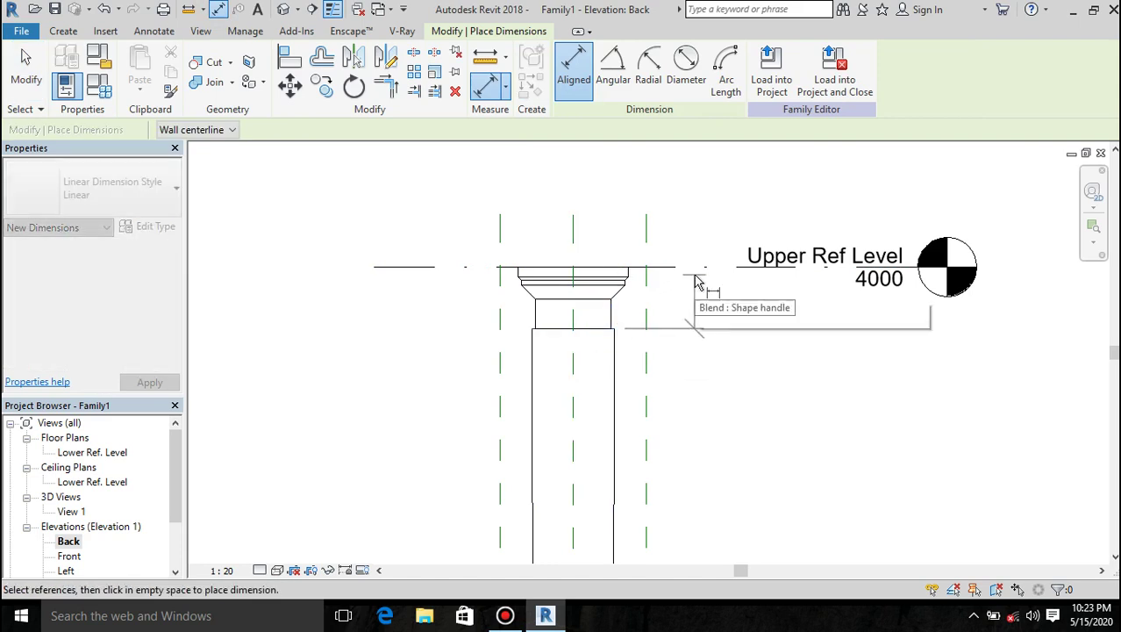
scroll(696, 276, "down", 3)
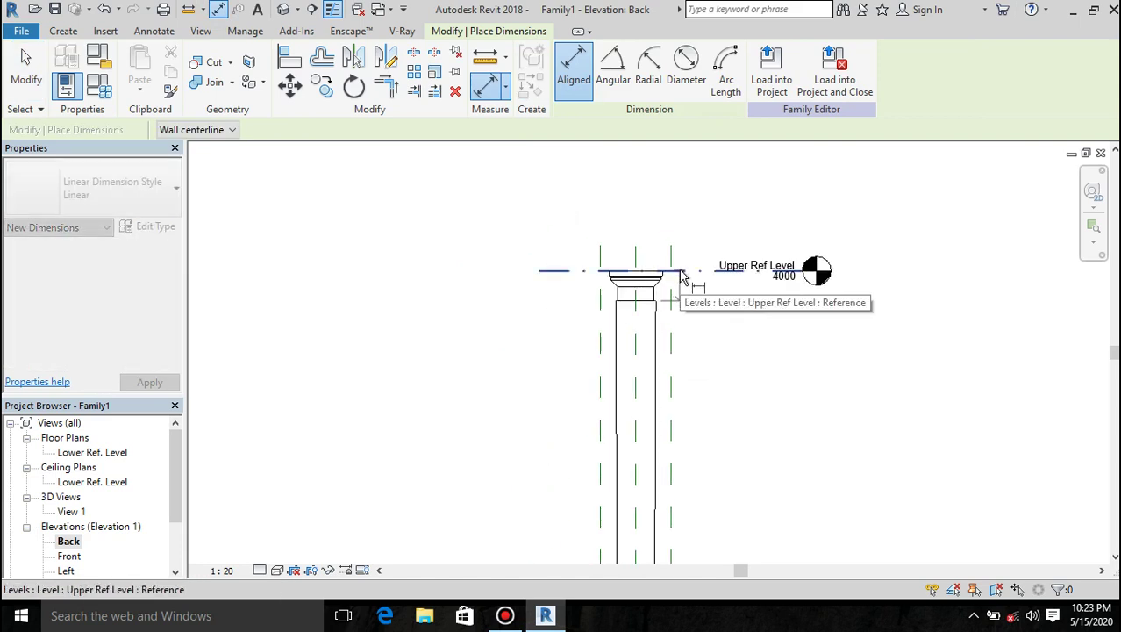
left_click(688, 270)
left_click(706, 292)
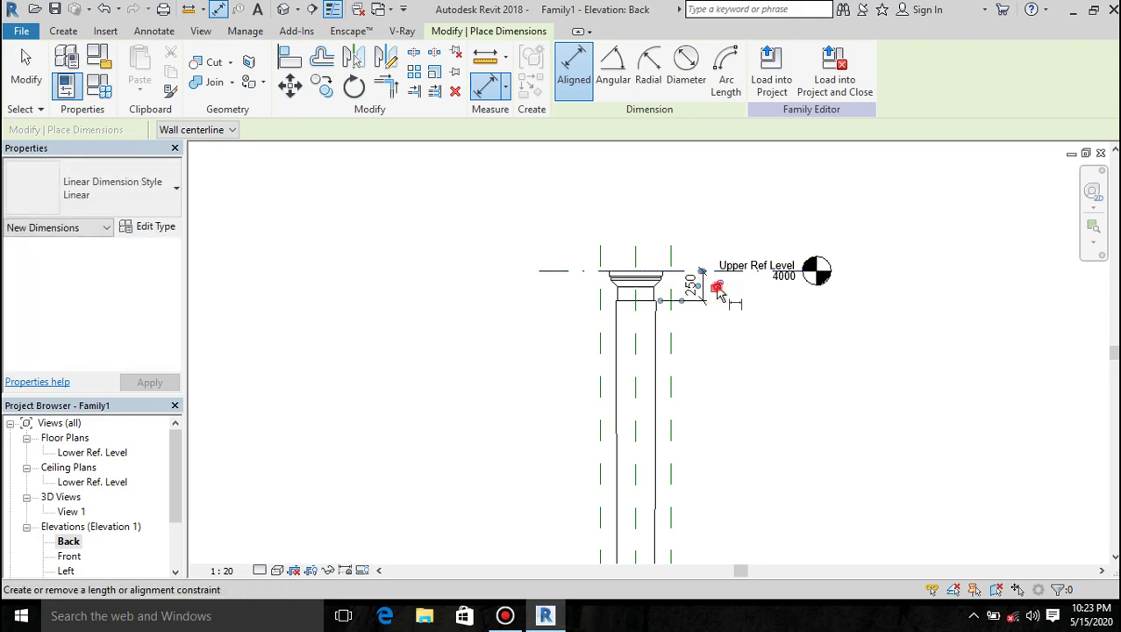
key("Escape")
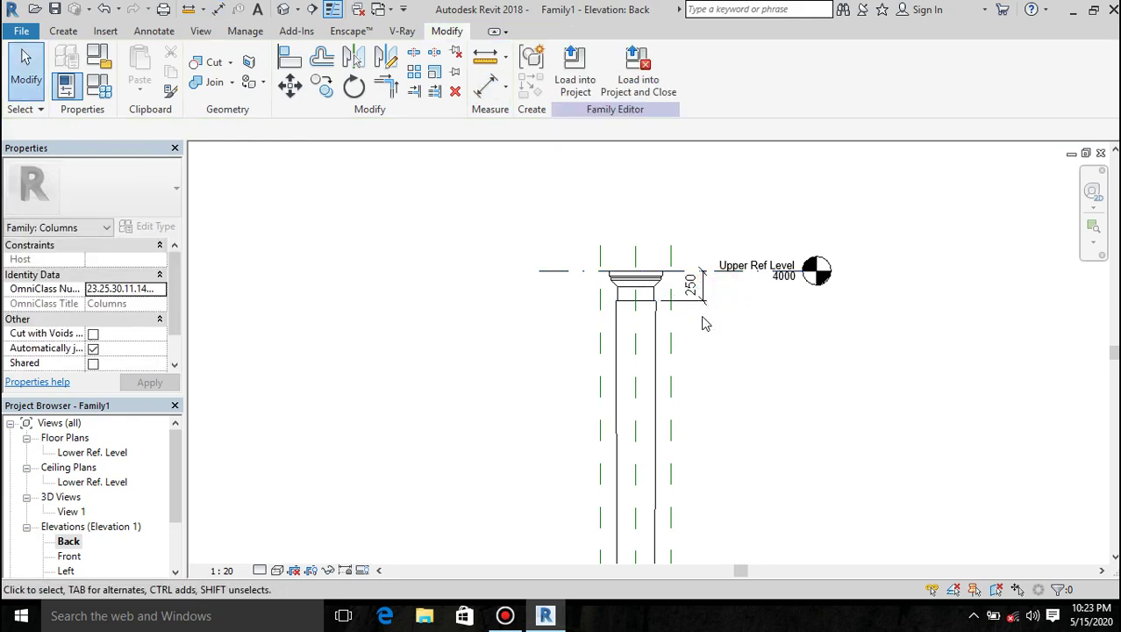
Step: Flex the Upper Ref Level through 6747.8 and 2550, leave it at 4400, and view the column in 3D
left_click(580, 271)
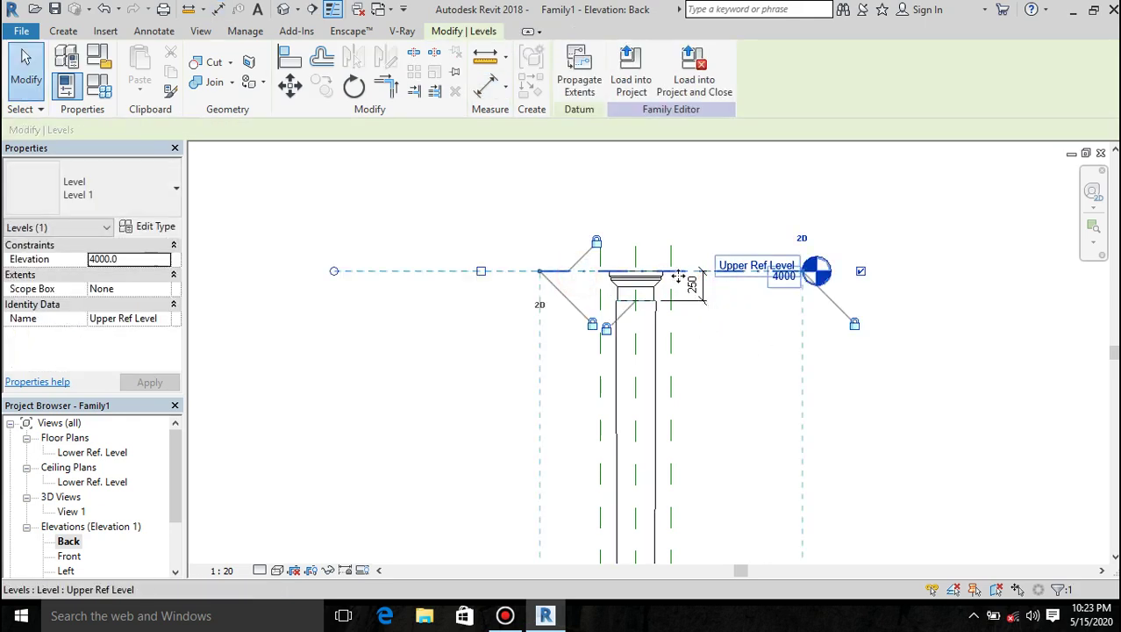
left_click_drag(684, 276, 663, 168)
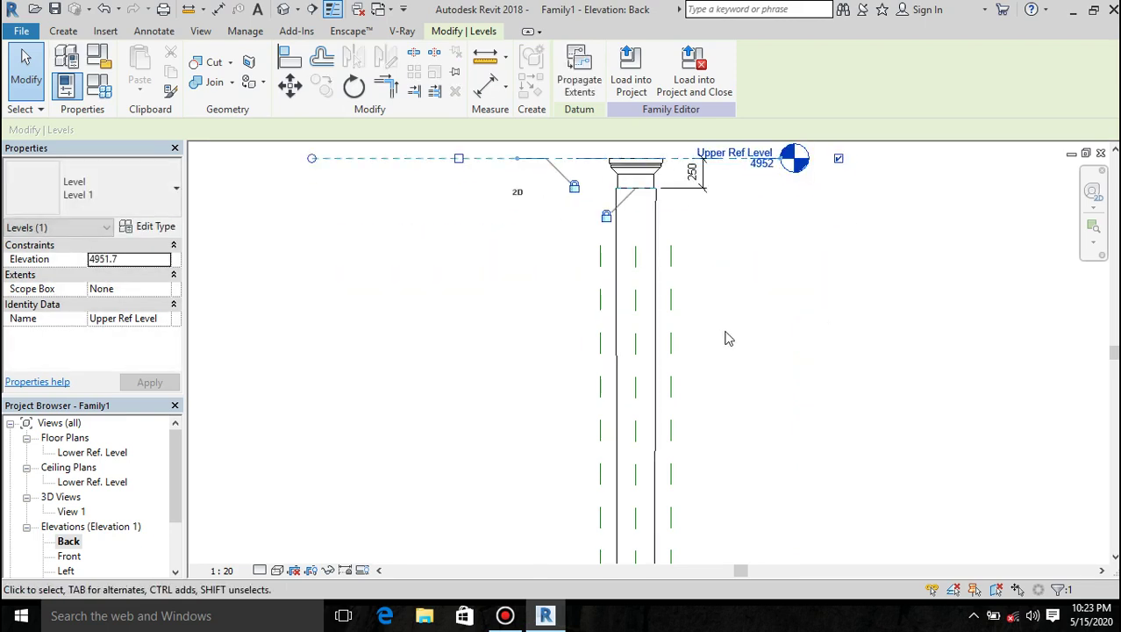
scroll(726, 379, "down", 3)
scroll(727, 379, "down", 3)
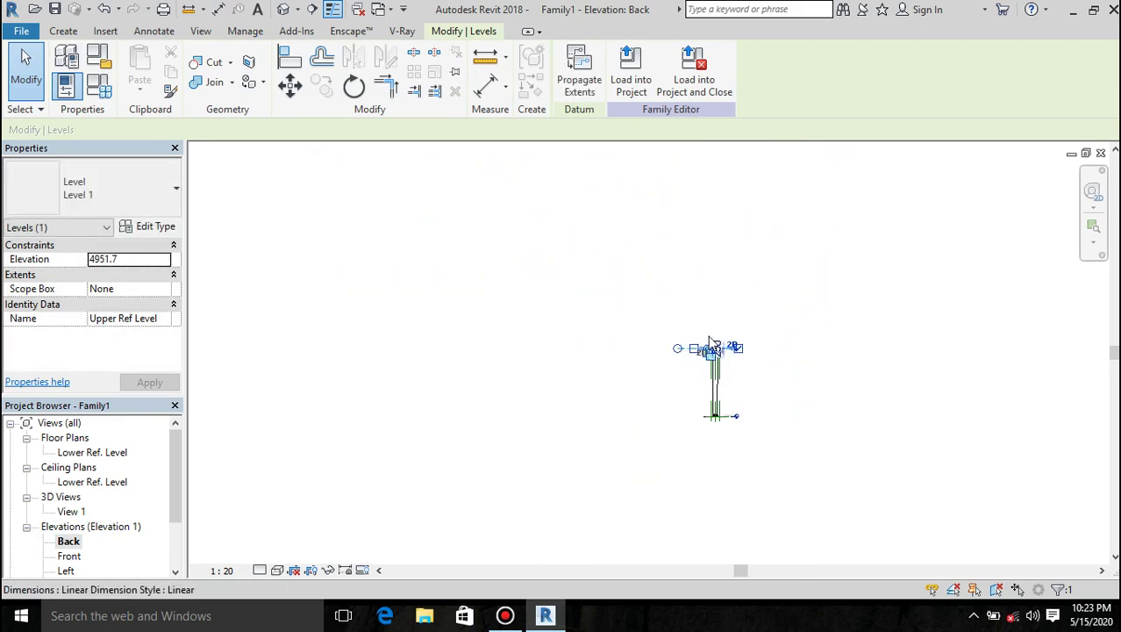
scroll(710, 342, "up", 3)
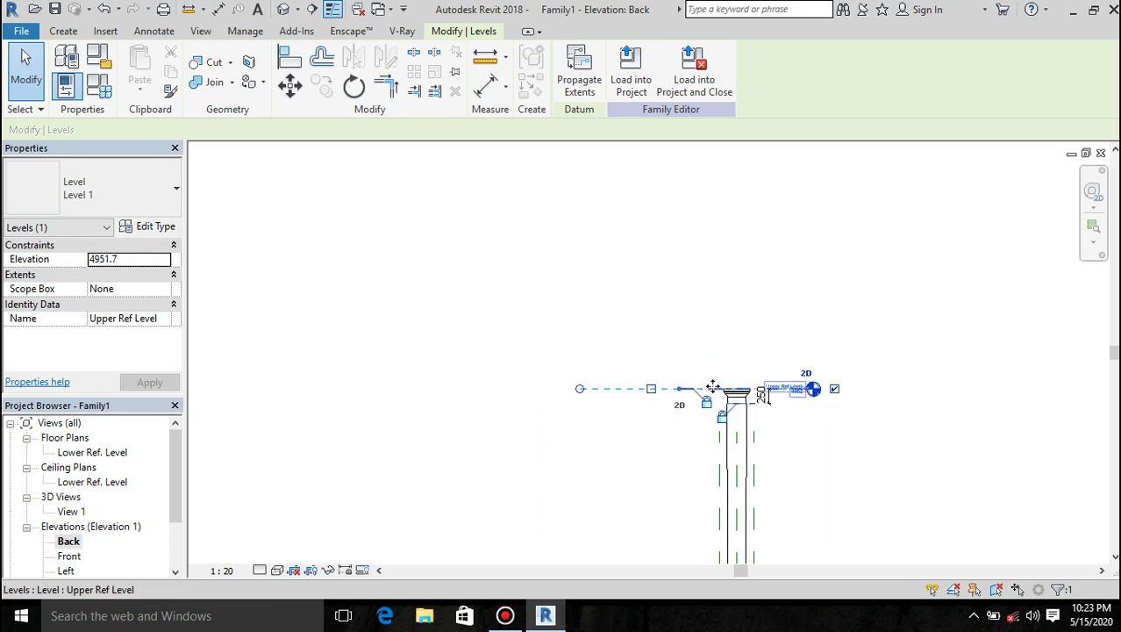
left_click_drag(713, 387, 671, 197)
left_click_drag(689, 353, 706, 444)
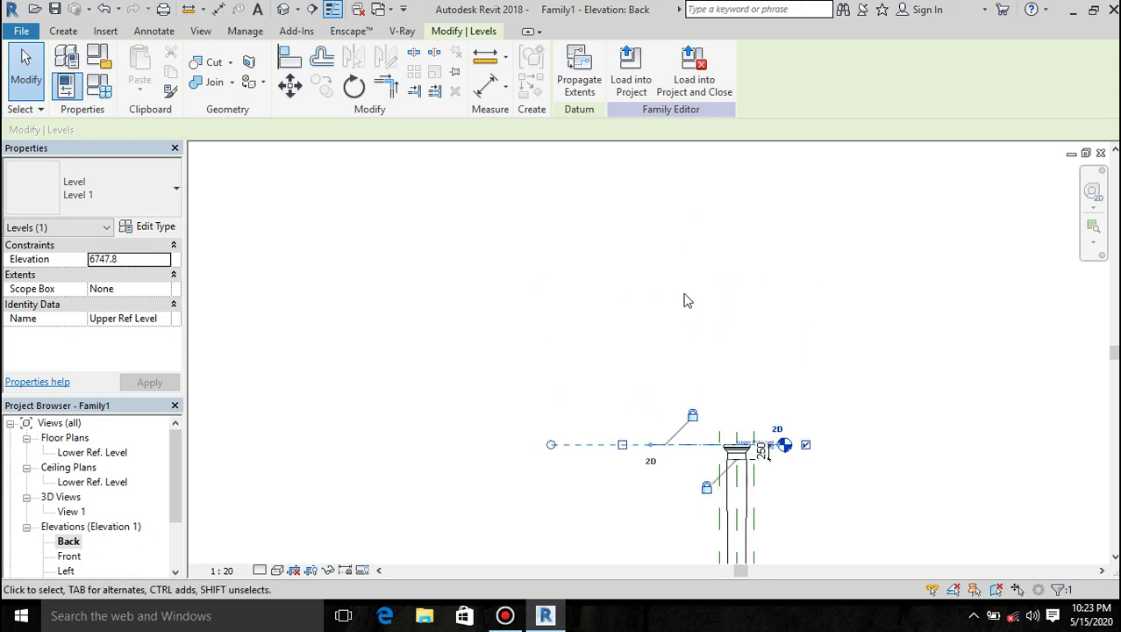
scroll(687, 300, "down", 3)
scroll(724, 388, "up", 4)
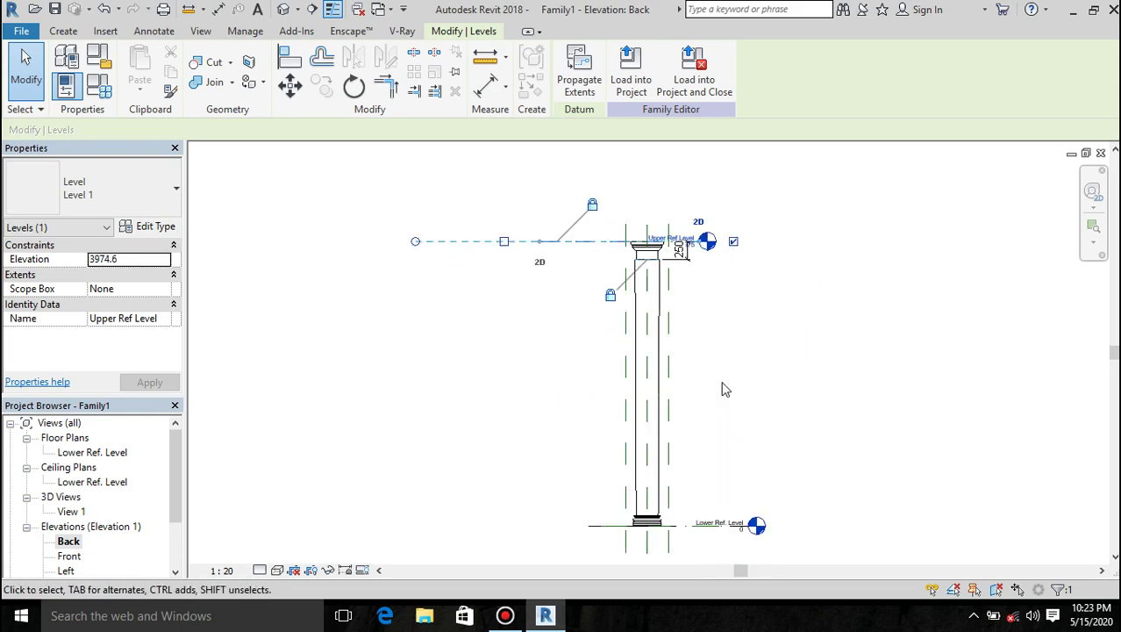
left_click_drag(599, 238, 591, 340)
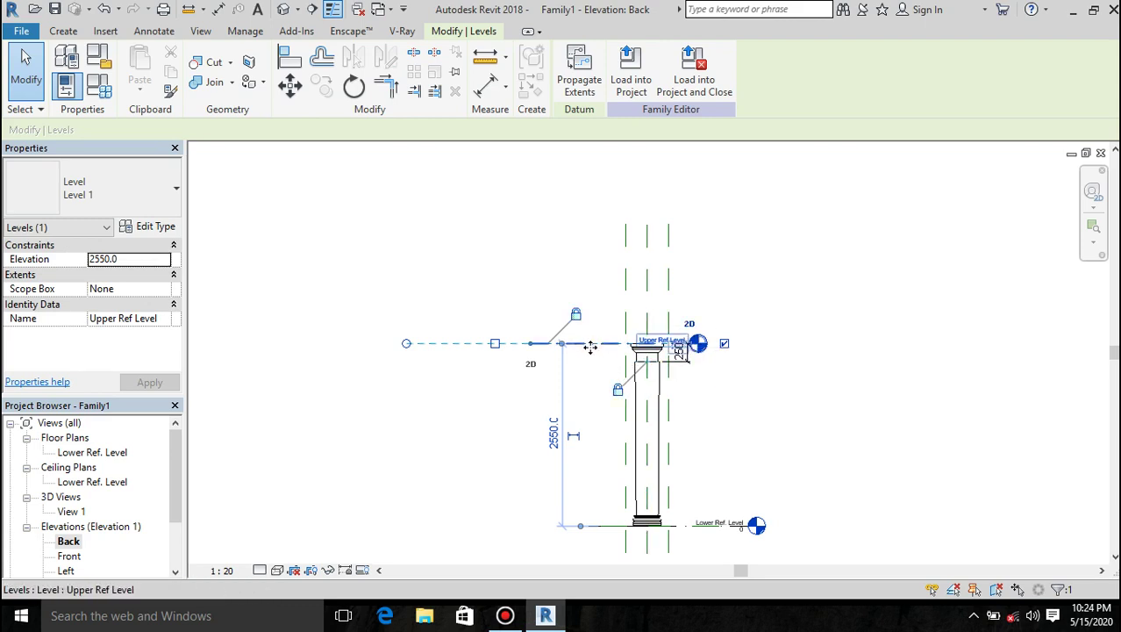
left_click_drag(591, 343, 588, 212)
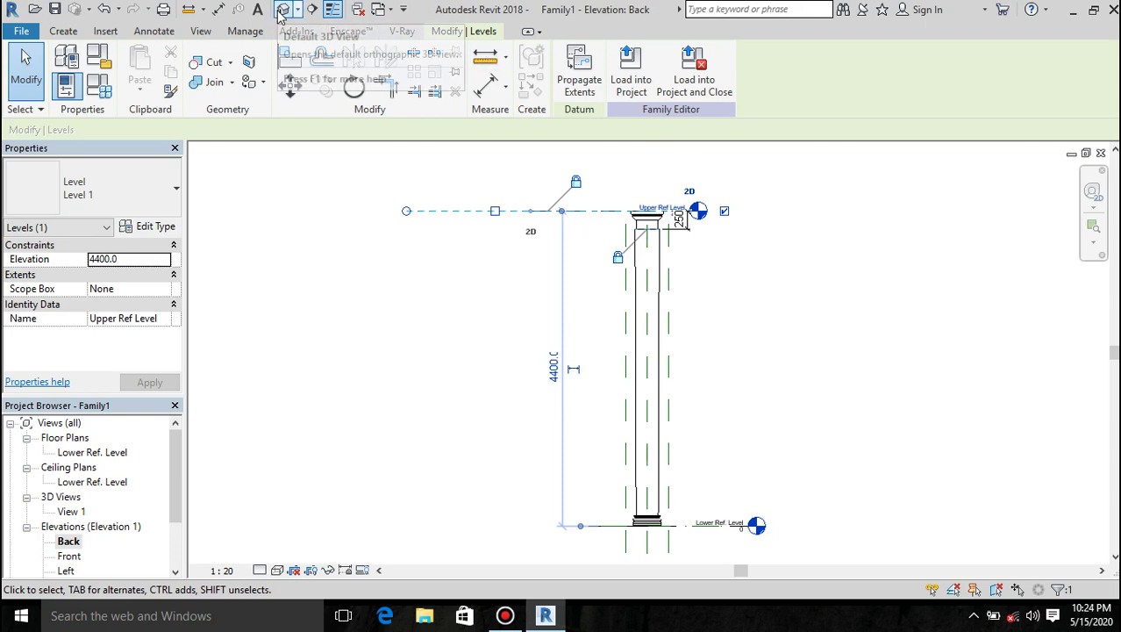
left_click(282, 9)
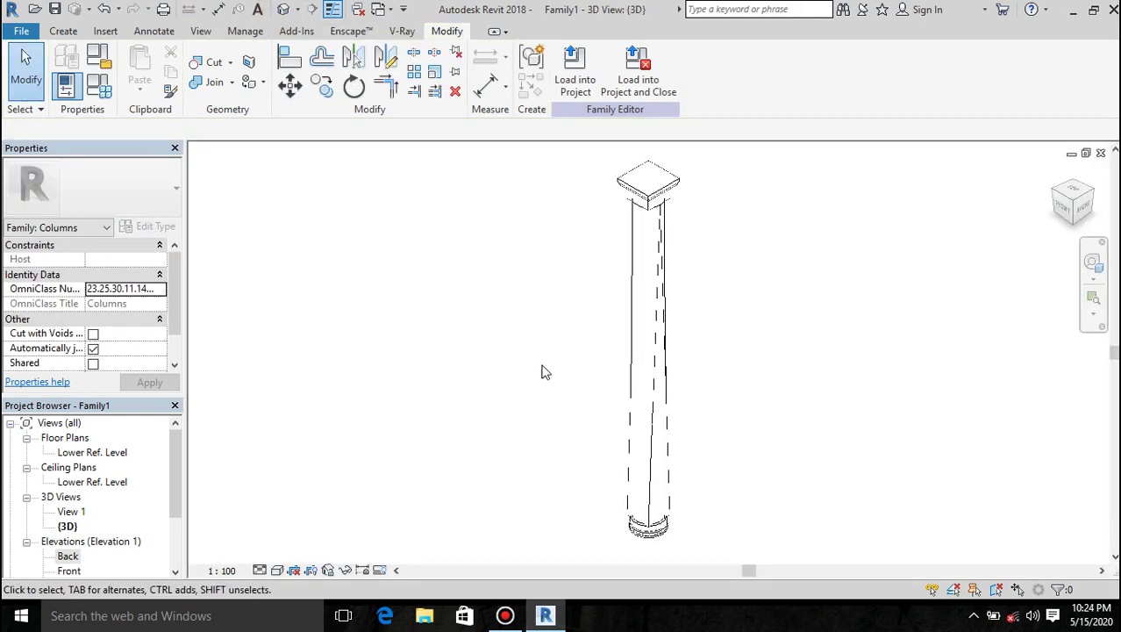
Step: Switch the 3D view to the Realistic visual style and zoom in and out on the column
left_click(281, 571)
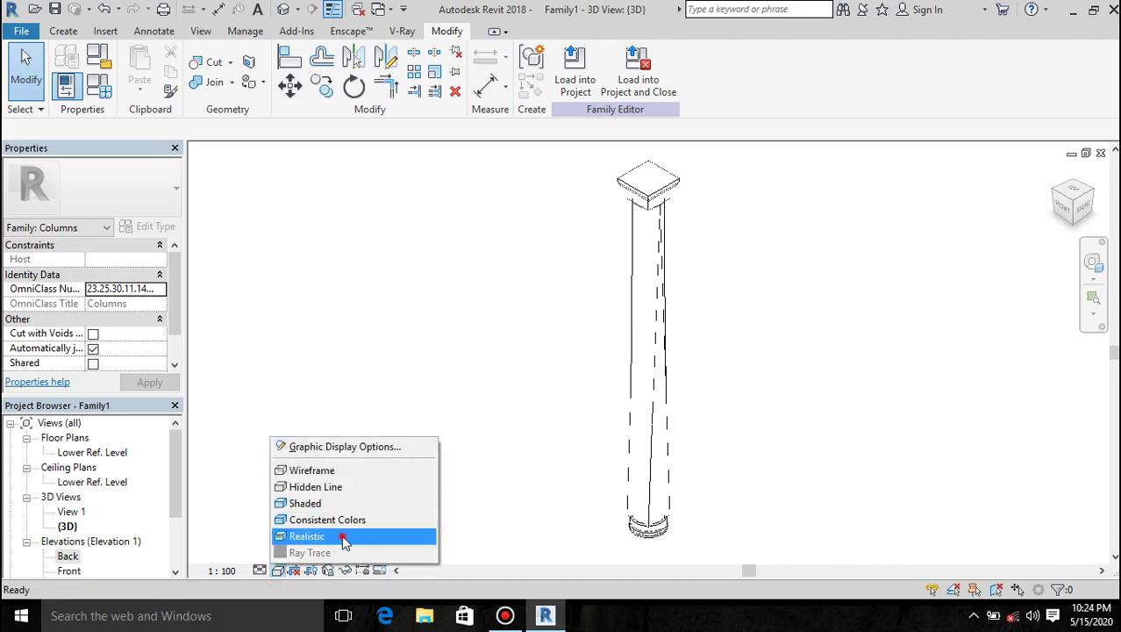
left_click(344, 537)
scroll(672, 503, "up", 5)
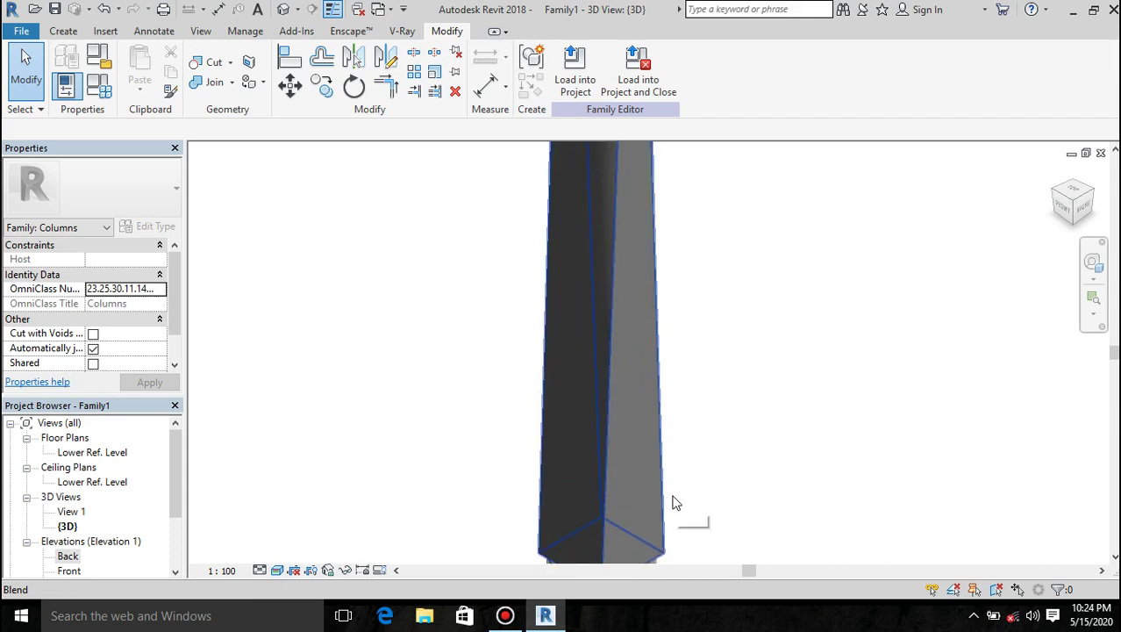
scroll(691, 344, "down", 3)
scroll(636, 520, "up", 3)
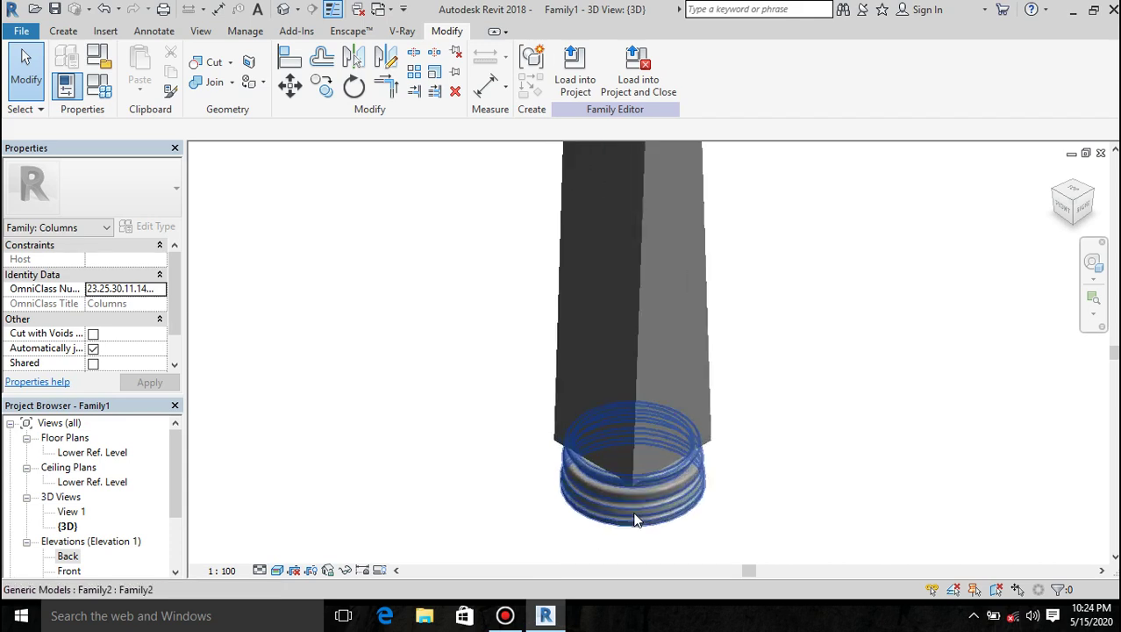
scroll(544, 444, "down", 3)
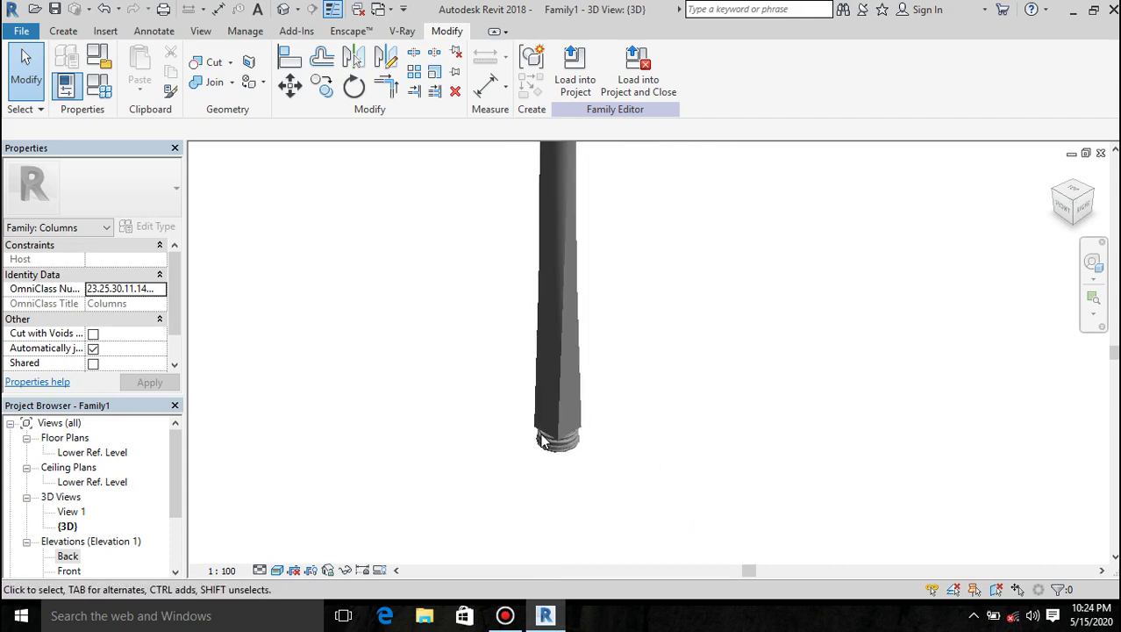
scroll(623, 421, "down", 3)
scroll(591, 265, "up", 5)
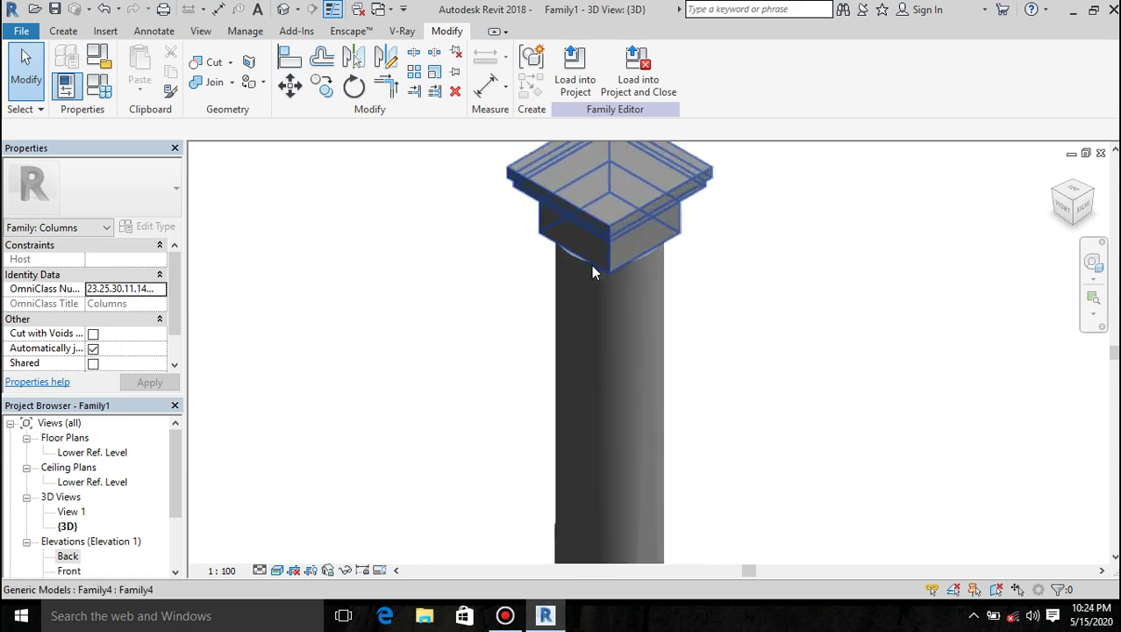
scroll(591, 272, "up", 1)
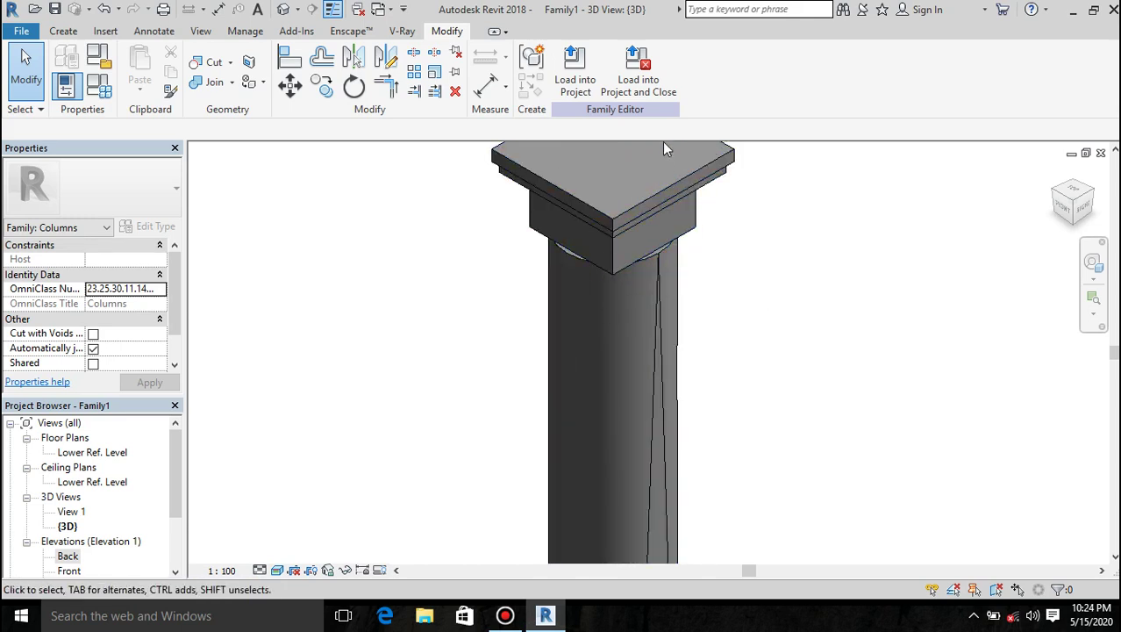
scroll(664, 149, "down", 2)
scroll(697, 363, "down", 2)
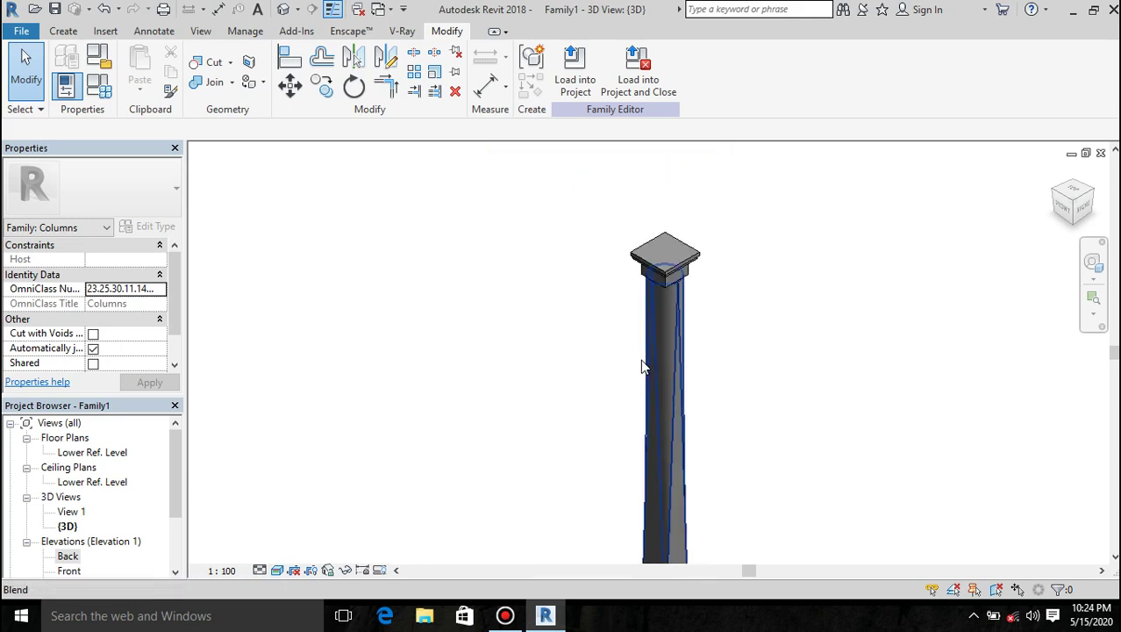
scroll(642, 324, "down", 2)
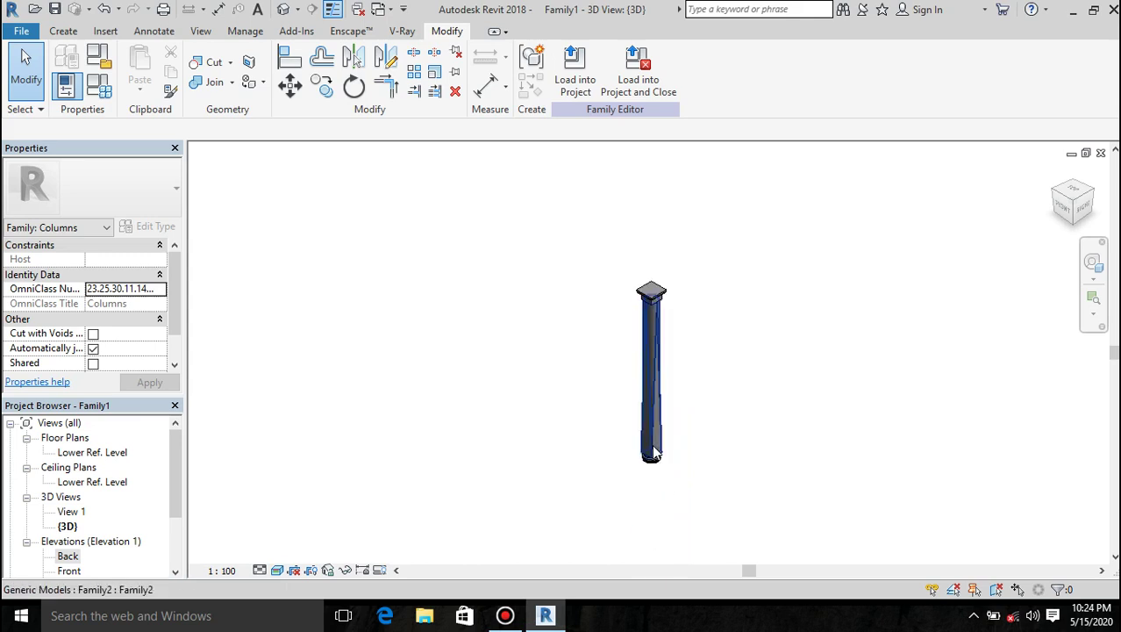
scroll(654, 453, "up", 3)
scroll(654, 452, "up", 3)
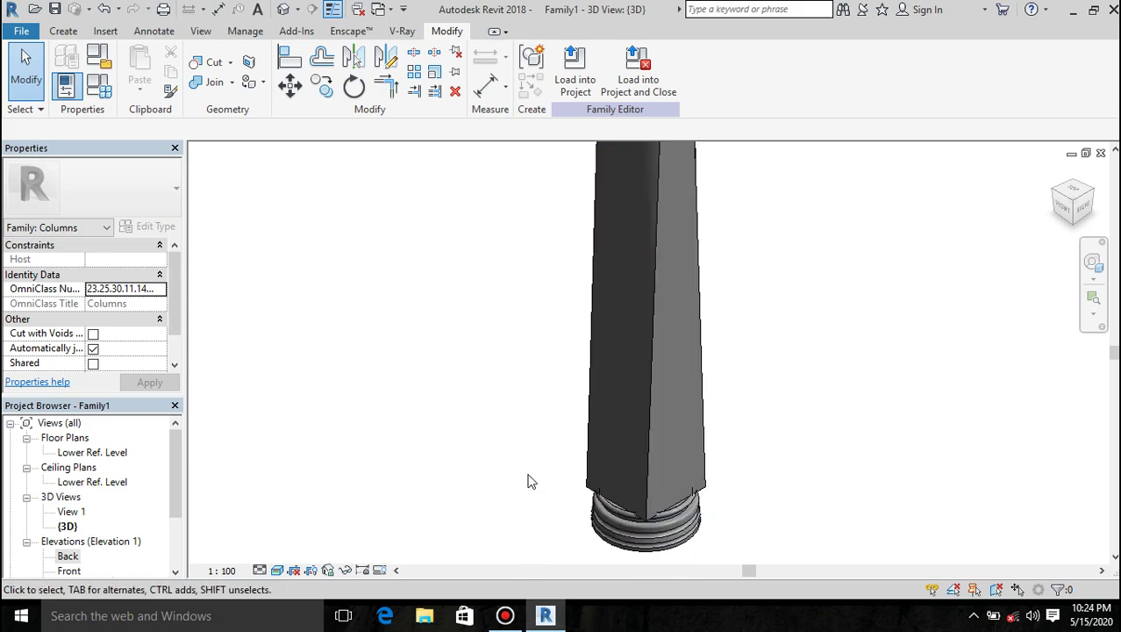
Step: Turn the view to the front-right edge and zoom to inspect the ringed base and shaft
left_click(1063, 203)
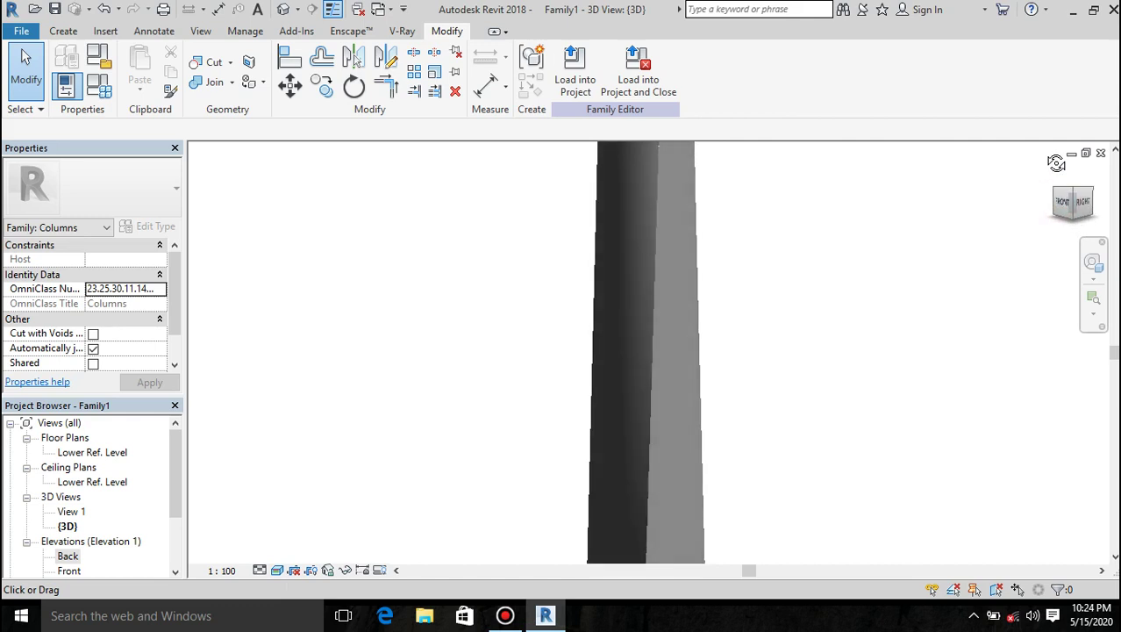
scroll(792, 237, "down", 2)
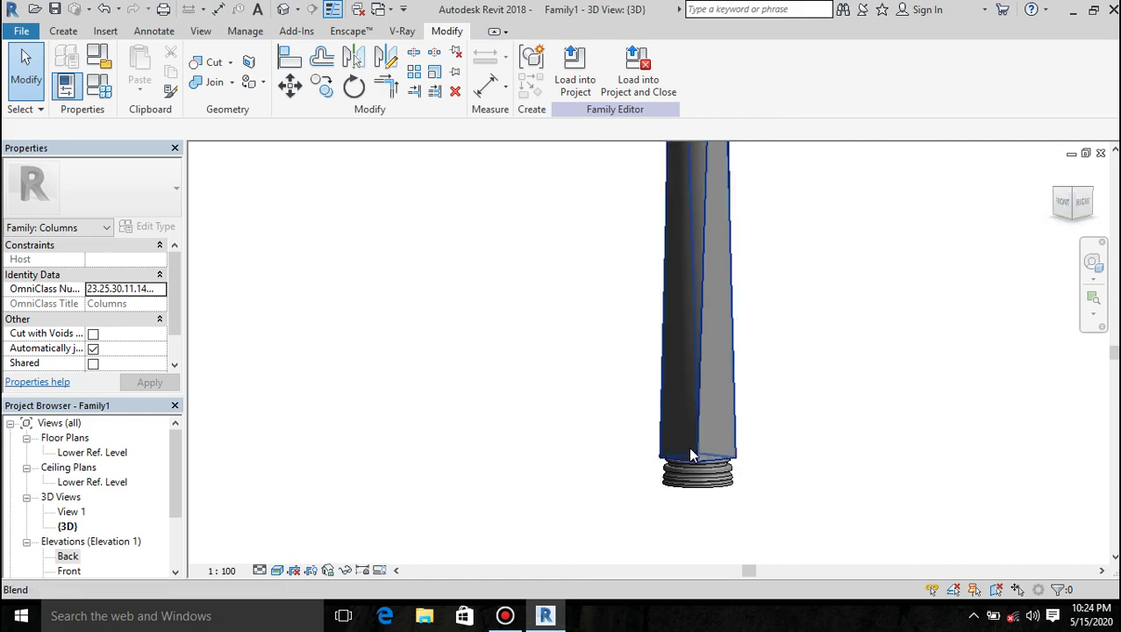
scroll(688, 445, "up", 3)
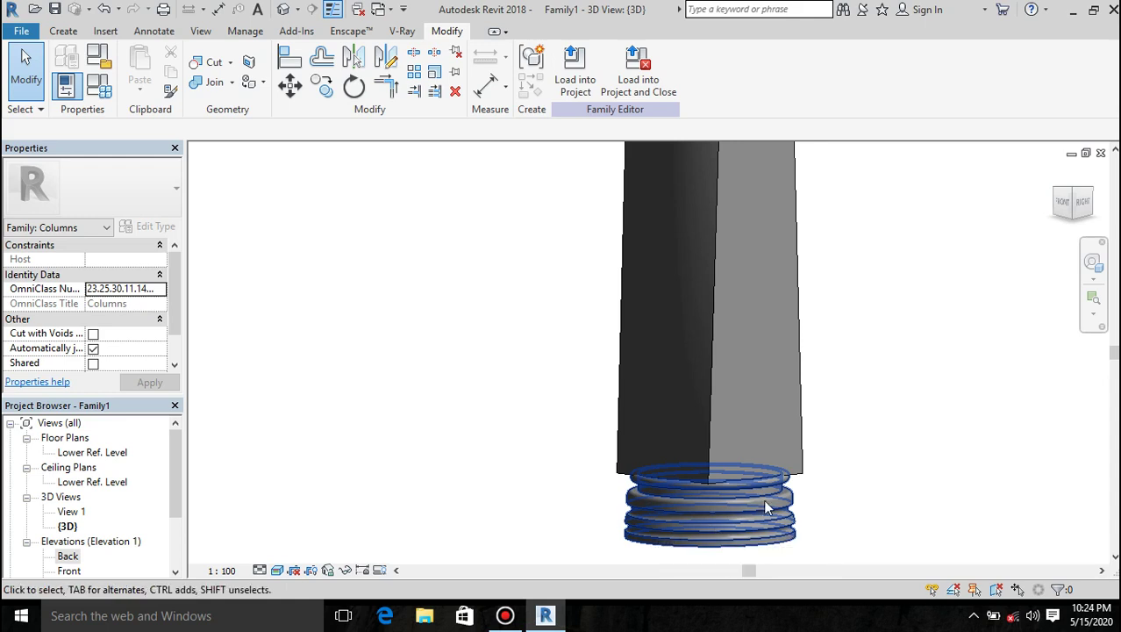
scroll(647, 467, "down", 2)
scroll(647, 472, "down", 5)
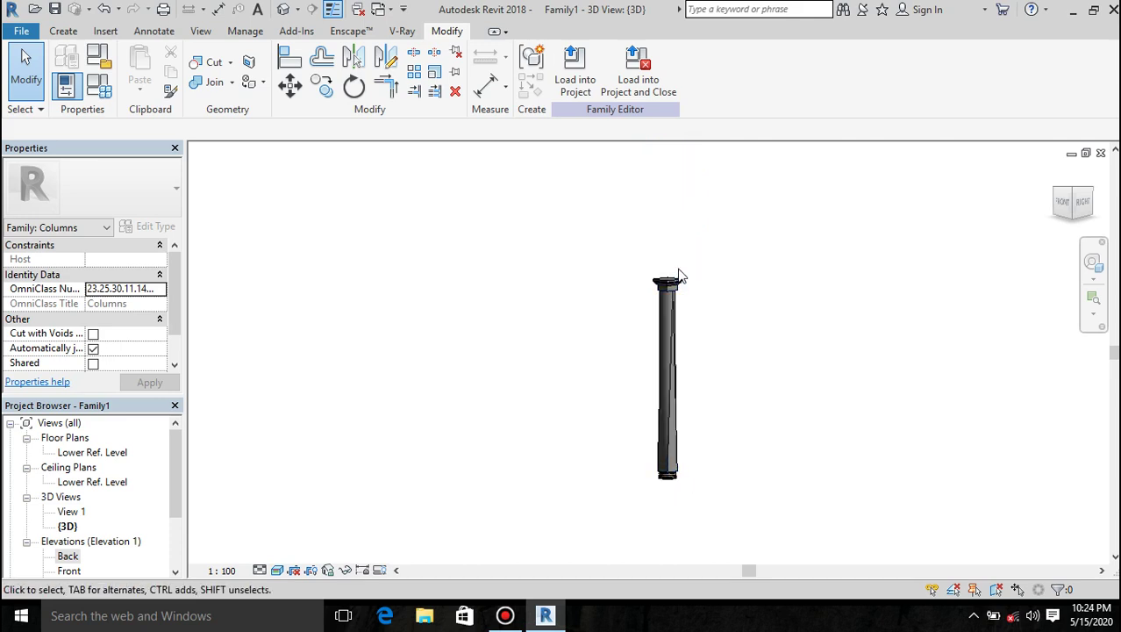
scroll(680, 277, "up", 5)
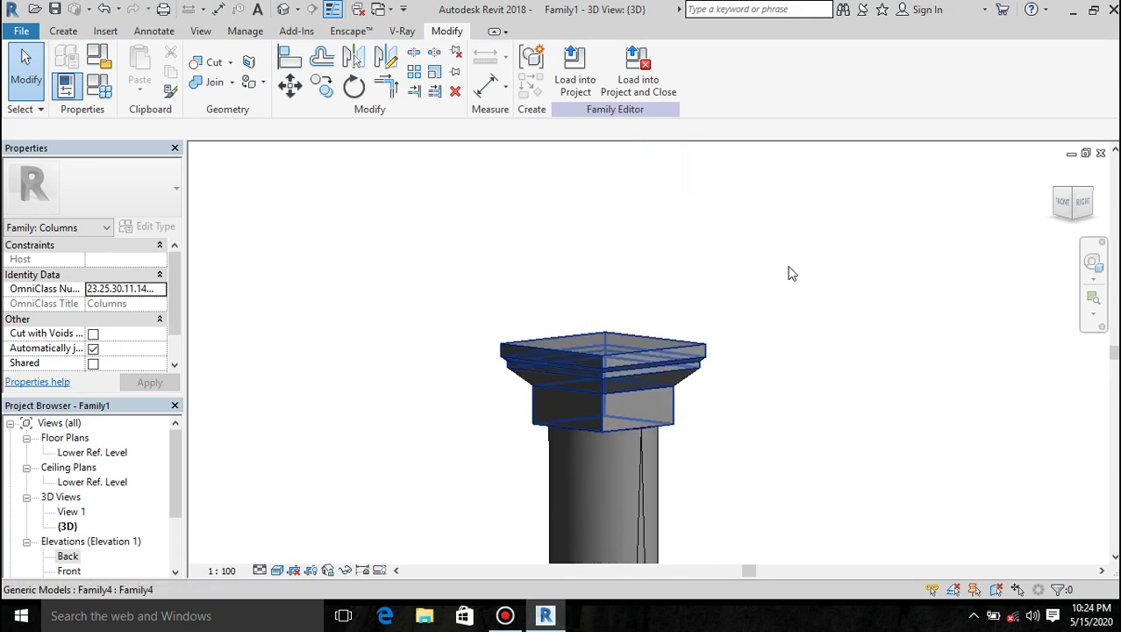
Step: Orbit to a raised front-right corner view and zoom over the tapered shaft and square capital
left_click(1072, 204)
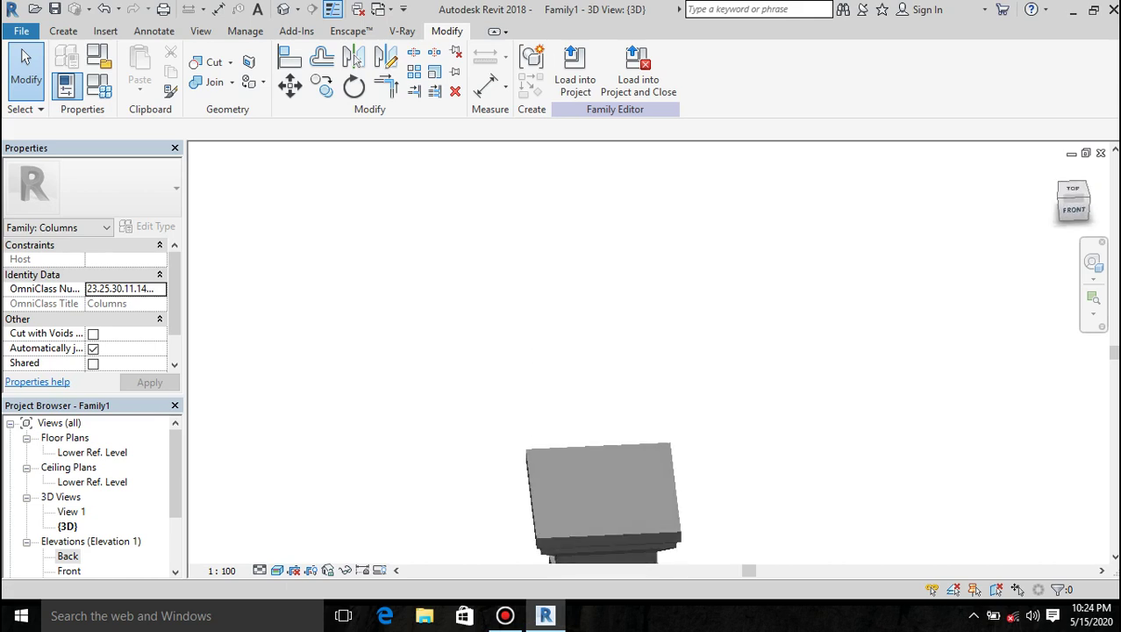
left_click_drag(1071, 205, 937, 226)
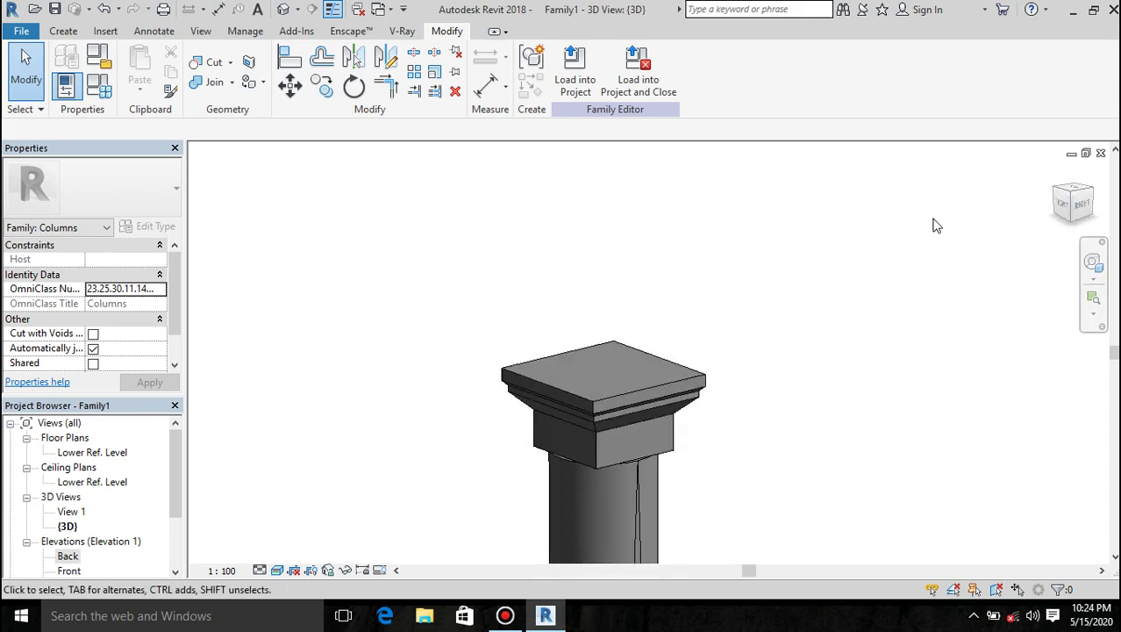
scroll(936, 224, "down", 5)
scroll(702, 430, "down", 3)
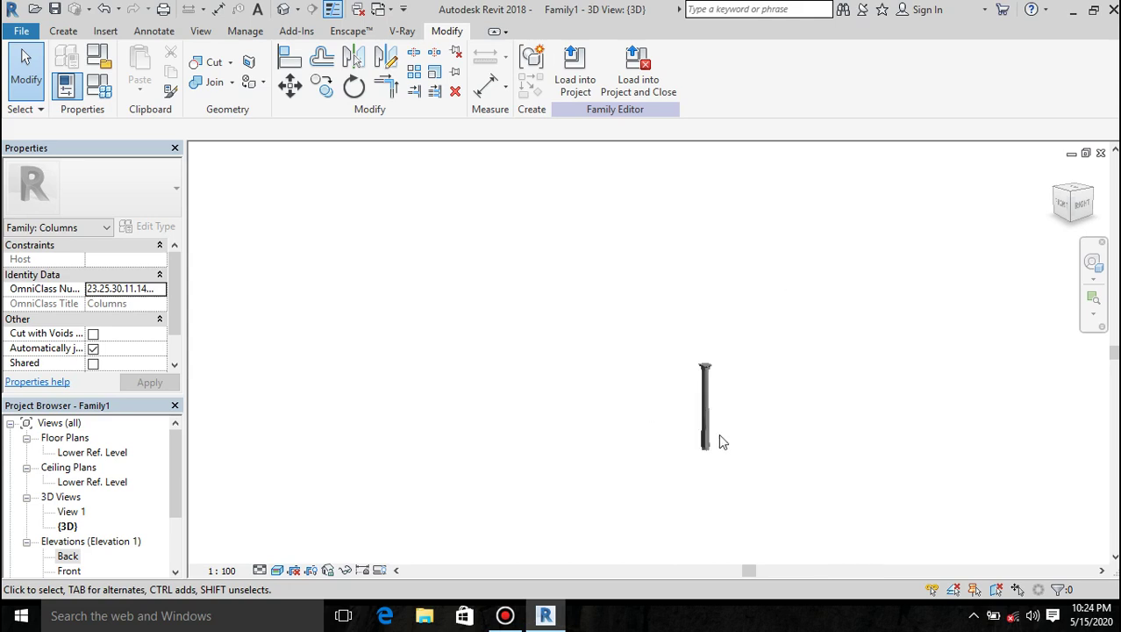
scroll(705, 454, "up", 6)
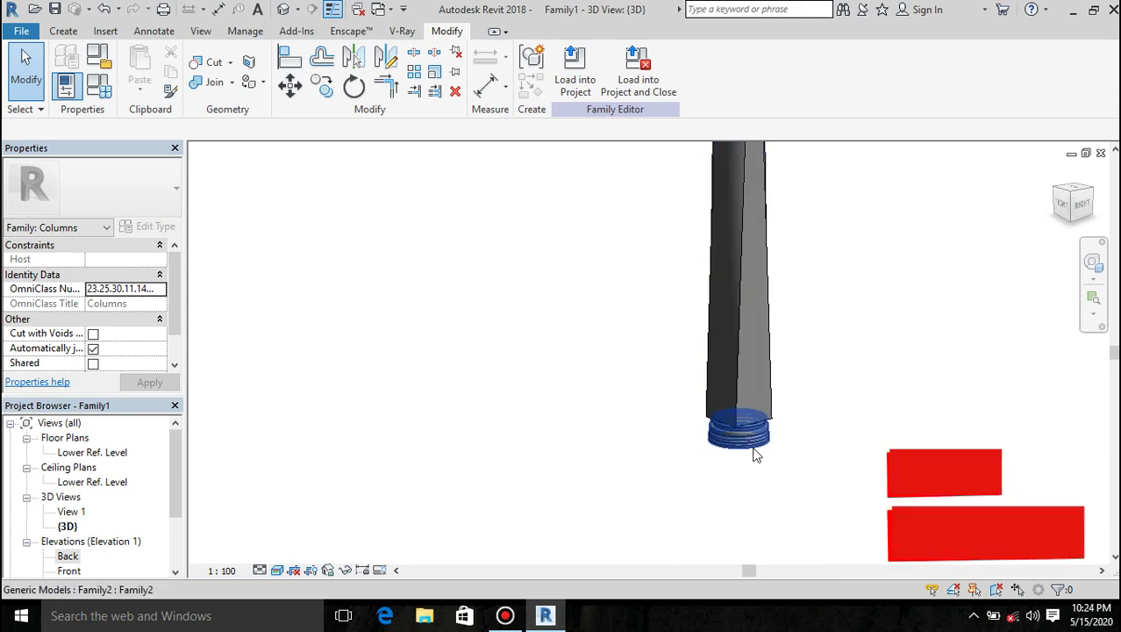
scroll(757, 454, "up", 4)
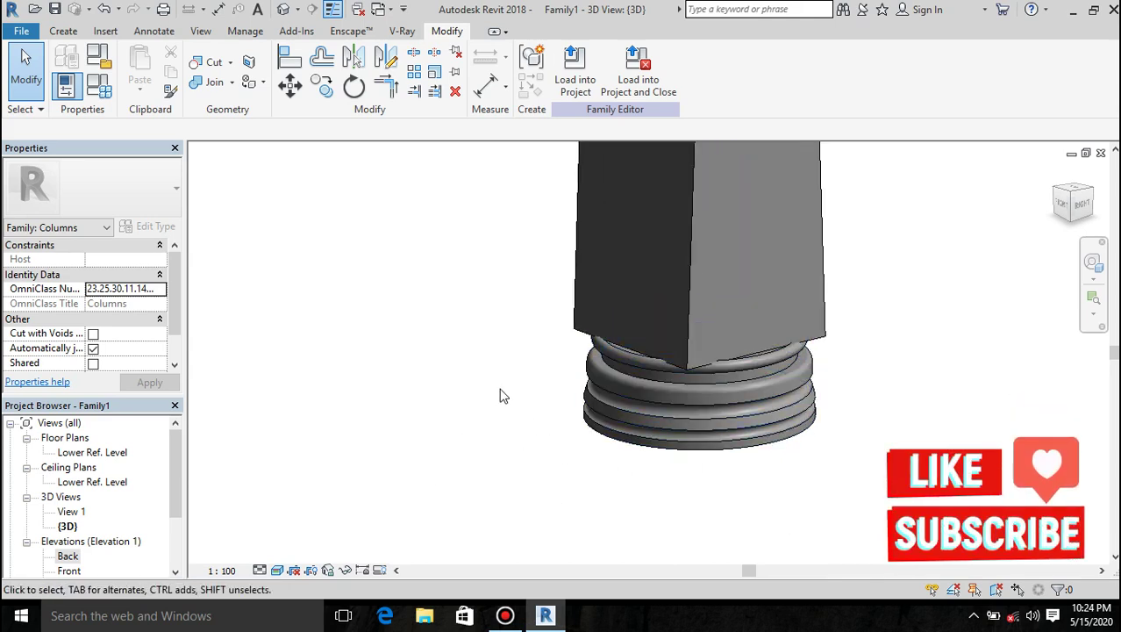
scroll(500, 394, "down", 5)
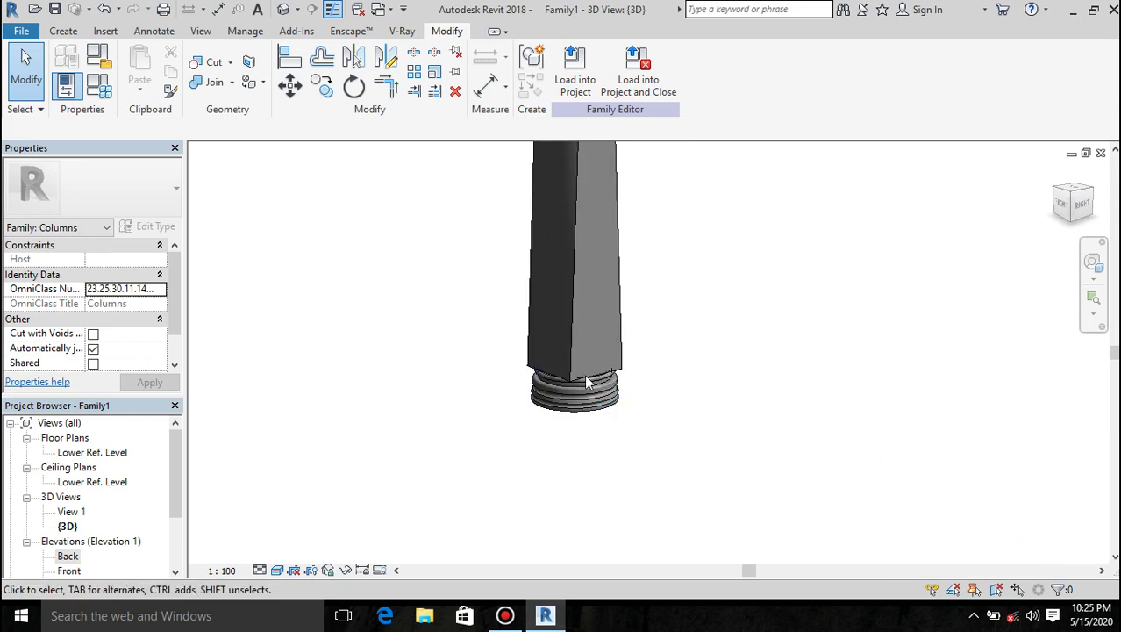
scroll(531, 405, "down", 2)
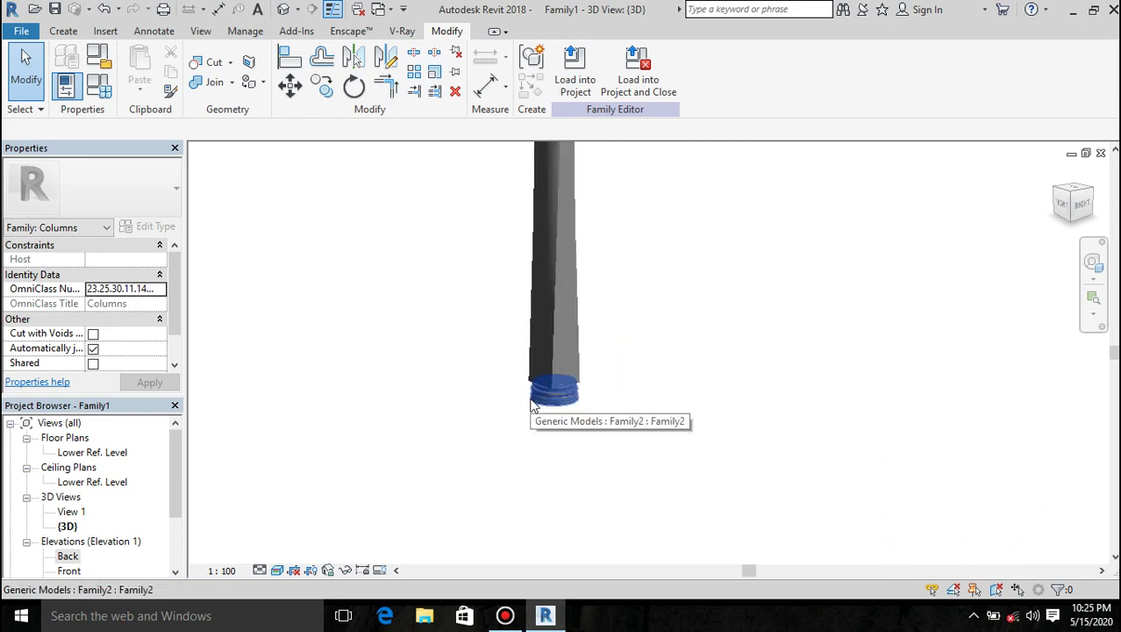
scroll(531, 405, "down", 3)
scroll(560, 159, "up", 2)
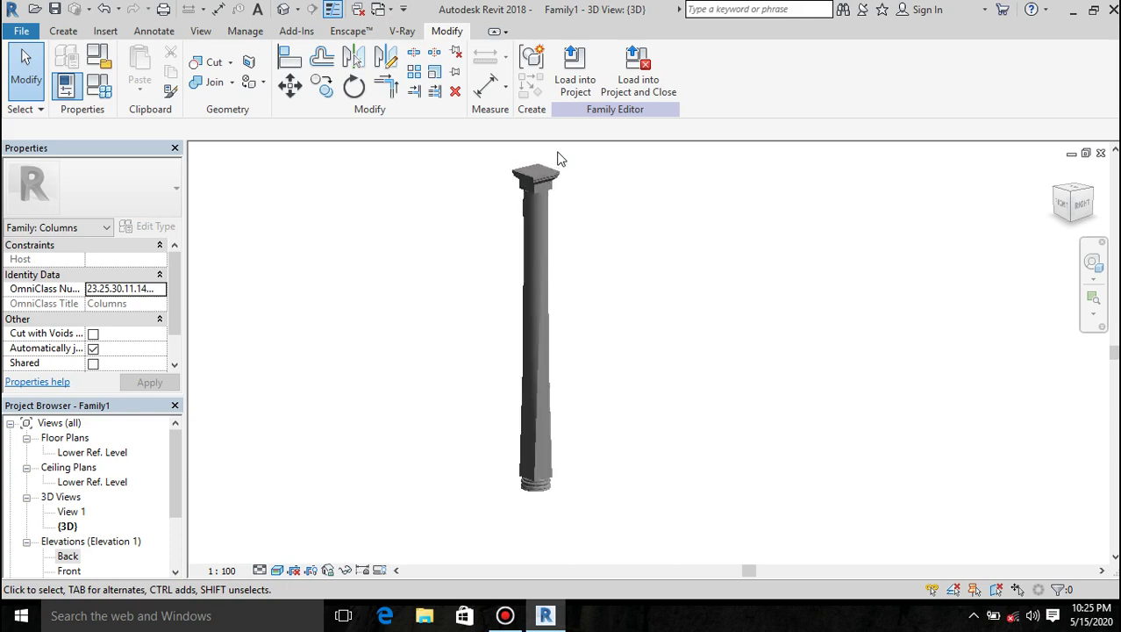
scroll(562, 166, "up", 2)
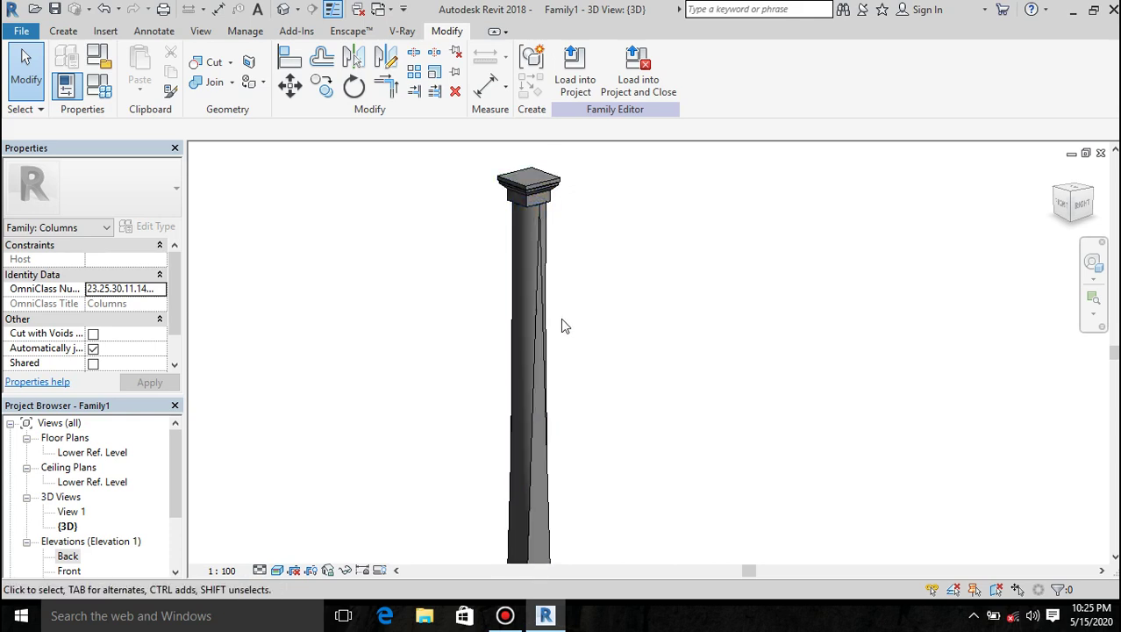
scroll(560, 318, "down", 4)
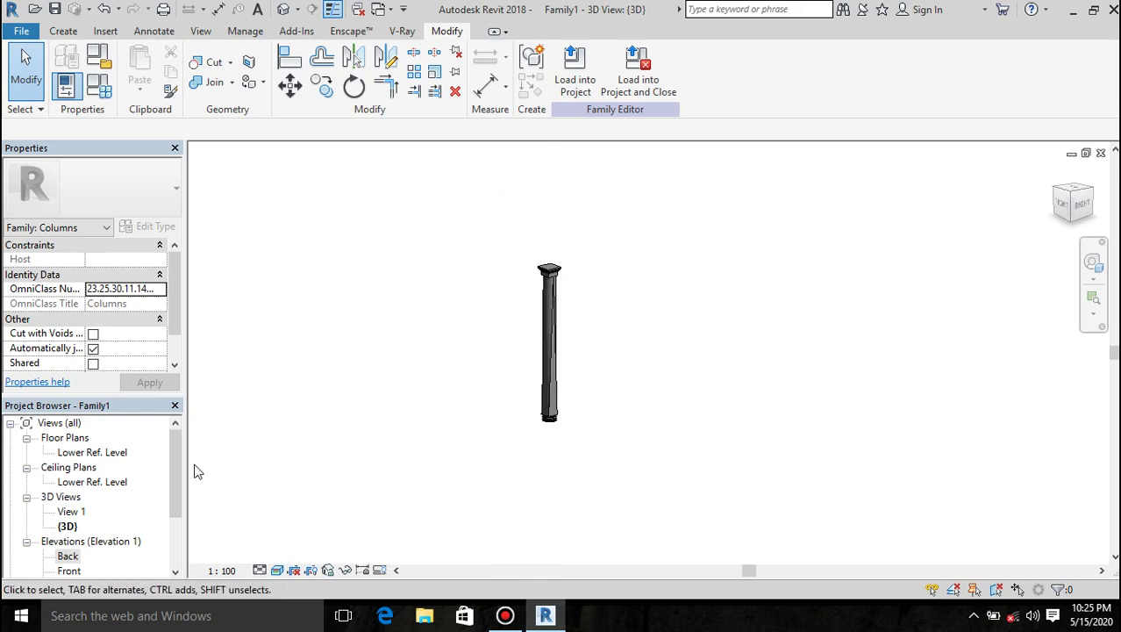